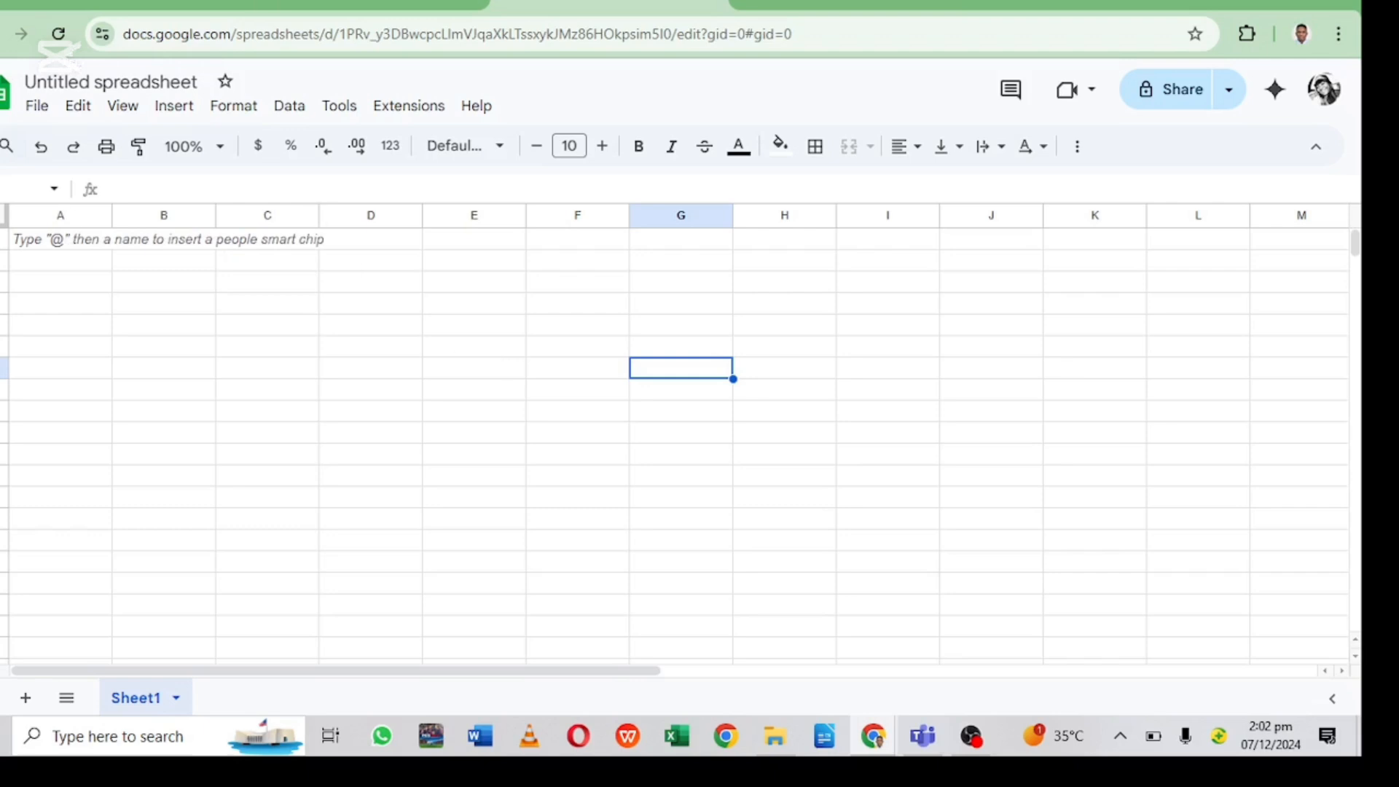
Step: Enter the title "Calender 2024" in cell A1
left_click(82, 246)
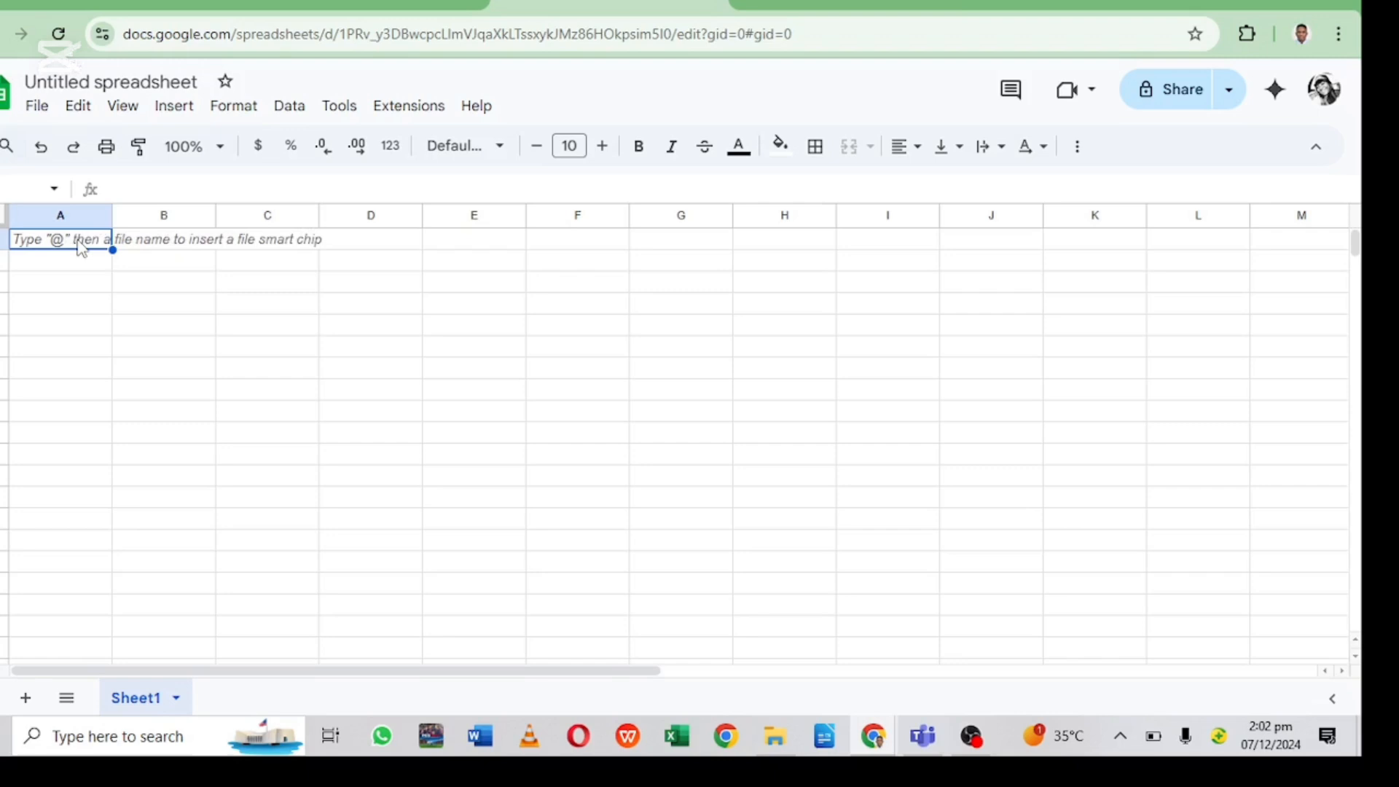
type("C")
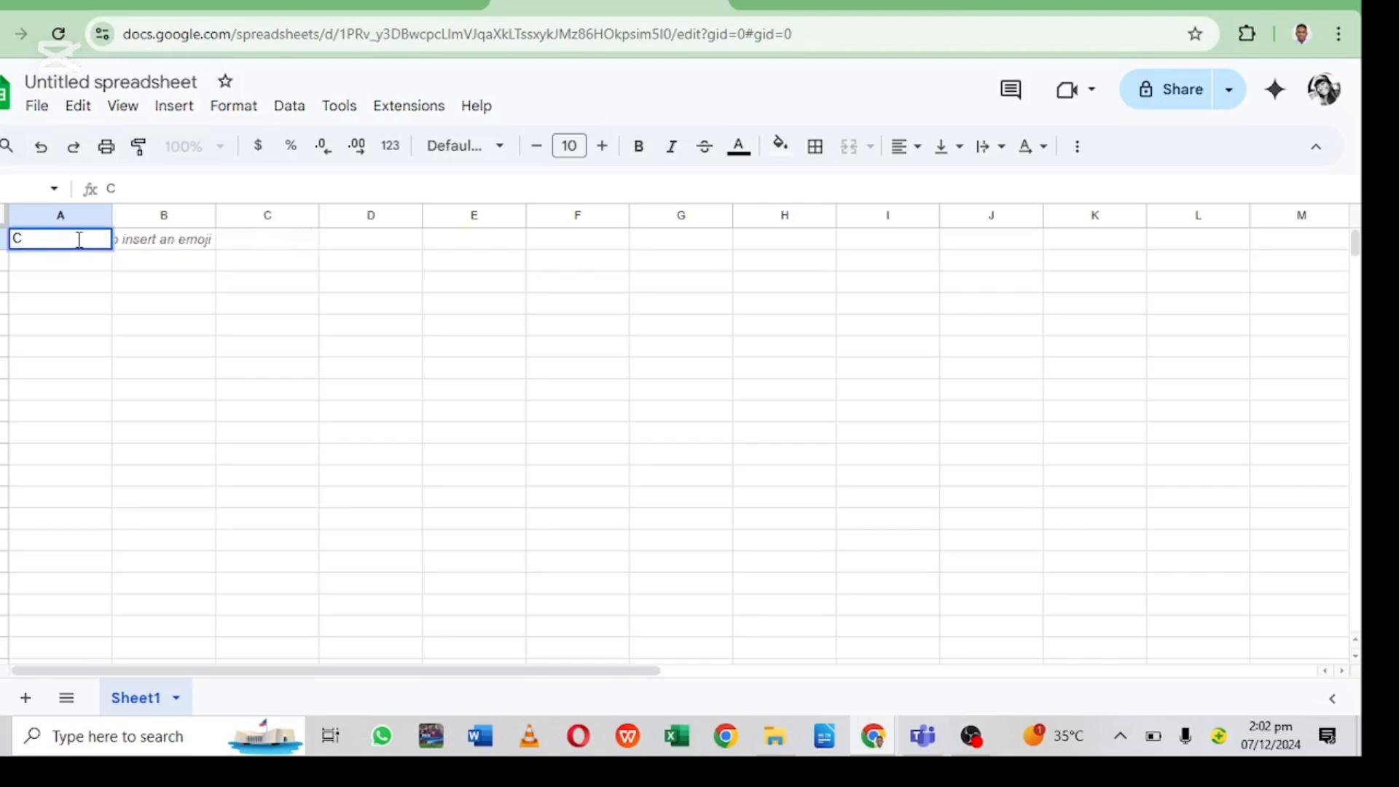
type("ald")
key("BackSpace")
type("e")
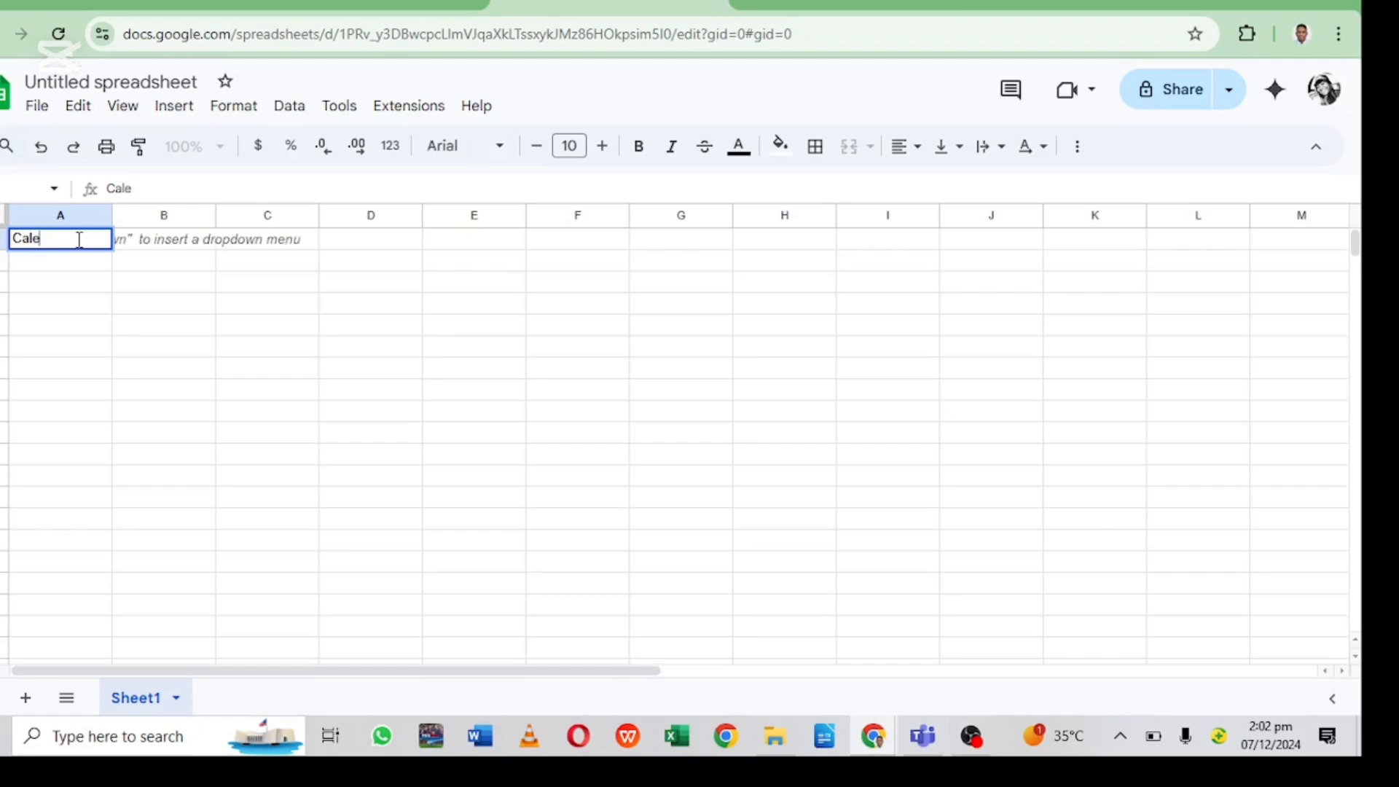
type("nderb")
key("BackSpace")
type("20")
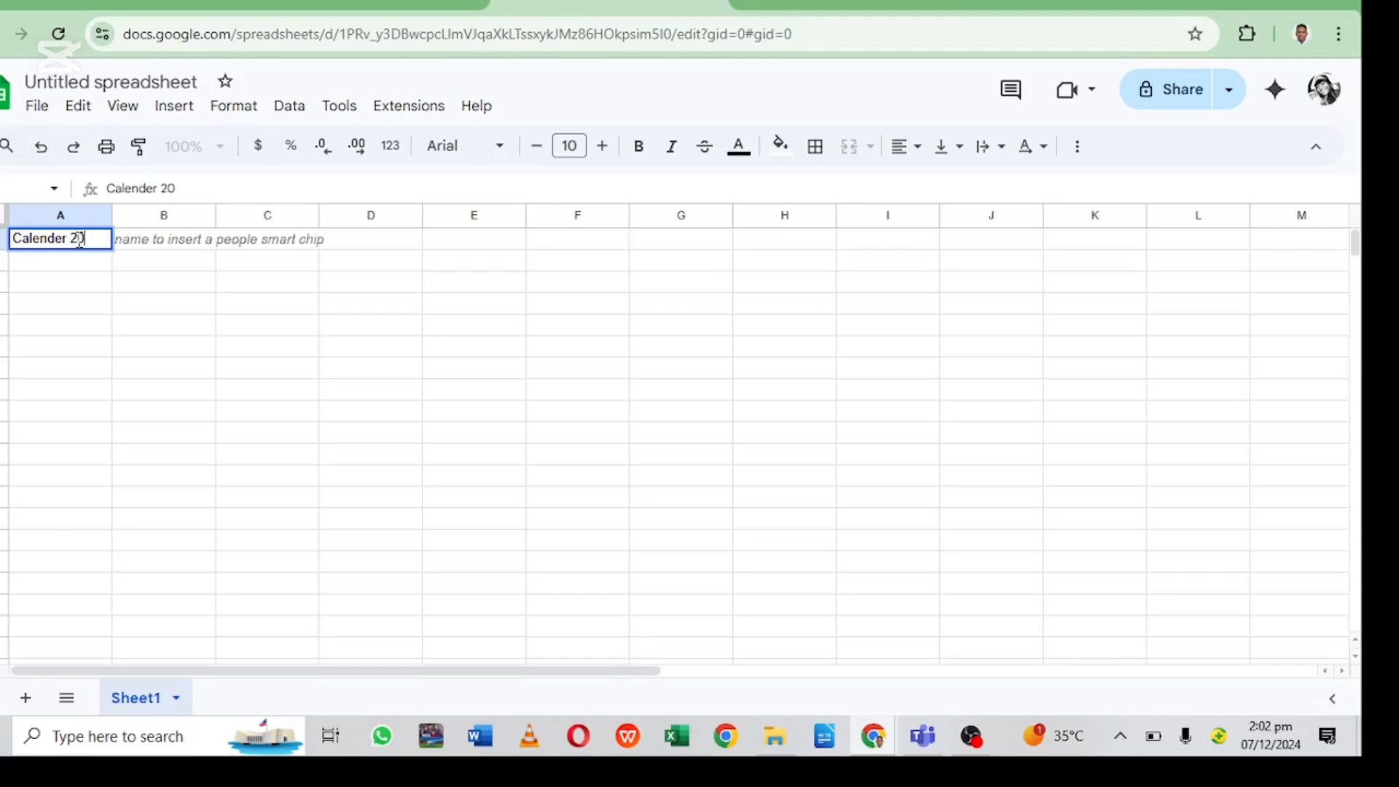
type("24")
left_click(40, 325)
Step: Merge cells A1 through G1 into one cell and center the title horizontally
left_click(79, 248)
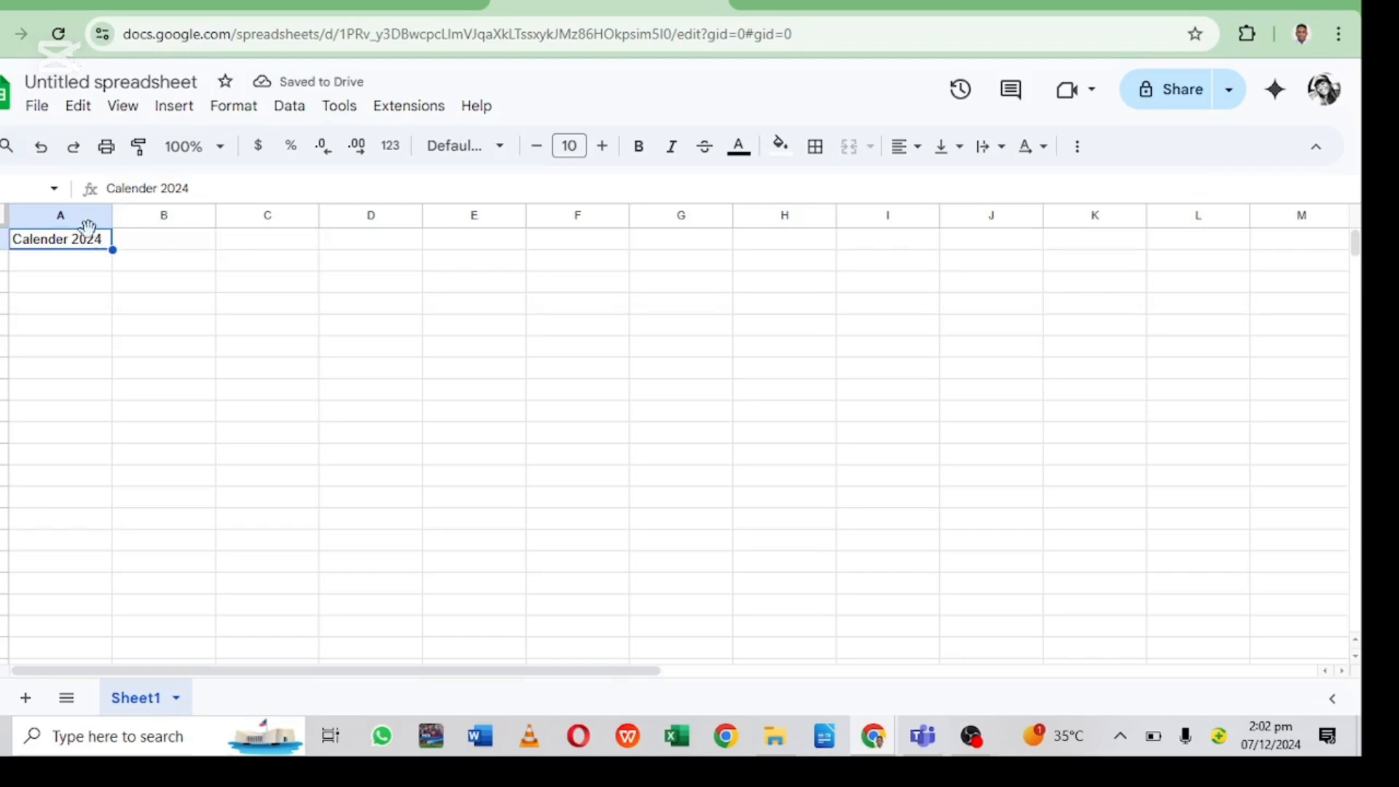
mouse_move(84, 216)
left_mouse_down()
mouse_move(155, 268)
mouse_move(337, 287)
mouse_move(658, 285)
left_mouse_up()
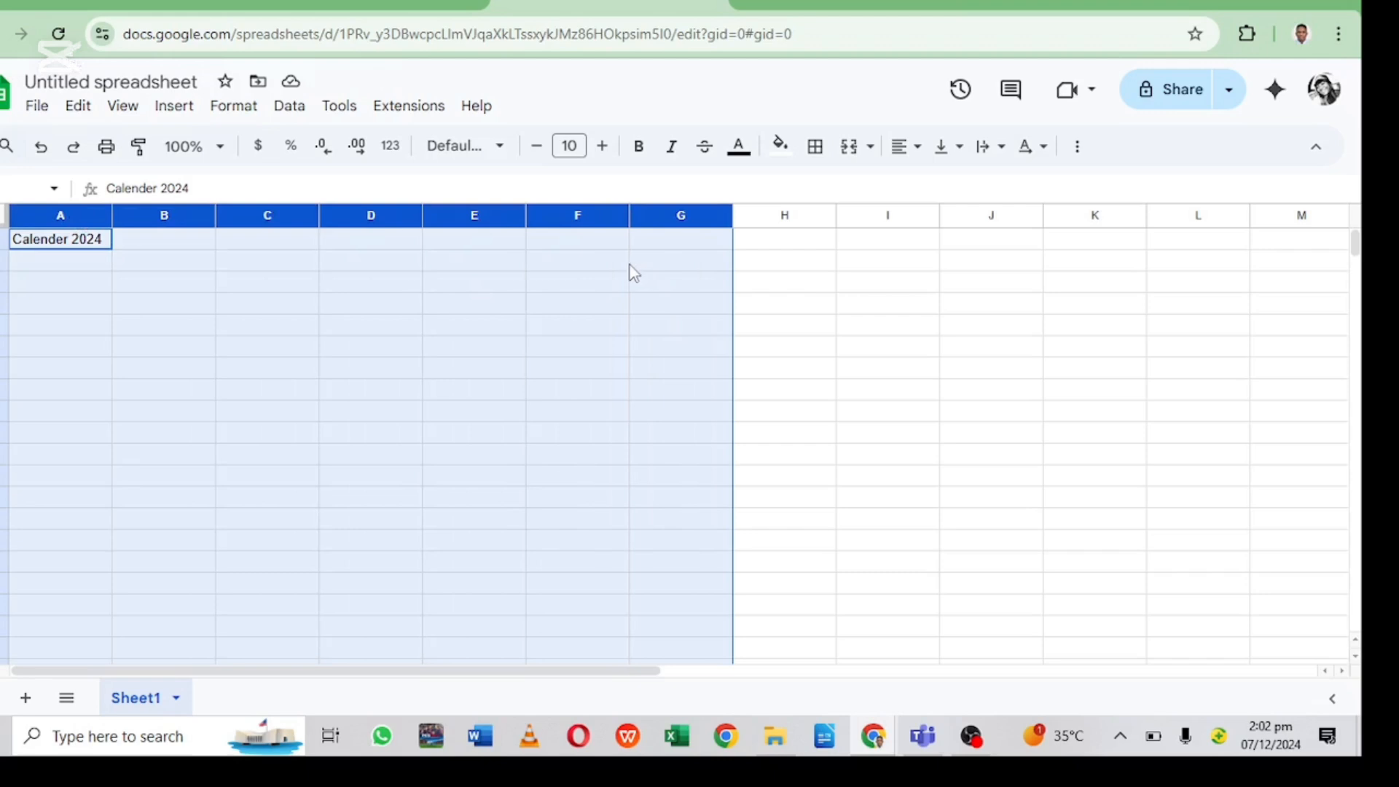
left_click(303, 303)
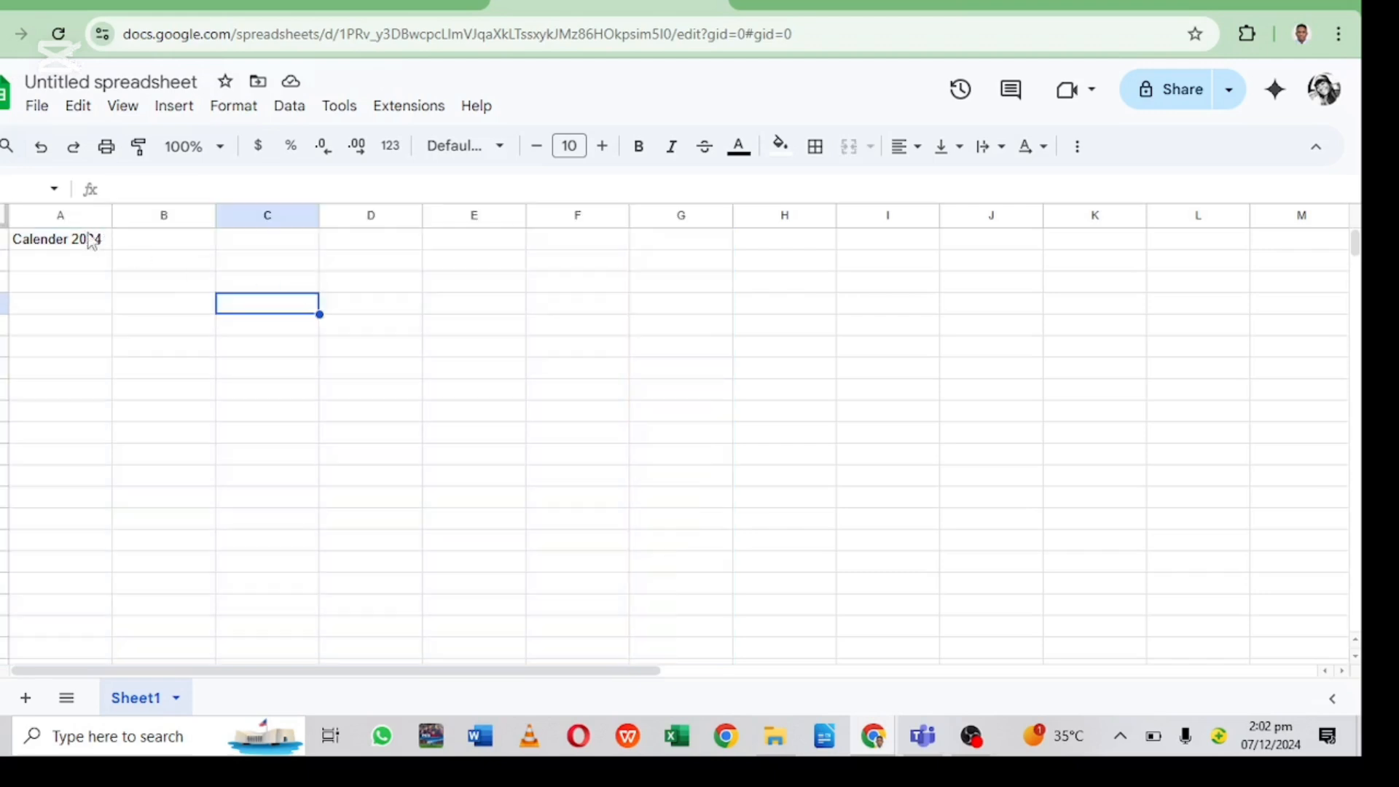
left_click_drag(92, 242, 671, 239)
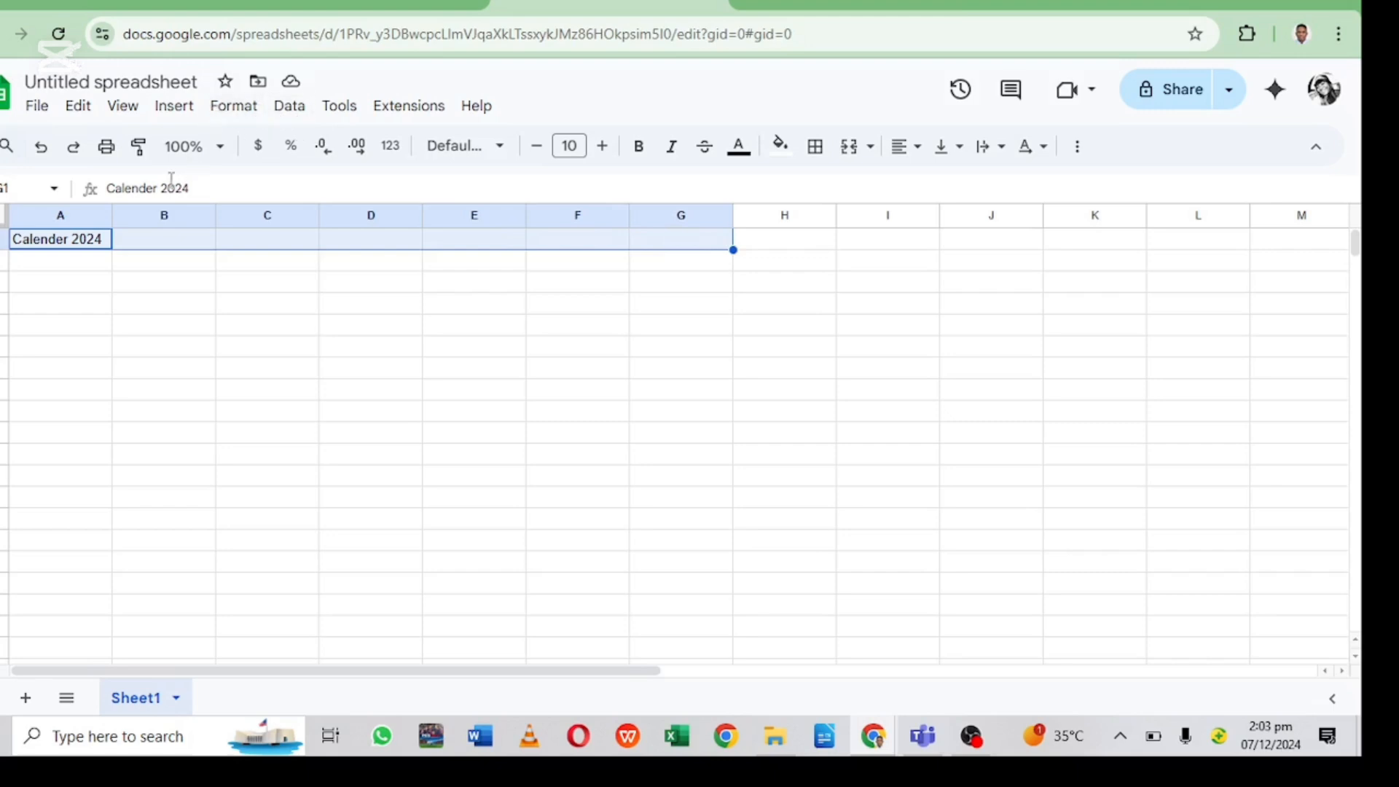
left_click(216, 111)
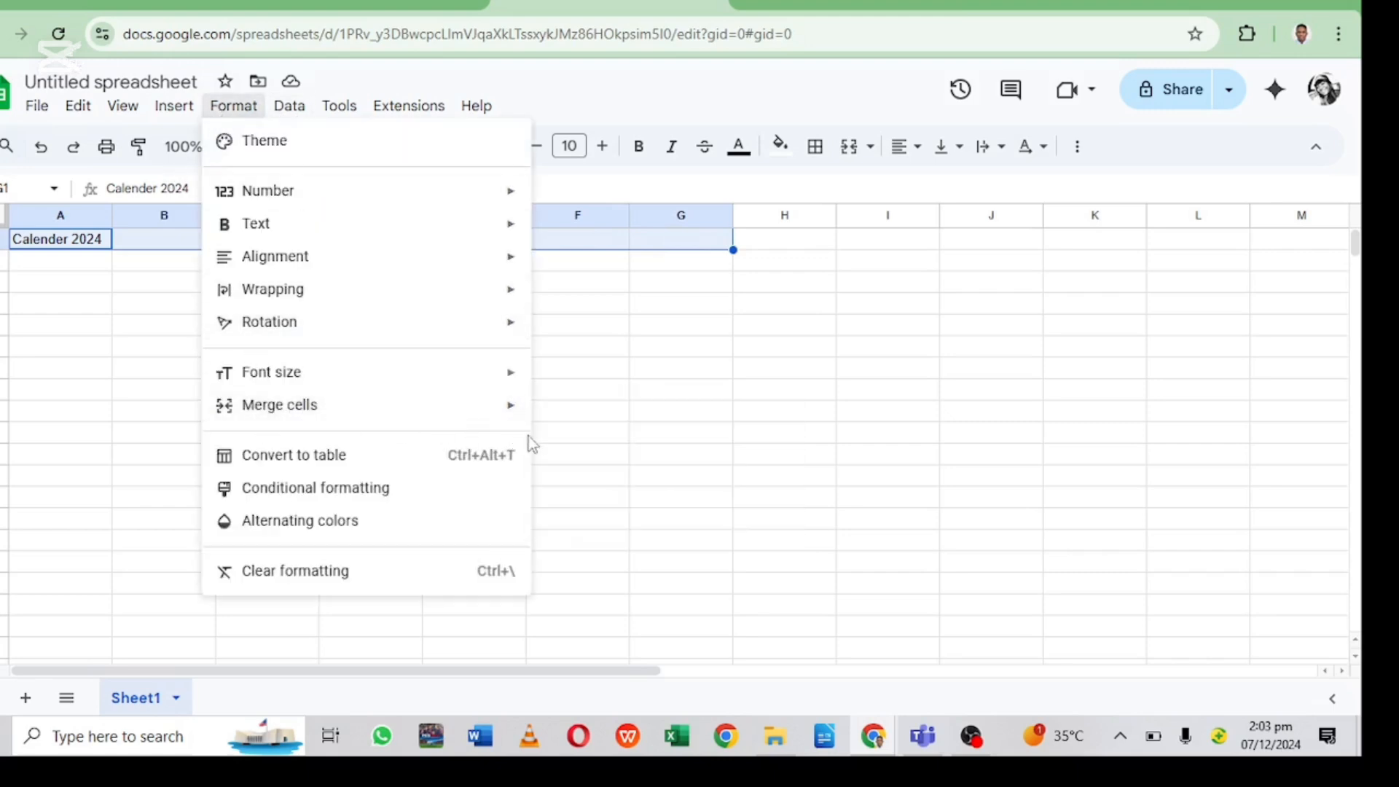
mouse_move(456, 406)
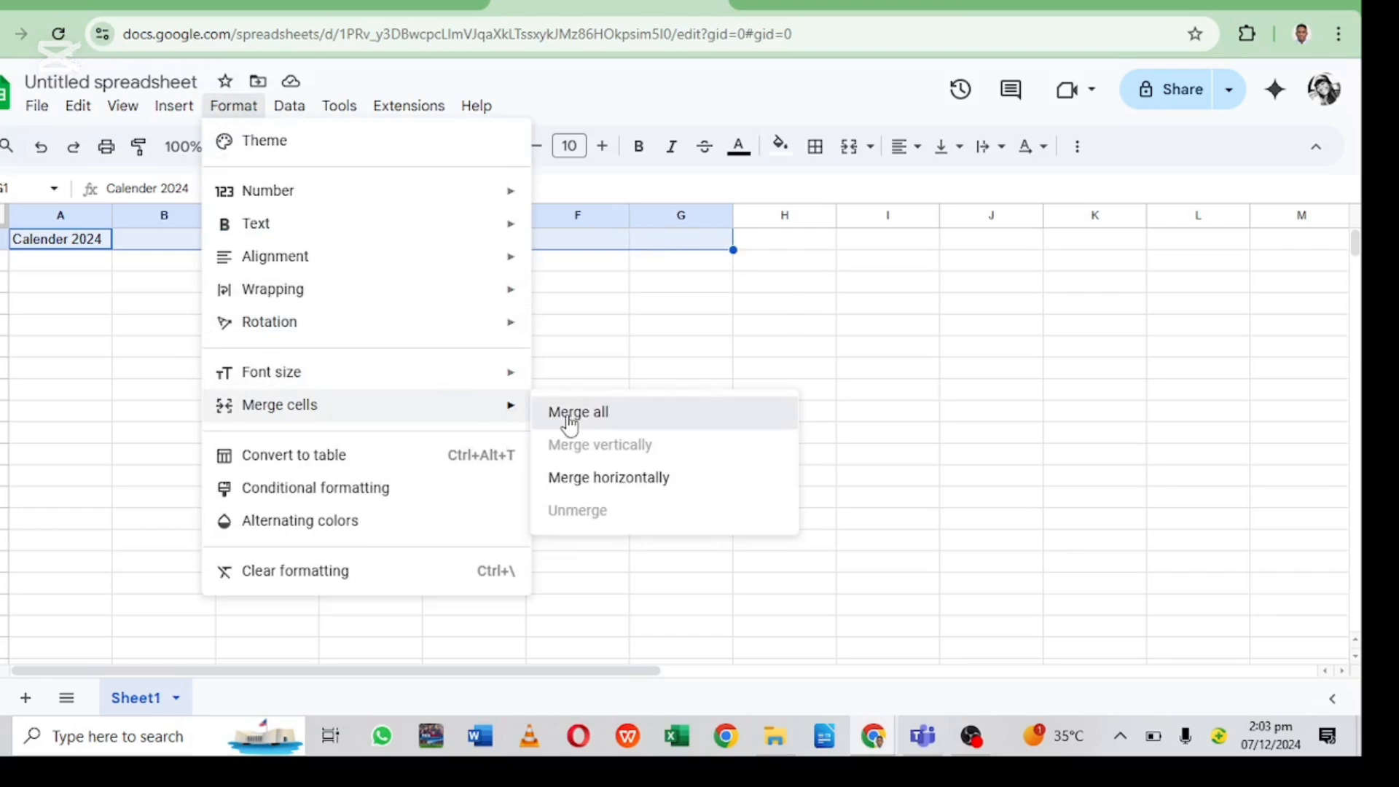
left_click(571, 413)
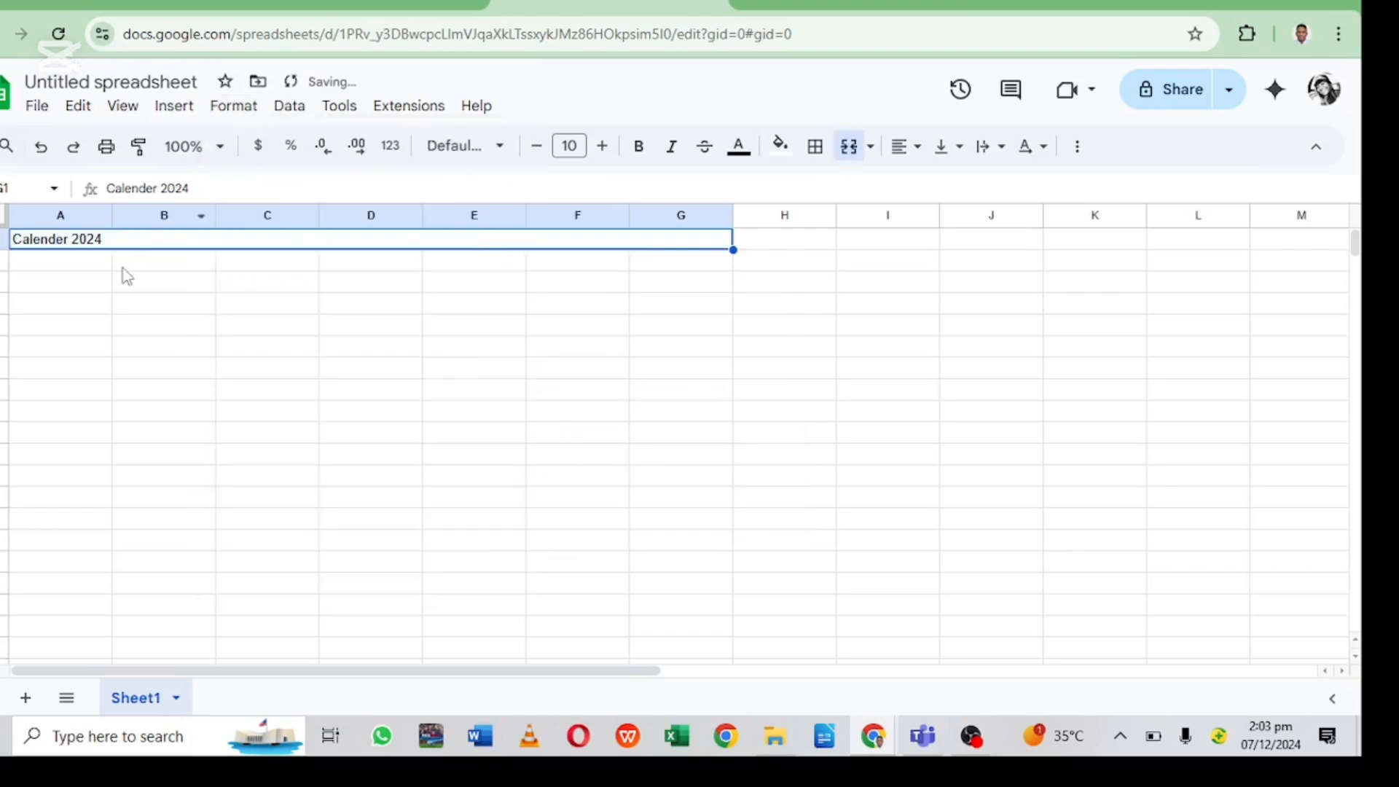
left_click(903, 147)
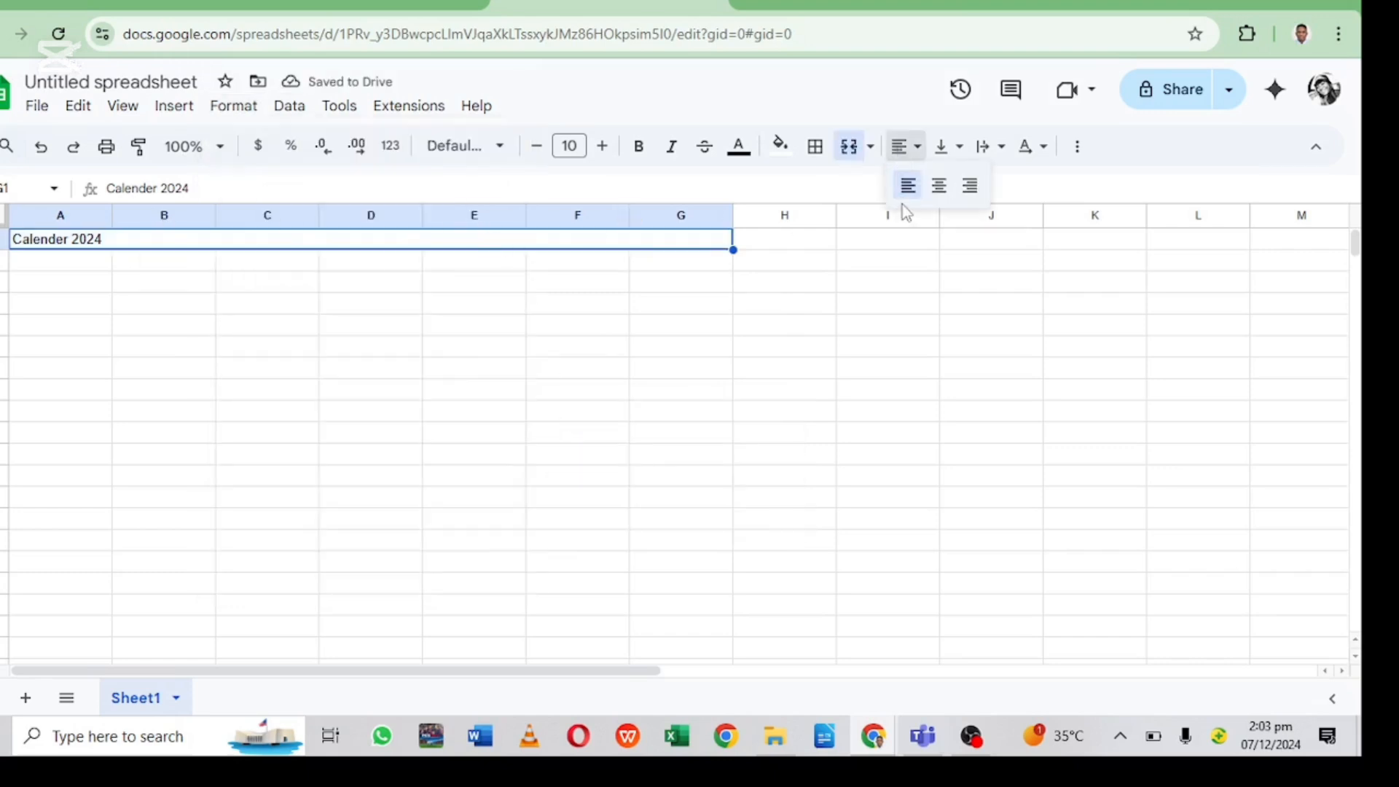
left_click(939, 187)
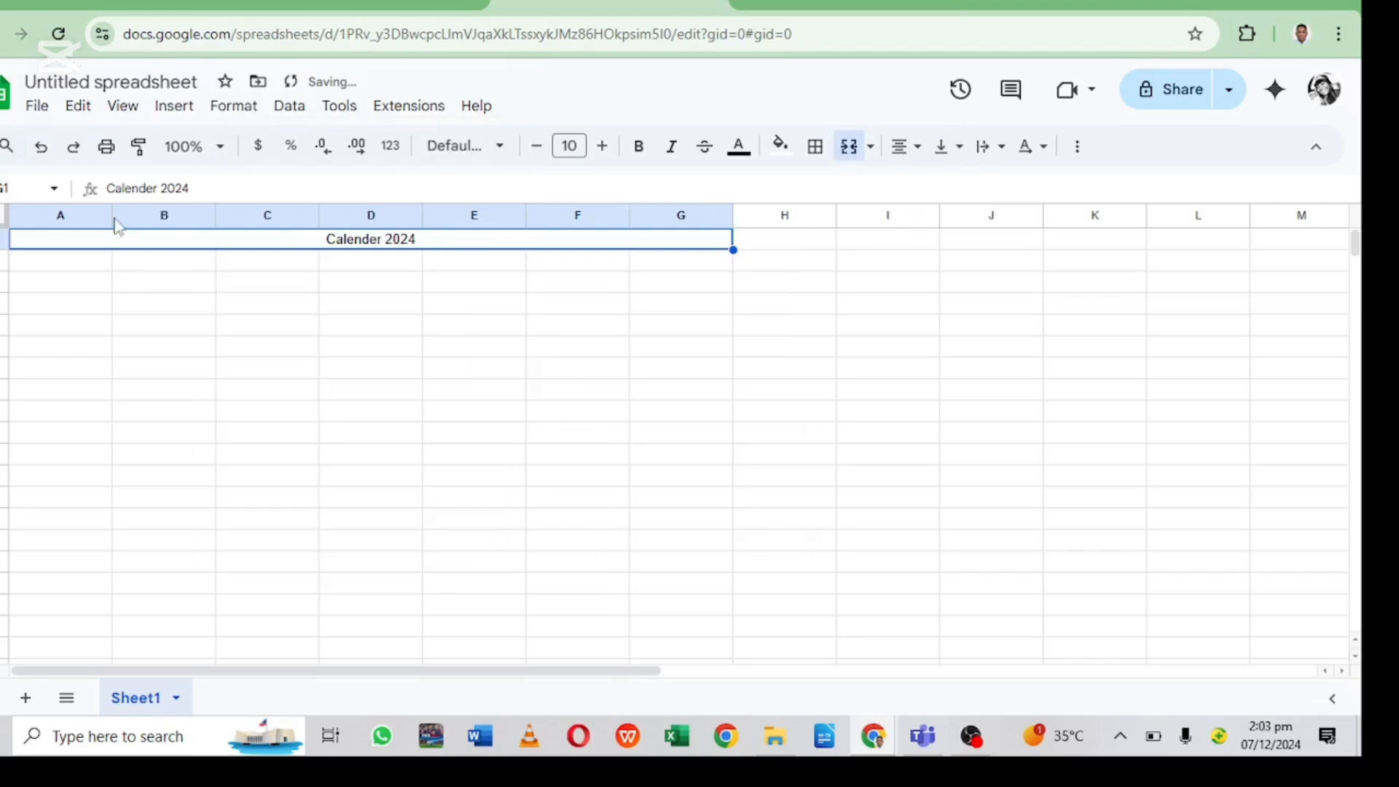
Step: Set the merged title's font size to 15 and make it bold
left_click(601, 149)
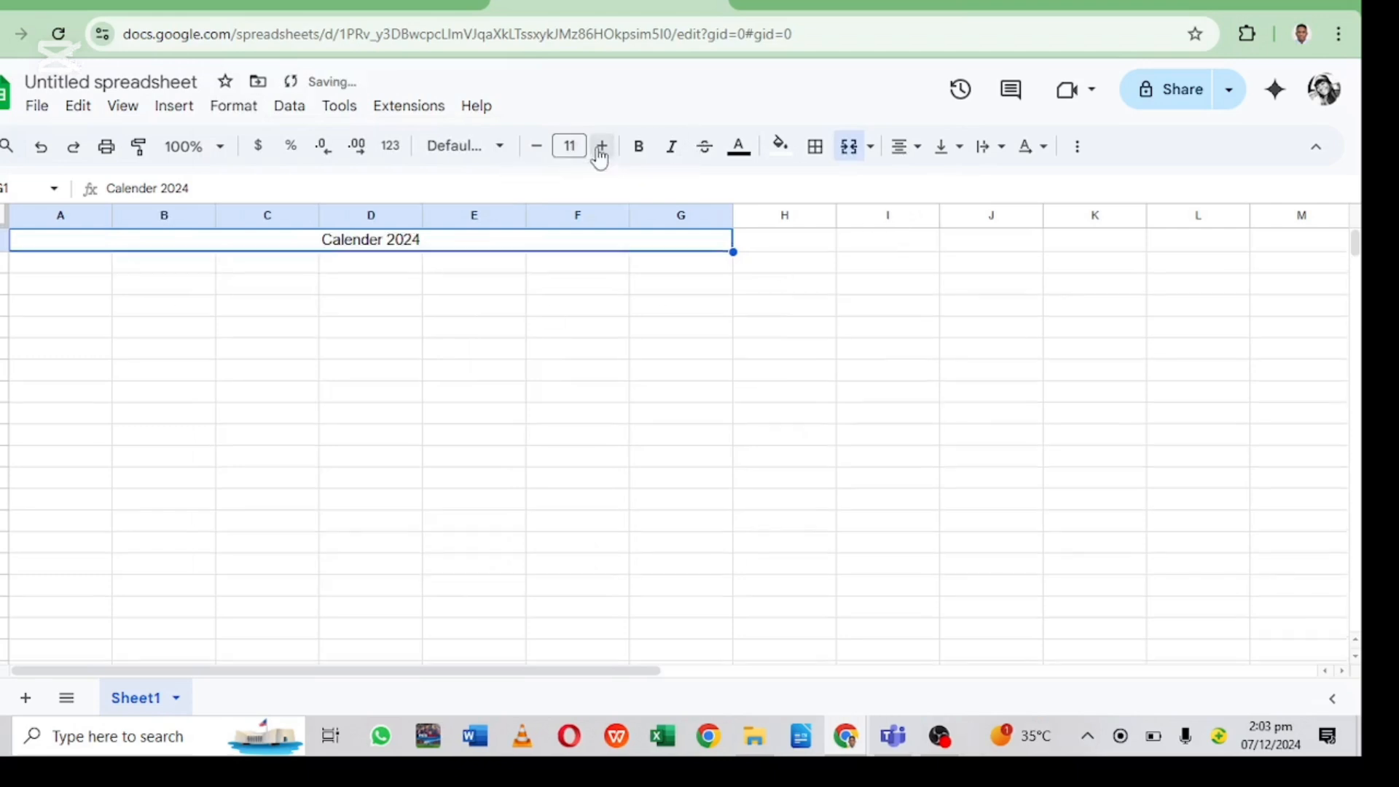
left_click(601, 149)
left_click(601, 149)
left_click(601, 150)
left_click(601, 150)
left_click(638, 148)
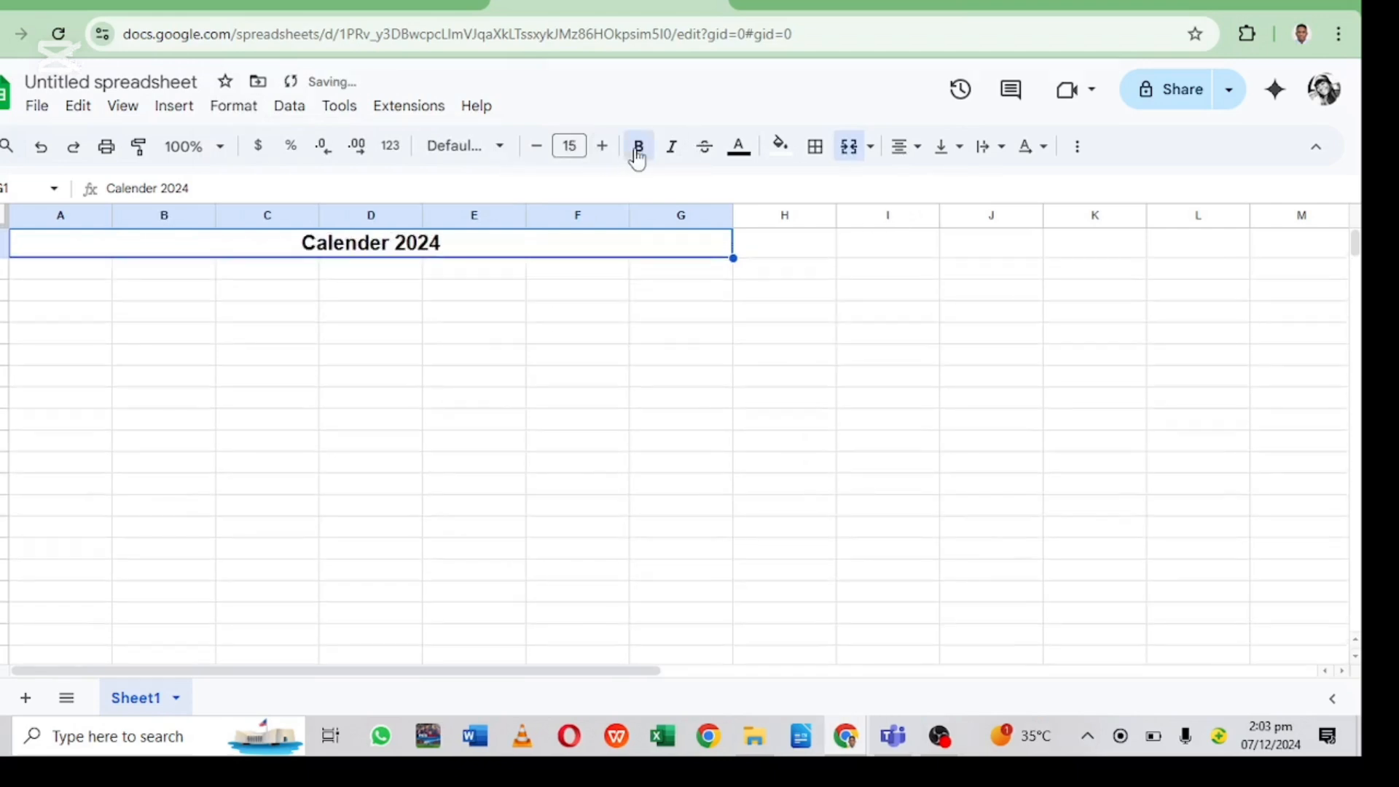
left_click(122, 276)
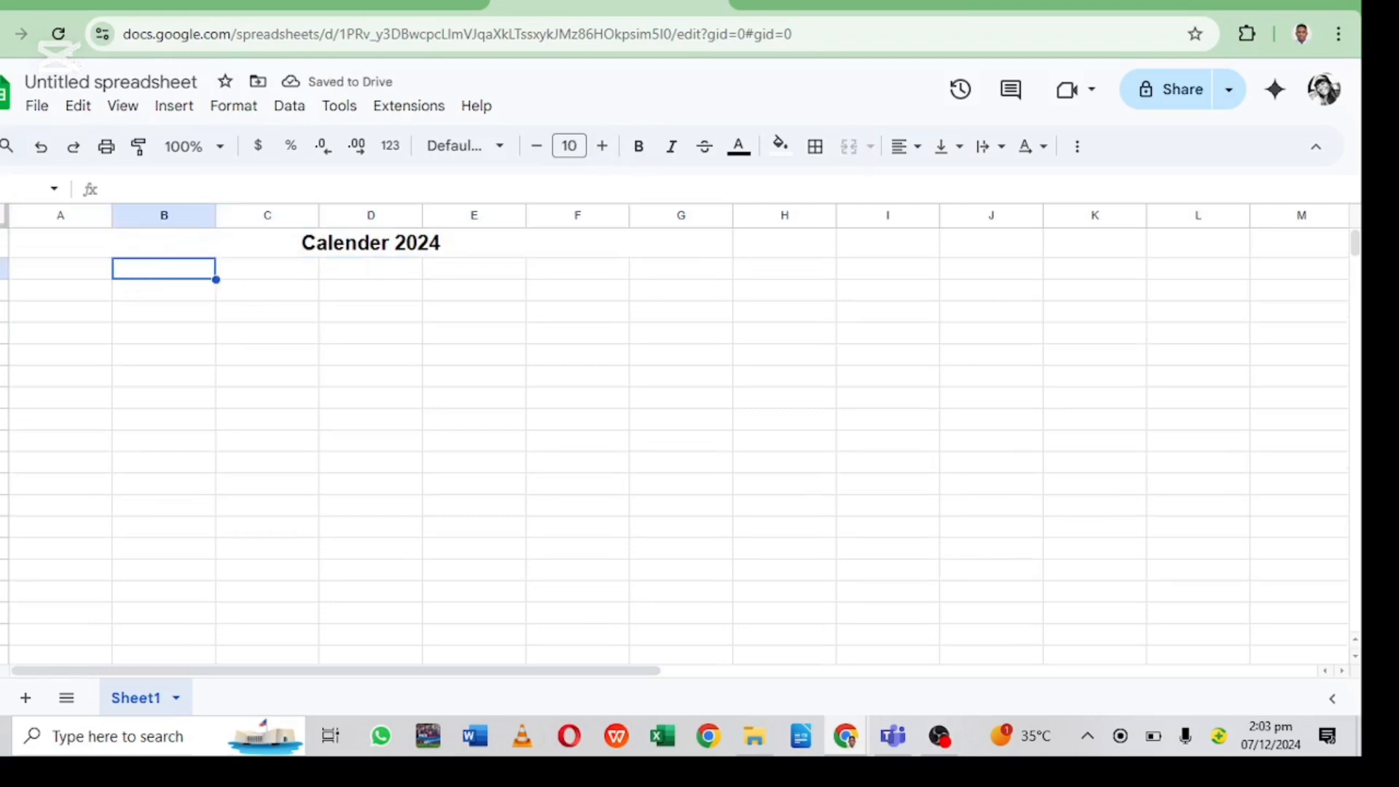
left_click(39, 281)
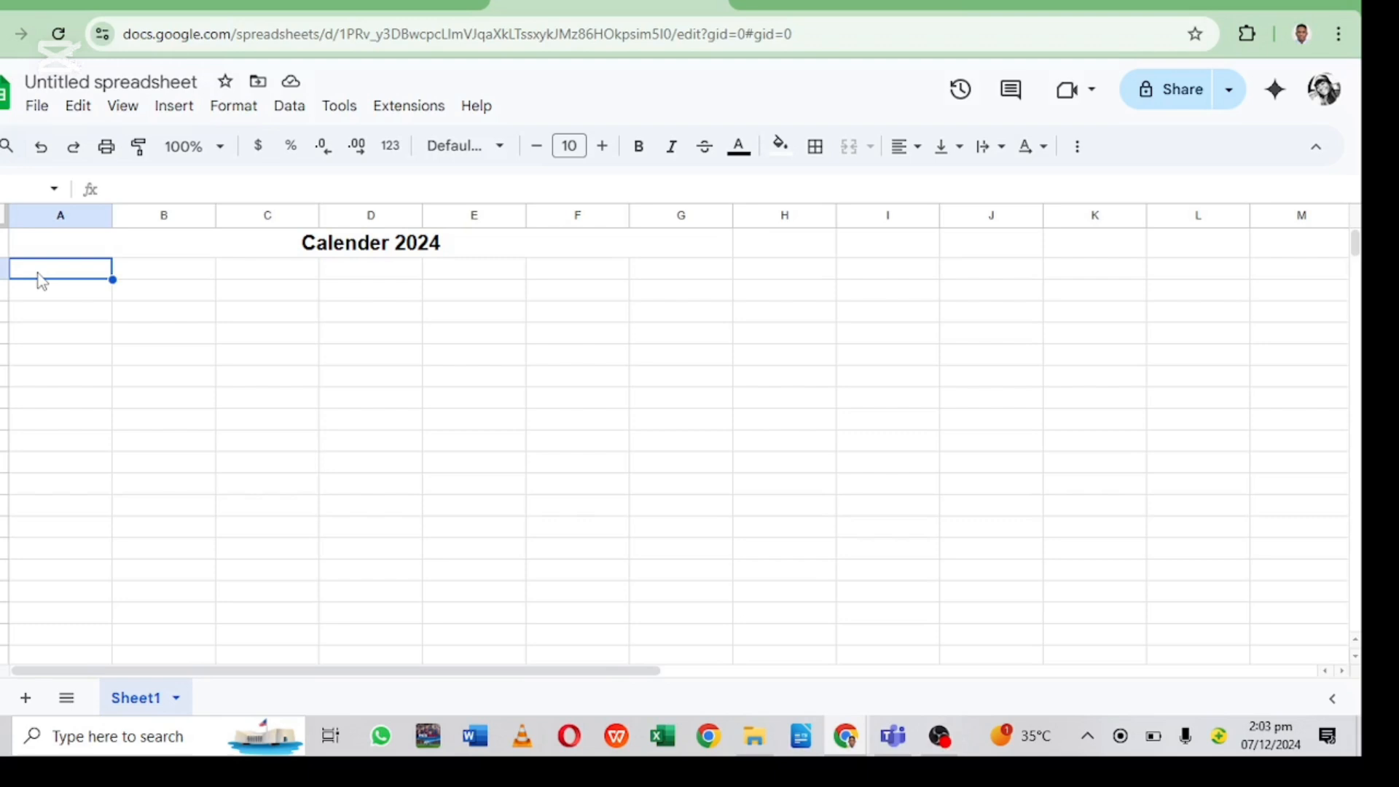
key("Right")
type("s")
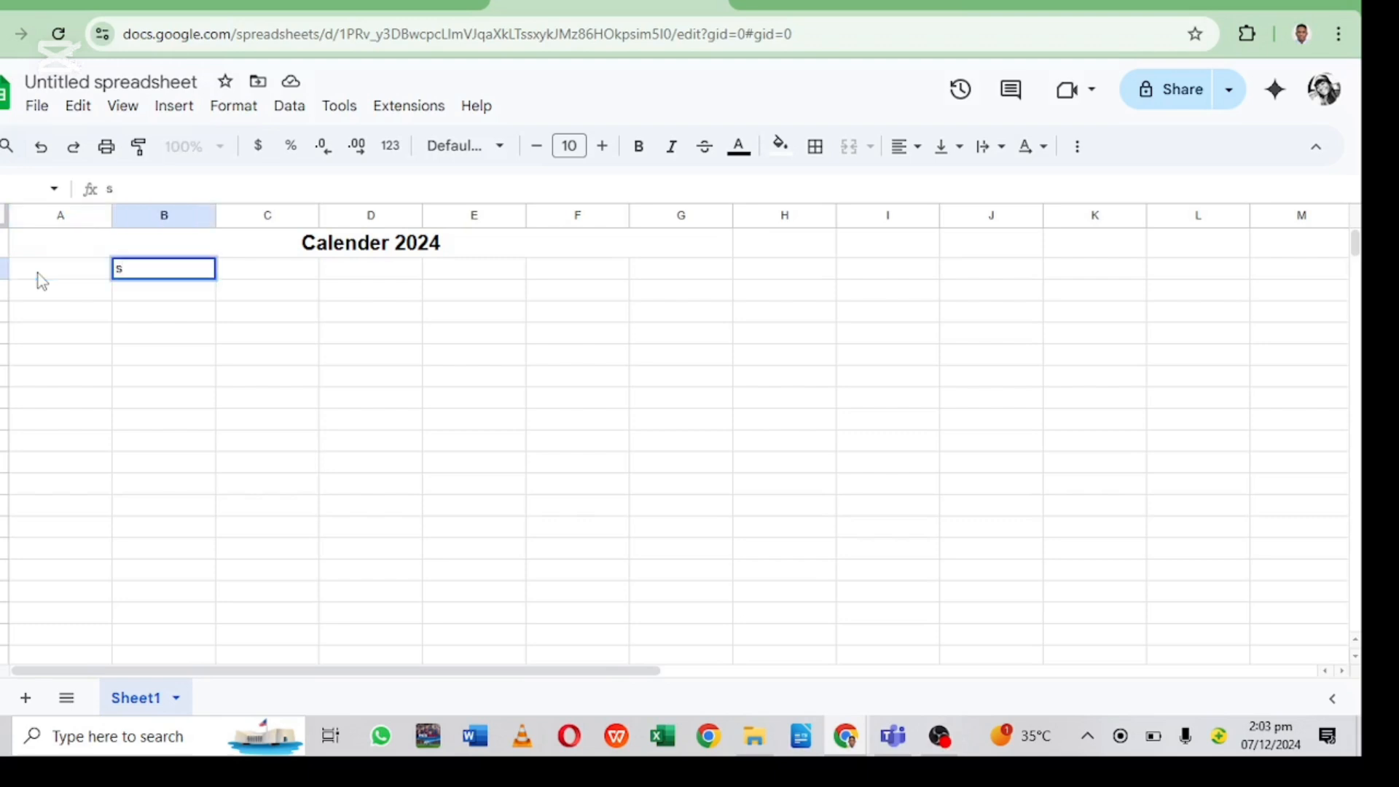
key("Escape")
Step: Enter "Sunday" in cell A2 as the first weekday heading
left_click(81, 276)
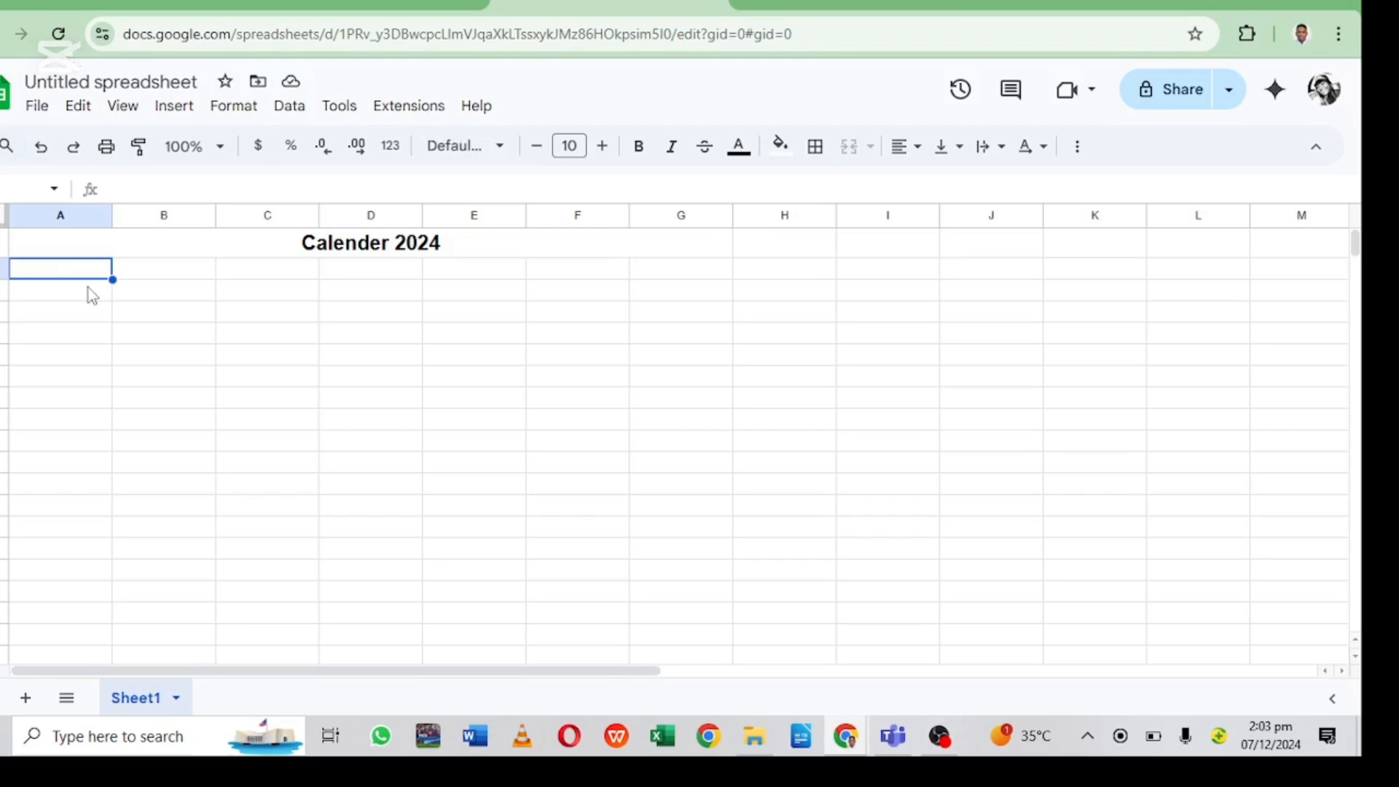
type("Susan")
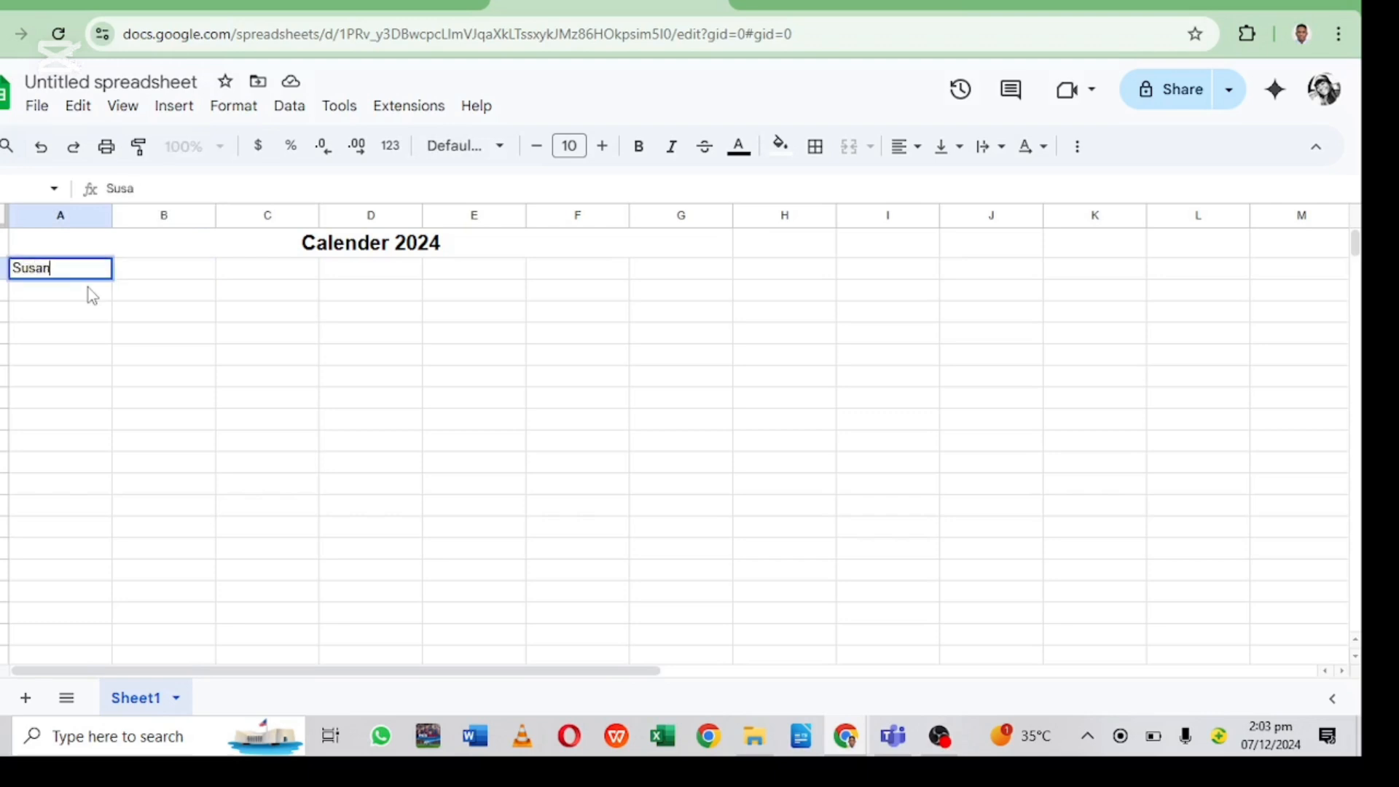
key("BackSpace")
key("BackSpace")
key("BackSpace")
type("nday")
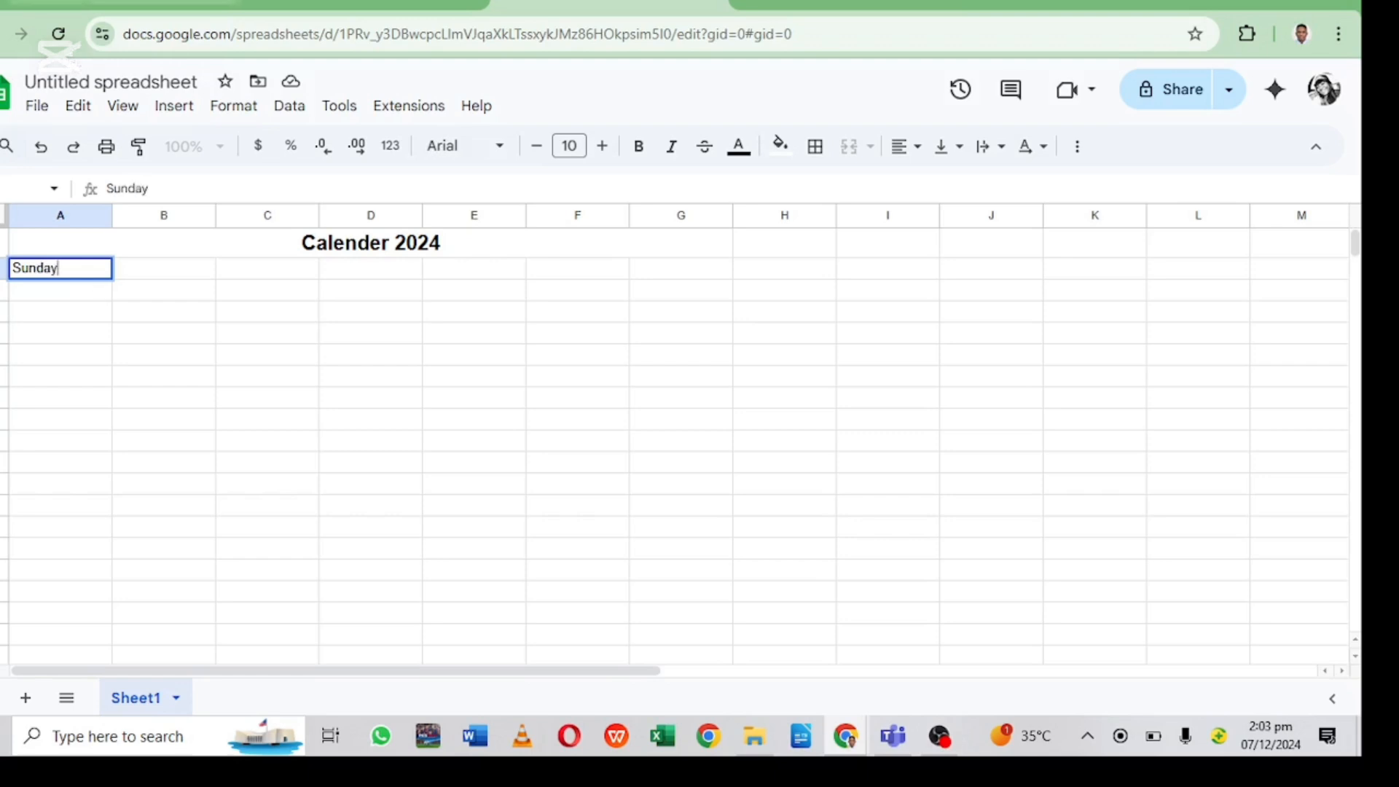
key("Tab")
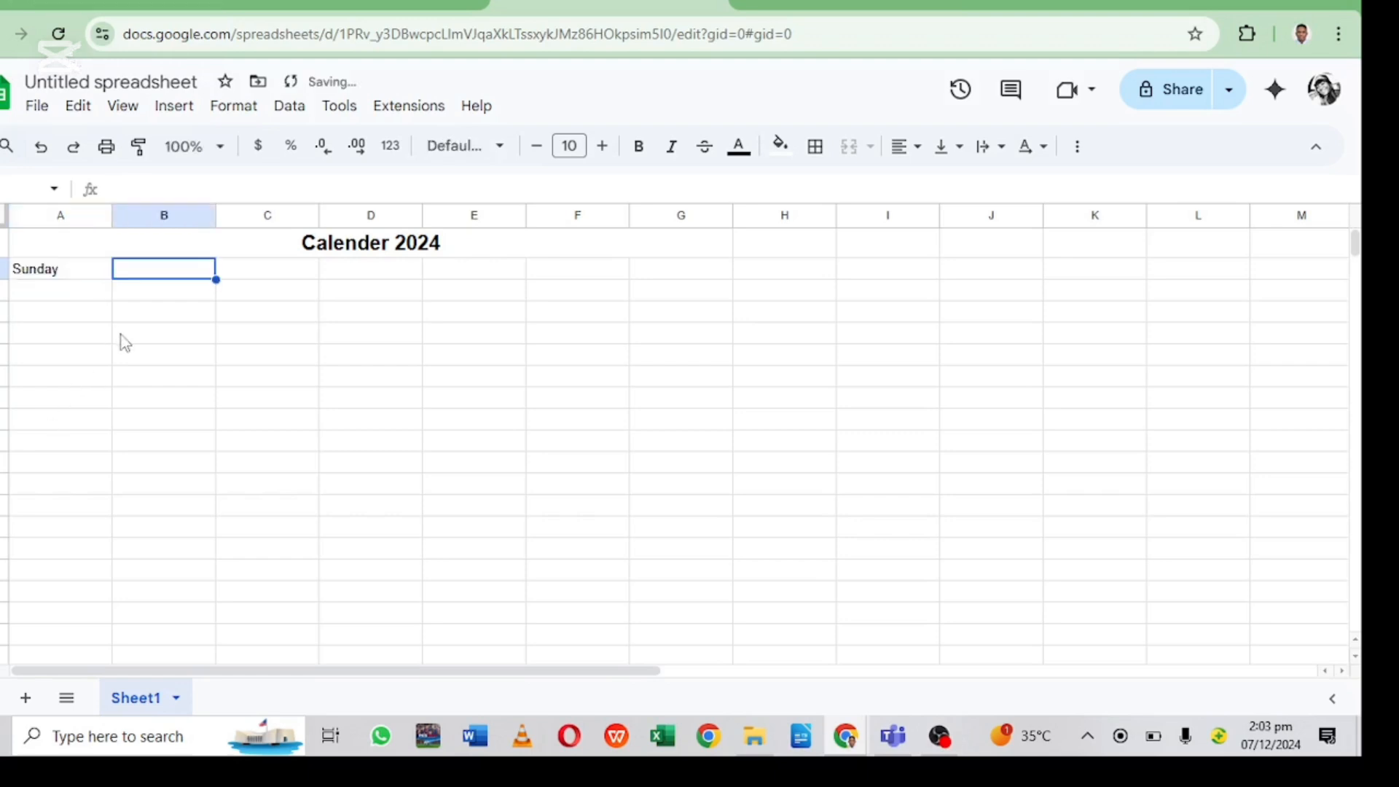
Step: Enter "Monday" in cell B2 and autofill the weekday headings from A2:B2 through Saturday in G2
type("Mon")
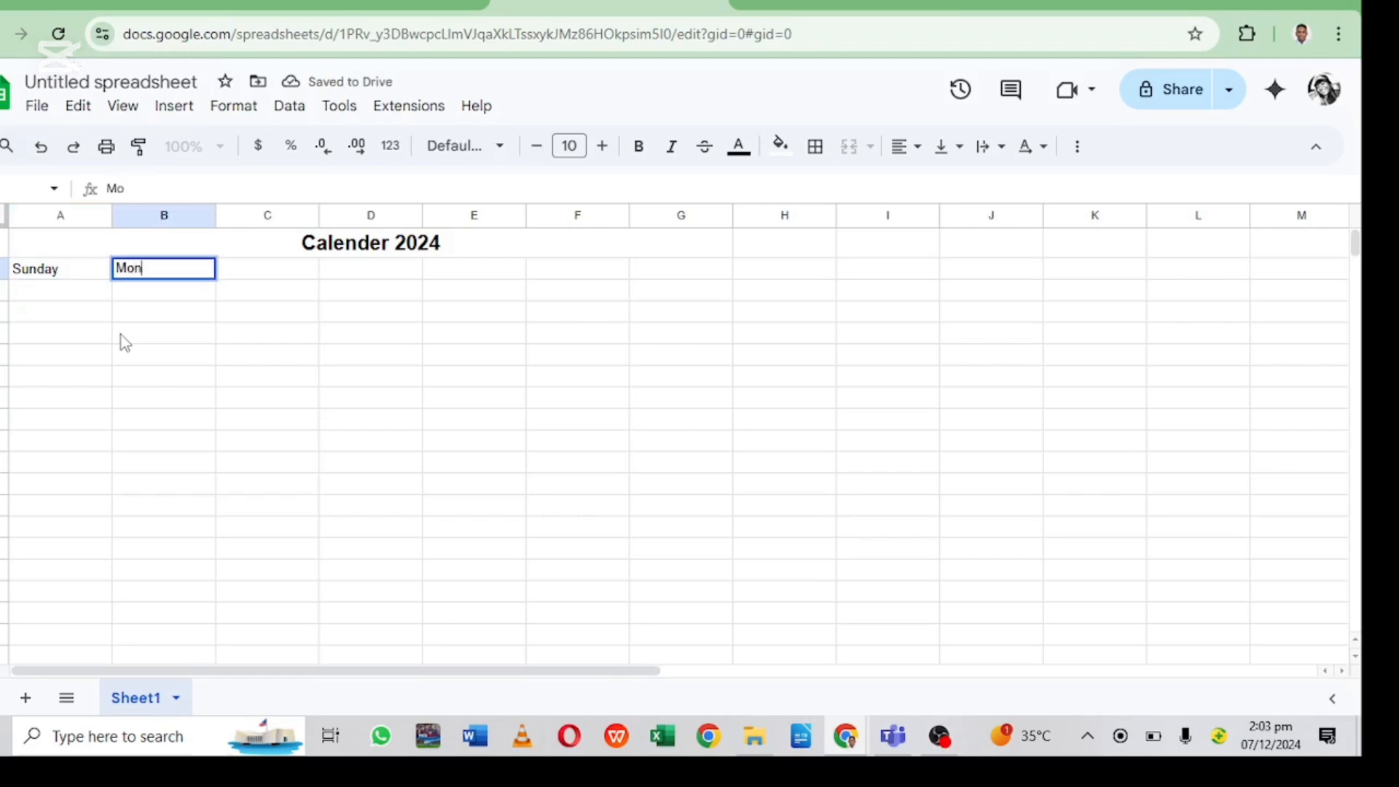
type("daay")
key("BackSpace")
key("BackSpace")
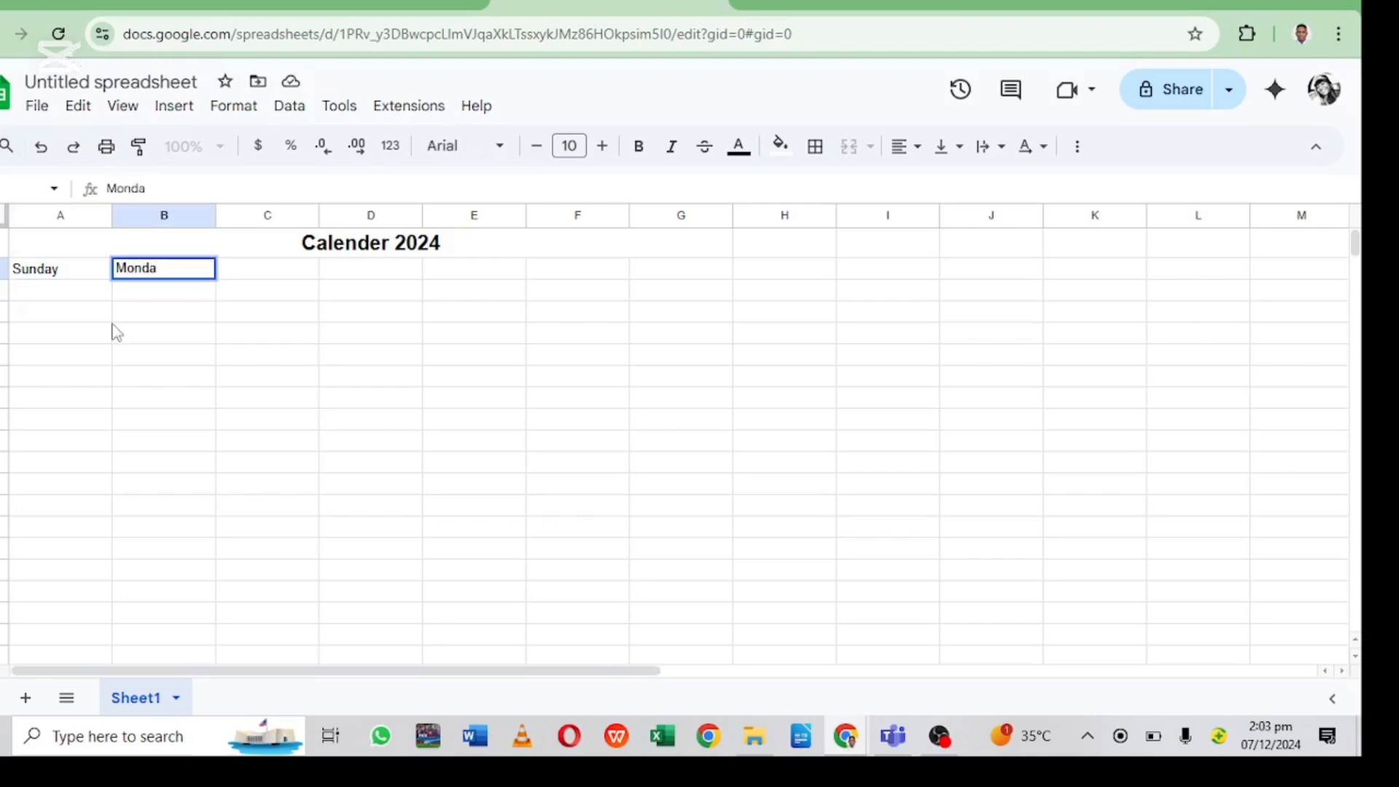
type("y")
left_click(22, 289)
left_click_drag(29, 271, 175, 271)
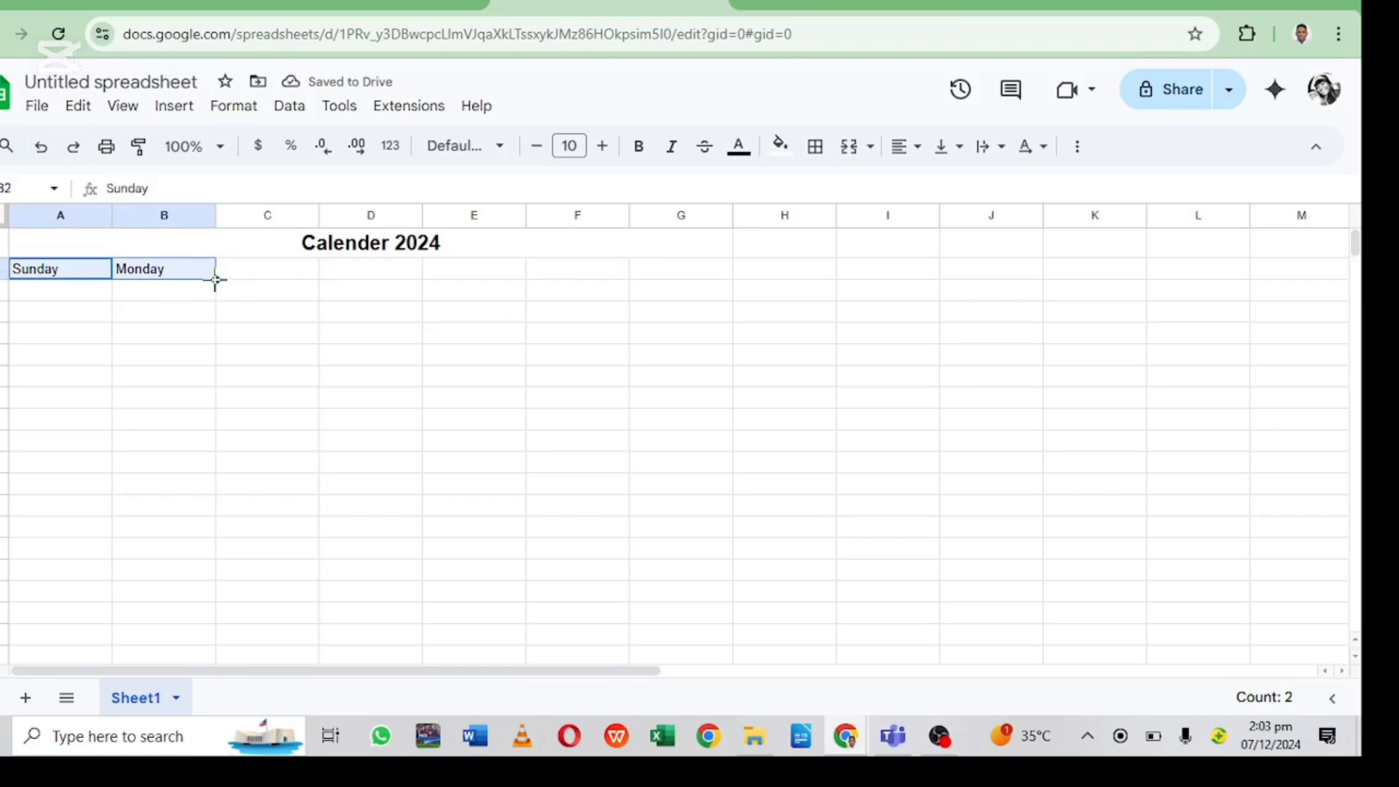
left_click_drag(216, 280, 631, 282)
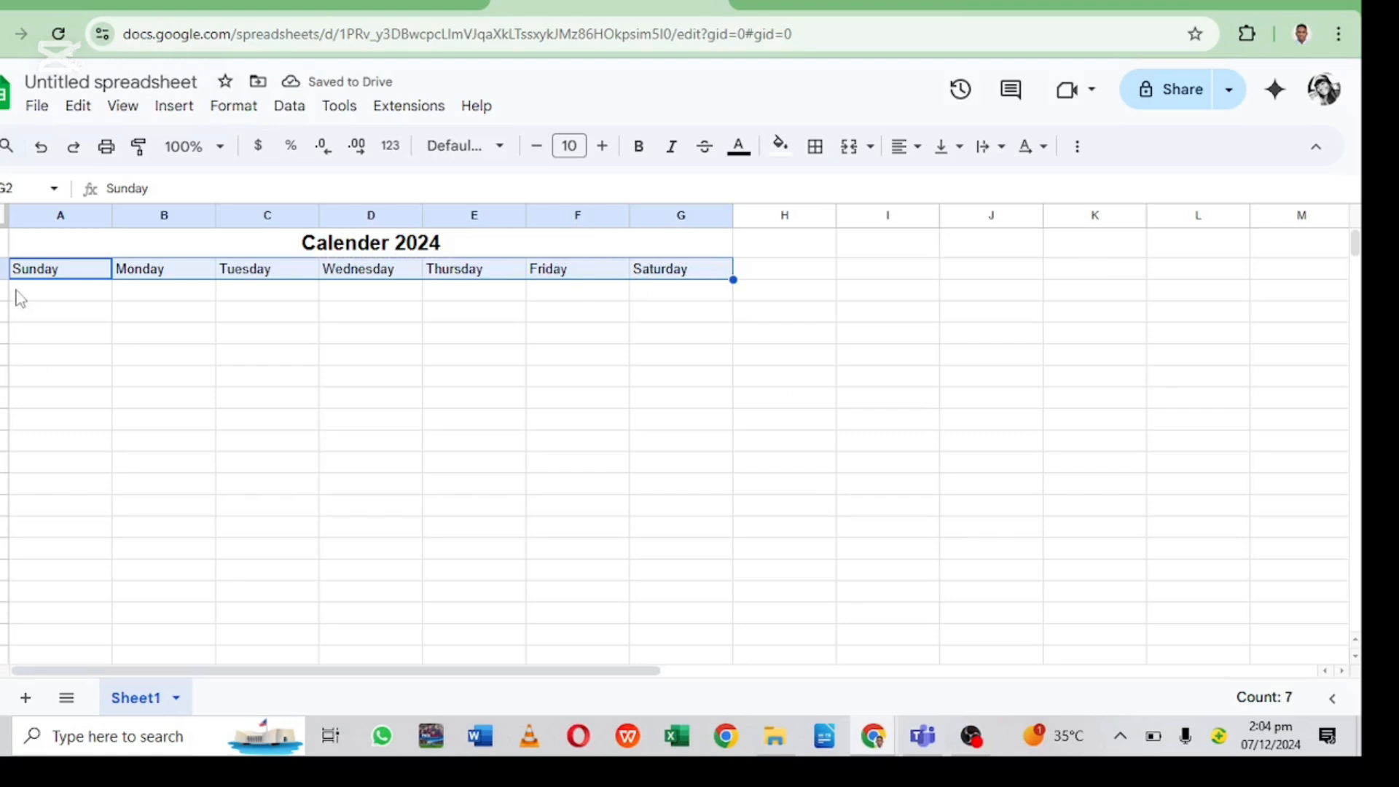
Step: Enter the dates 1 in cell A3 under Sunday and 2 in cell B3 under Monday
left_click(69, 299)
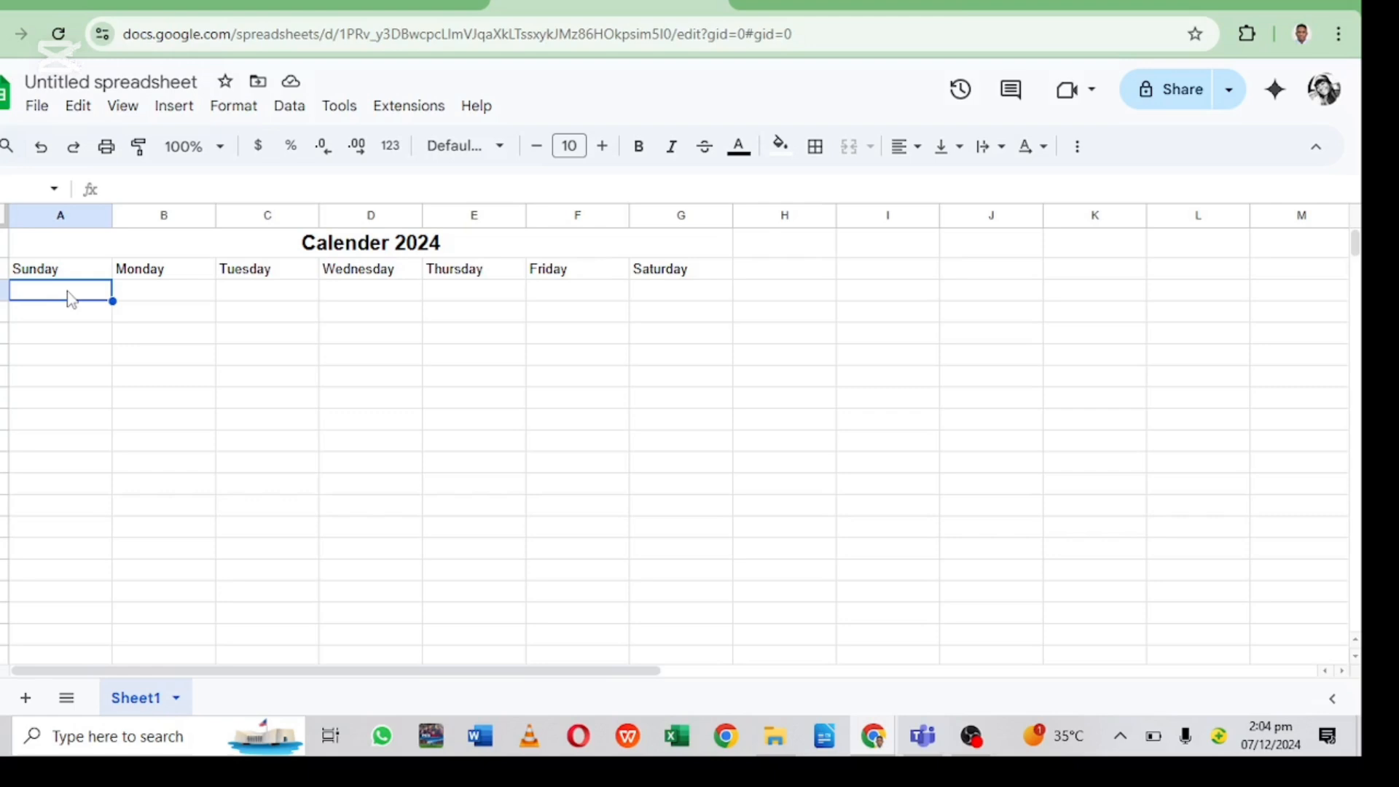
type("1")
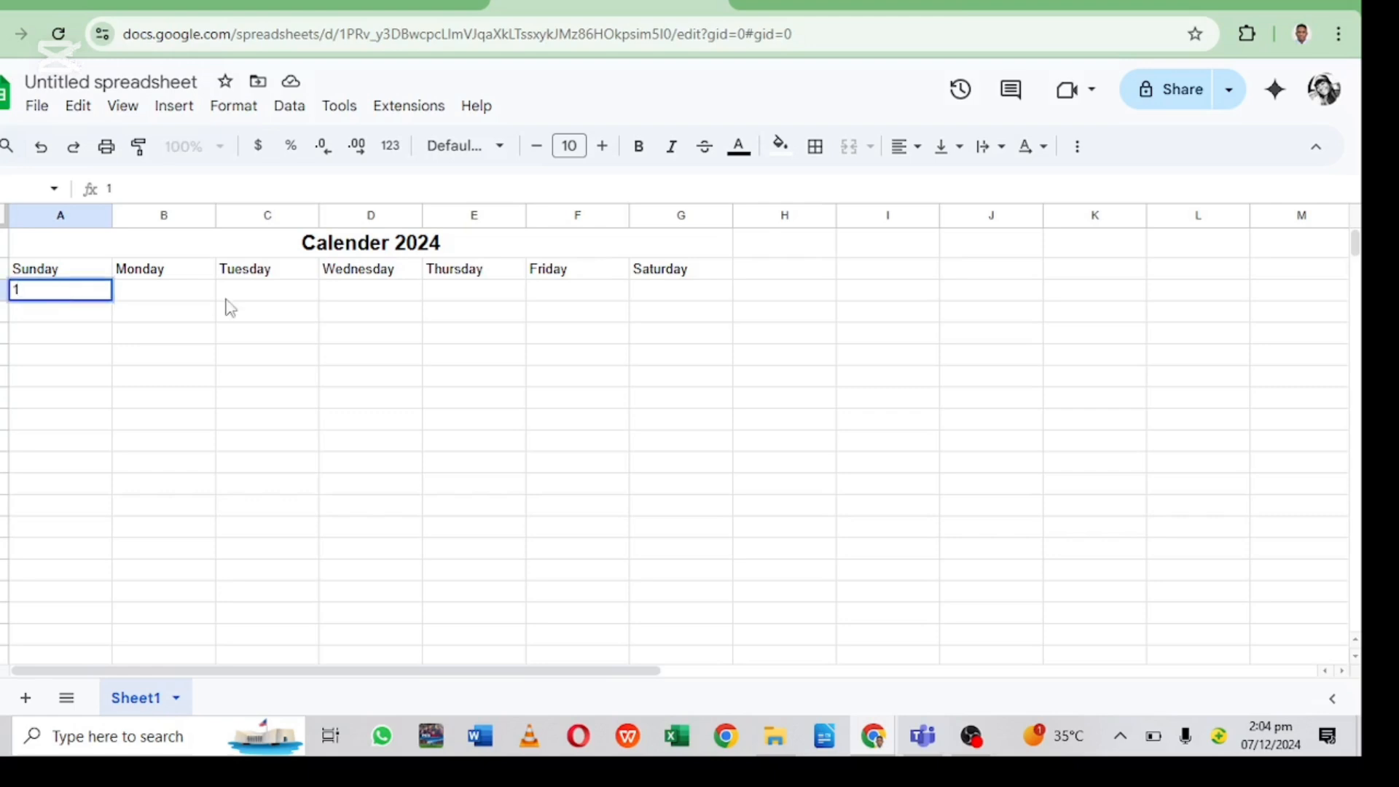
left_click(187, 295)
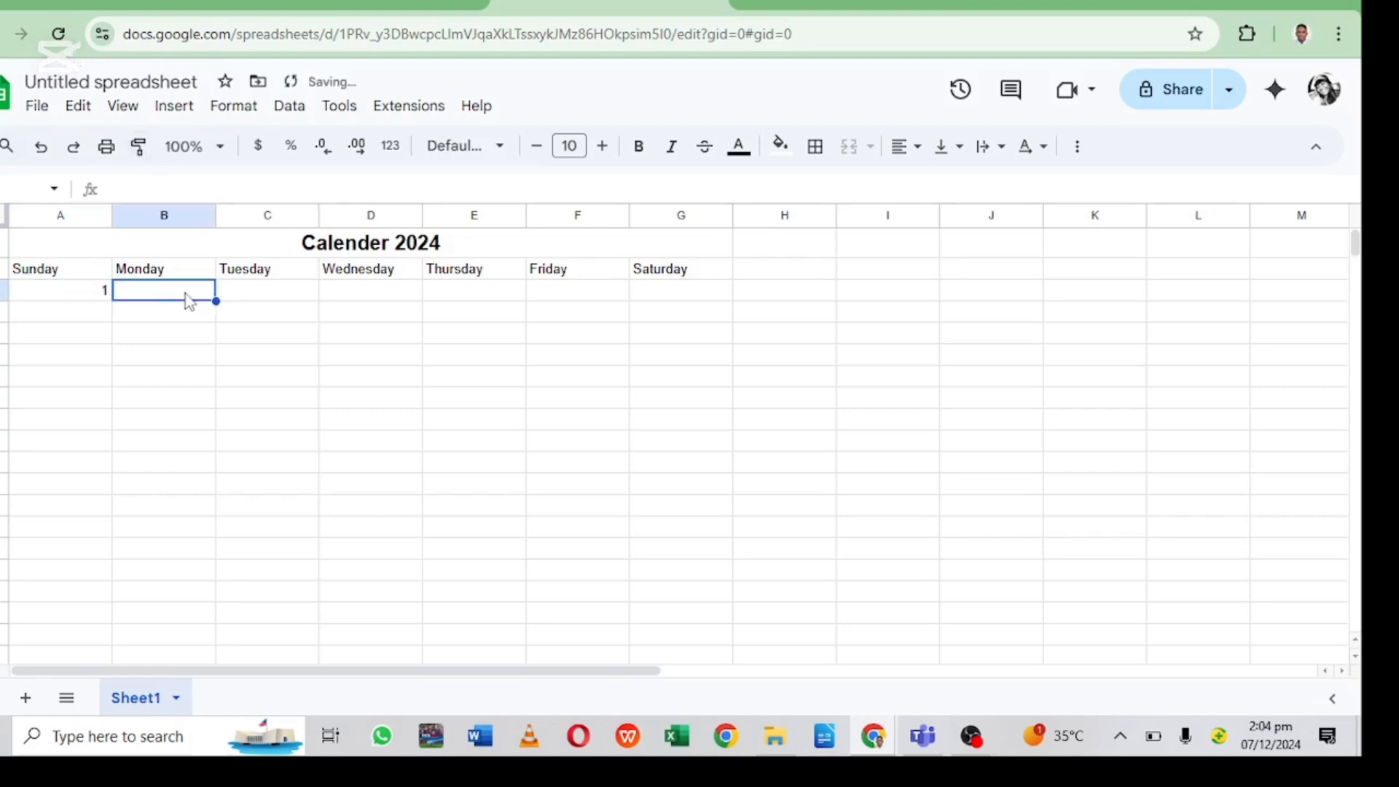
type("31")
key("BackSpace")
key("BackSpace")
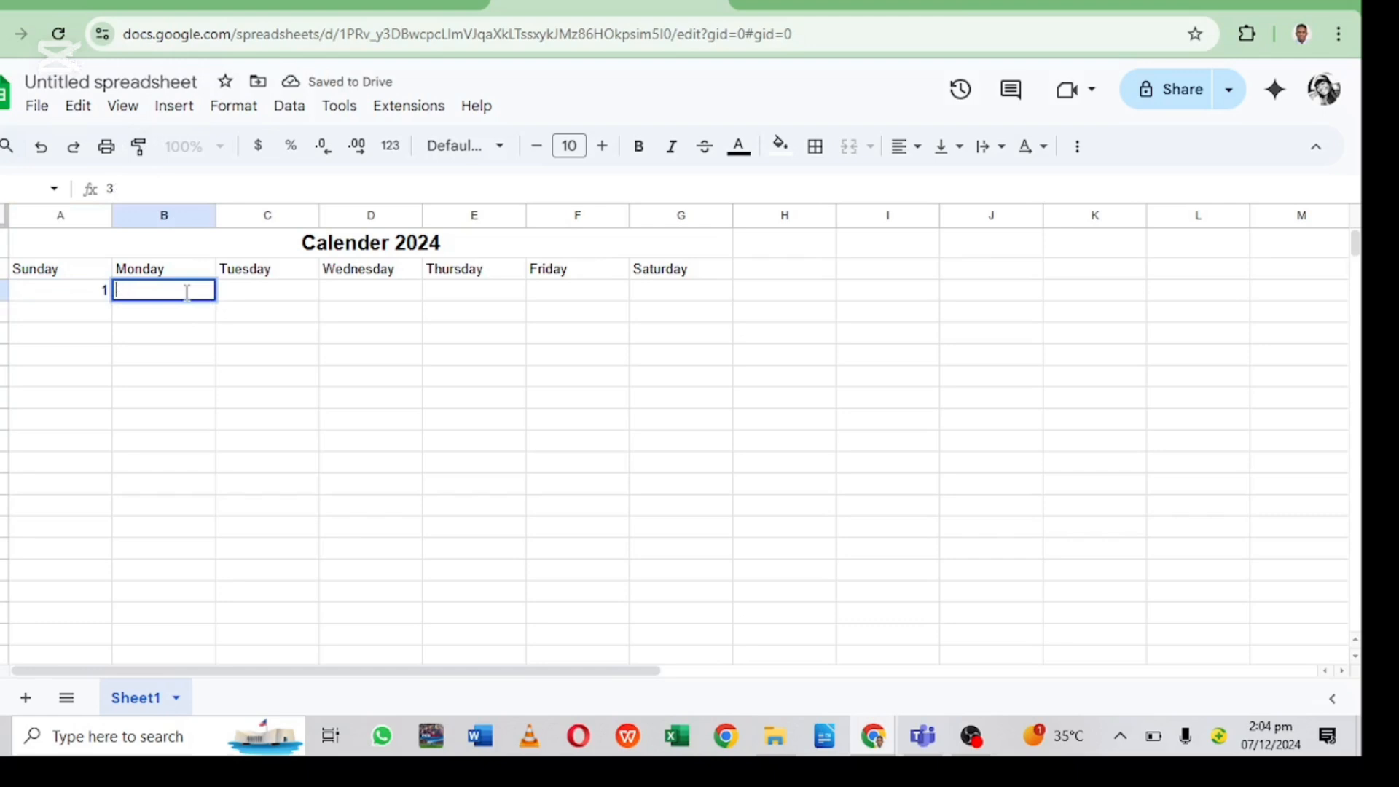
type("2")
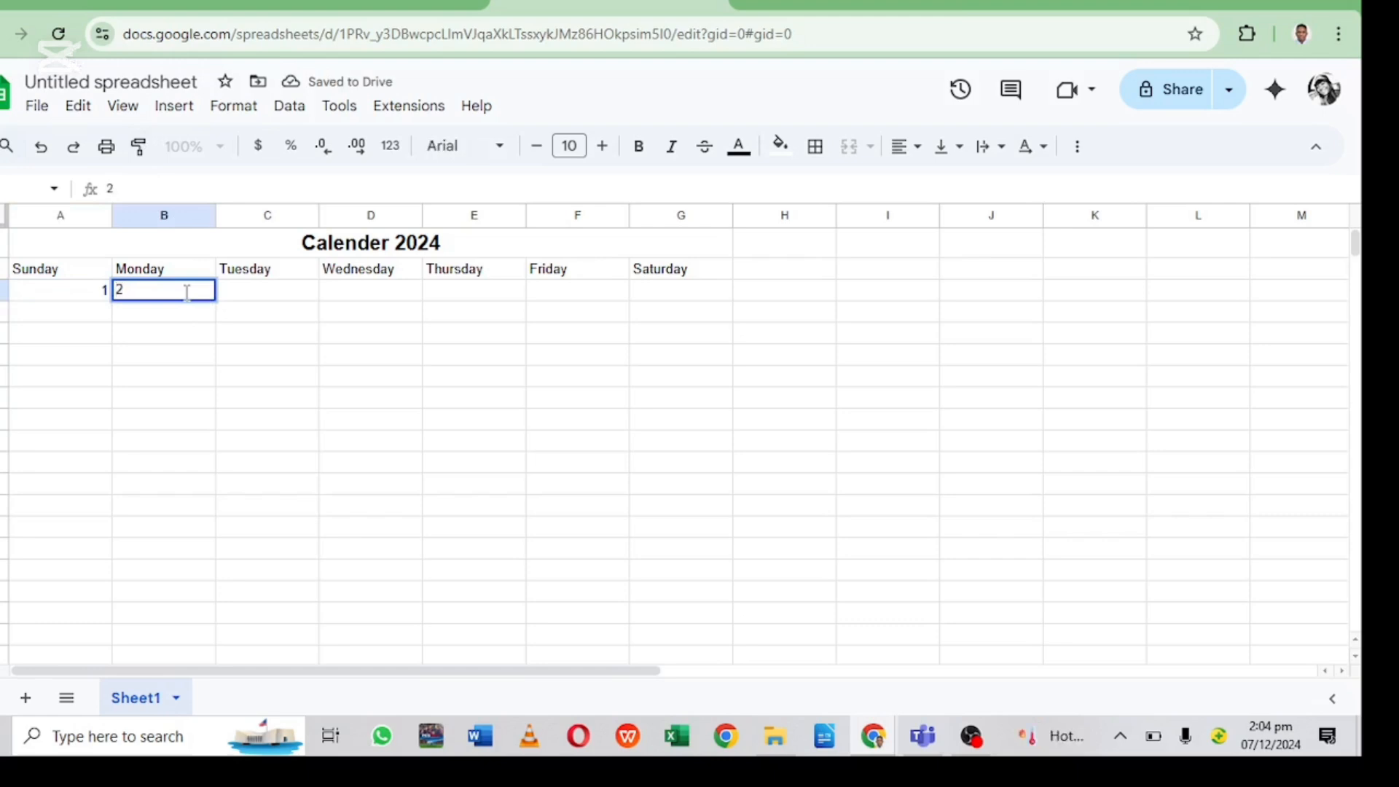
Step: Autofill the date series from A3:B3 across the first week up to 7 in G3
left_click(40, 293)
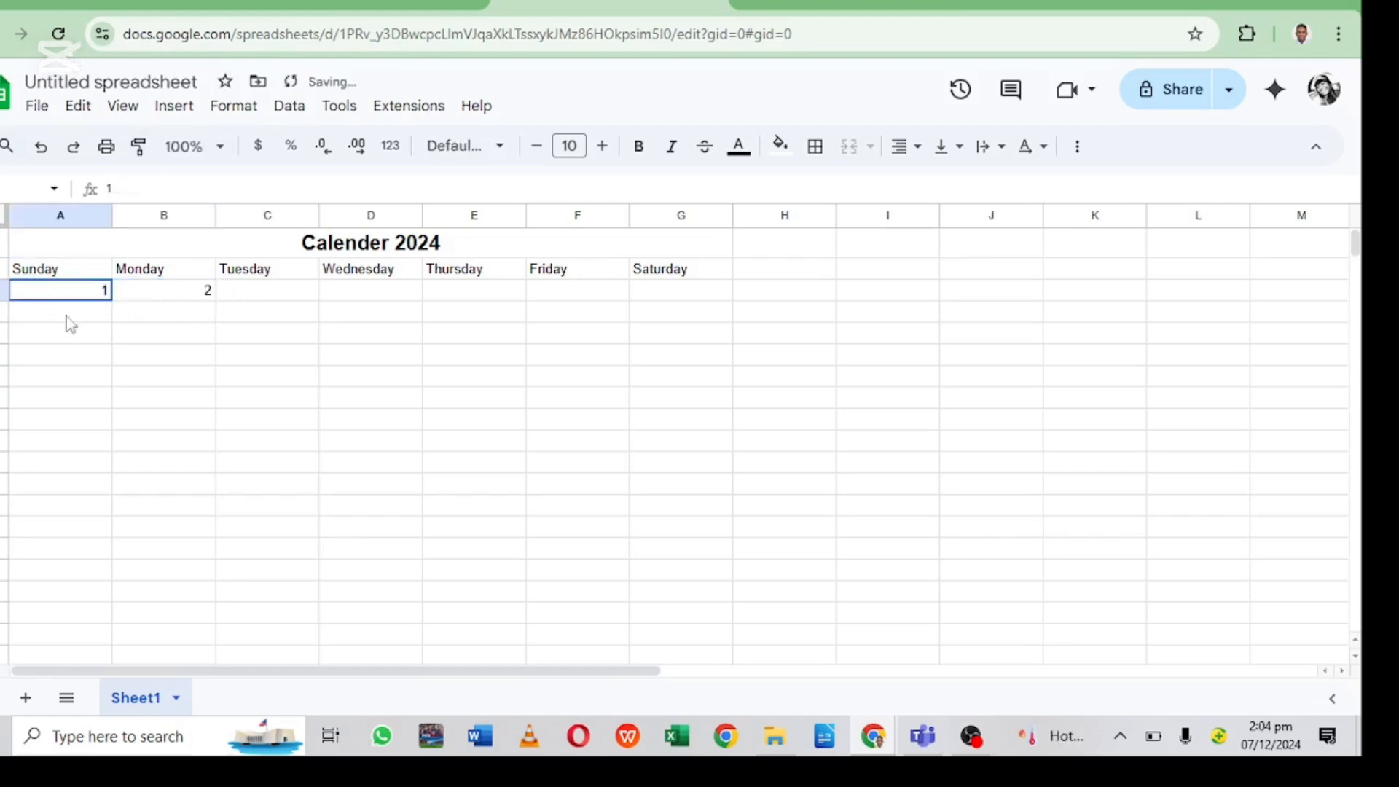
left_click_drag(70, 291, 661, 303)
left_click(718, 311)
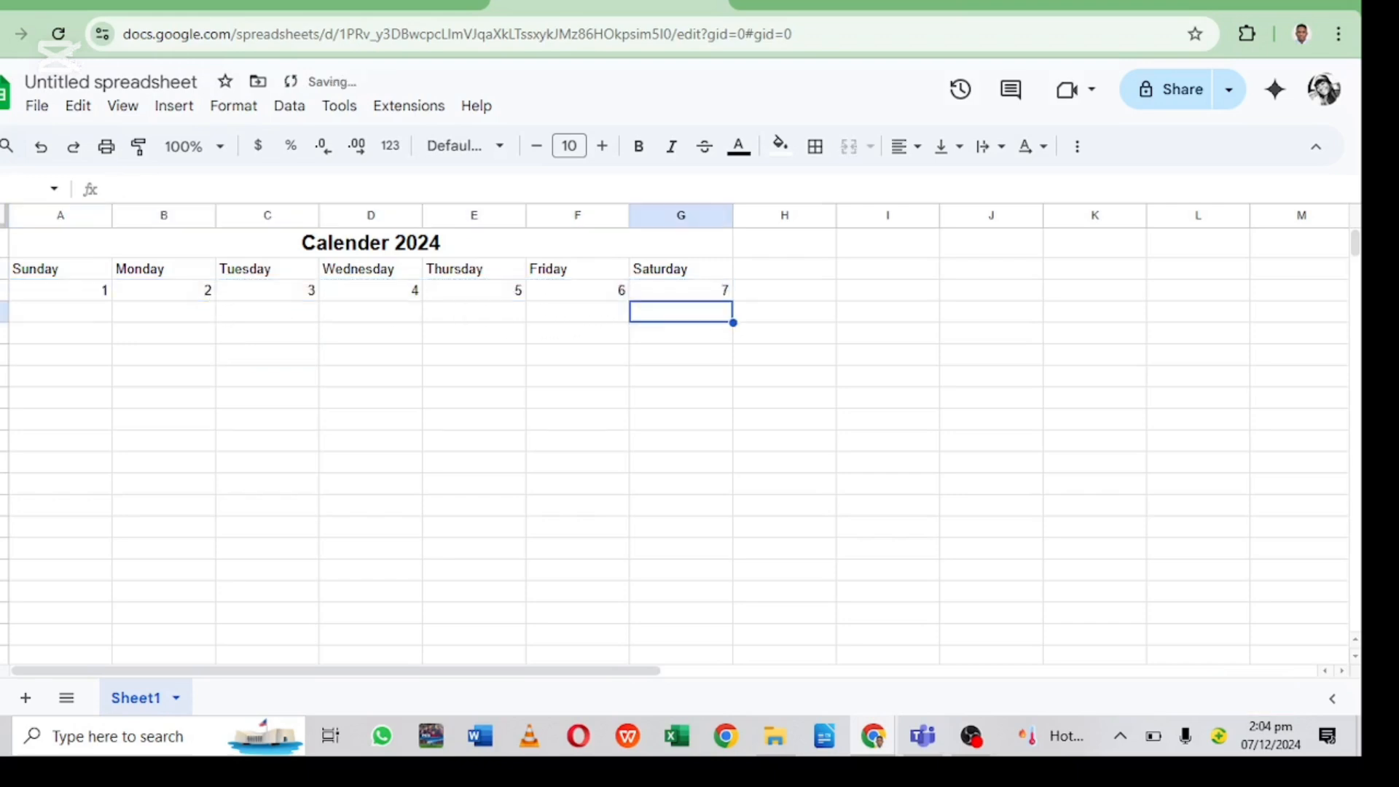
Step: Enter the dates 8 in cell A4 under Sunday and 9 in cell B4 under Monday
left_click(44, 312)
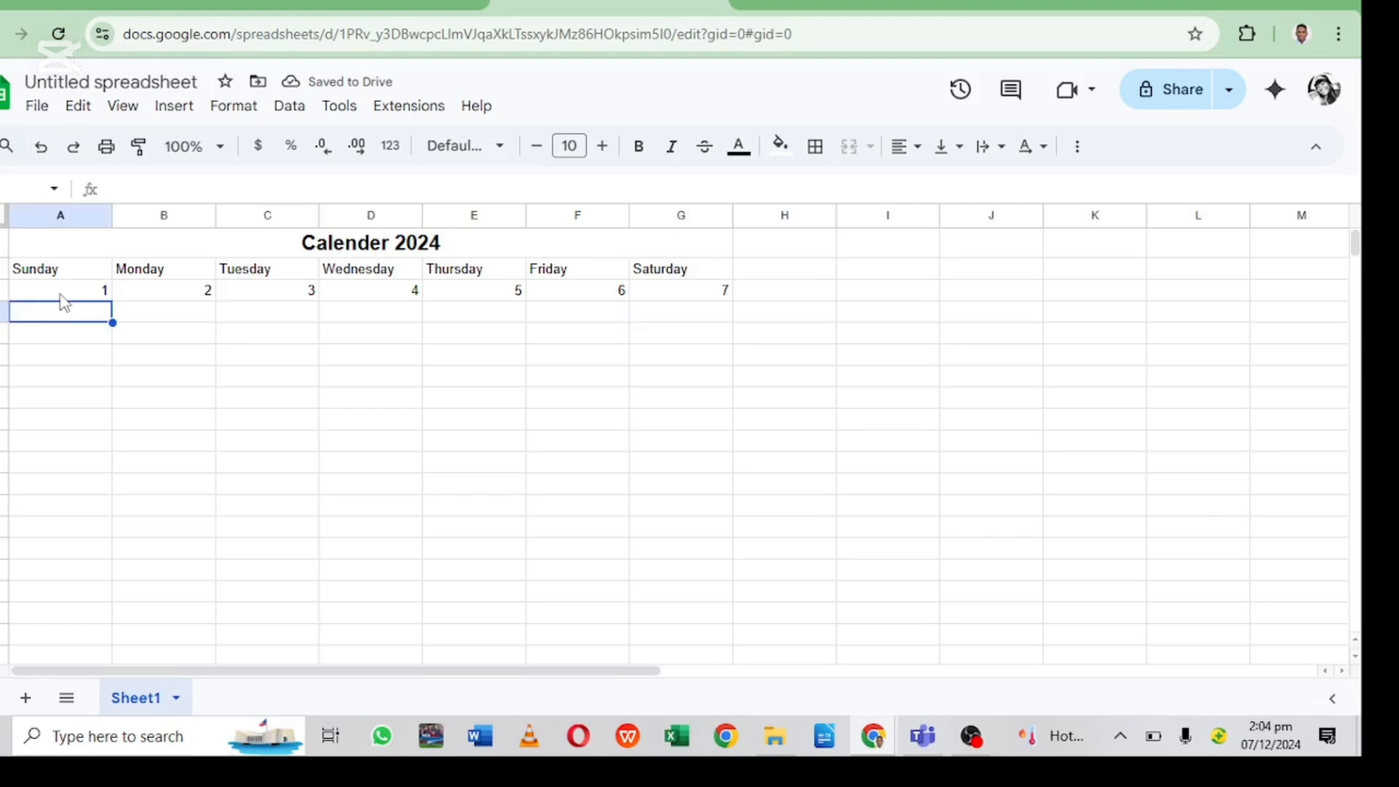
type("8")
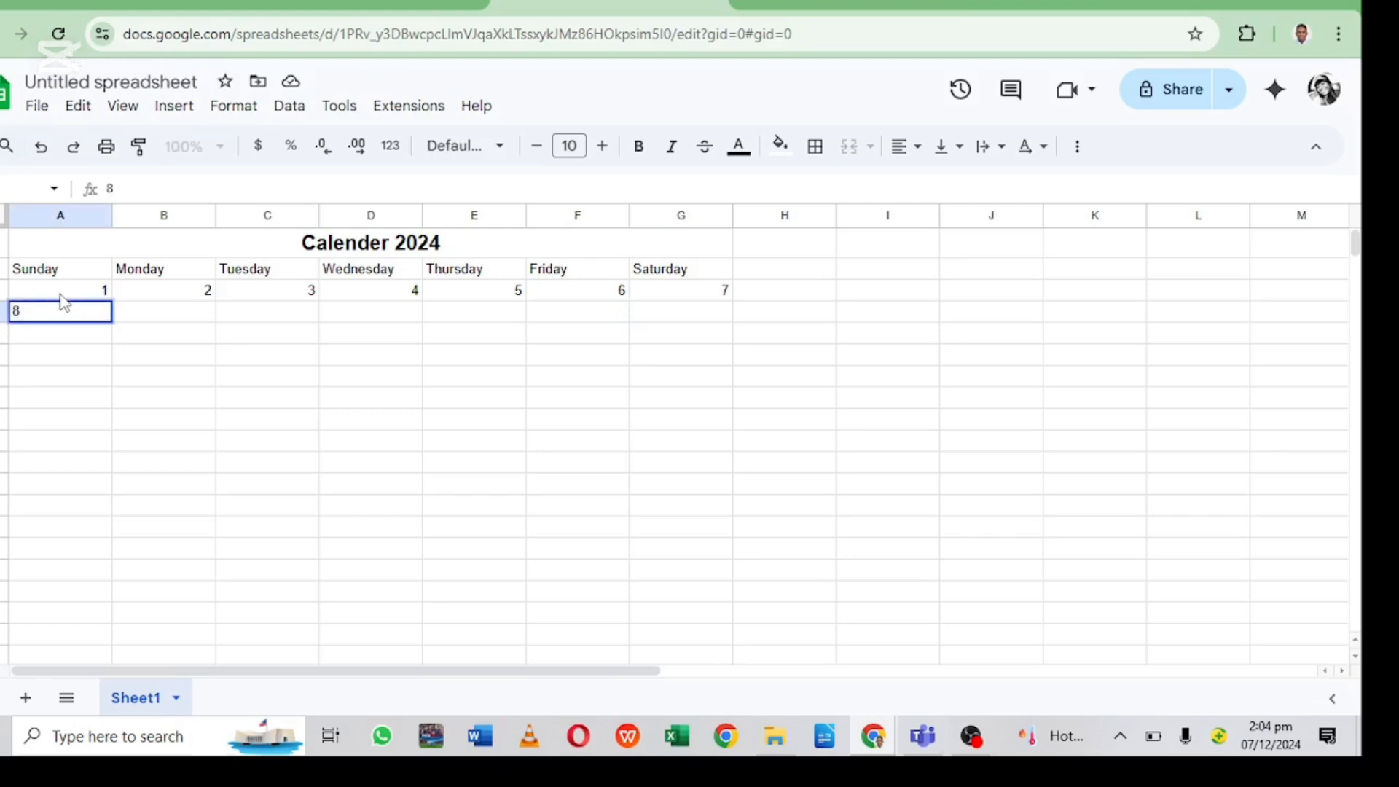
key("Tab")
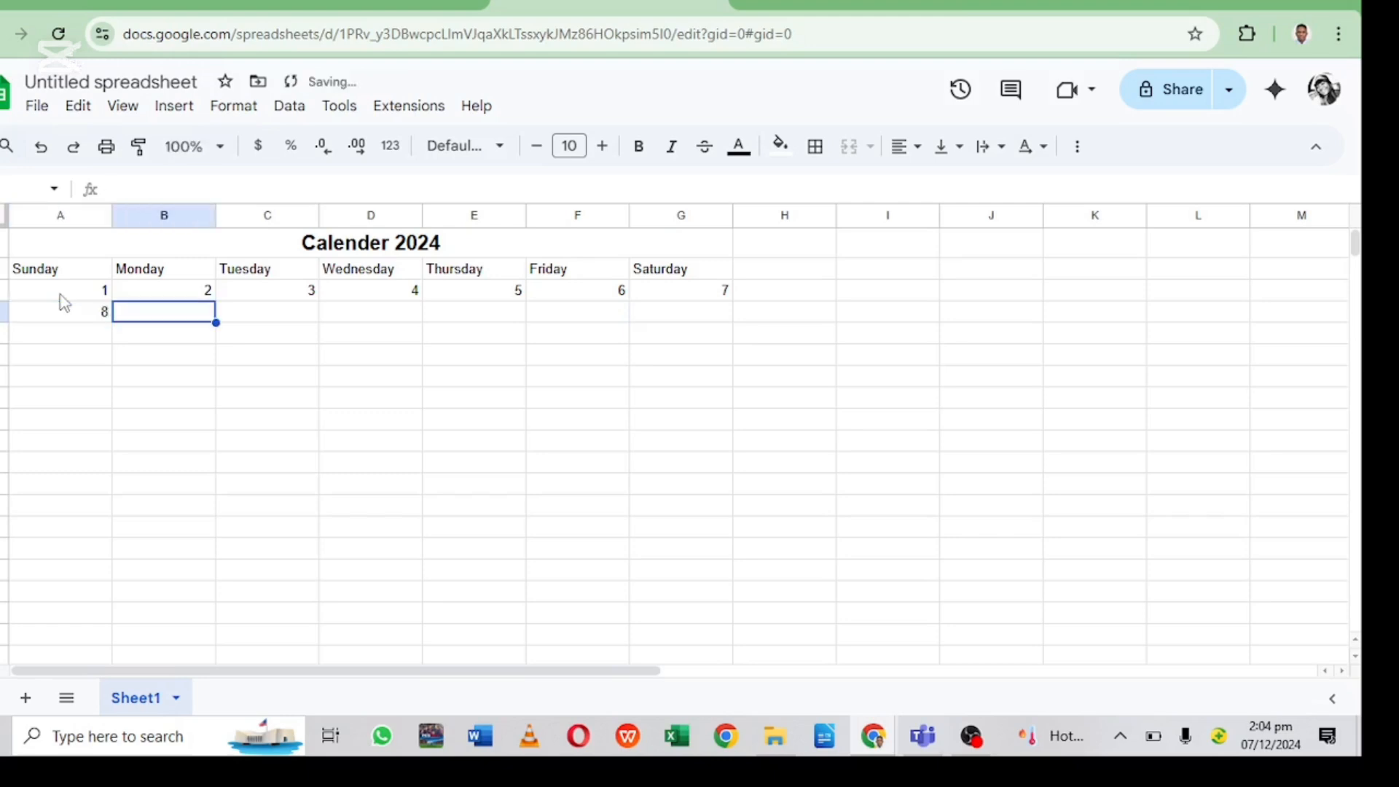
type("9")
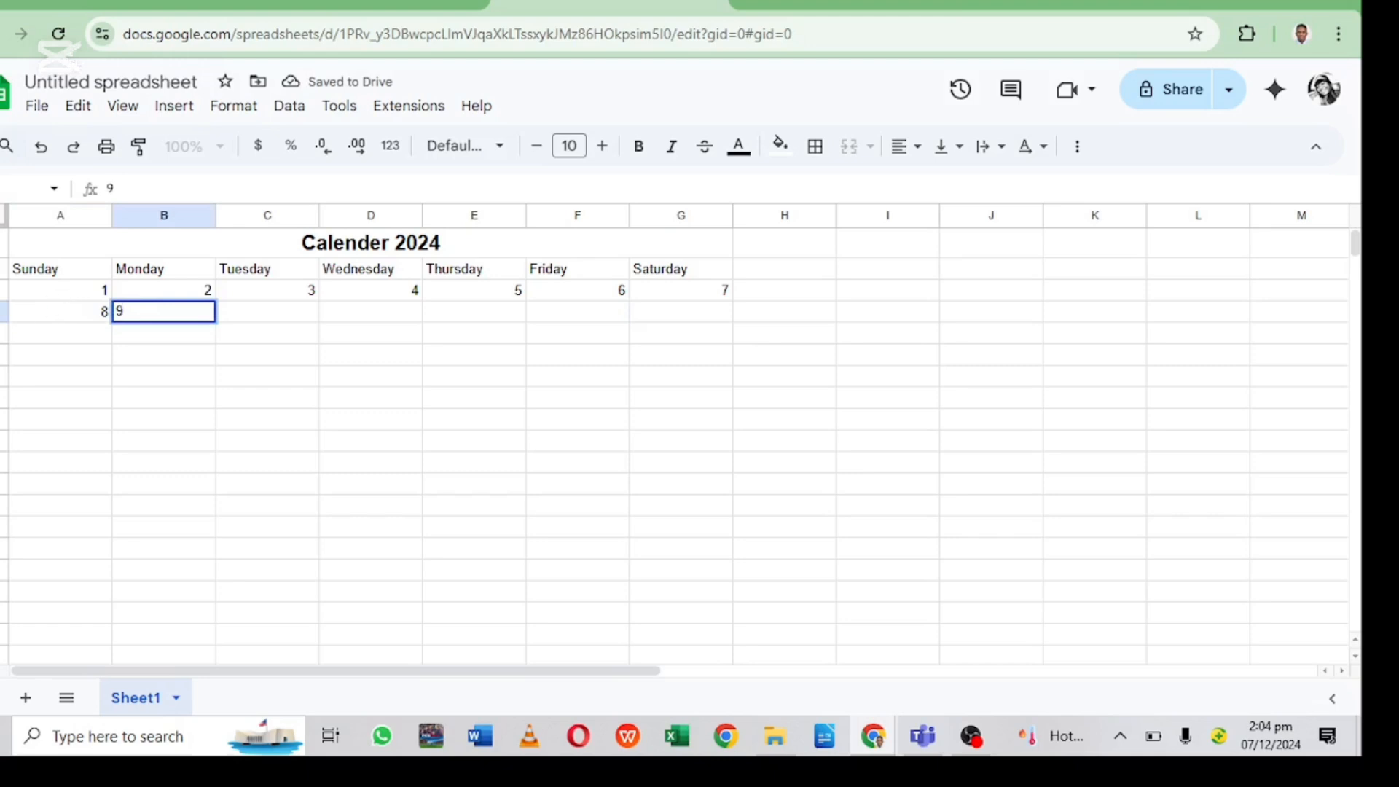
left_click(45, 399)
Step: Autofill the second week from A4:B4 through 14 in G4, and extend the dates in A3:G4 down through row 8
left_click_drag(88, 309, 674, 323)
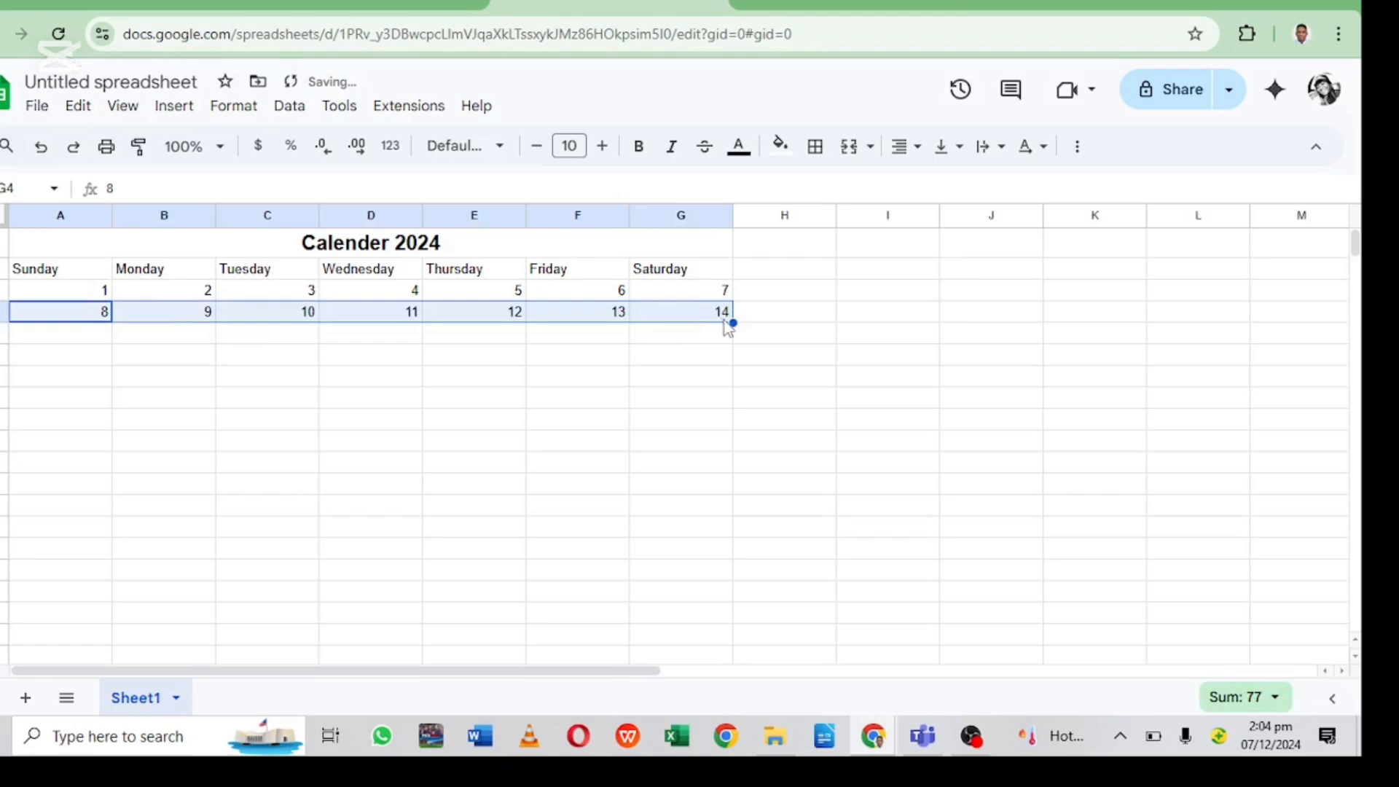
left_click(38, 278)
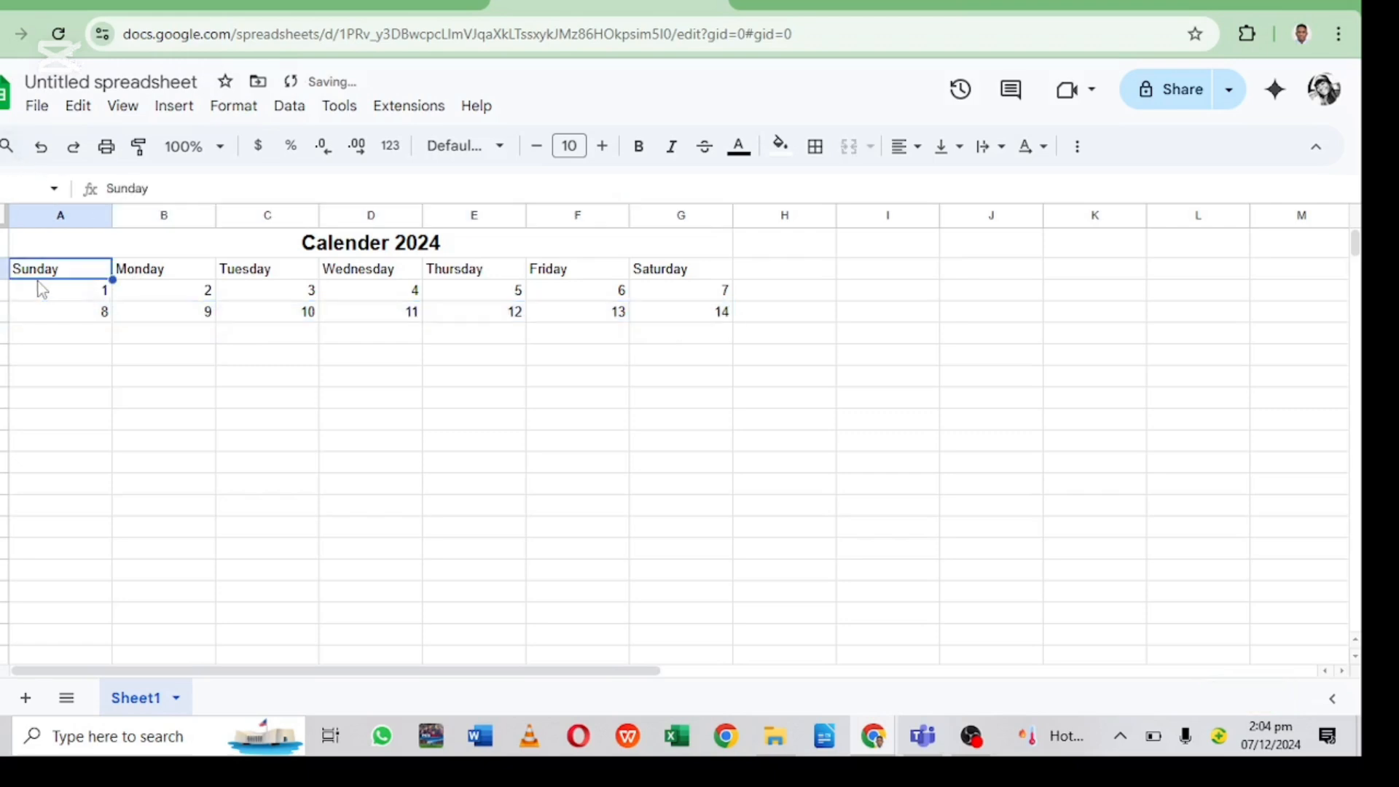
left_click_drag(42, 290, 734, 404)
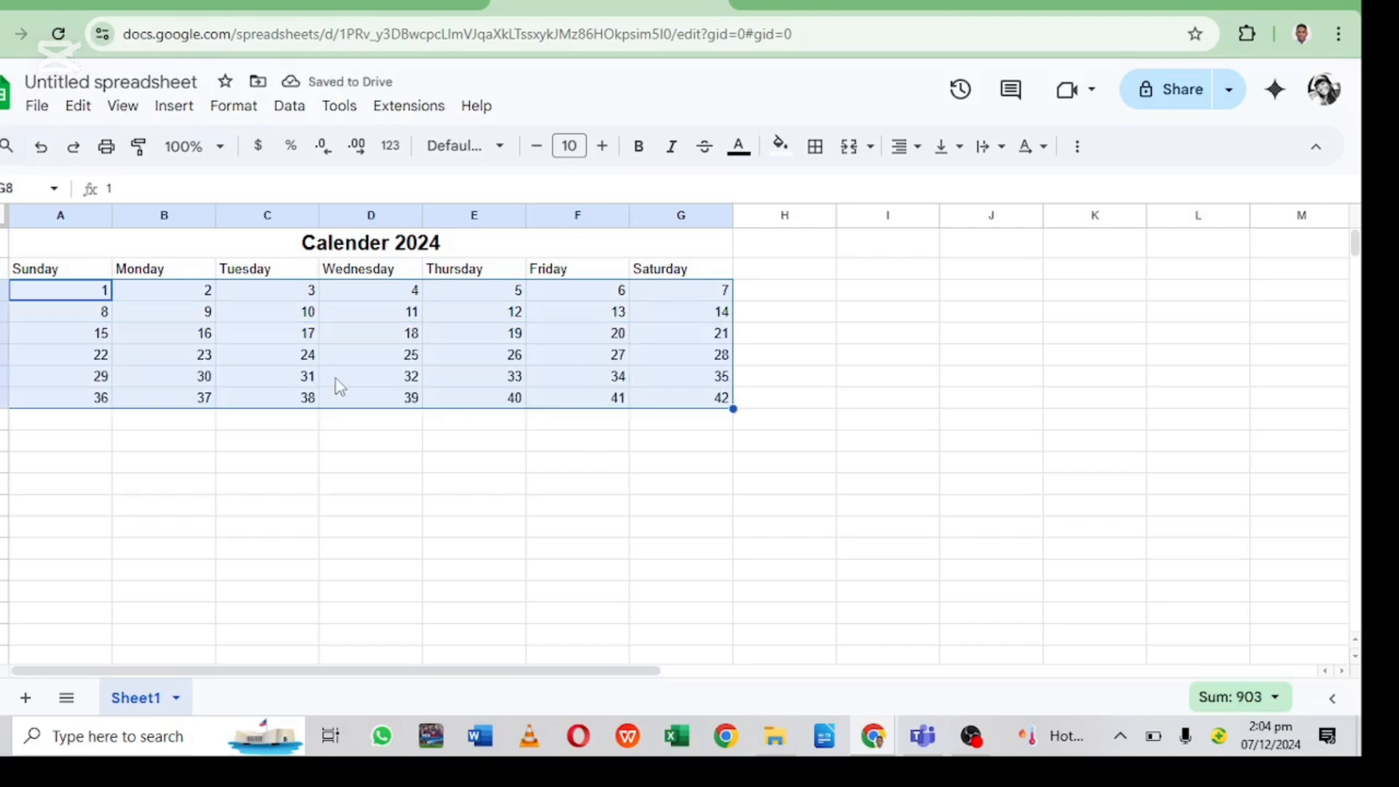
Step: Clear the surplus dates 32 to 35 in D7:G7 and 36 to 42 in row 8
left_click_drag(356, 380, 681, 384)
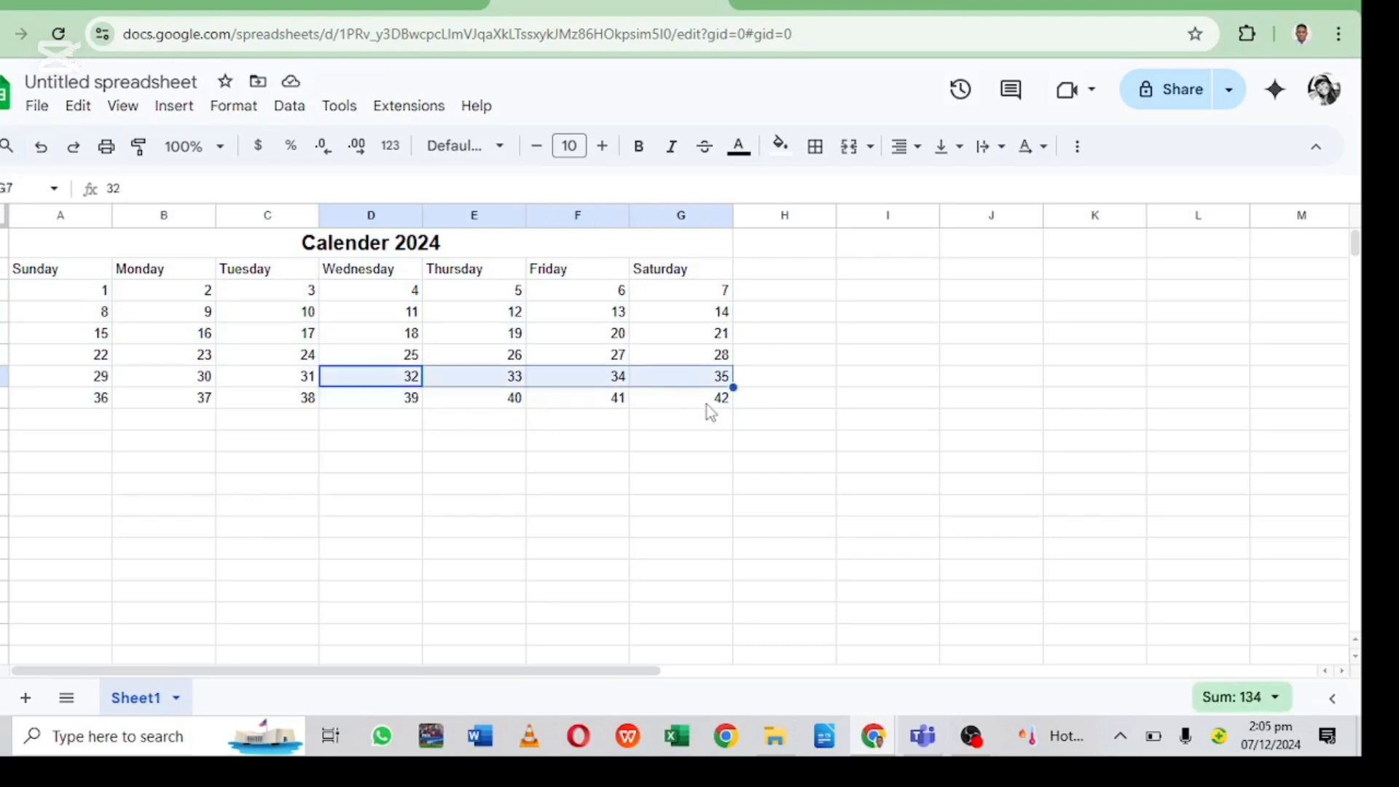
key("Delete")
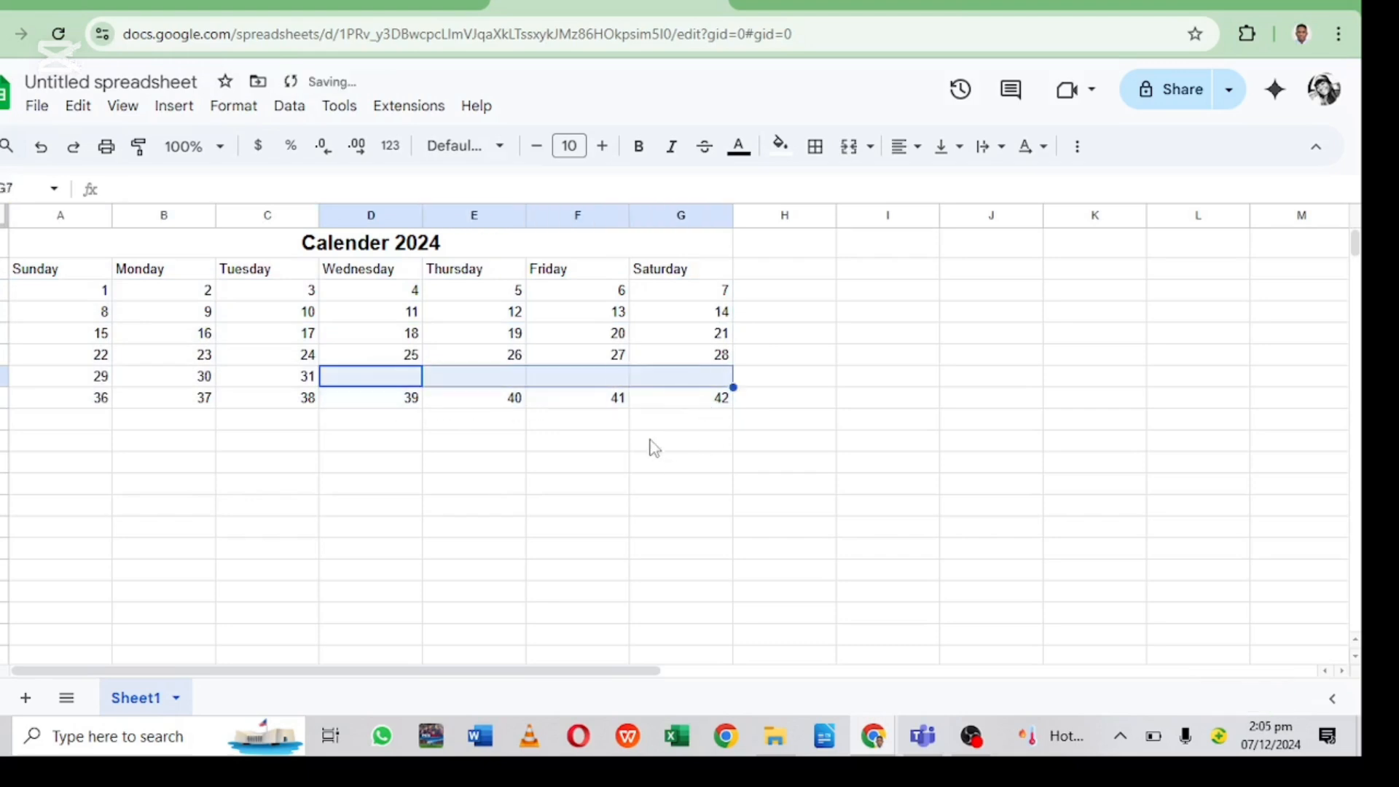
left_click_drag(97, 400, 675, 411)
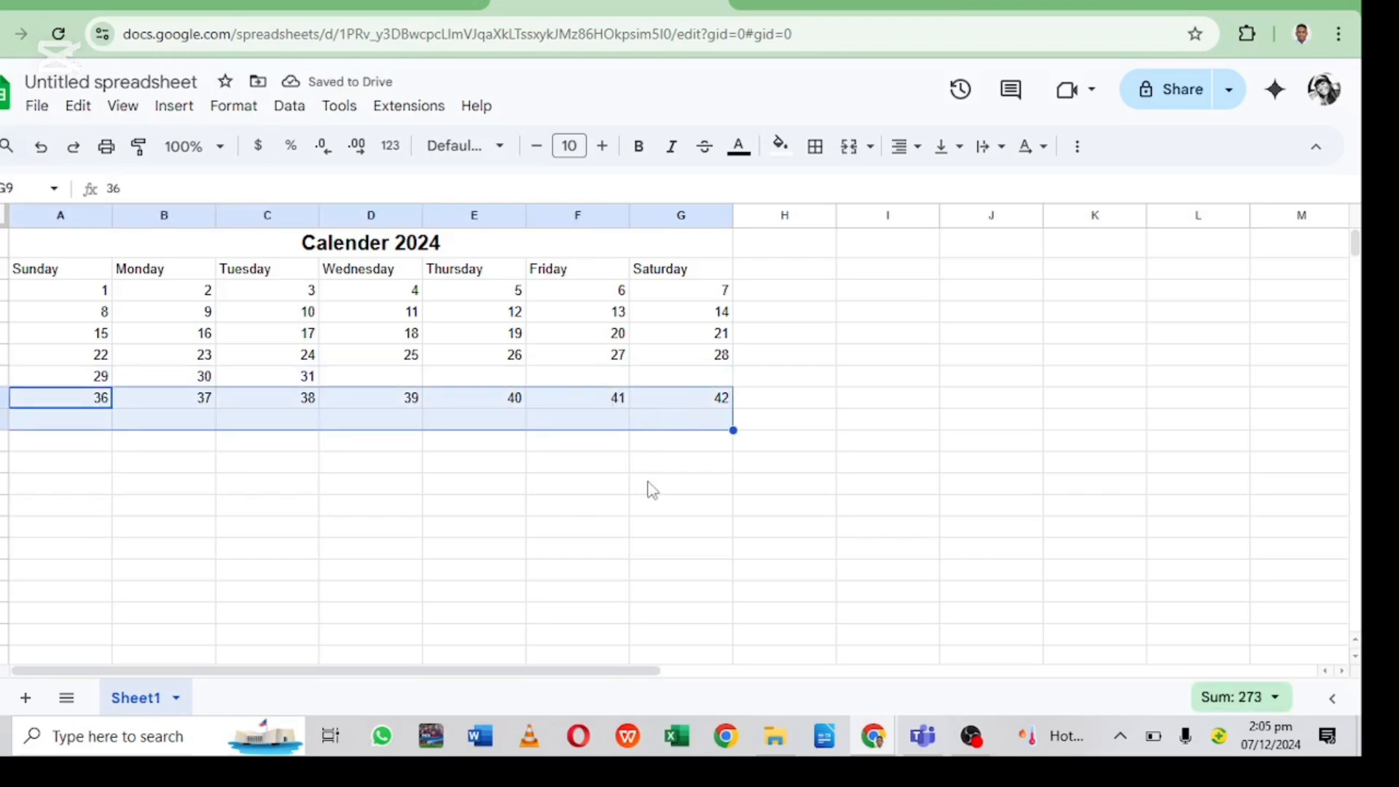
key("Delete")
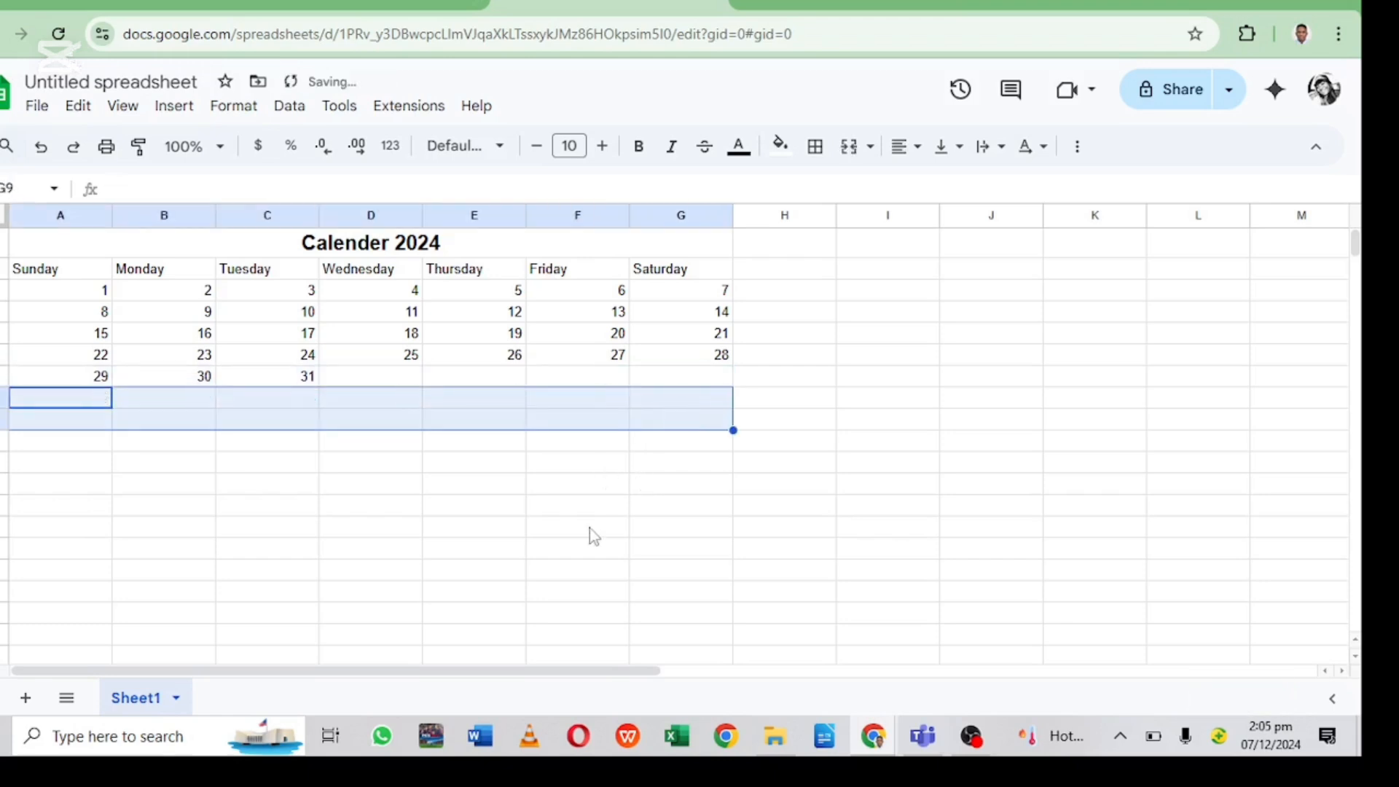
left_click(381, 574)
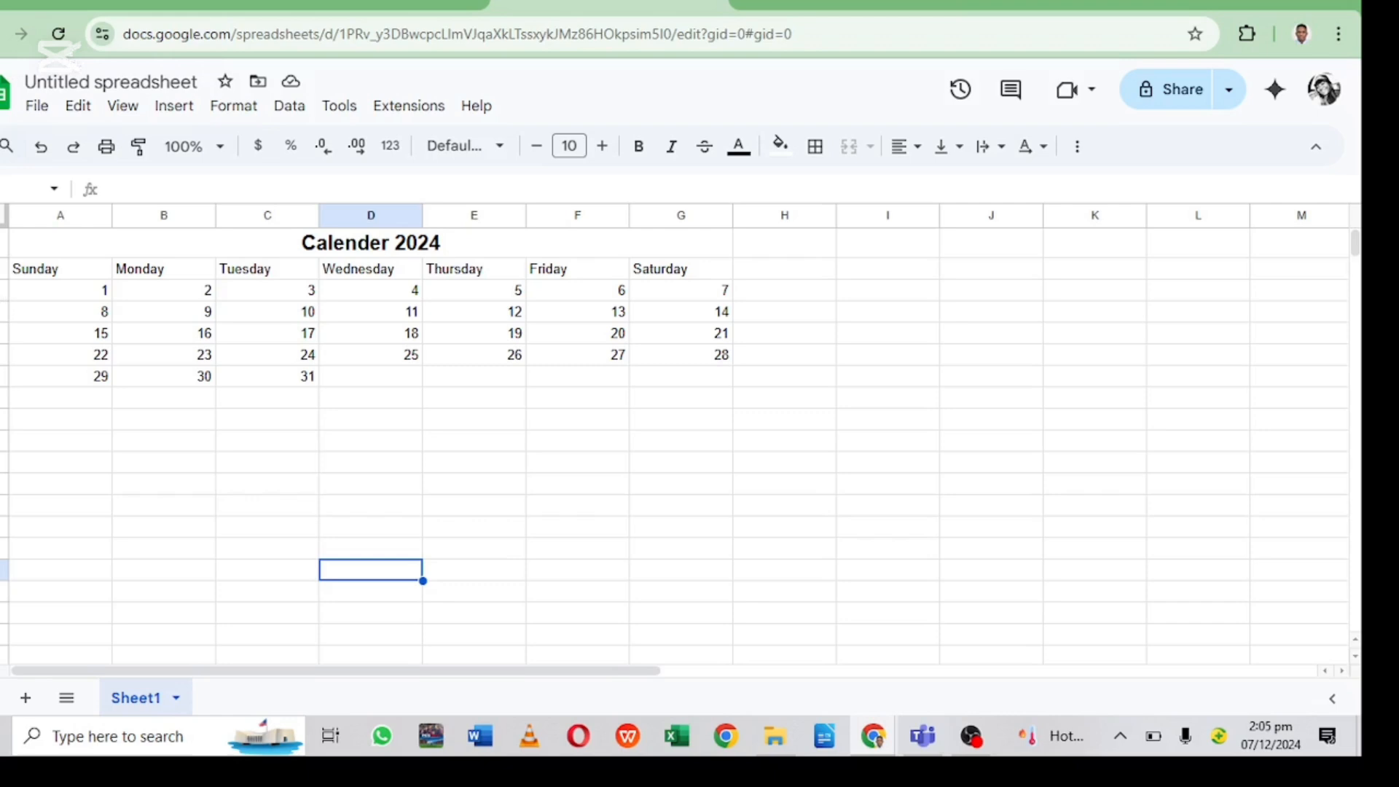
Step: Insert one blank row below each of the date rows starting with 1, 8 and 15
left_click(2, 290)
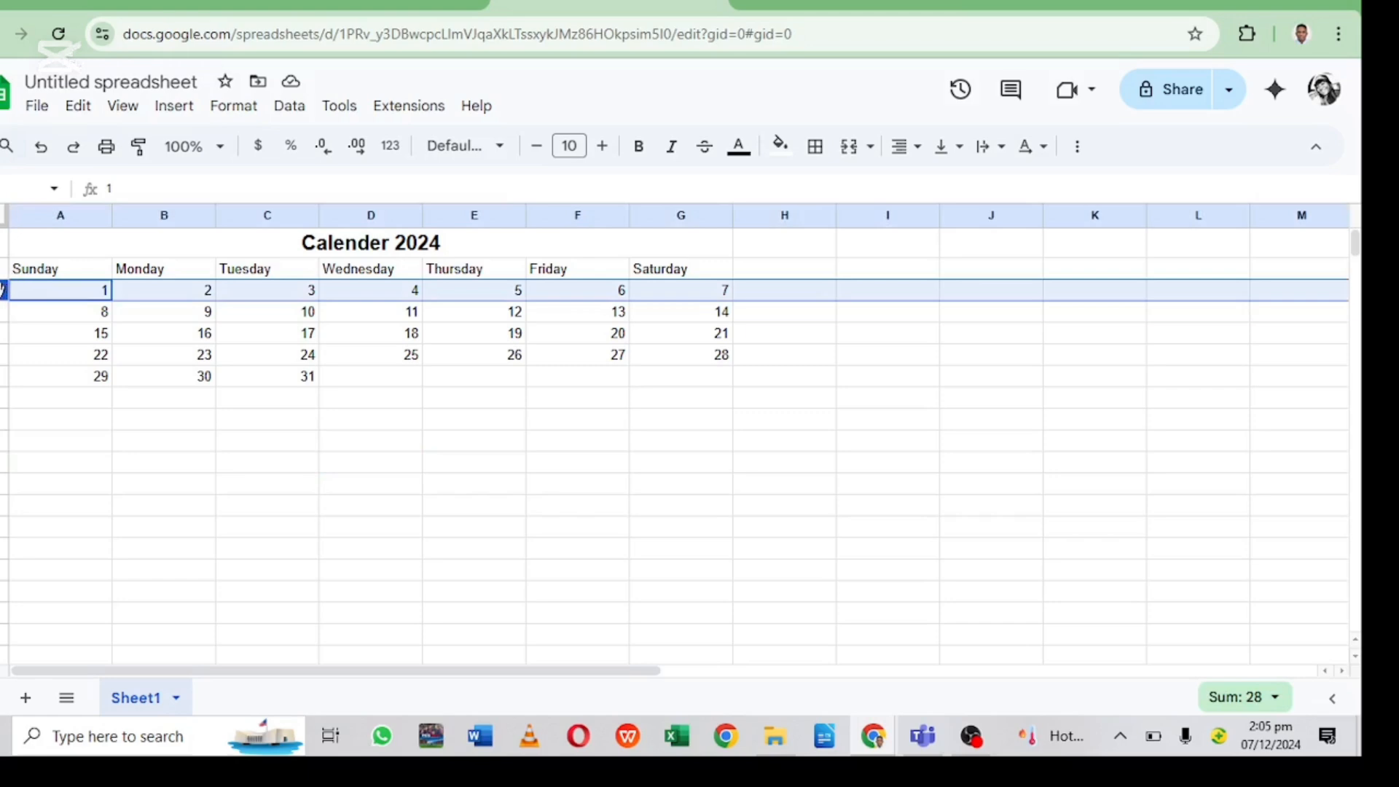
right_click(4, 290)
left_click(78, 376)
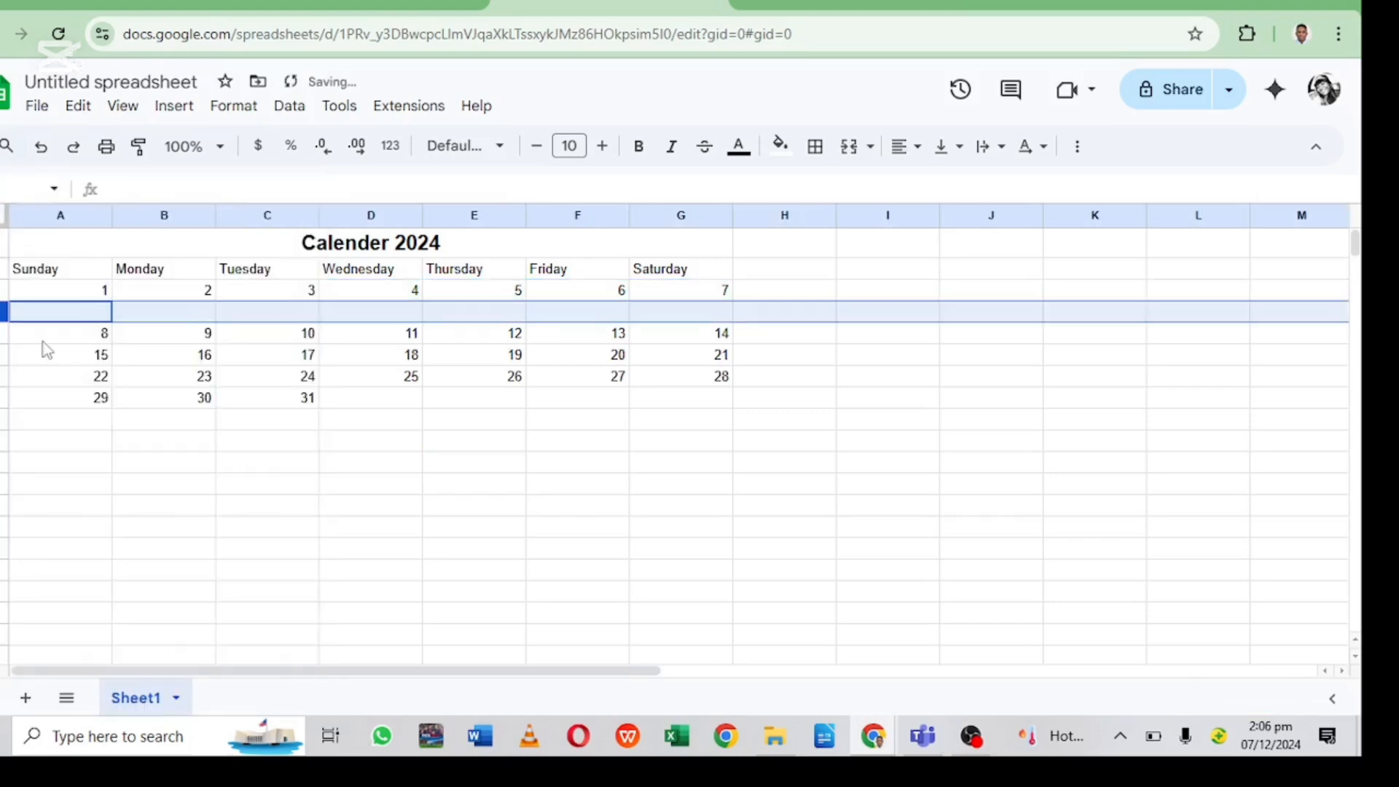
left_click(5, 333)
right_click(4, 333)
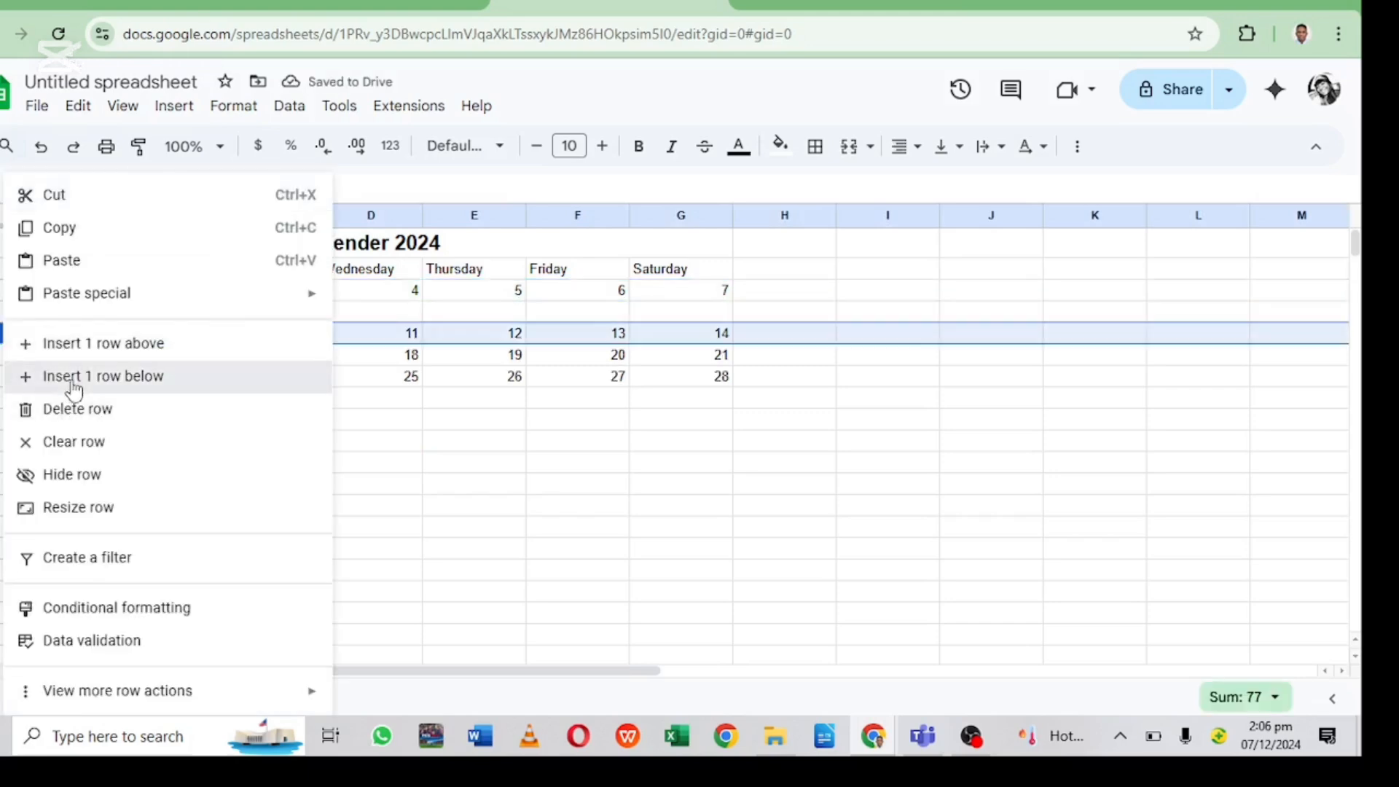
left_click(73, 376)
left_click(6, 375)
right_click(6, 376)
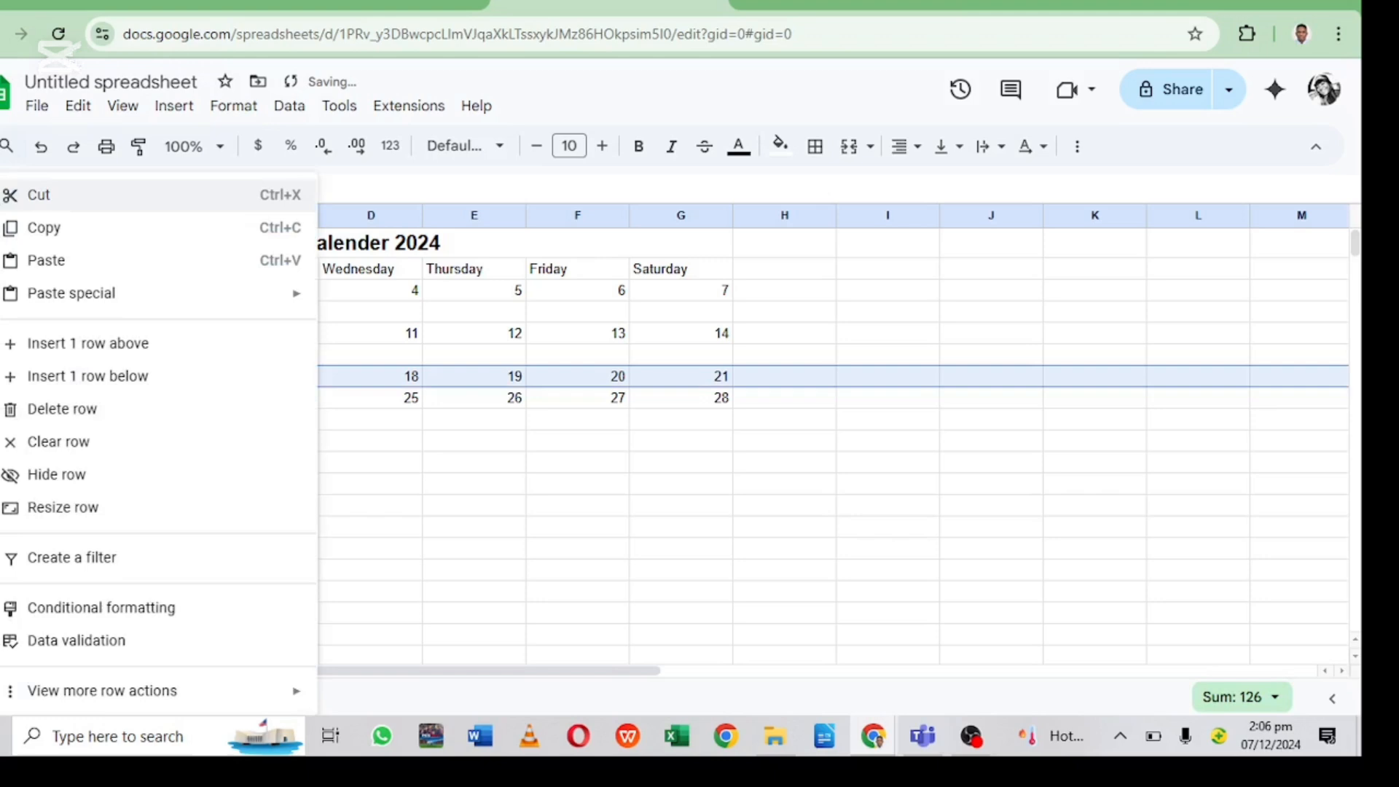
left_click(55, 376)
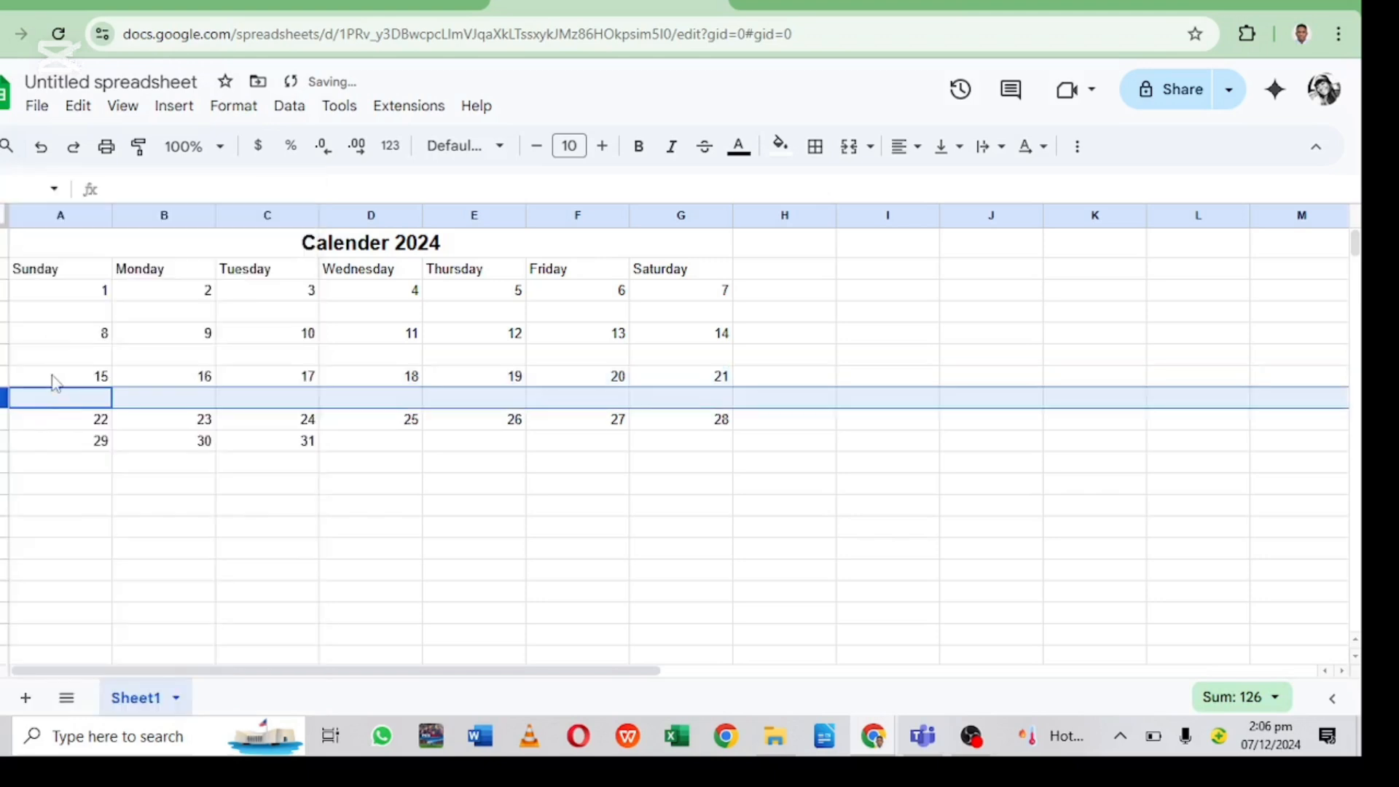
Step: Insert one blank row below each of the date rows starting with 22 and 29
left_click(4, 420)
right_click(3, 430)
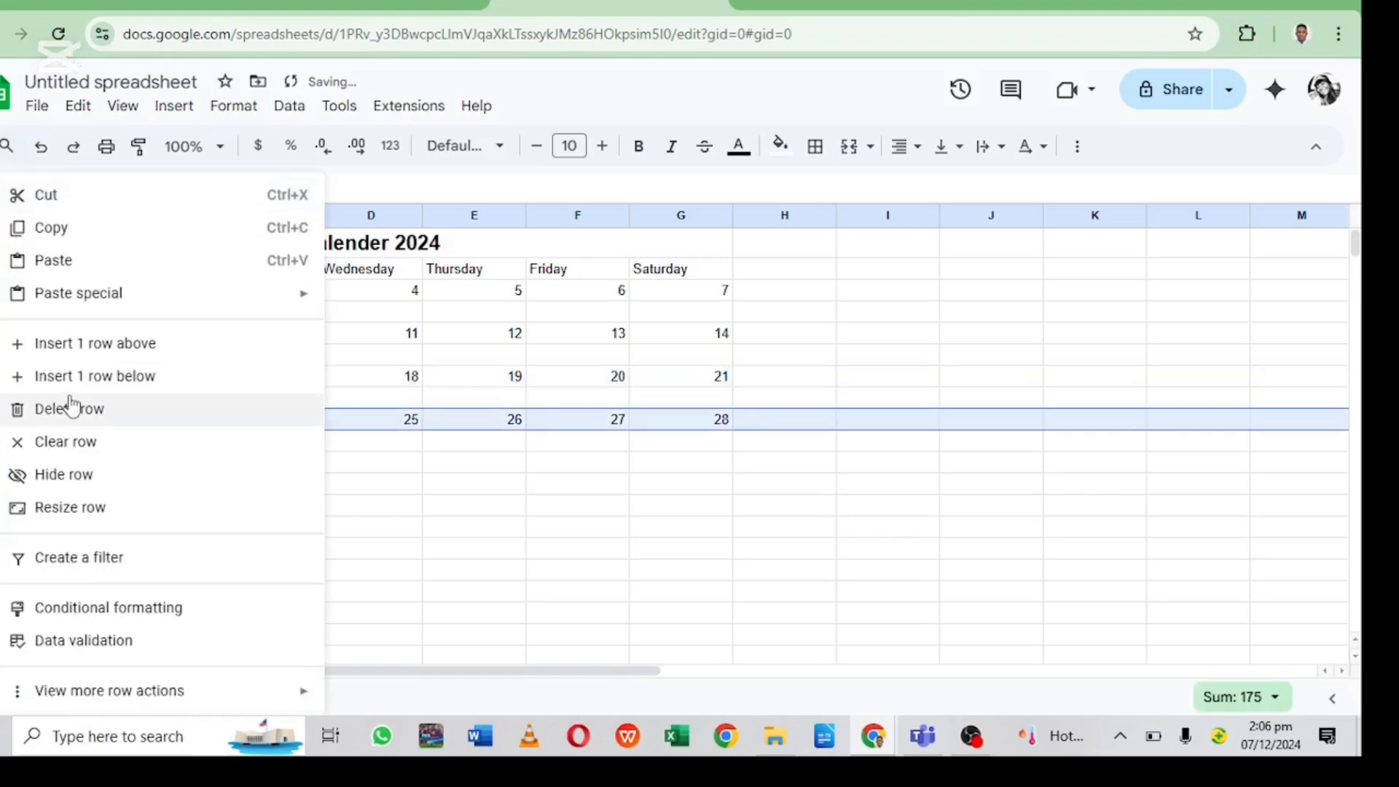
left_click(69, 380)
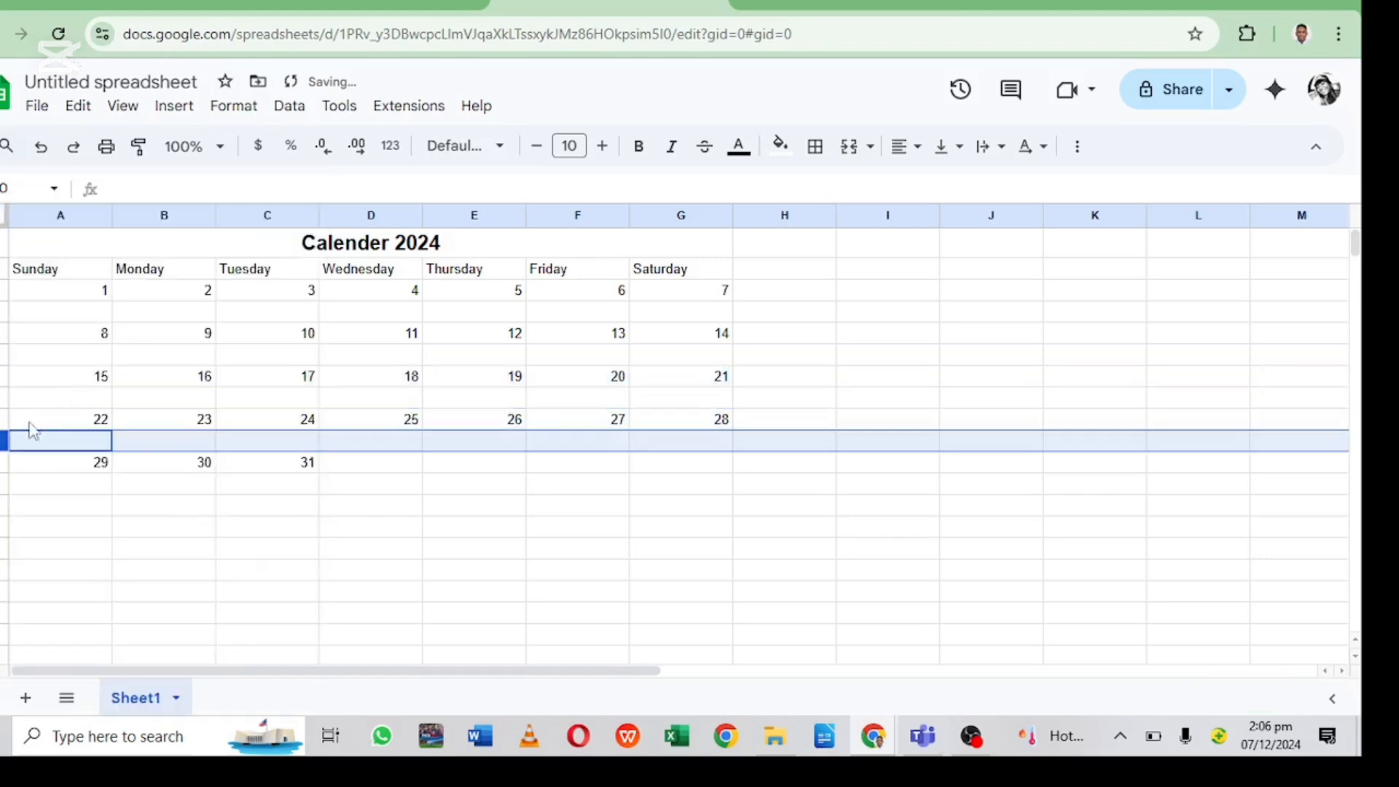
left_click(4, 461)
right_click(4, 460)
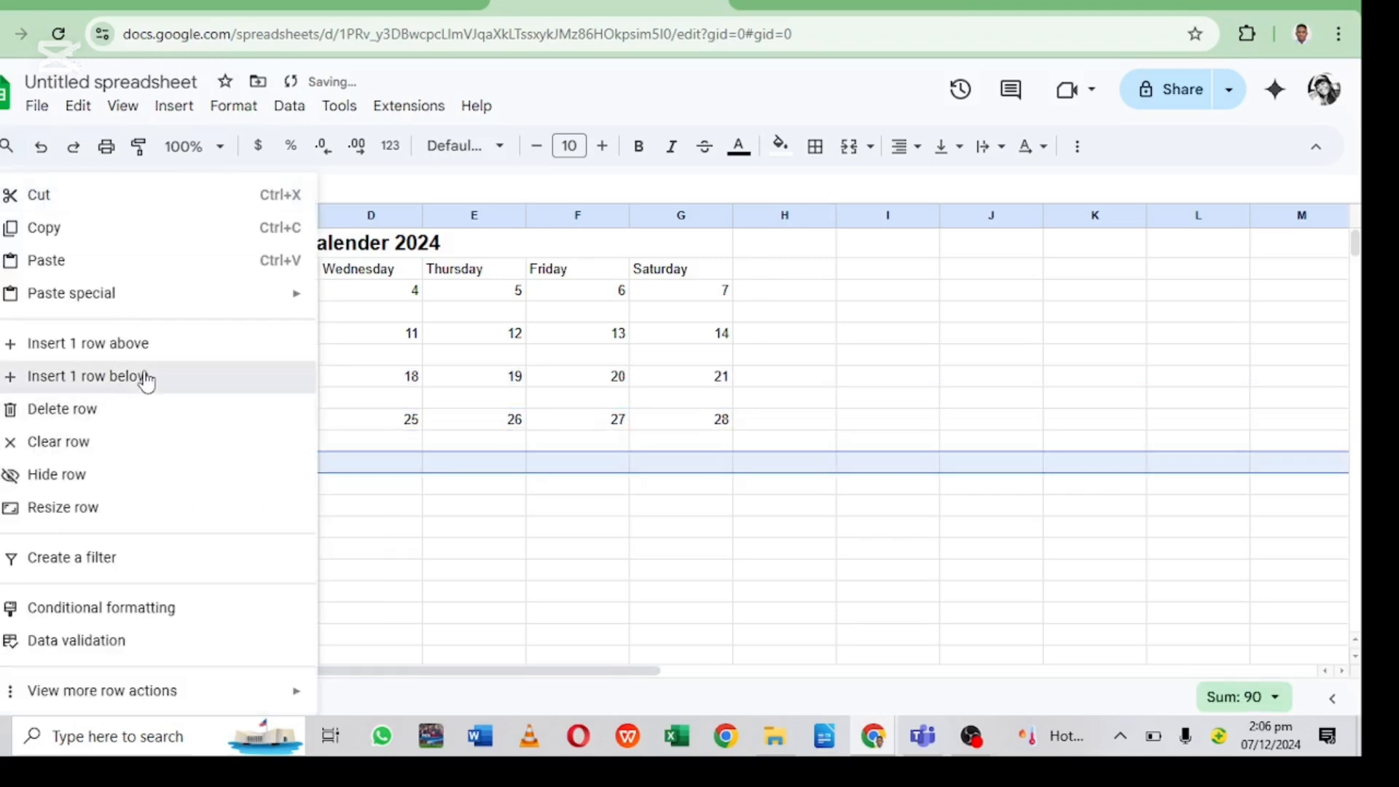
left_click(144, 377)
scroll(309, 409, "down", 3)
scroll(324, 403, "up", 3)
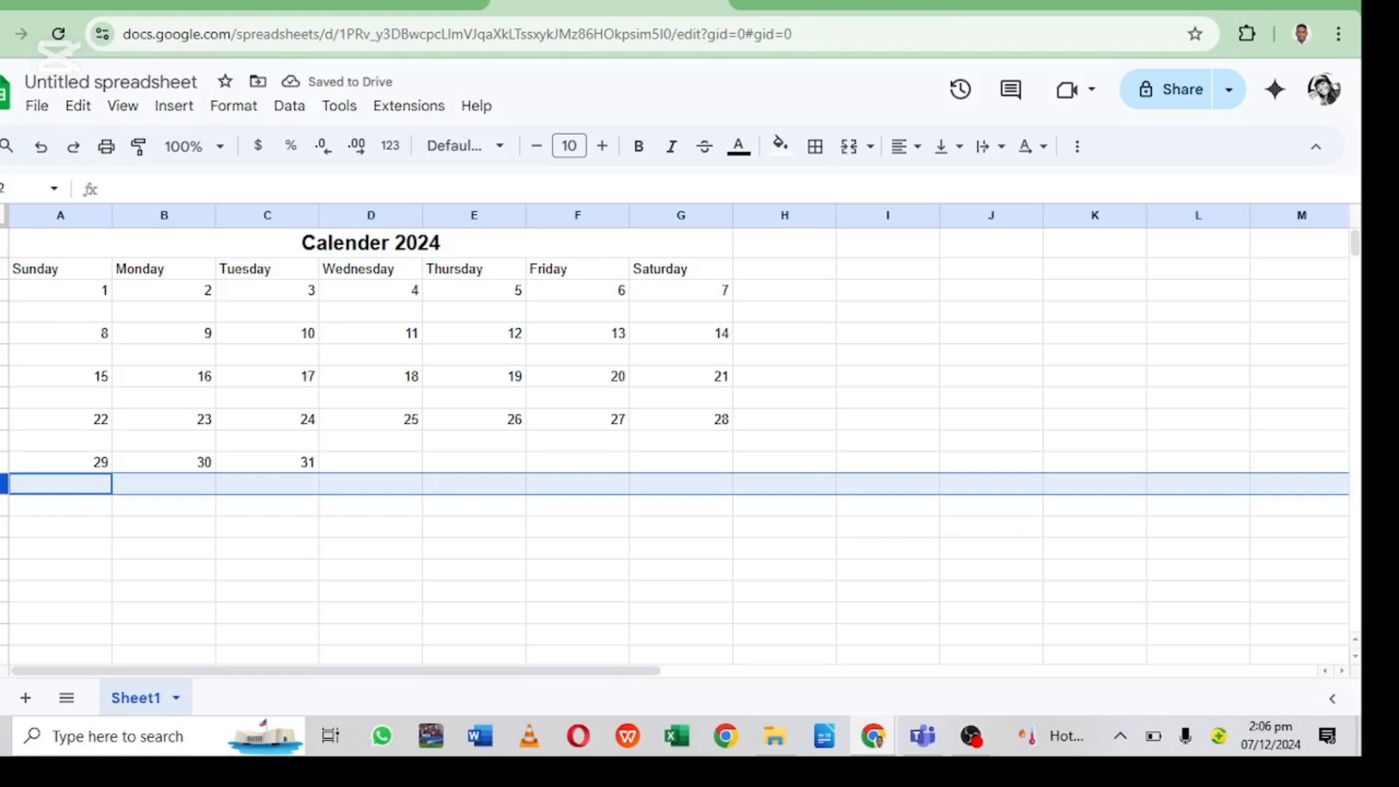
Step: Increase the height of the blank rows 4, 6, 8, 10 and 12 together to about three times their size
left_click(4, 311)
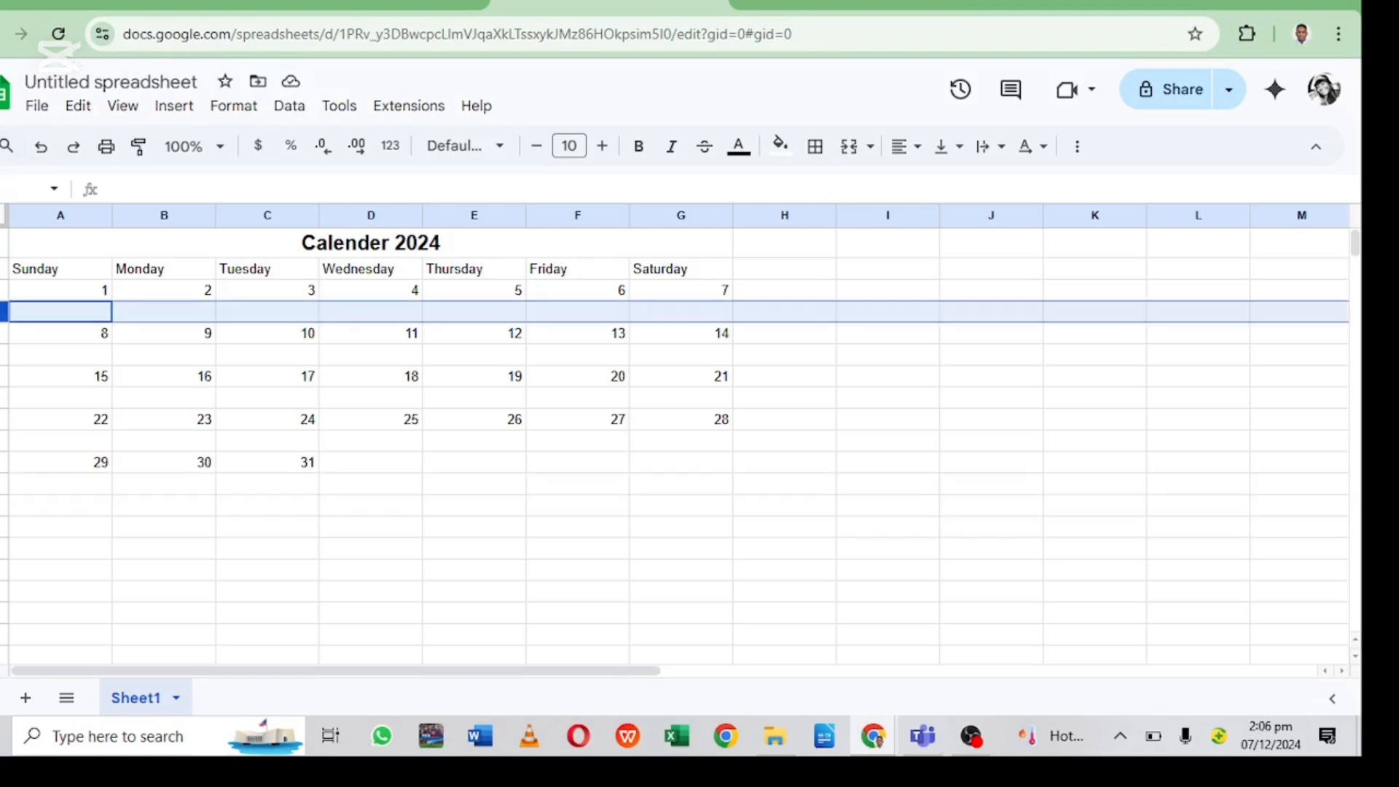
left_click(4, 356, "ctrl")
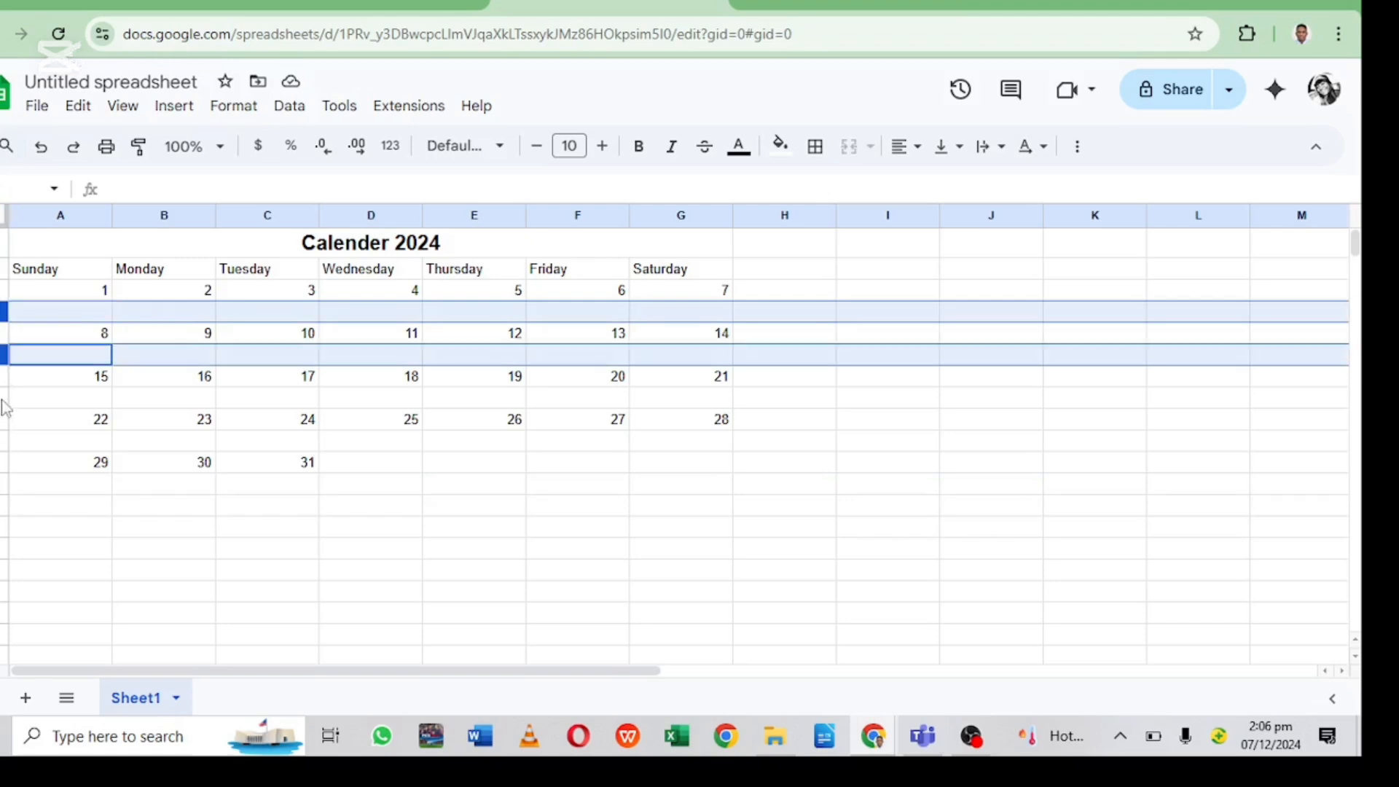
left_click(4, 398, "ctrl")
left_click(5, 440, "ctrl")
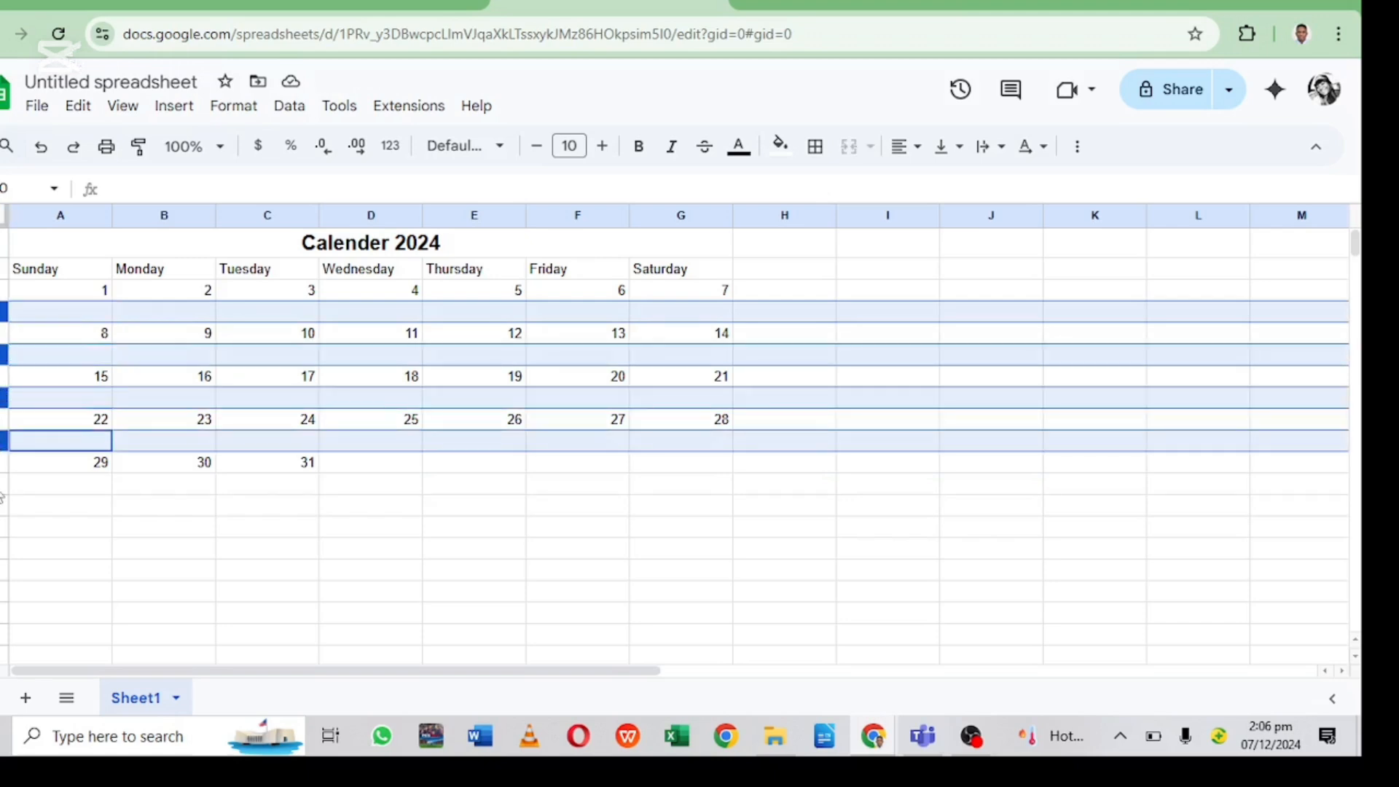
left_click(4, 484, "ctrl")
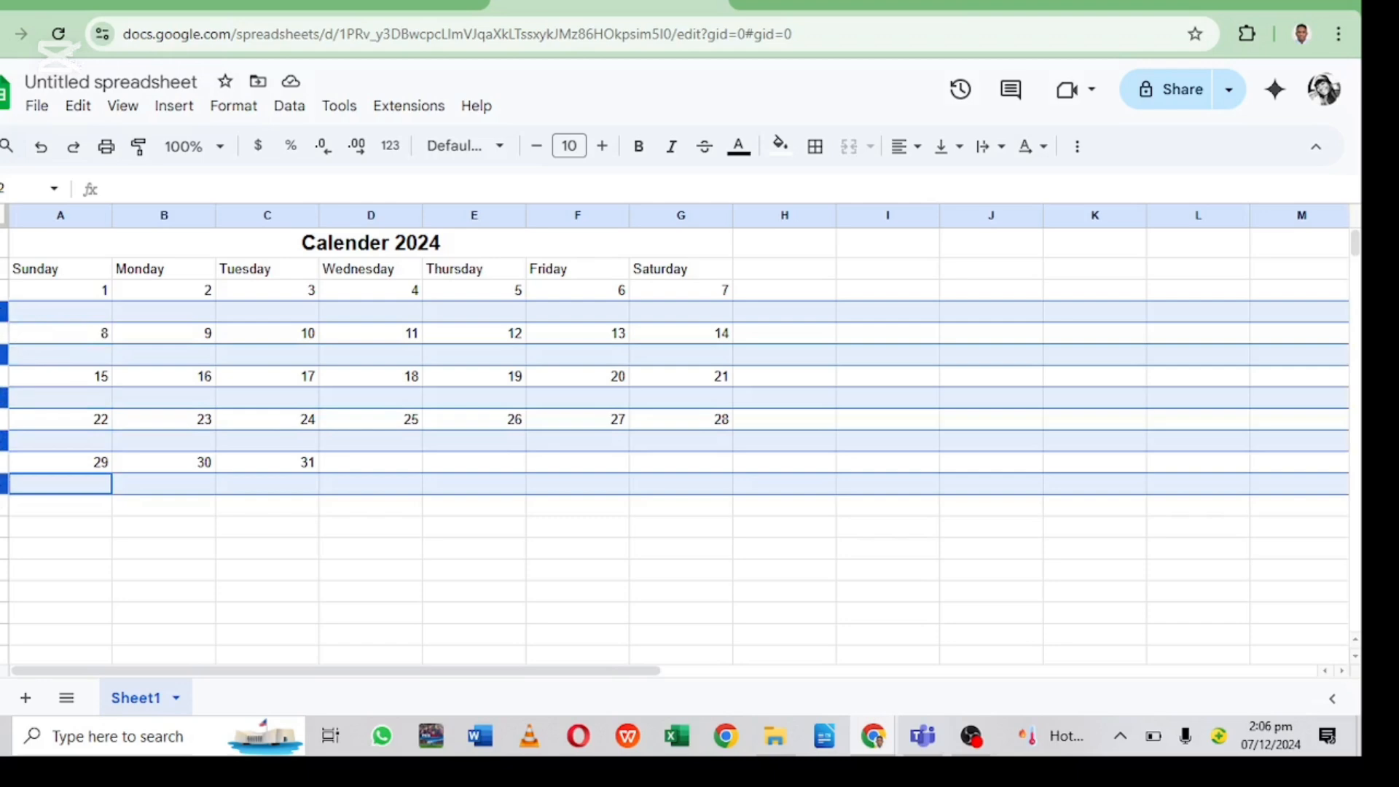
left_click_drag(4, 322, 6, 370)
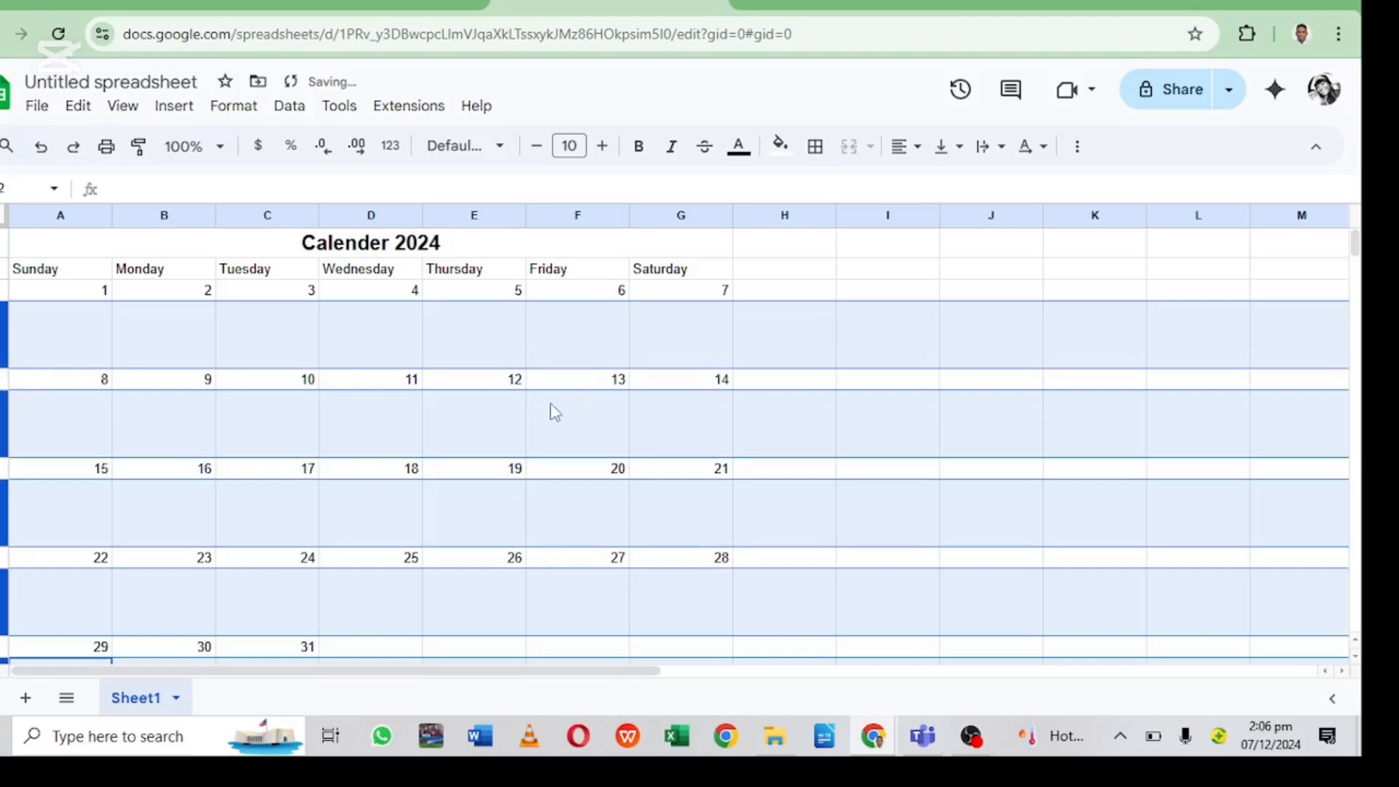
left_click(852, 274)
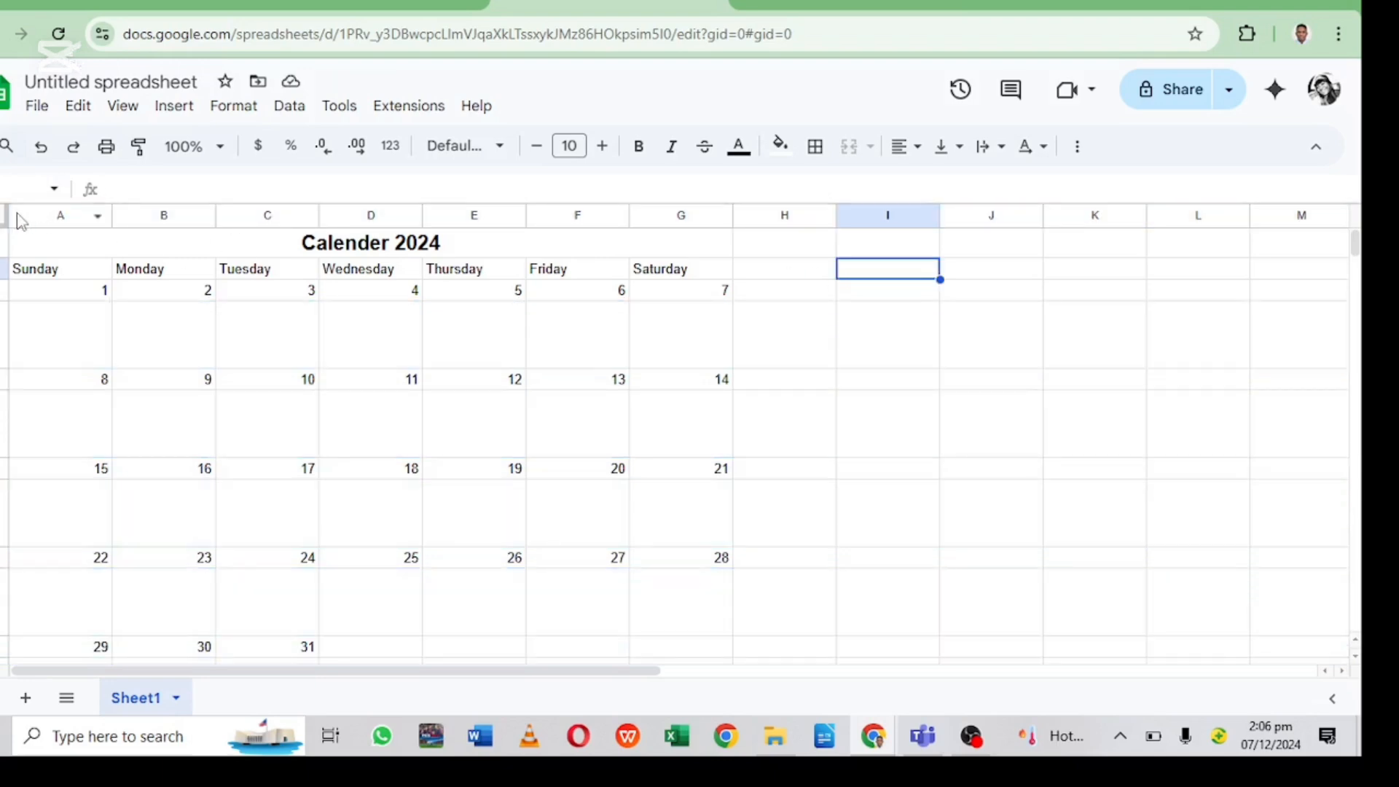
Step: Widen the weekday columns A to G together by about 40 percent
left_click_drag(20, 219, 687, 268)
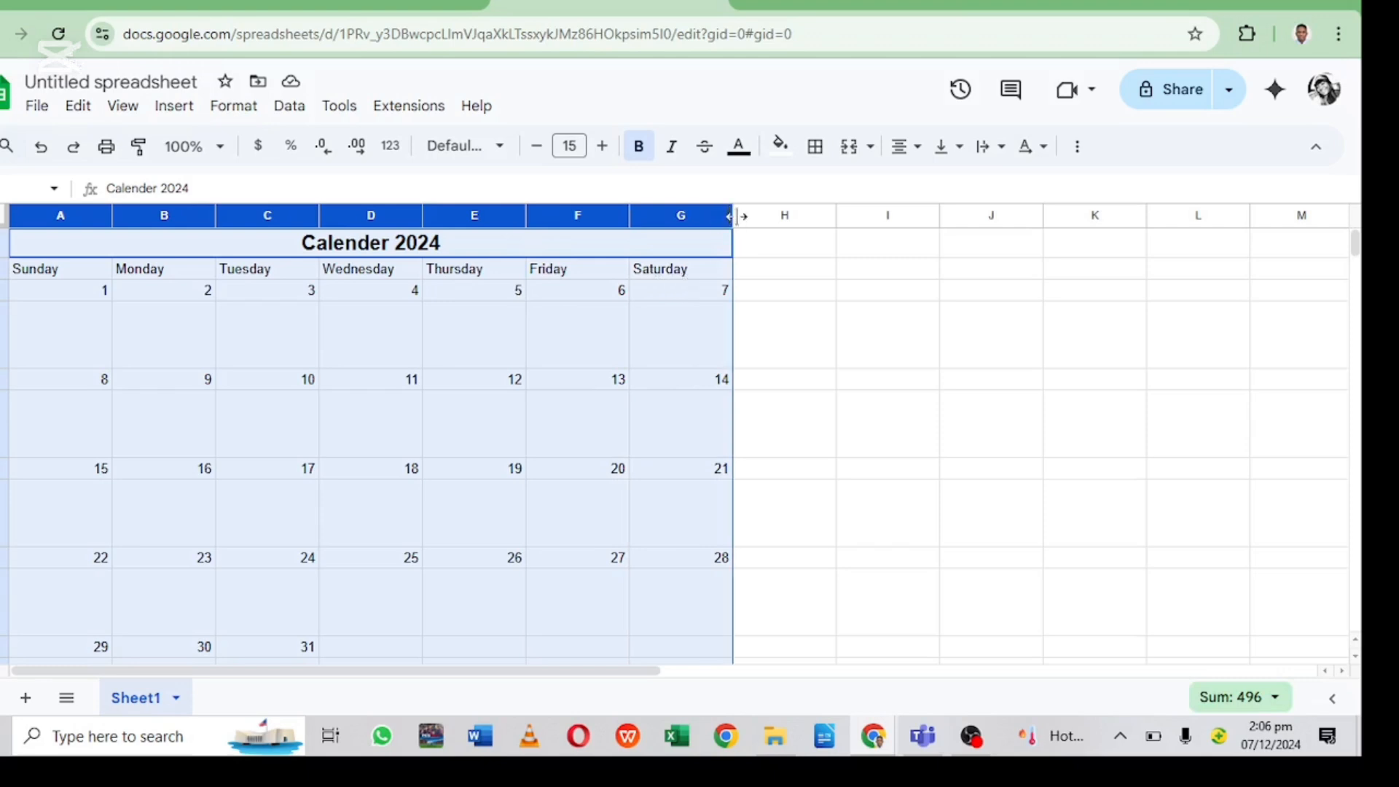
left_click_drag(736, 215, 774, 216)
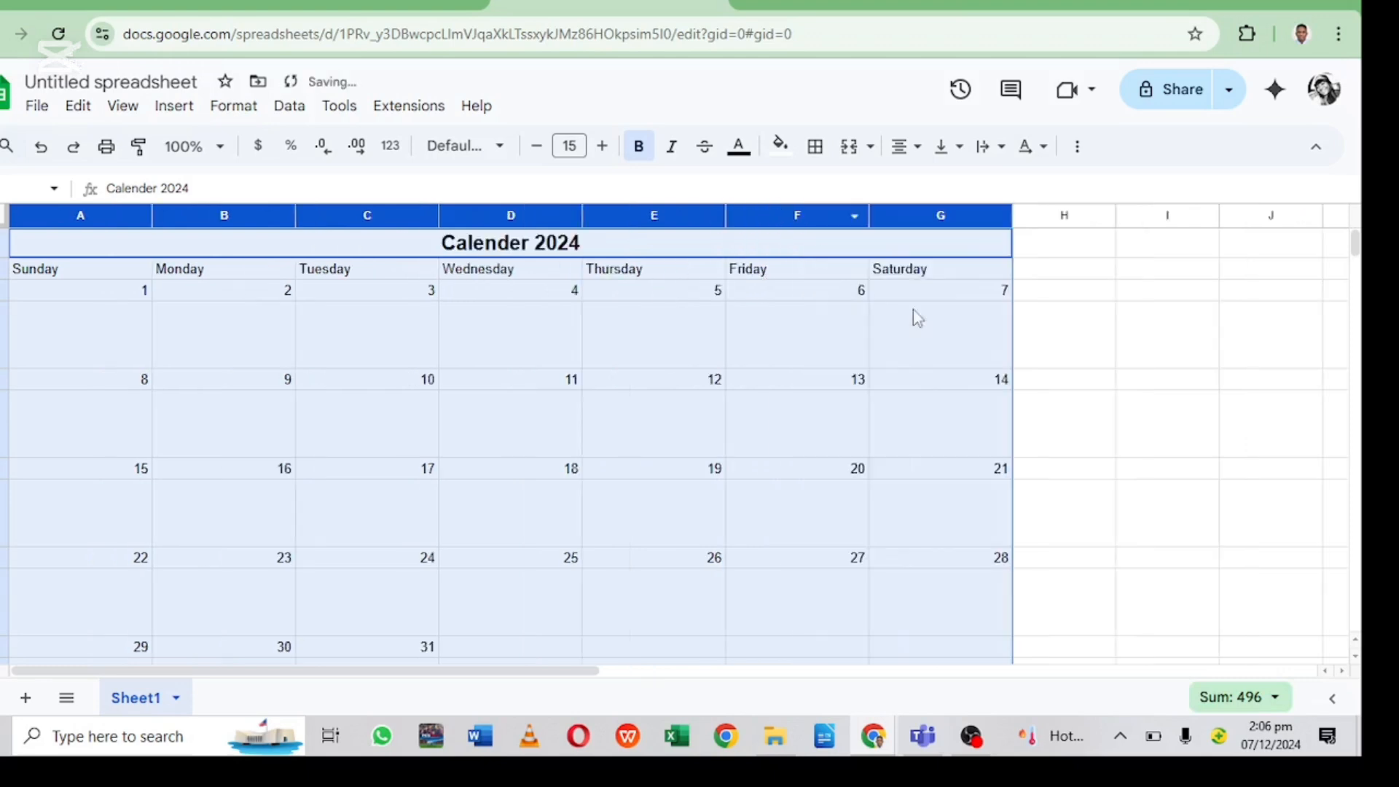
scroll(987, 469, "down", 1)
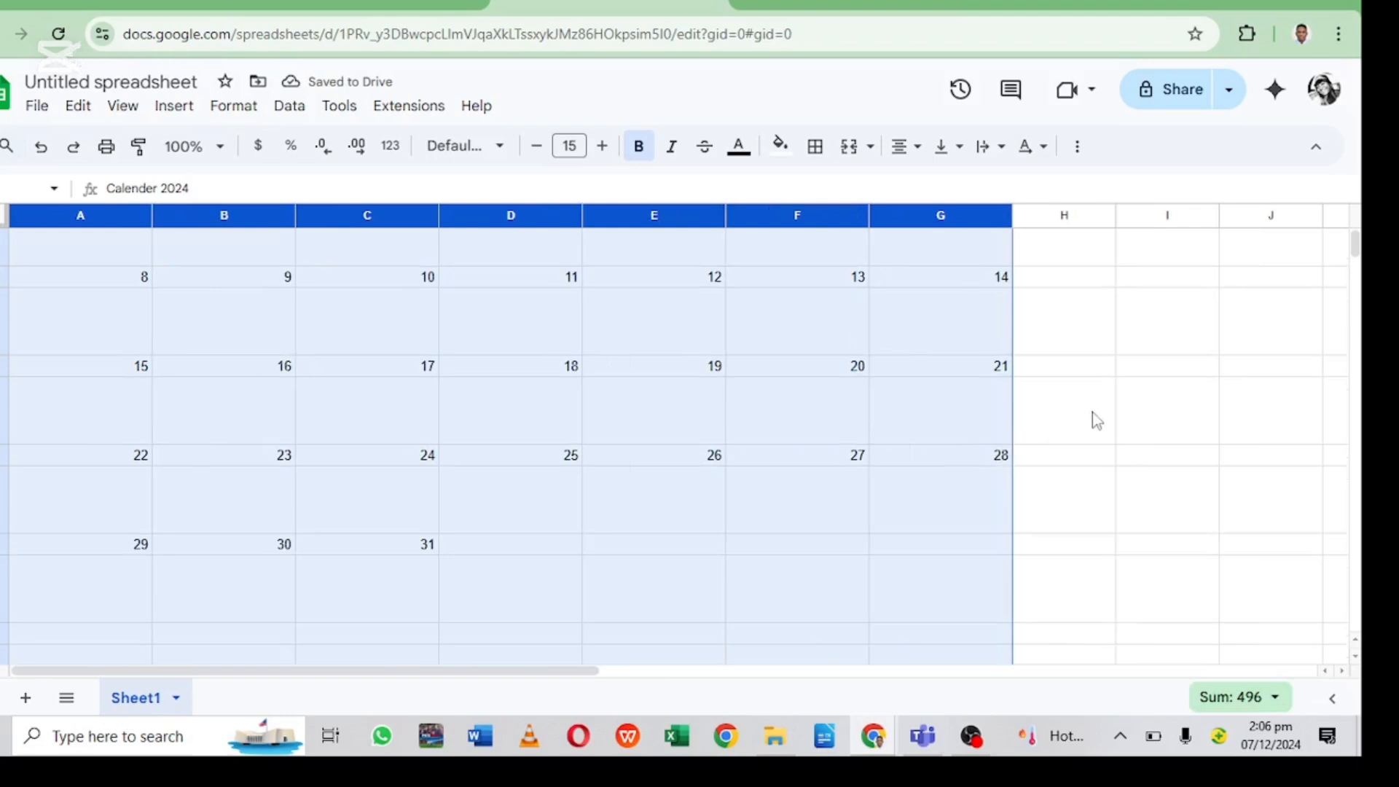
scroll(1059, 425, "up", 1)
left_click(1052, 414)
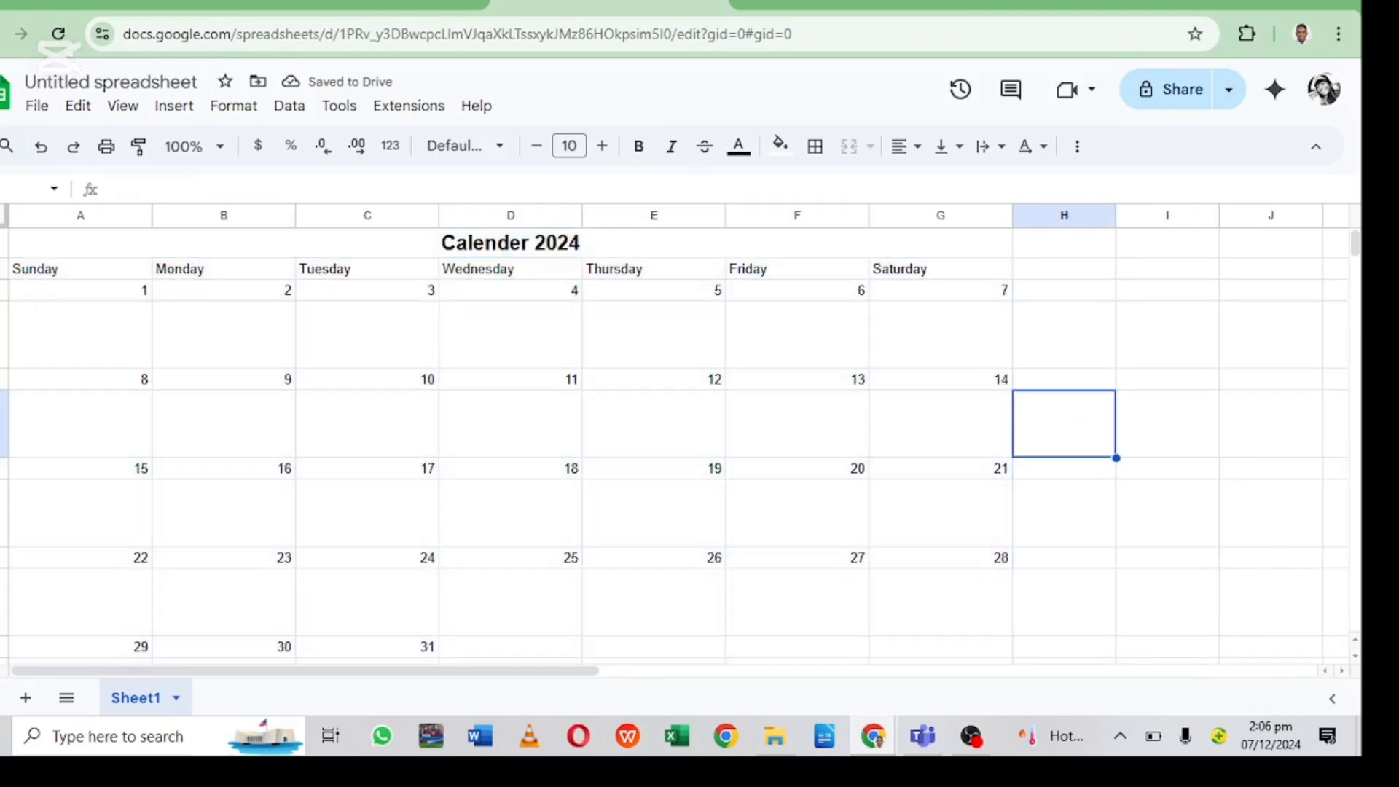
Step: Fill the five date rows starting with 1, 8, 15, 22 and 29 with light orange
left_click(2, 292)
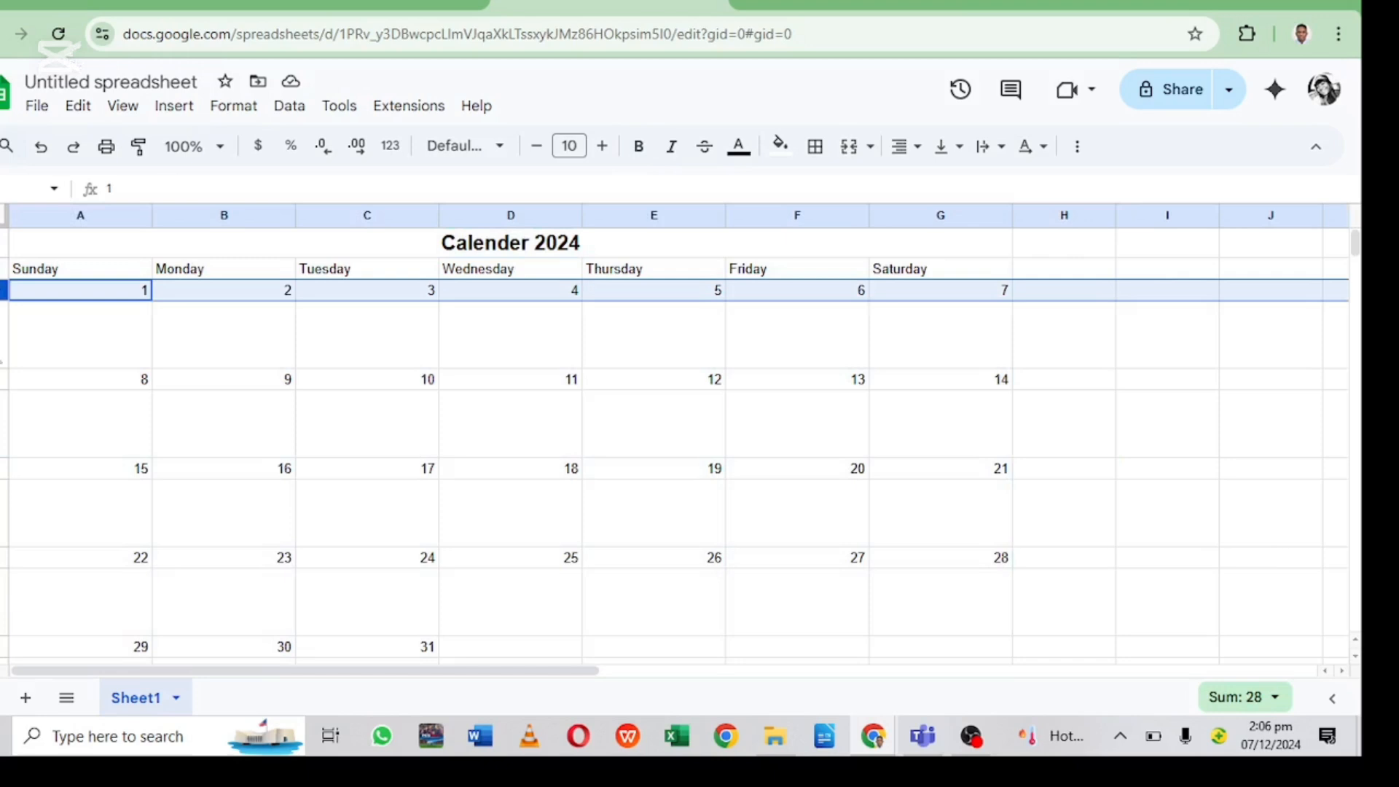
left_click(3, 379, "ctrl")
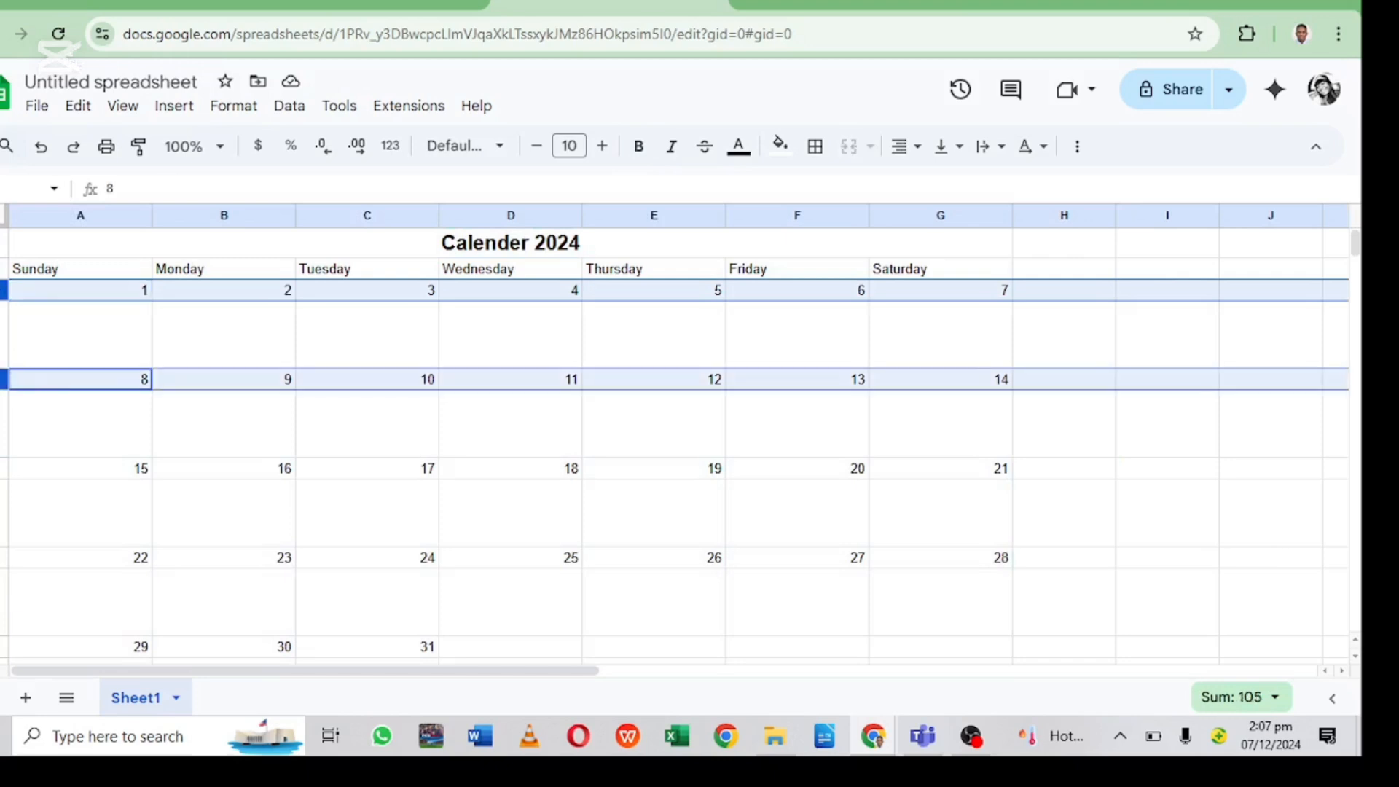
left_click(3, 468, "ctrl")
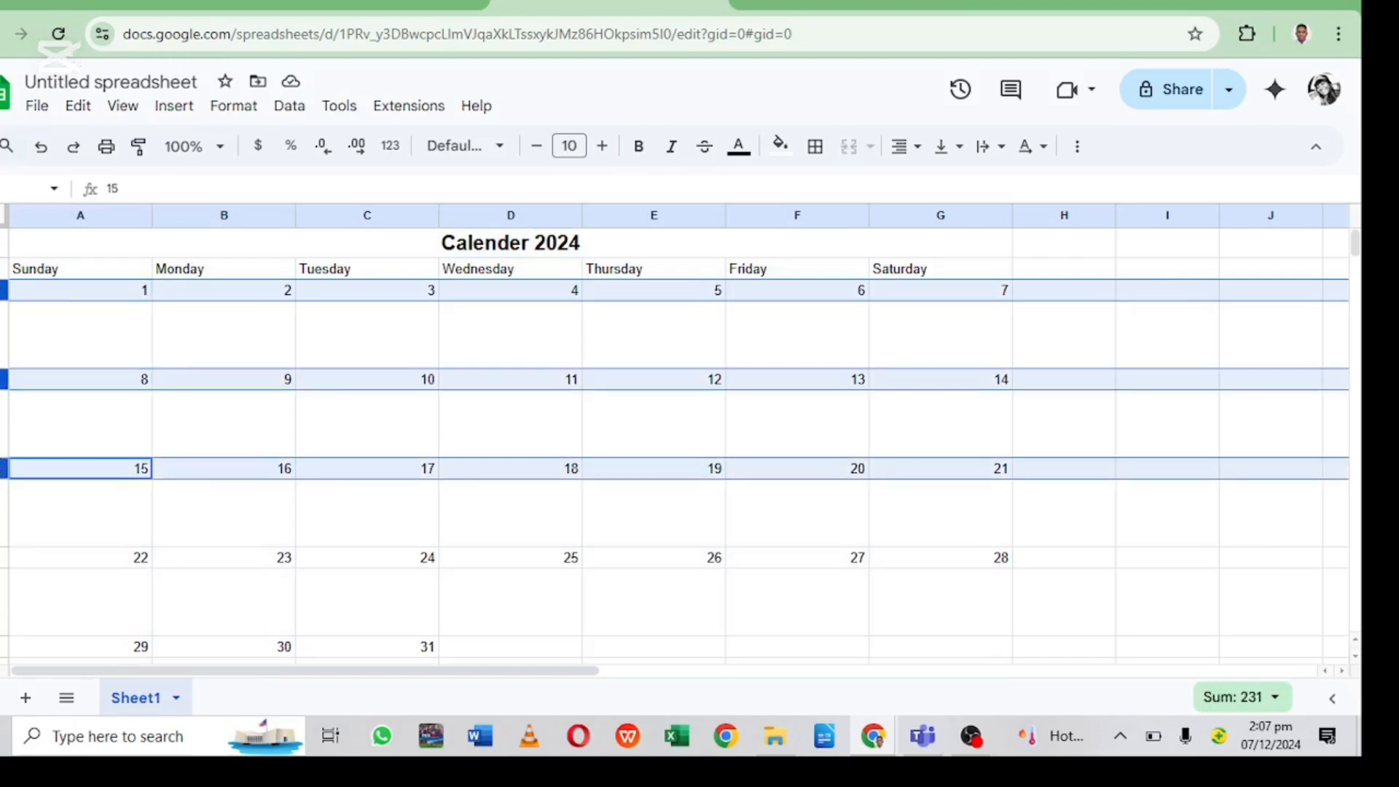
left_click(3, 557, "ctrl")
left_click(3, 646, "ctrl")
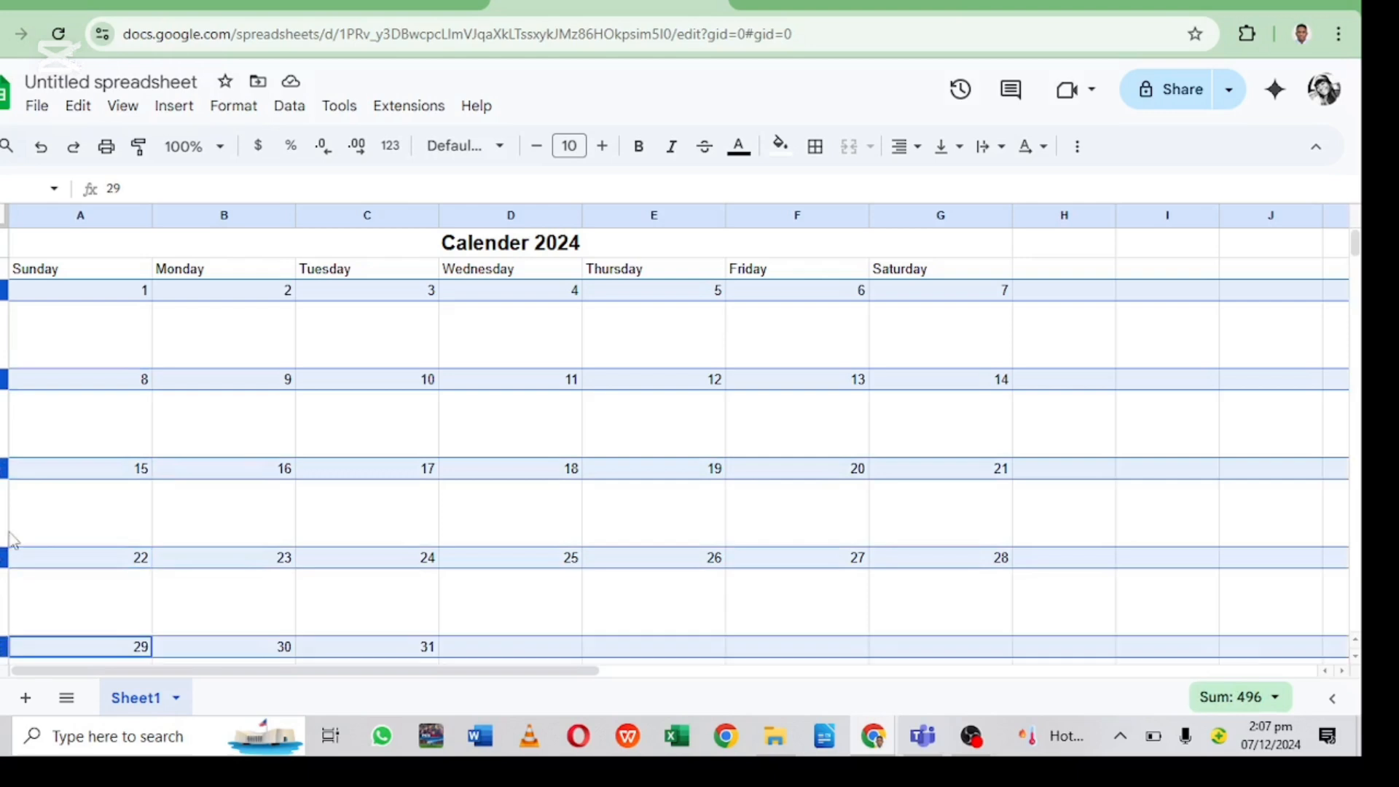
left_click(778, 146)
left_click(831, 308)
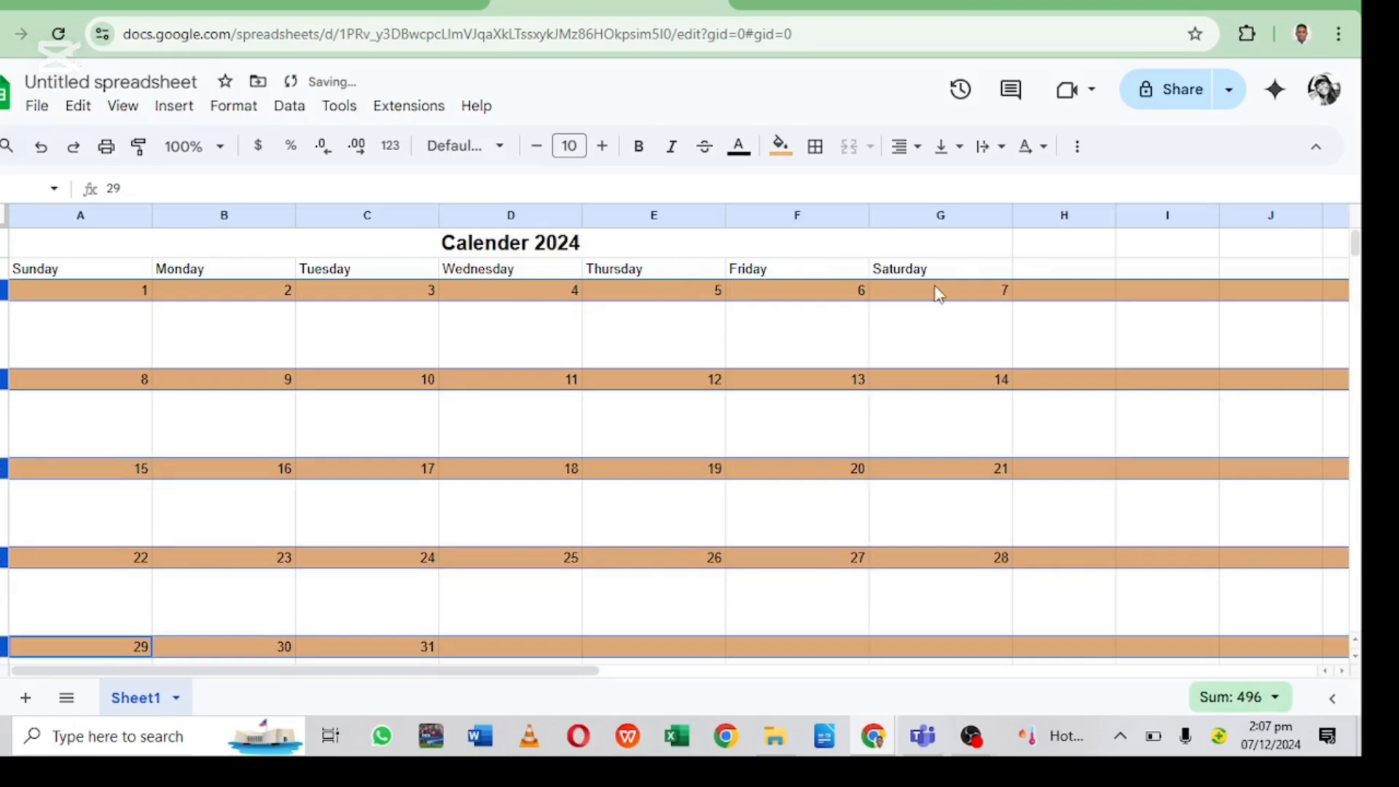
left_click(973, 250)
left_click(1064, 294)
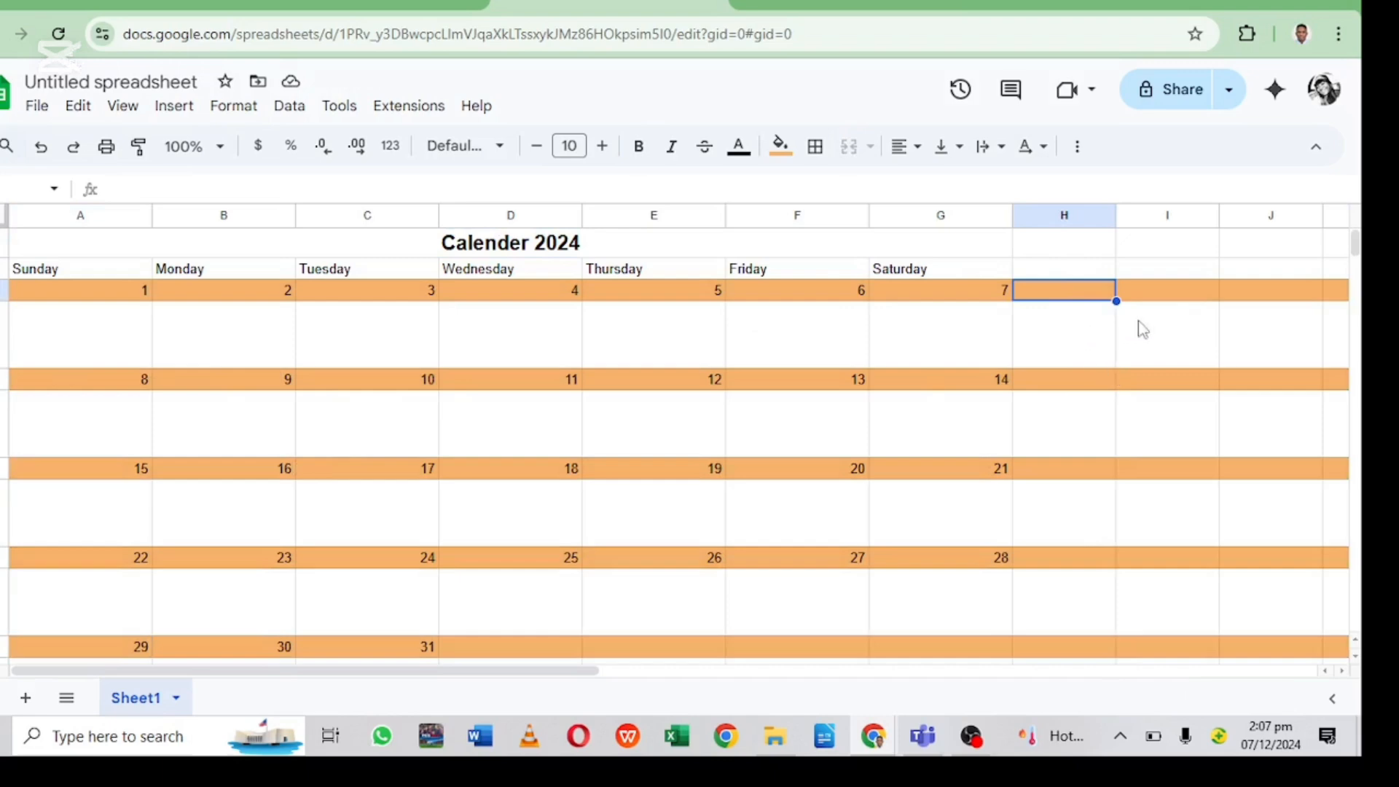
left_click(1105, 184)
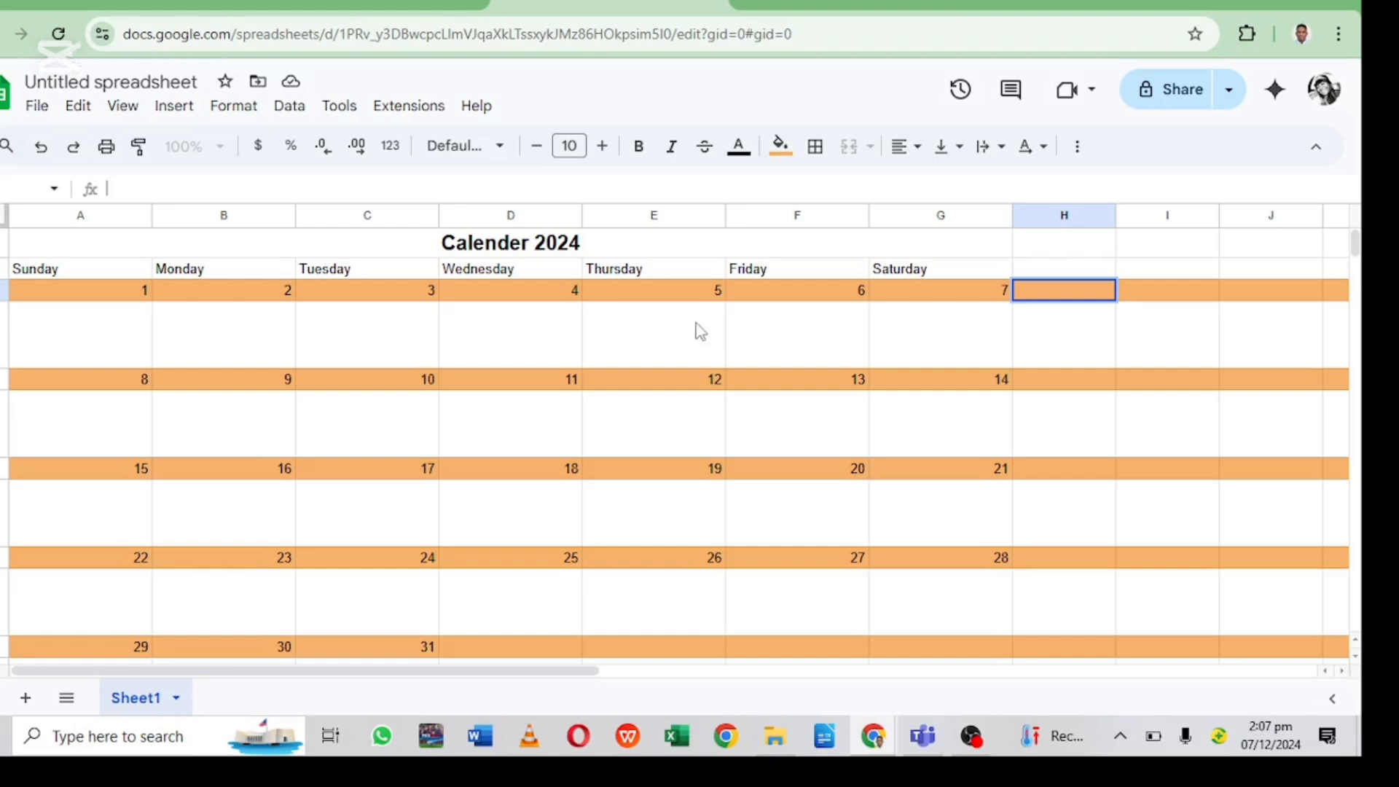
Step: Delete the unused columns H to Z beyond the Saturday column
left_click(1047, 213)
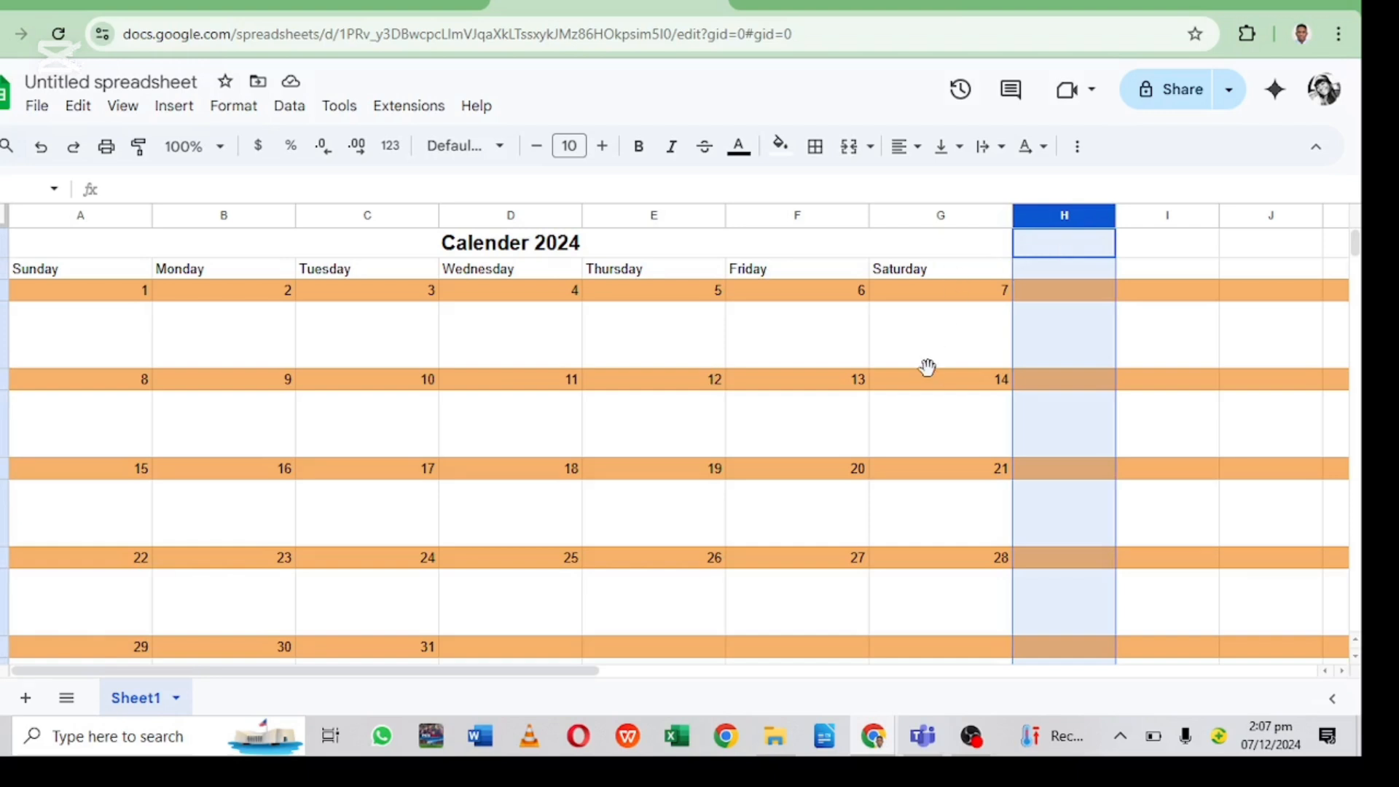
key("ctrl+shift+Right")
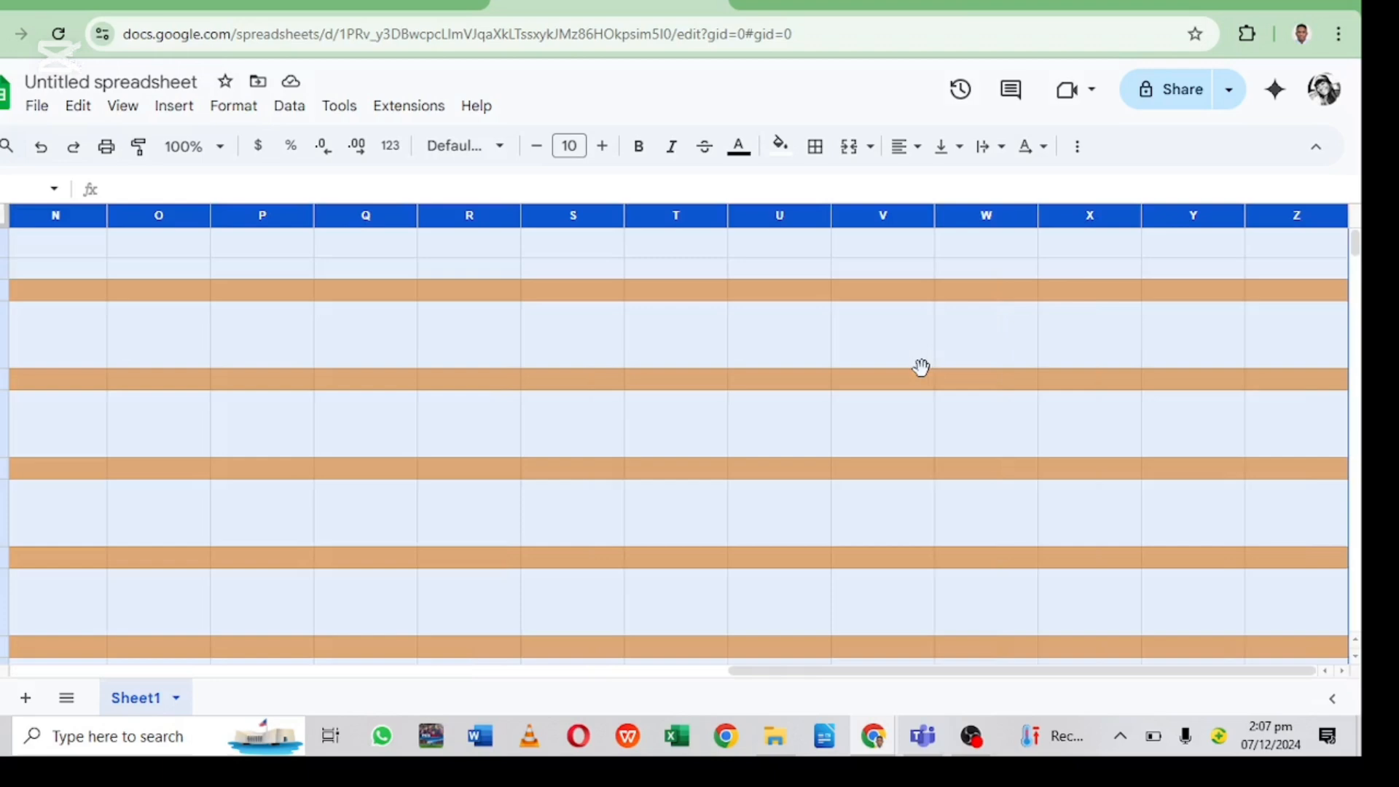
right_click(879, 327)
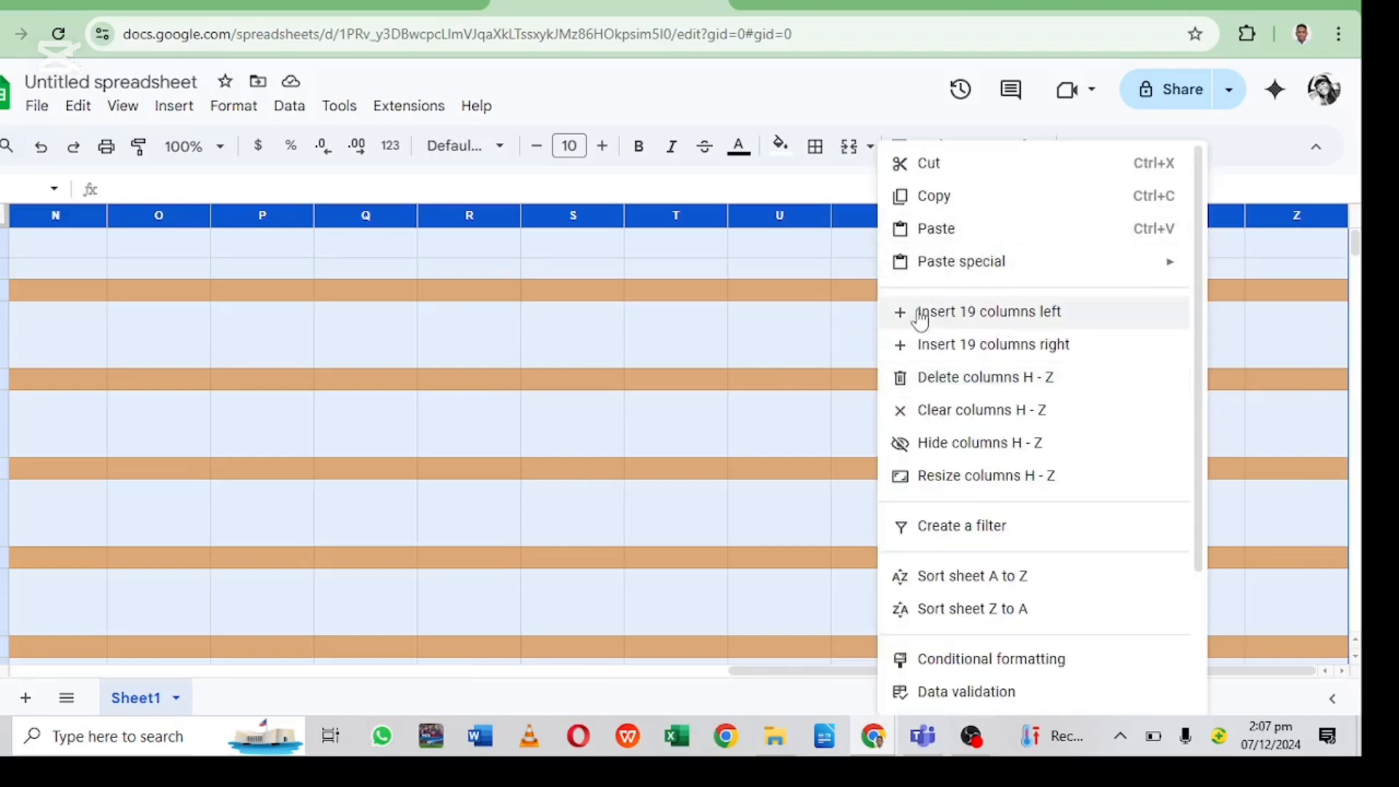
left_click(958, 386)
Step: Delete the unused rows 13 to 1005 below the calendar's last note row
scroll(870, 376, "down", 3)
scroll(867, 376, "down", 2)
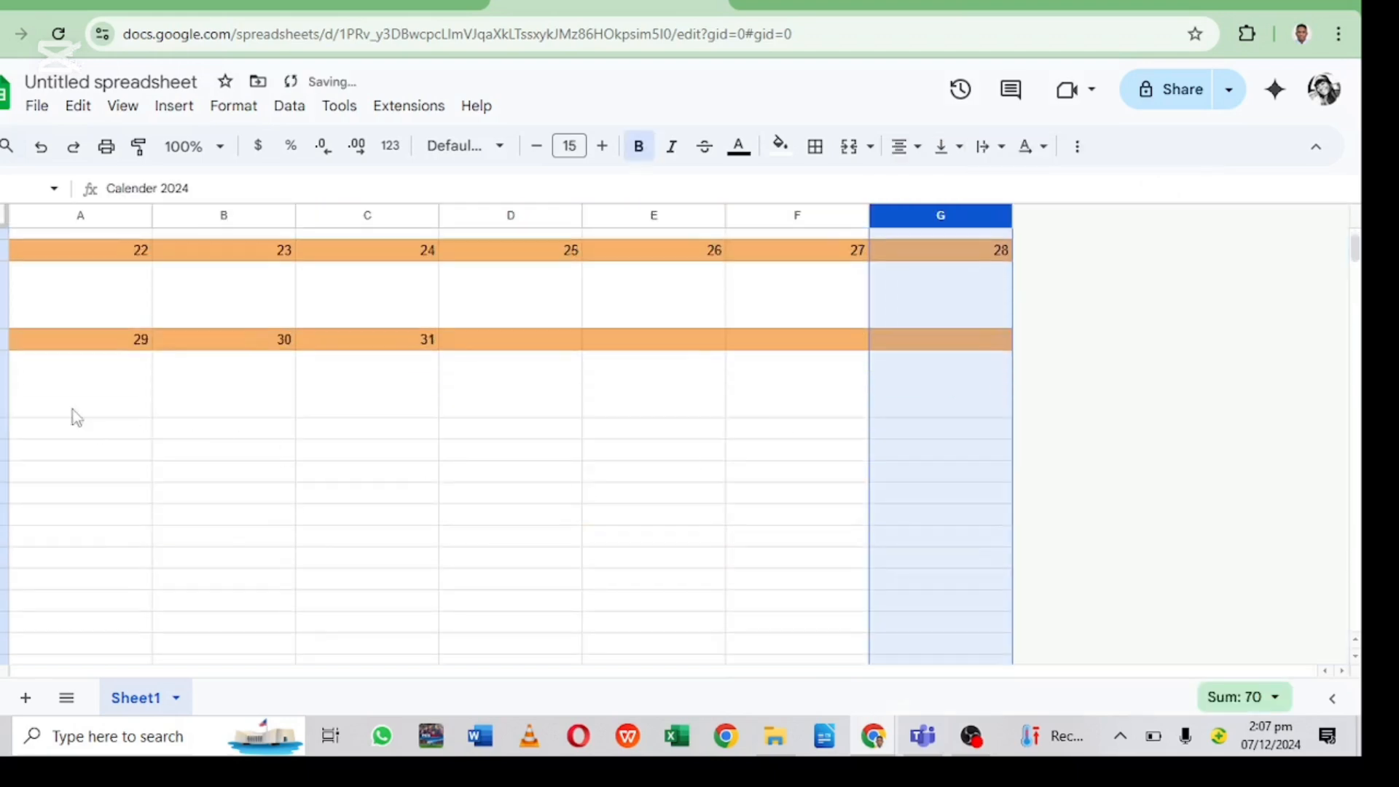
left_click(3, 428)
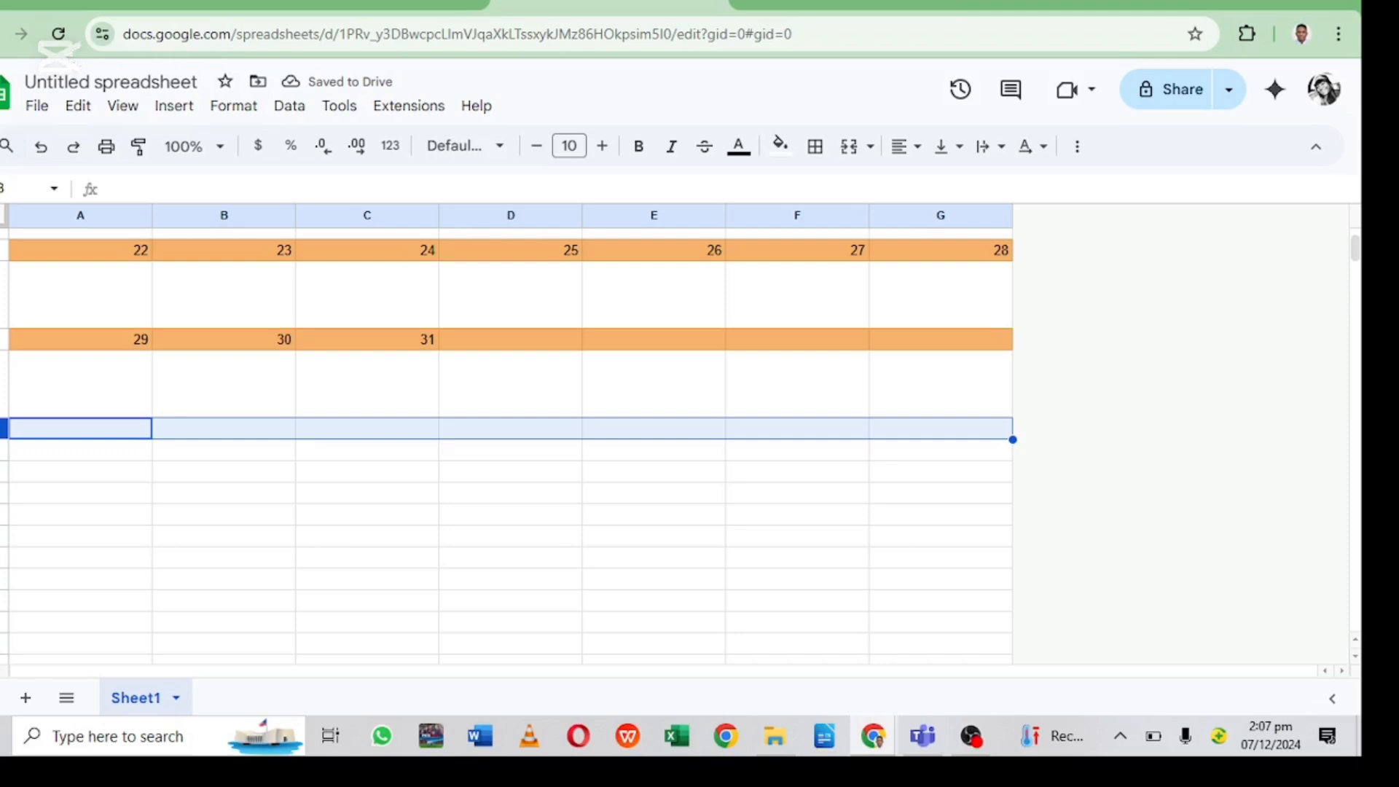
key("ctrl+shift+Down")
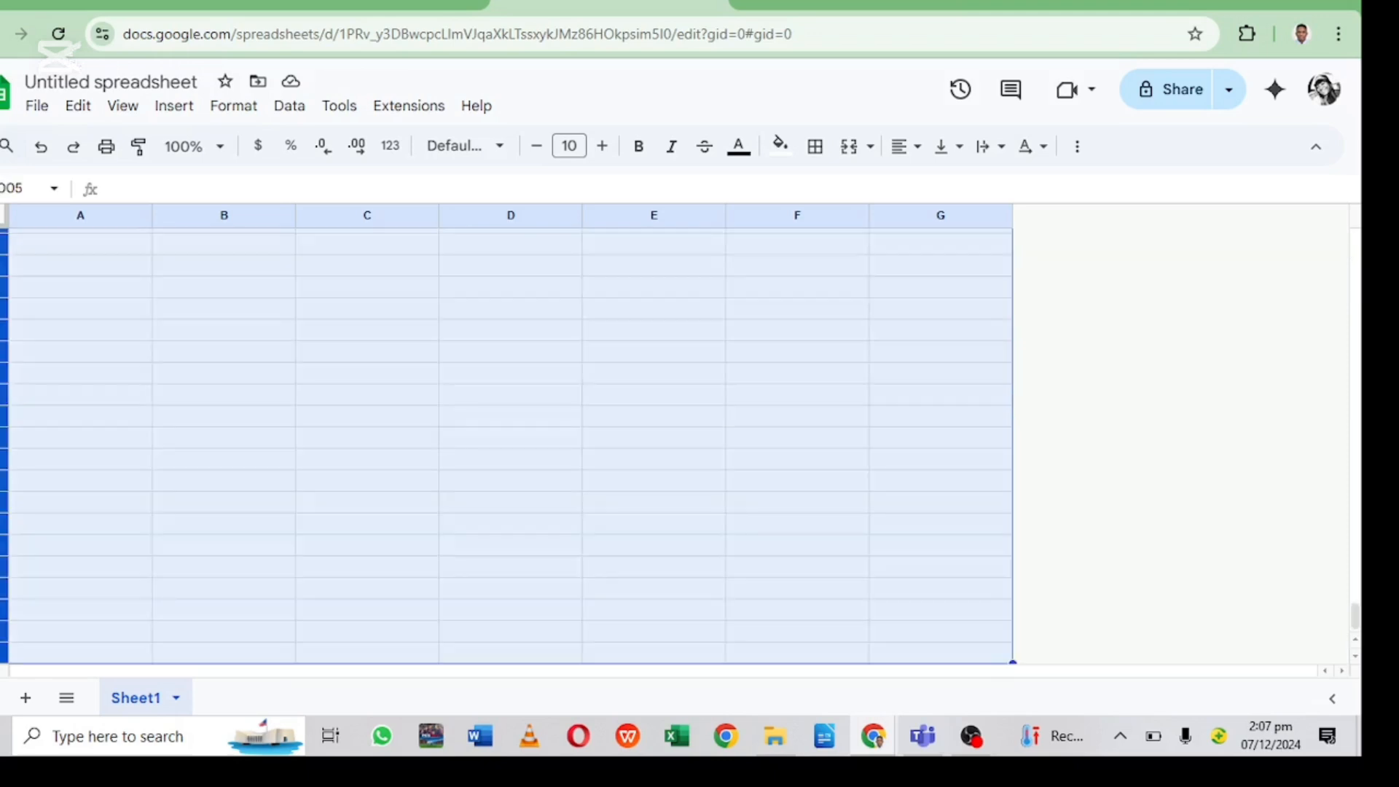
right_click(266, 448)
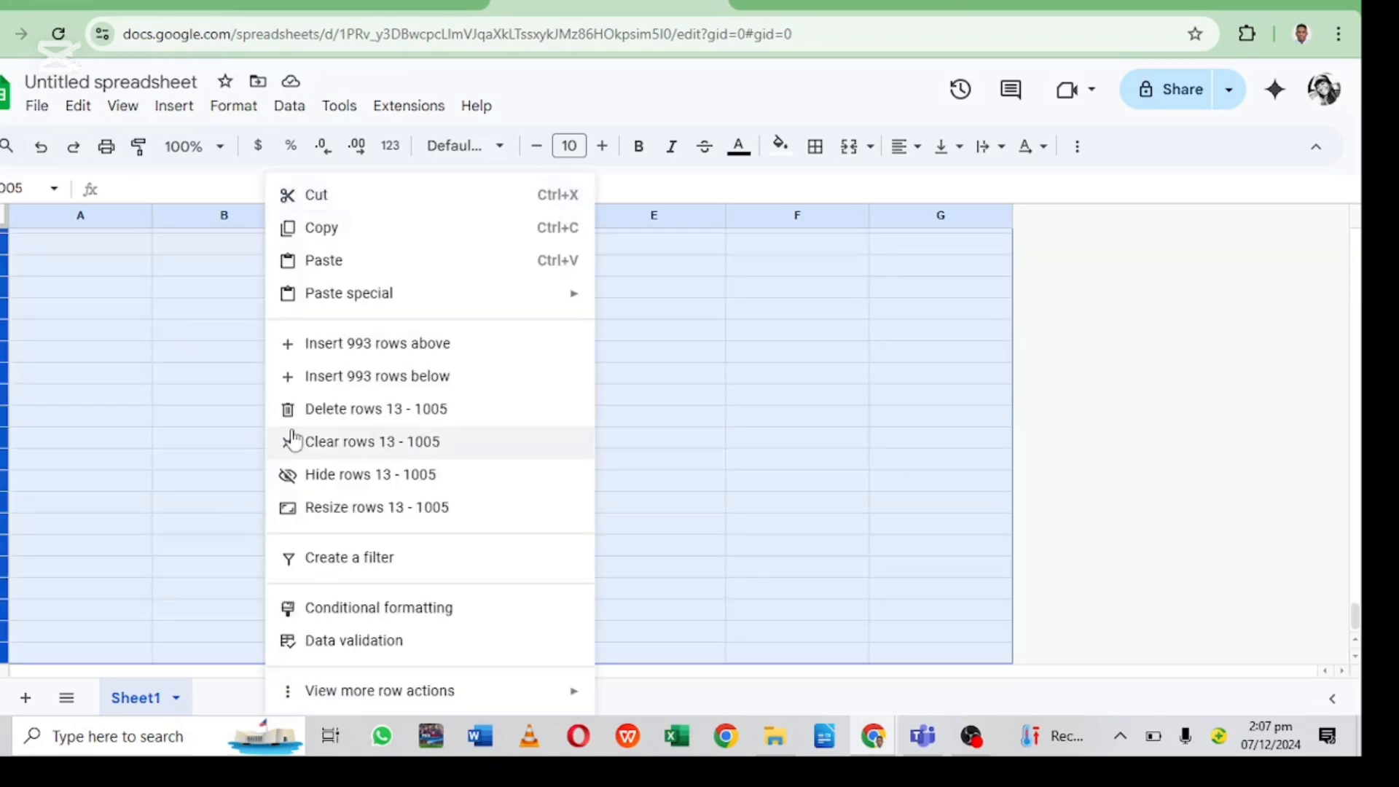
left_click(354, 409)
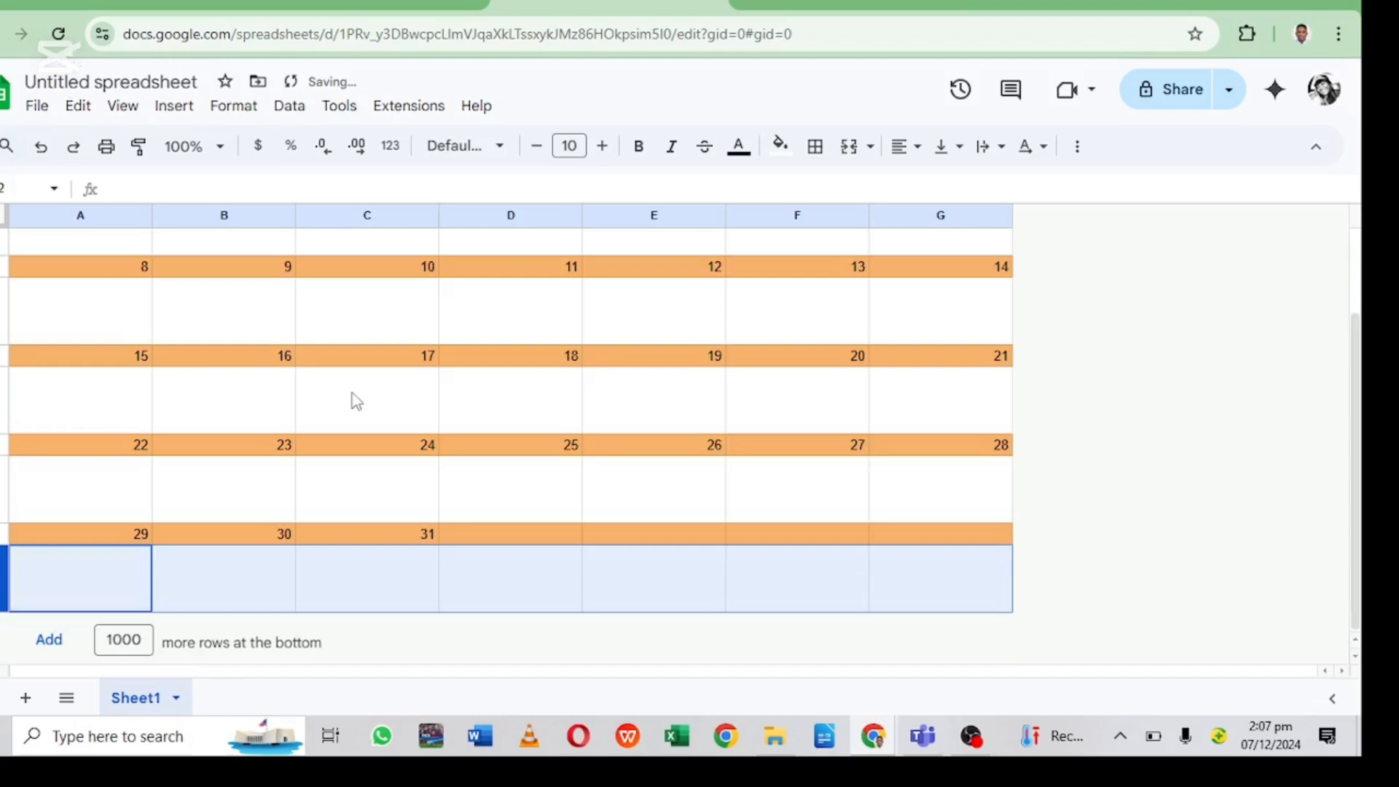
left_click(1126, 569)
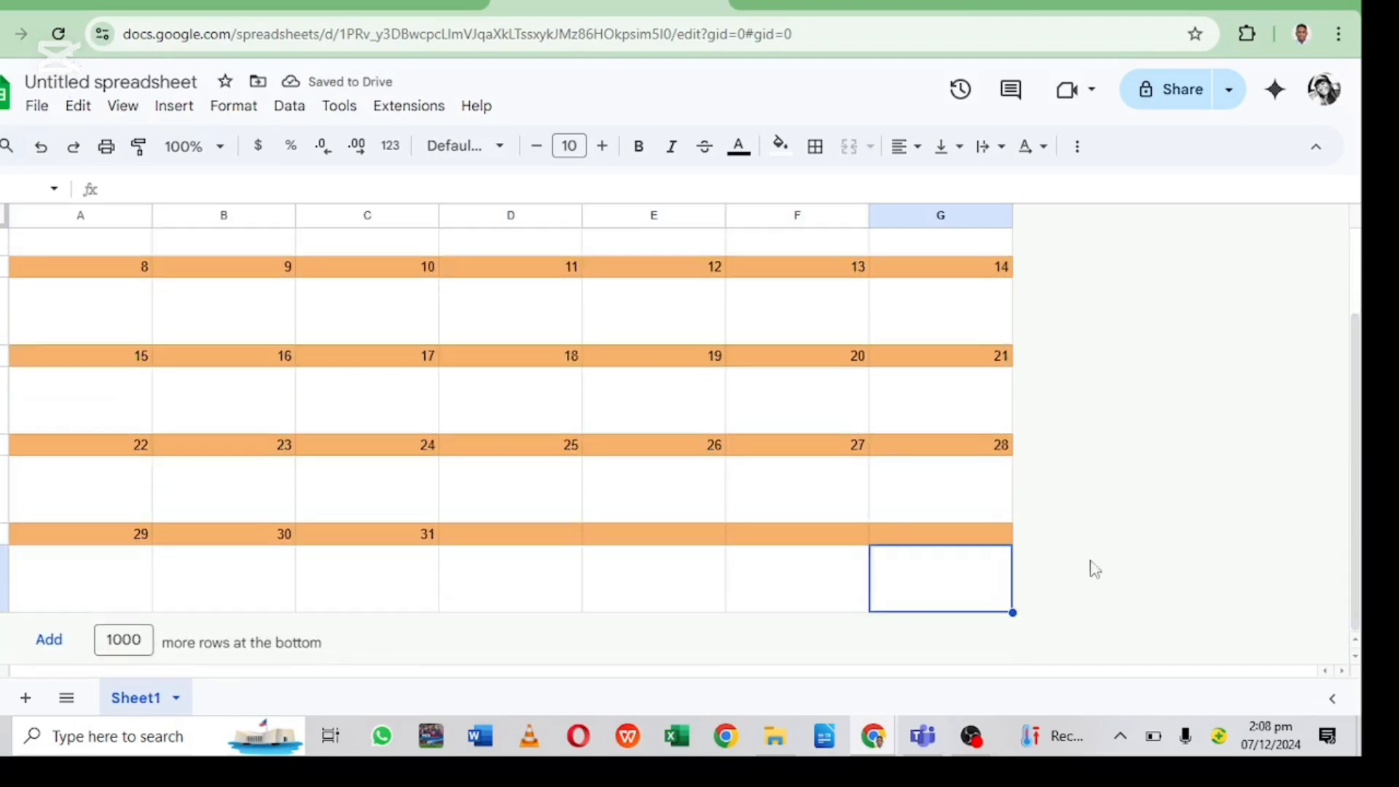
Step: Change the fill of the five date rows starting with 1, 8, 15, 22 and 29 to light blue
scroll(860, 499, "up", 2)
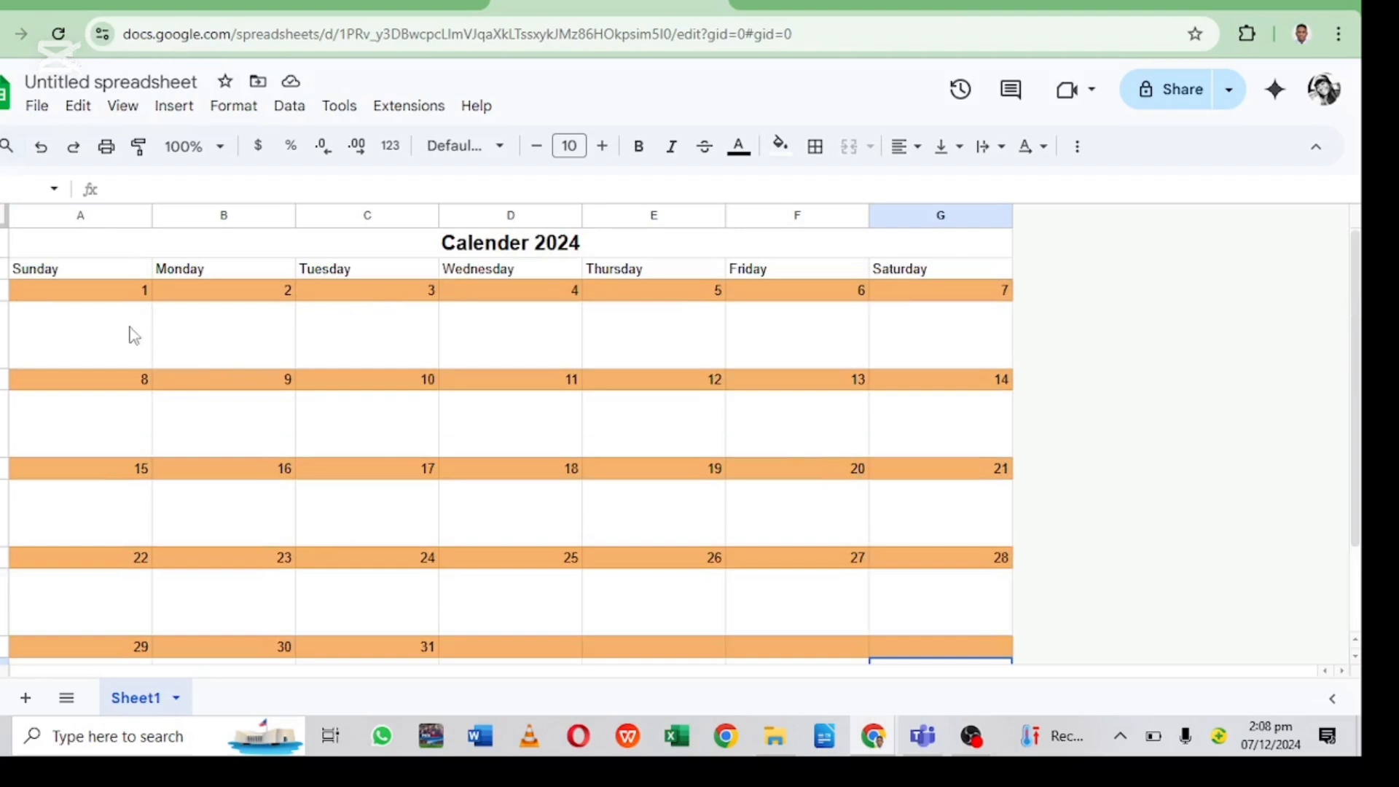
left_click(4, 290)
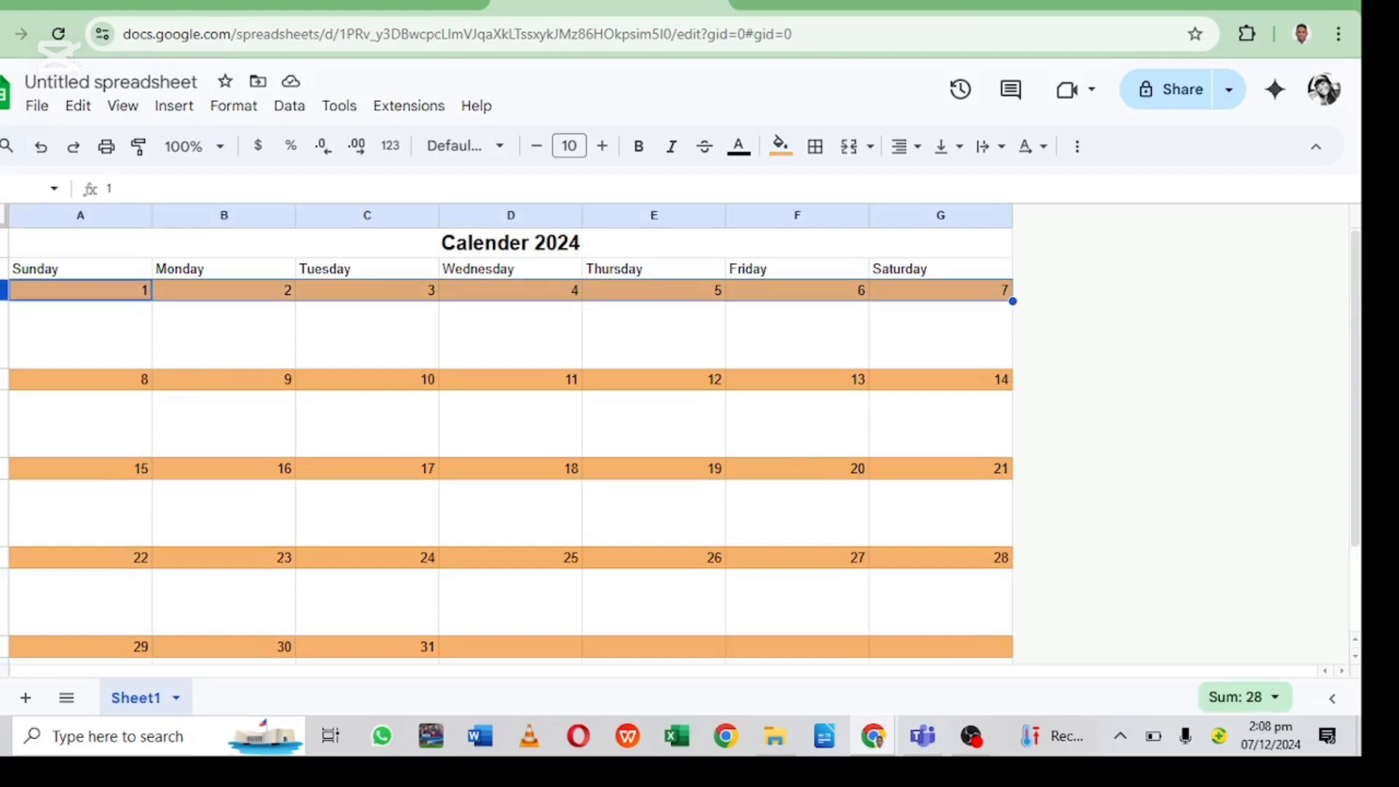
left_click(4, 378, "ctrl")
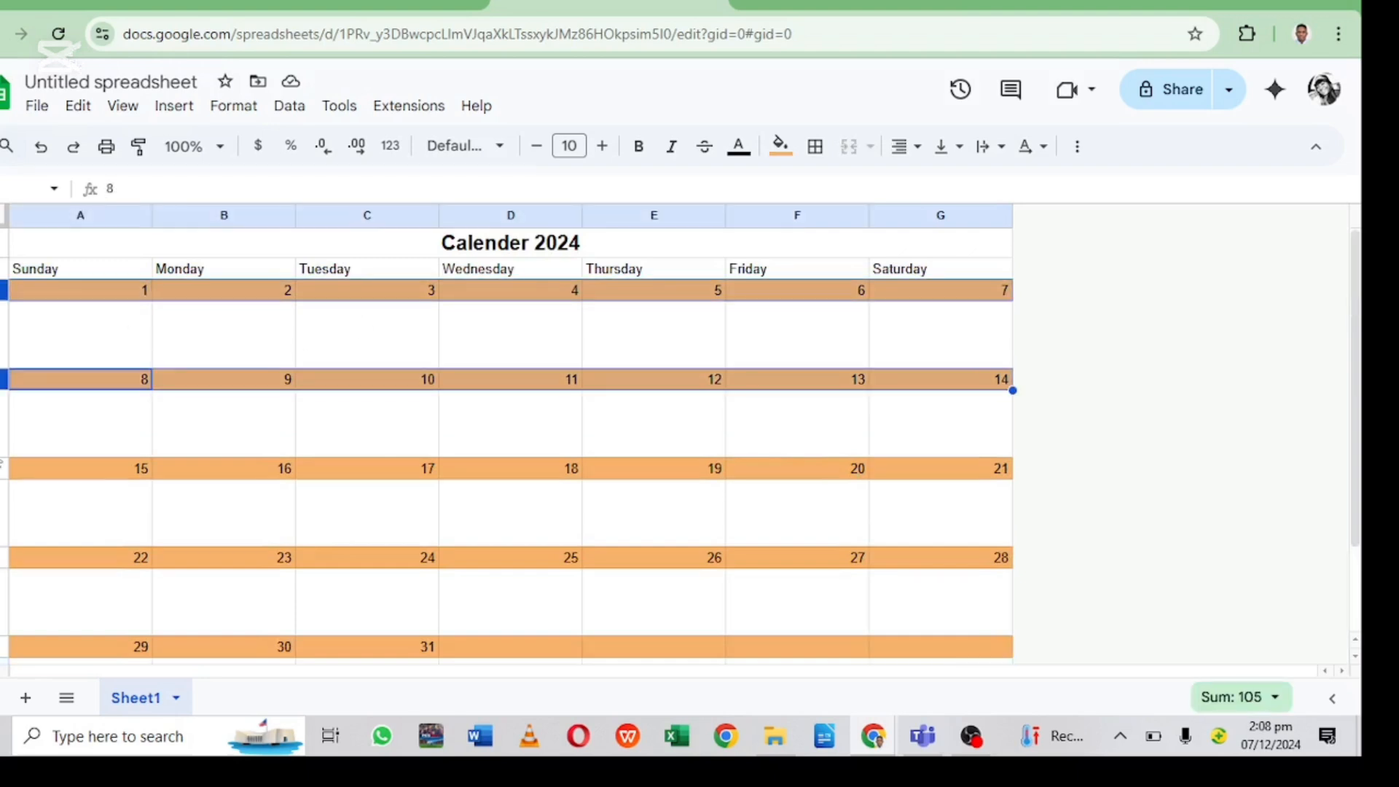
left_click(3, 468, "ctrl")
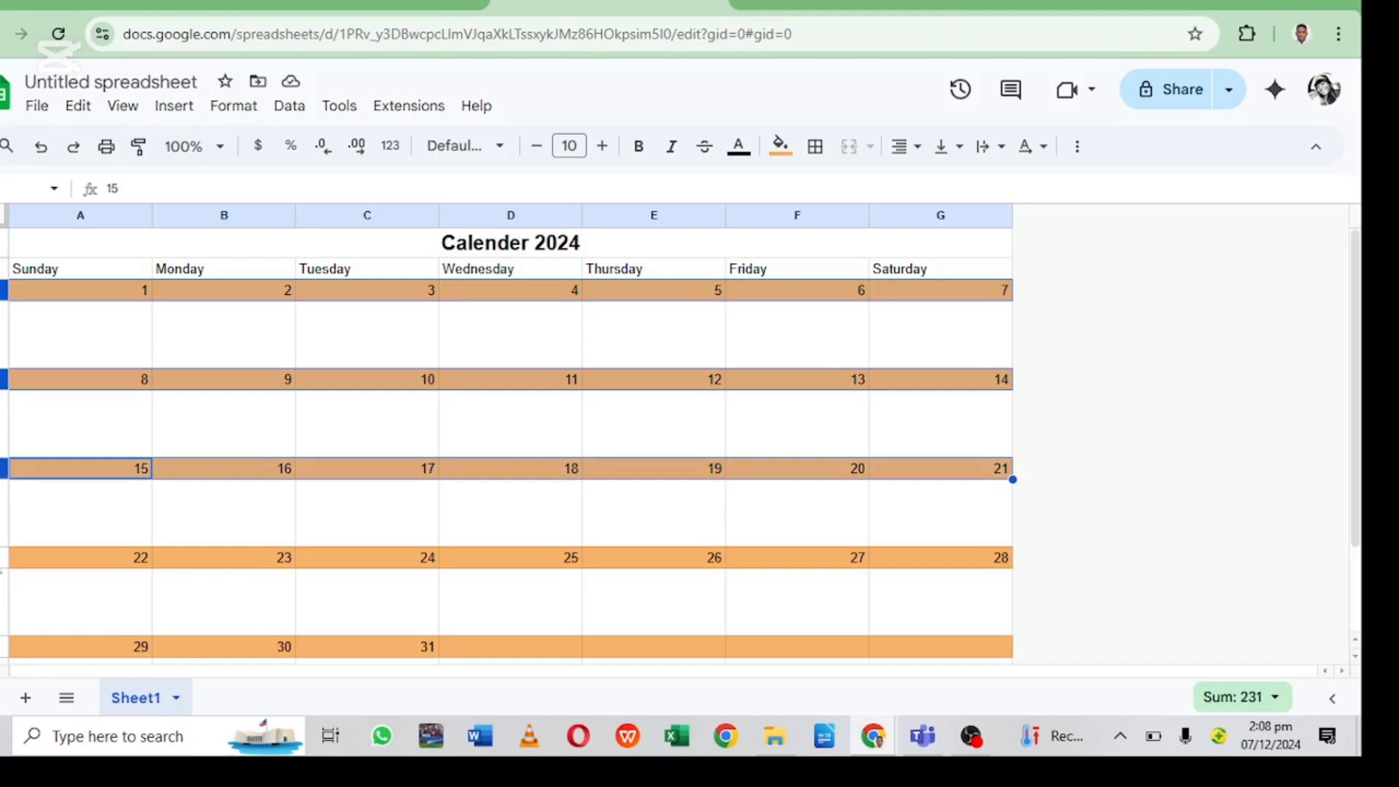
left_click(4, 557, "ctrl")
left_click(4, 646, "ctrl")
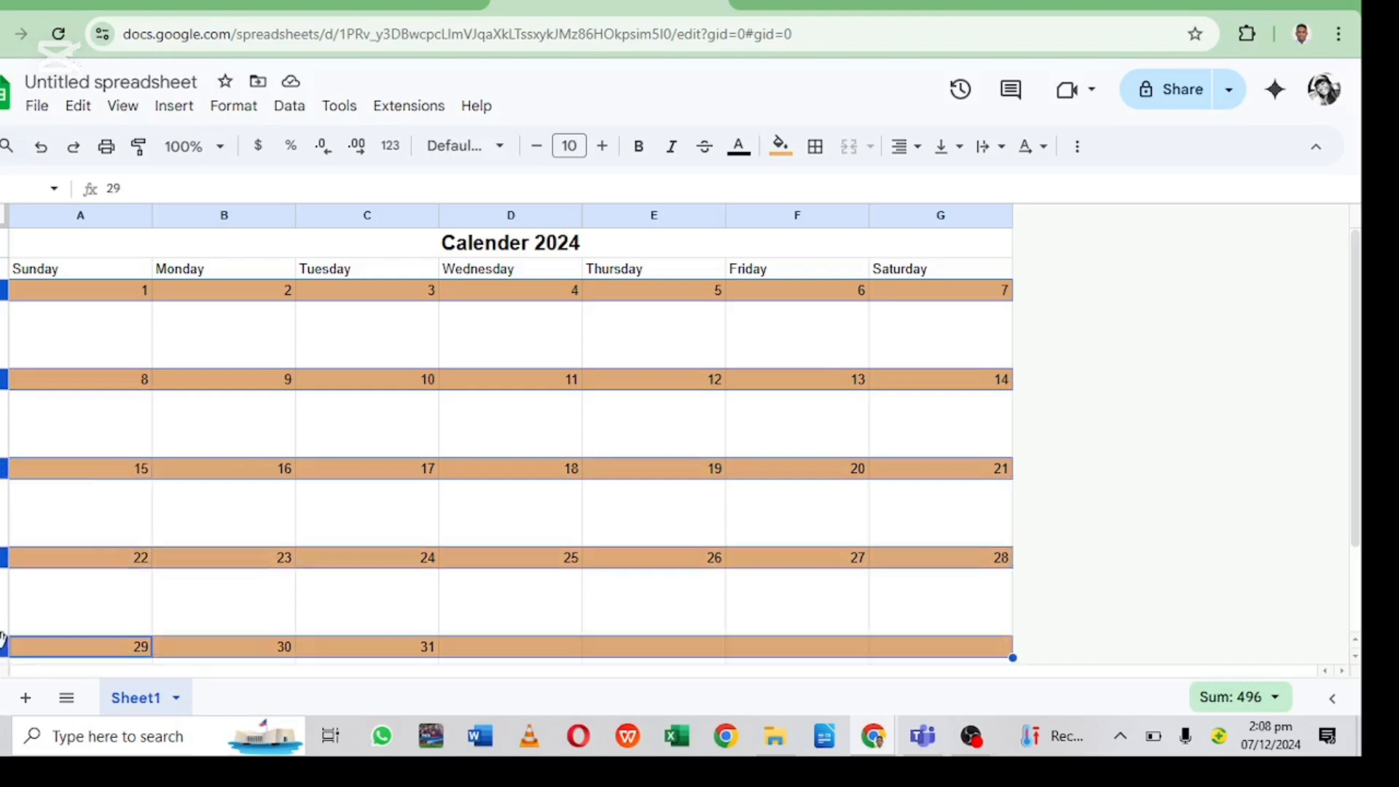
left_click(780, 146)
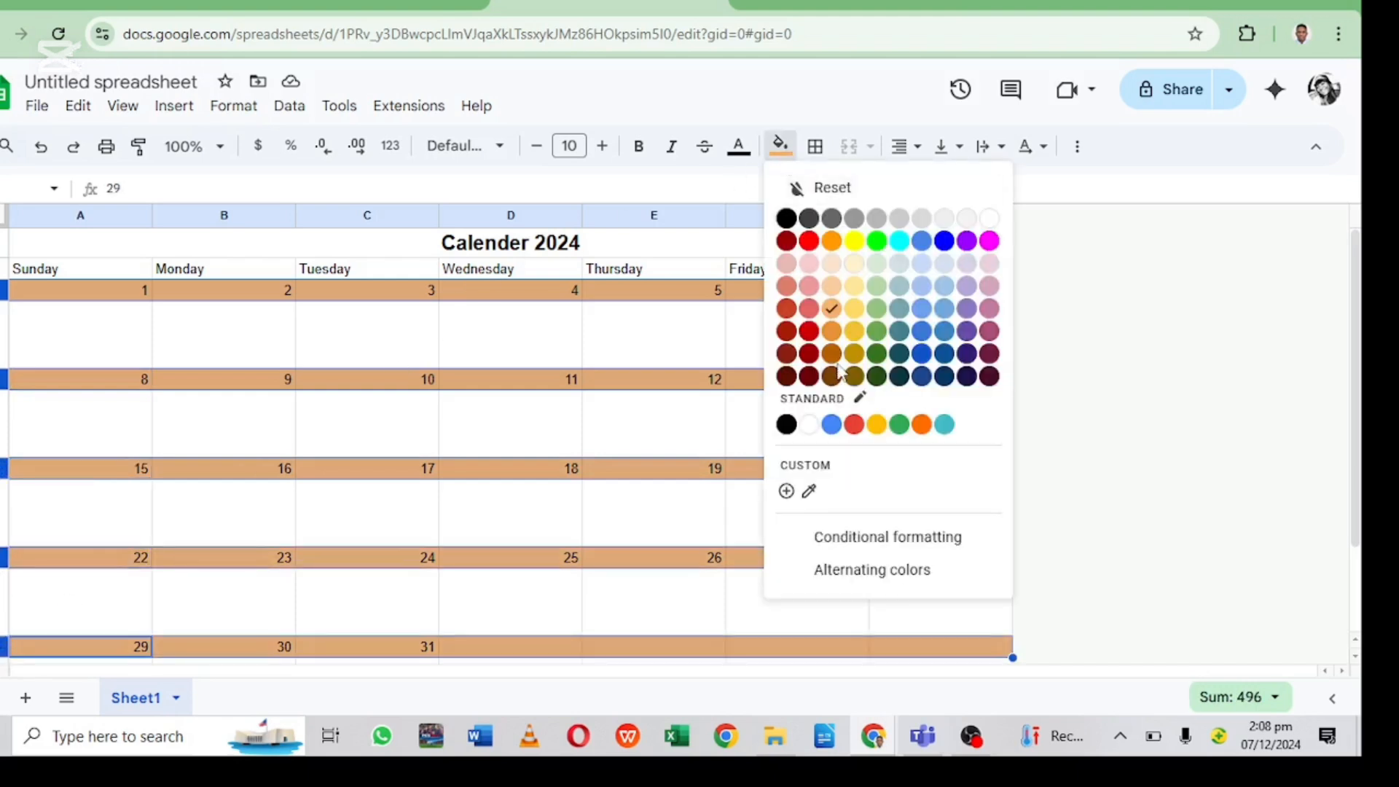
left_click(944, 310)
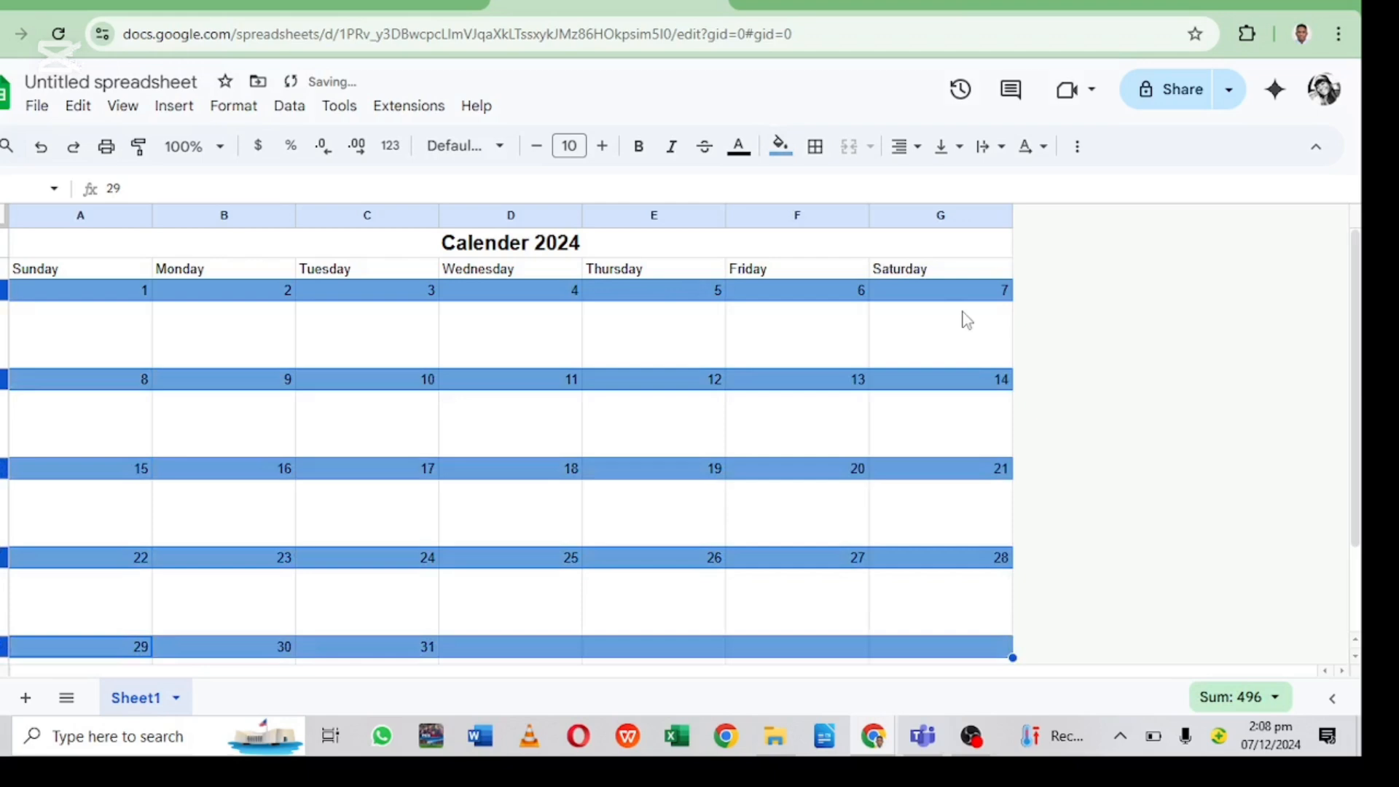
left_click(1064, 341)
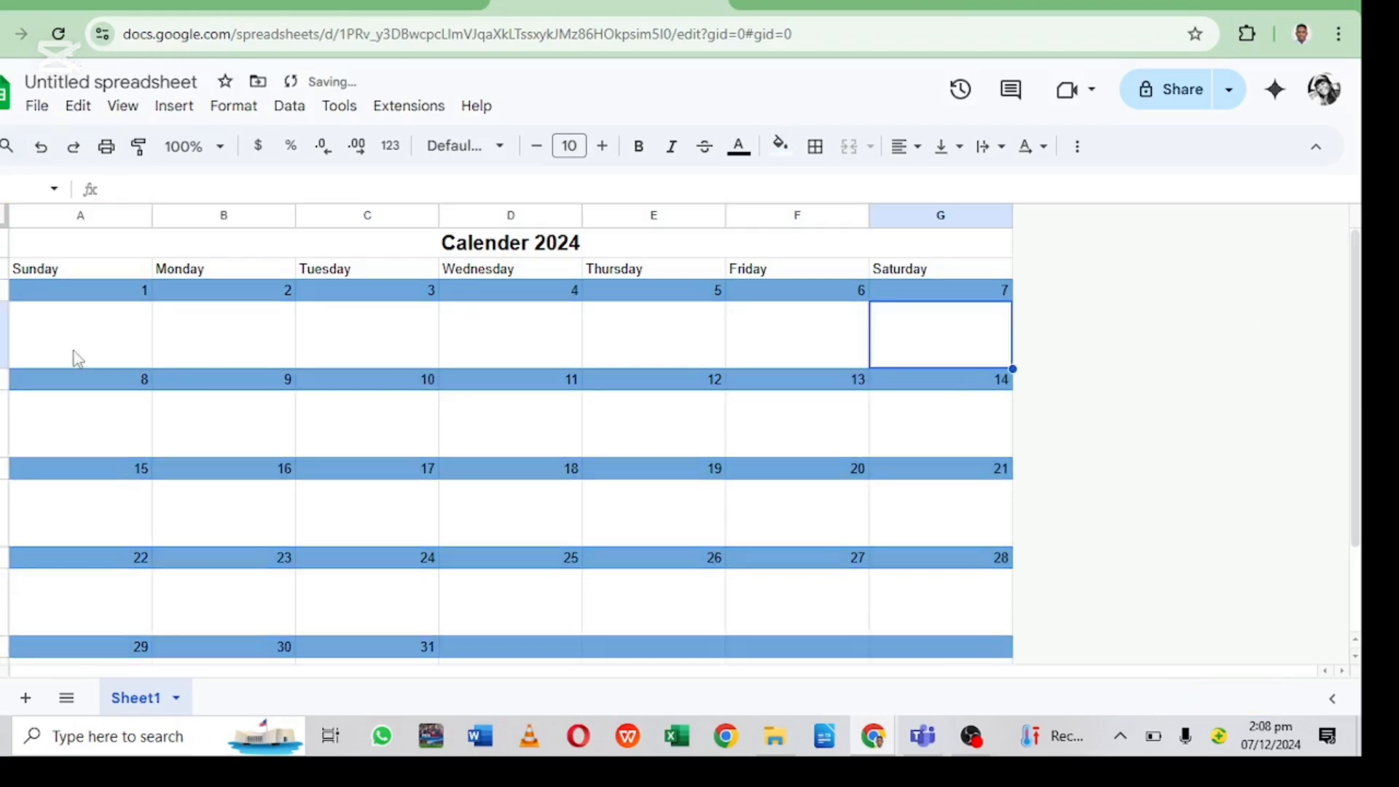
Step: Set the text color of the five blue date rows to white
left_click(179, 351)
left_click(3, 289)
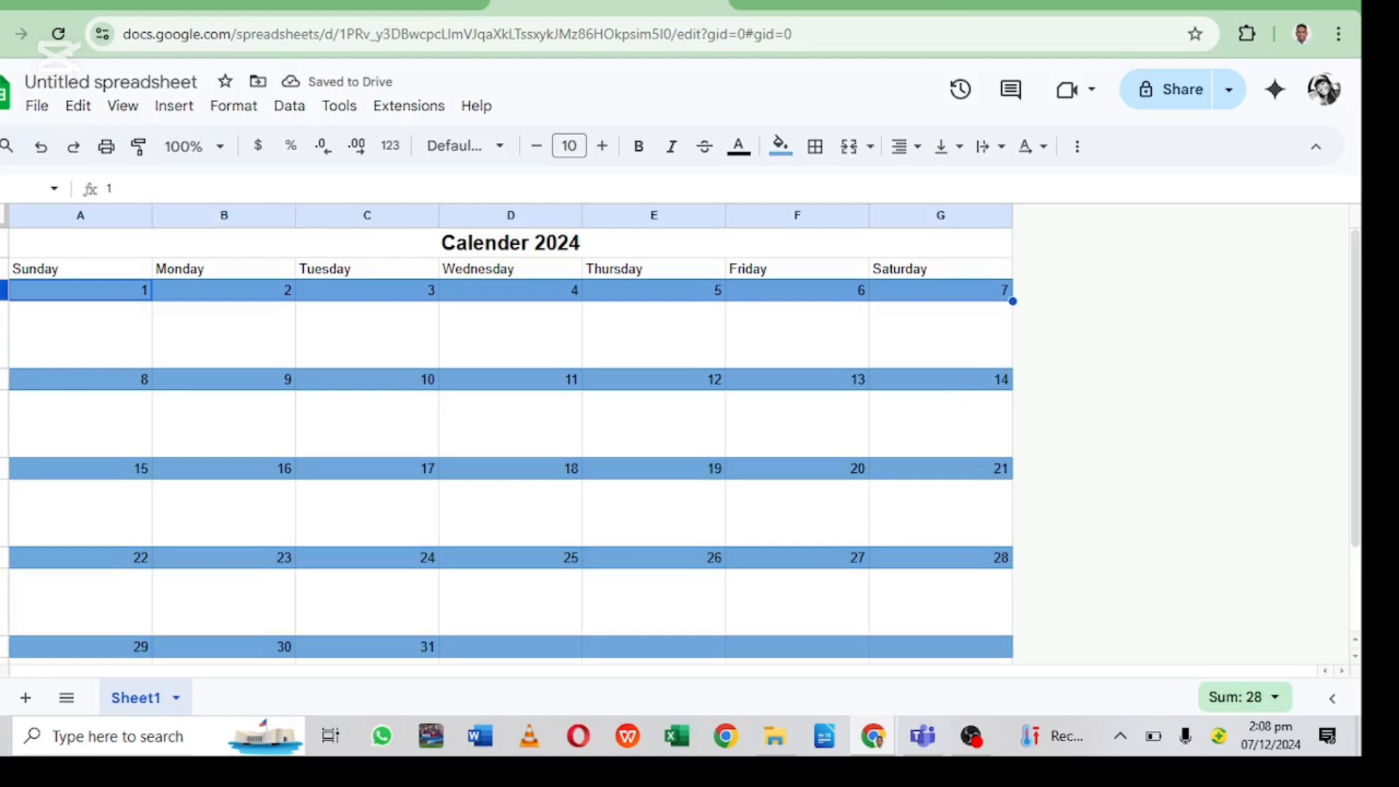
left_click(3, 380, "ctrl")
left_click(3, 469, "ctrl")
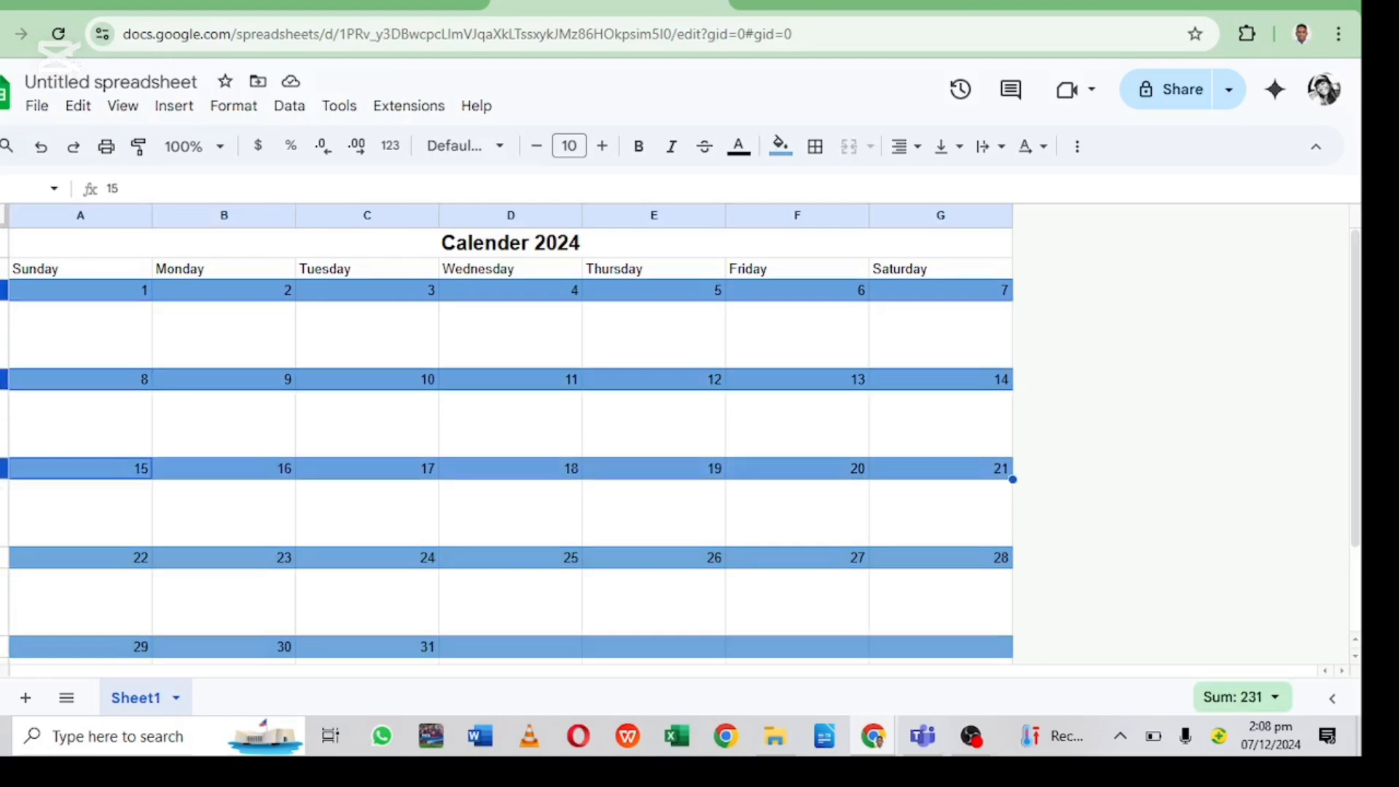
left_click(3, 558, "ctrl")
left_click(3, 647, "ctrl")
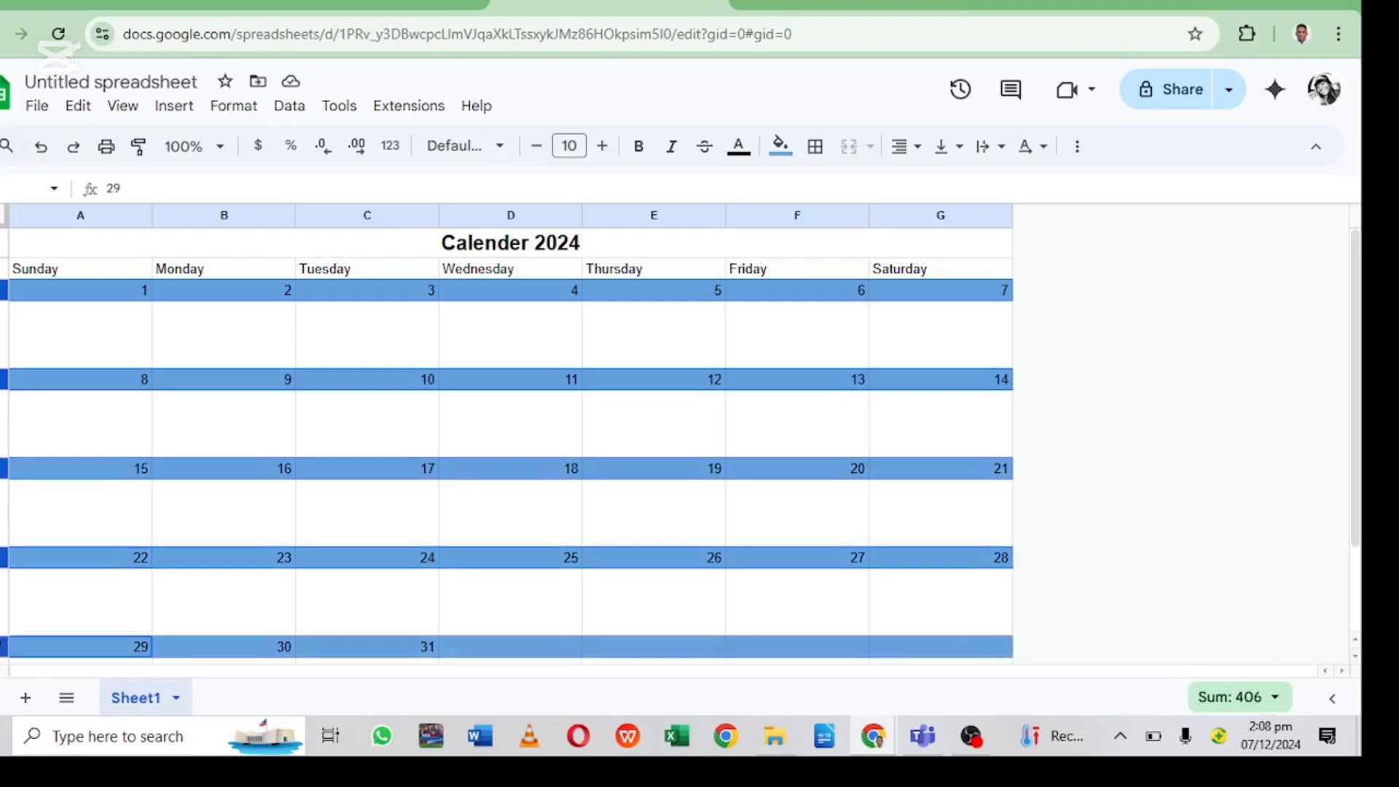
left_click(739, 146)
left_click(948, 219)
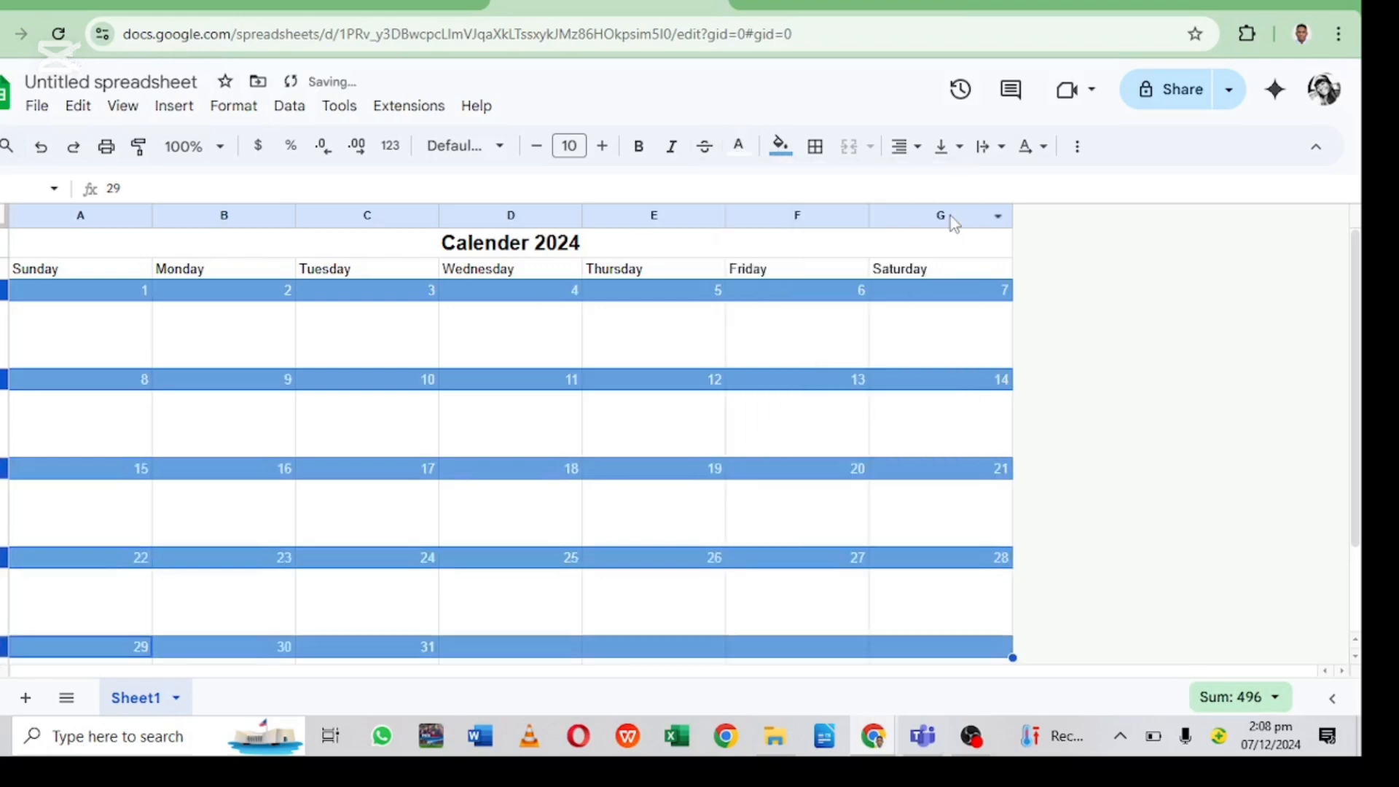
Step: Set the text color of the selected date rows back to black
left_click(739, 146)
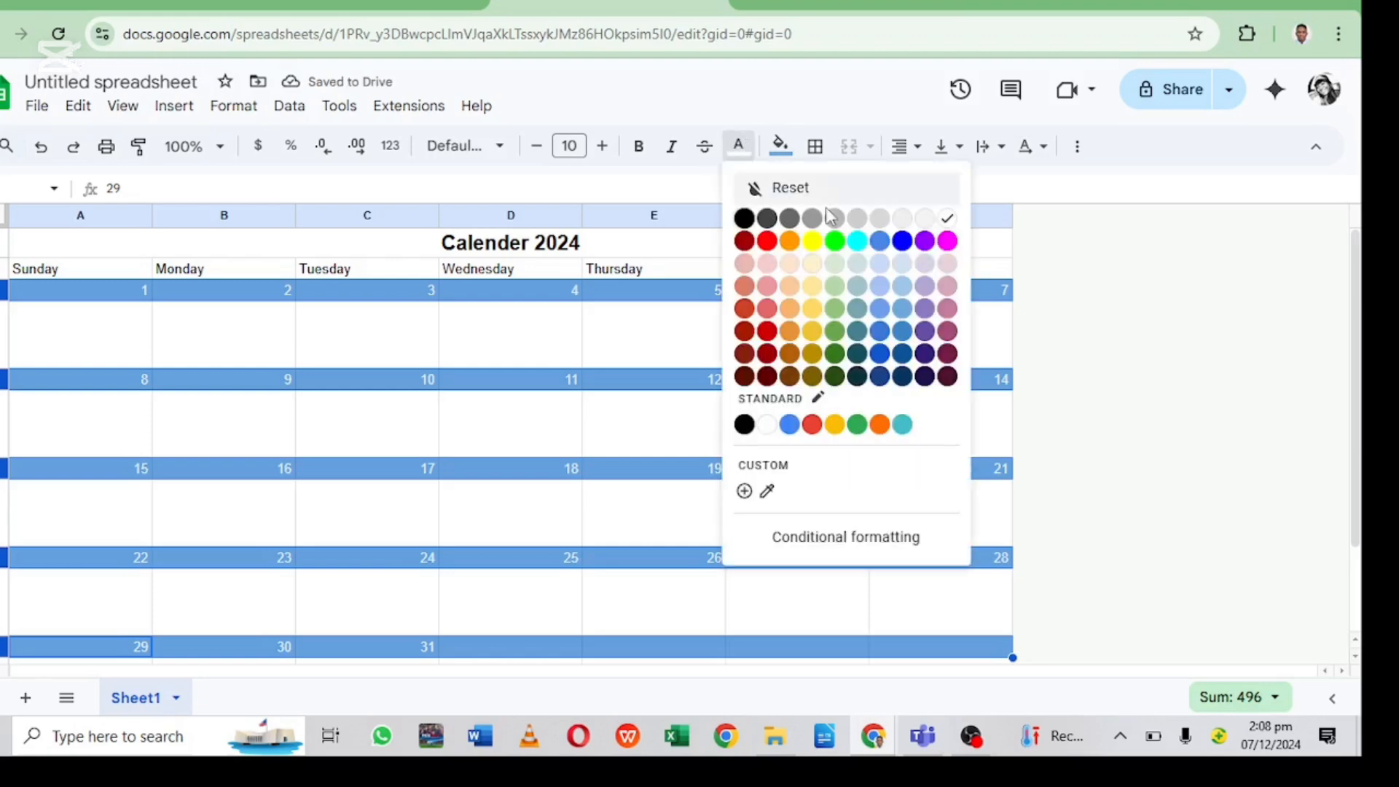
left_click(744, 218)
left_click(1129, 343)
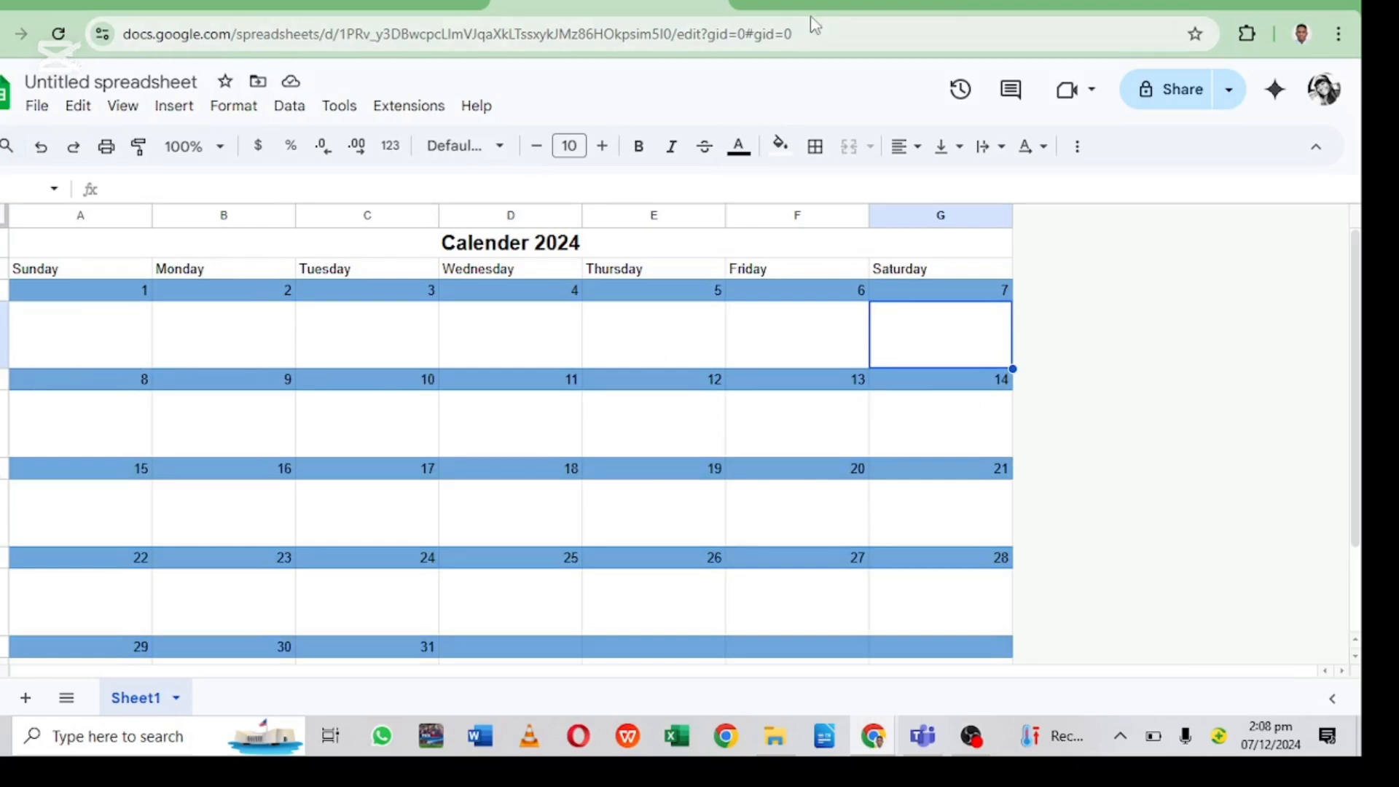
Step: Switch to ChatGPT and ask for 30 days of original, human-sounding LinkedIn topics for a virtual assistant, ranging from how-tos to normal topics, and review the reply
left_click(852, 4)
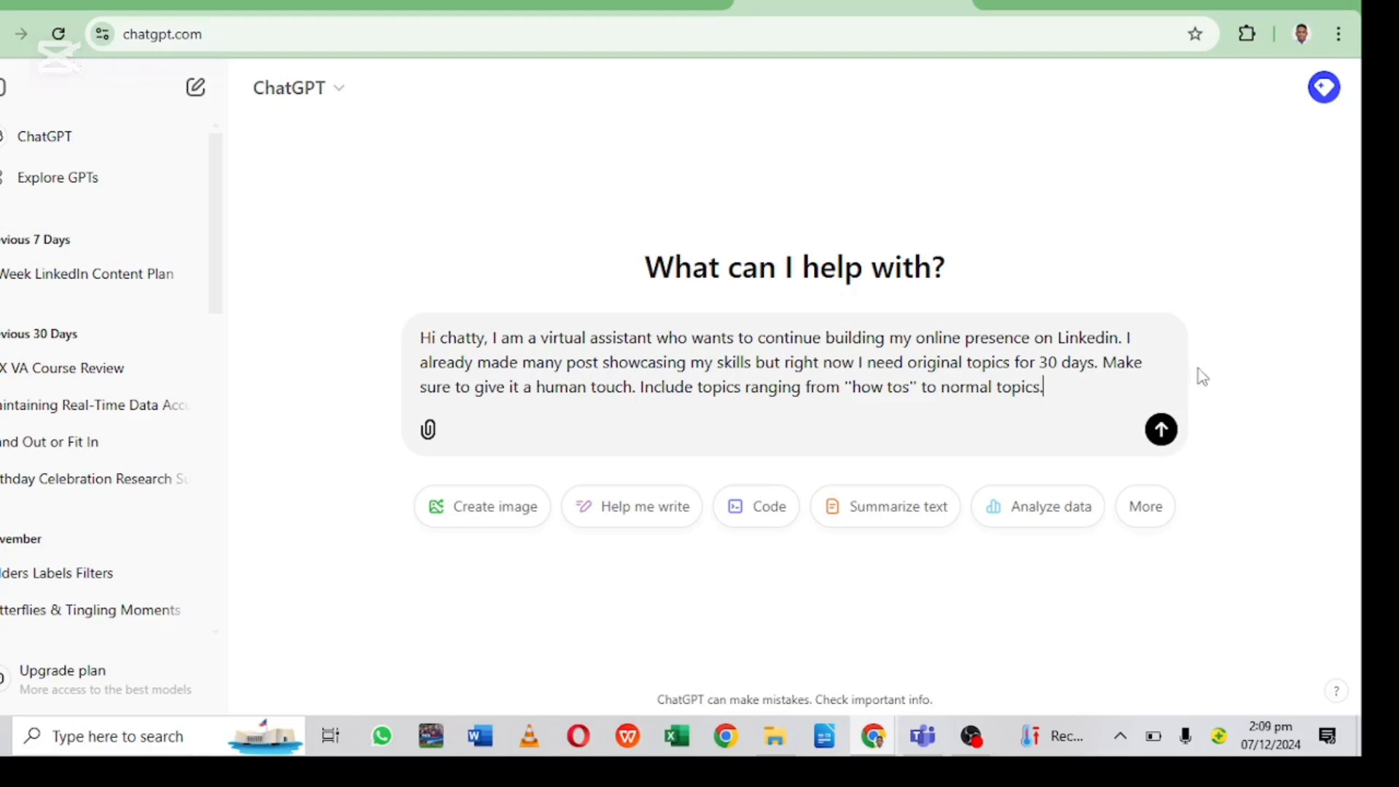
left_click(1161, 430)
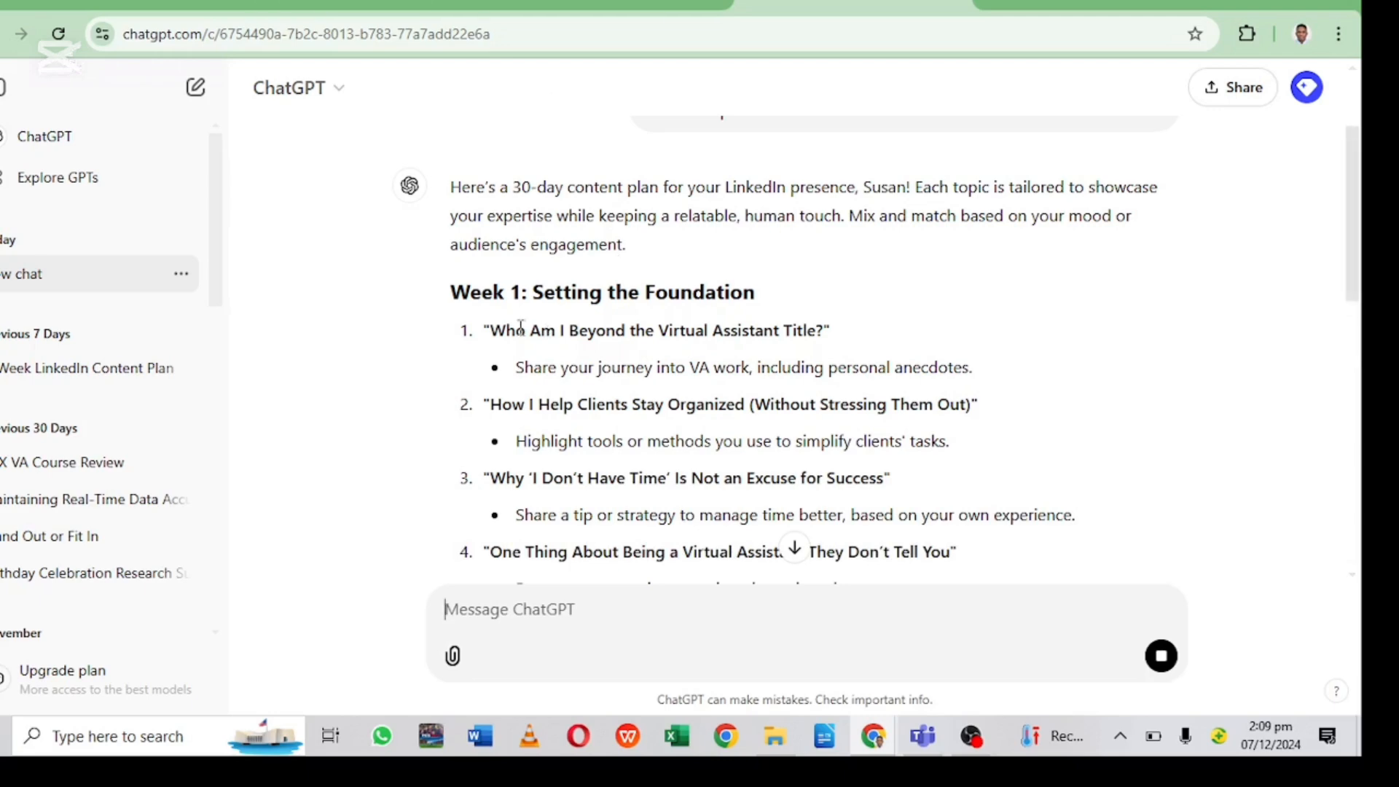
scroll(513, 300, "down", 5)
scroll(510, 299, "up", 6)
scroll(509, 297, "down", 4)
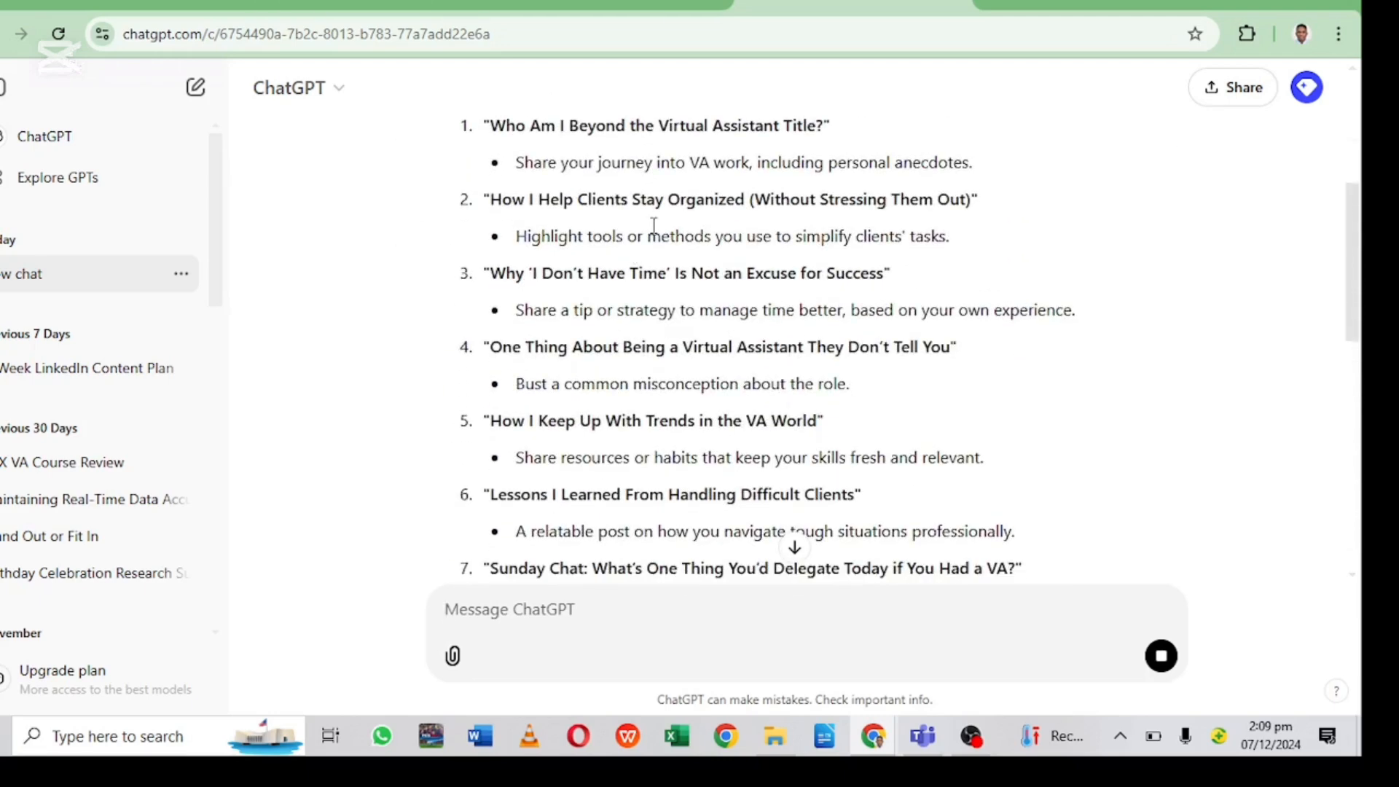
scroll(549, 175, "up", 6)
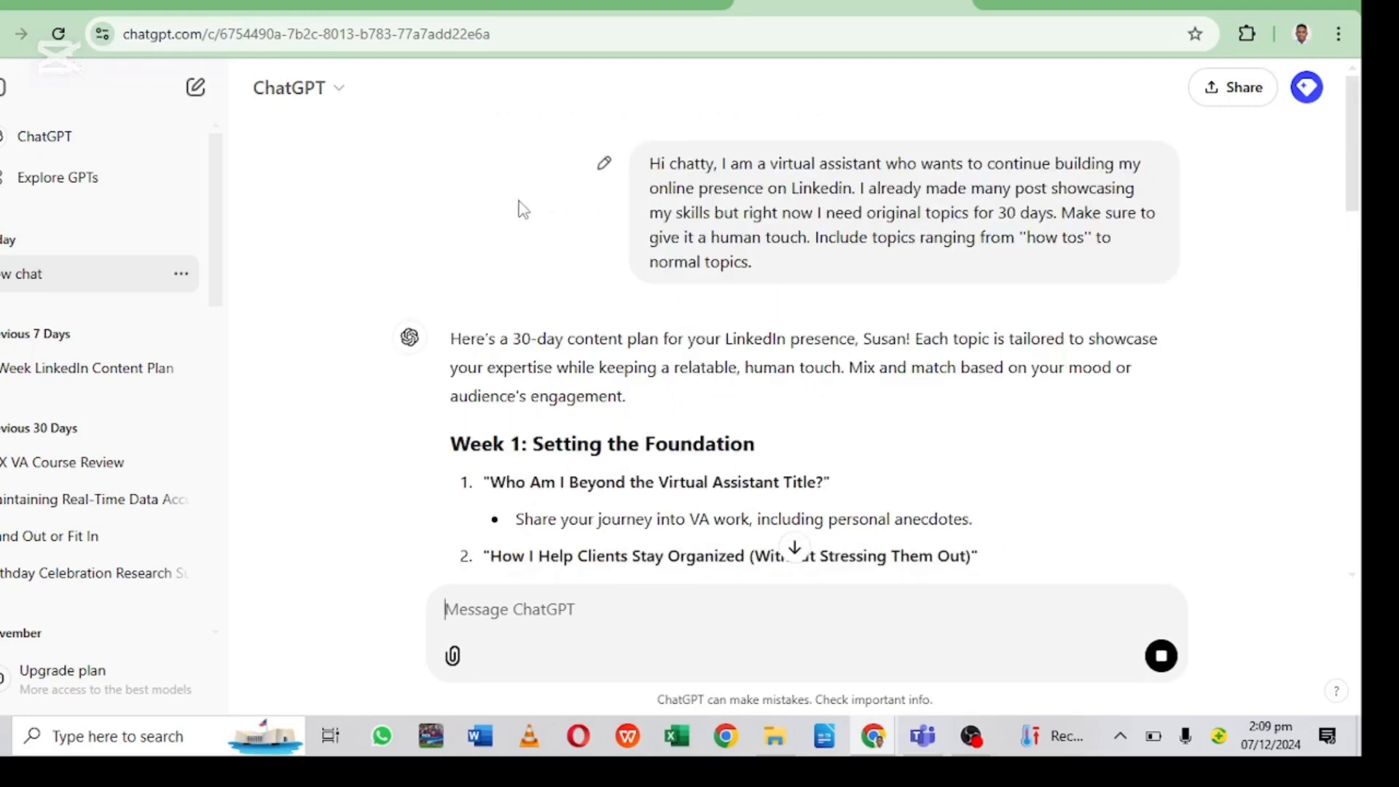
scroll(525, 209, "down", 5)
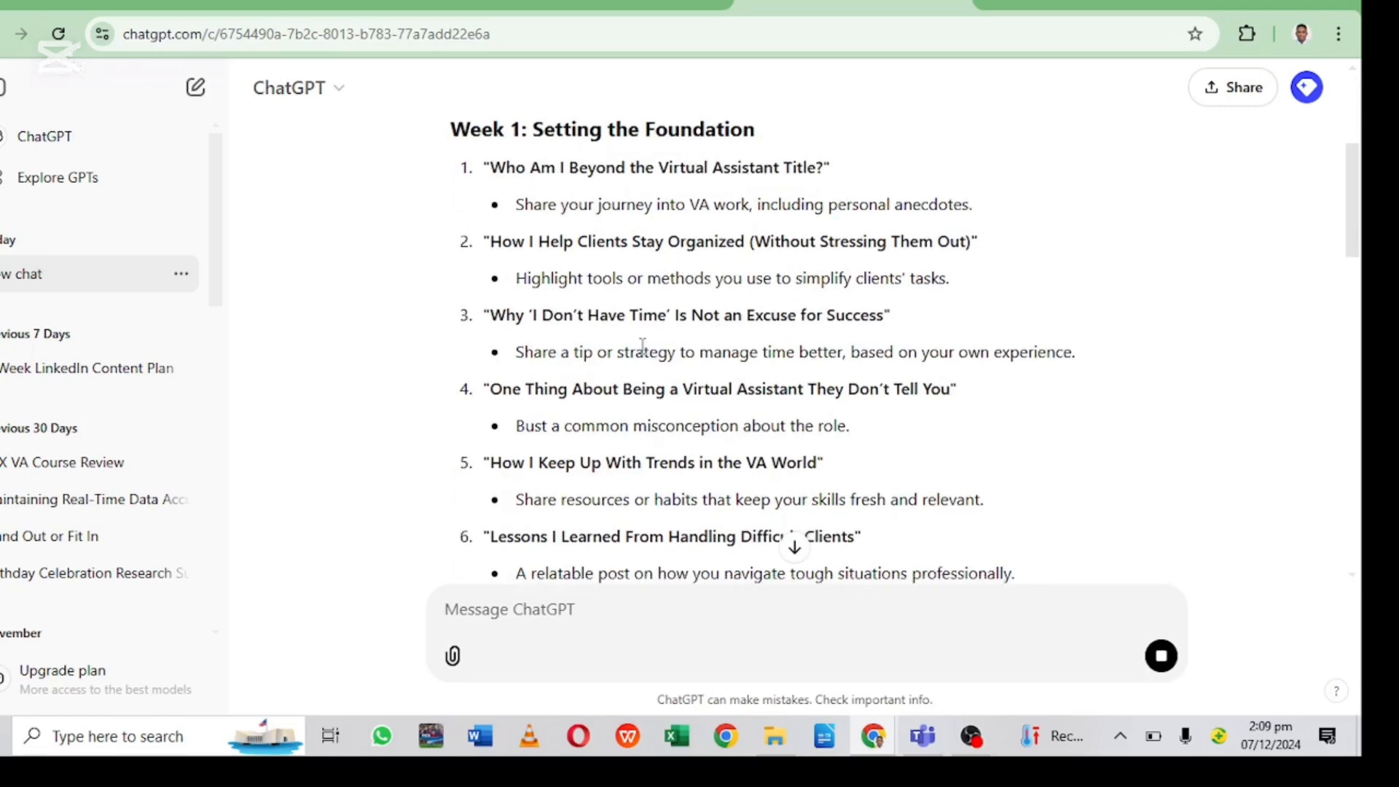
Step: Read through the 30 generated LinkedIn topics from week 1 to the end, and return to the week 1 list
scroll(645, 350, "down", 8)
scroll(624, 335, "down", 2)
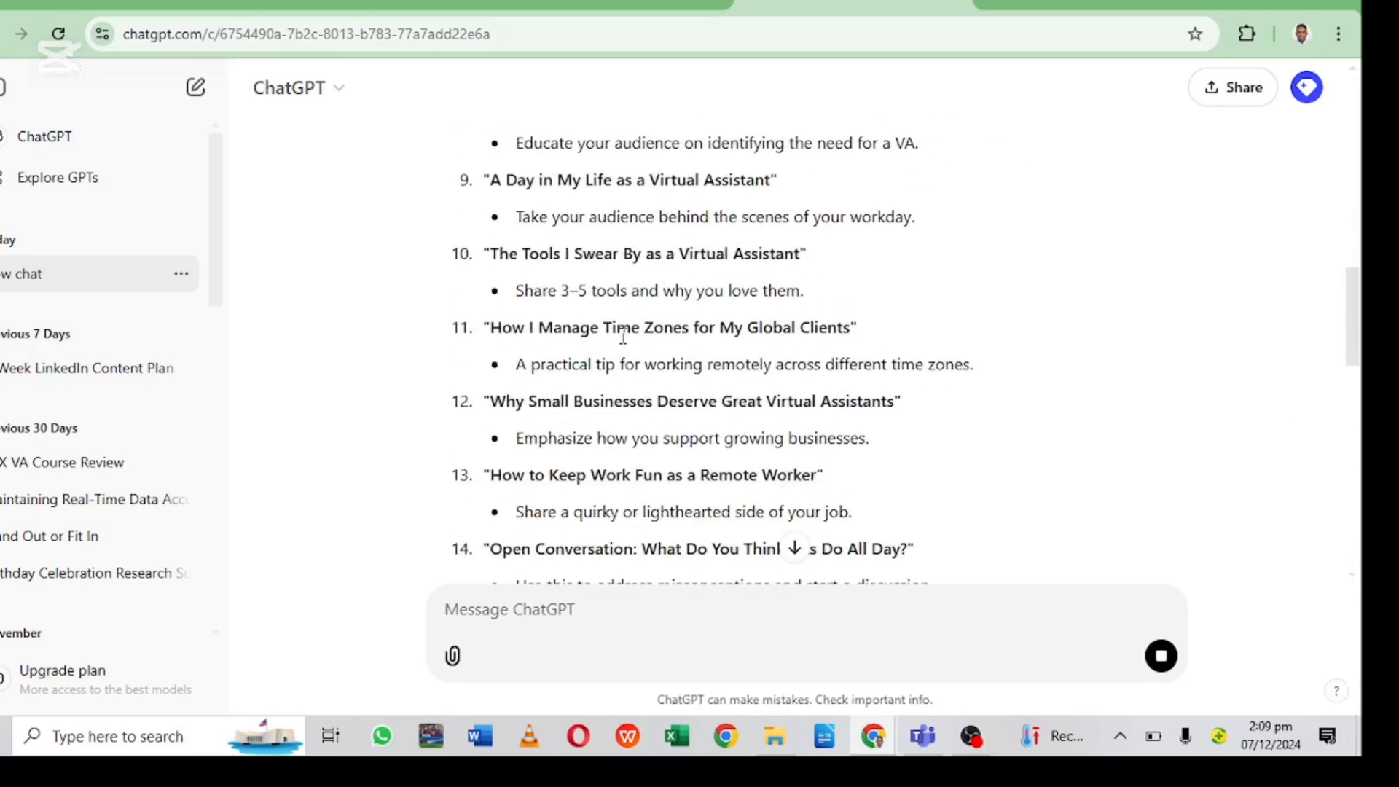
scroll(619, 346, "down", 15)
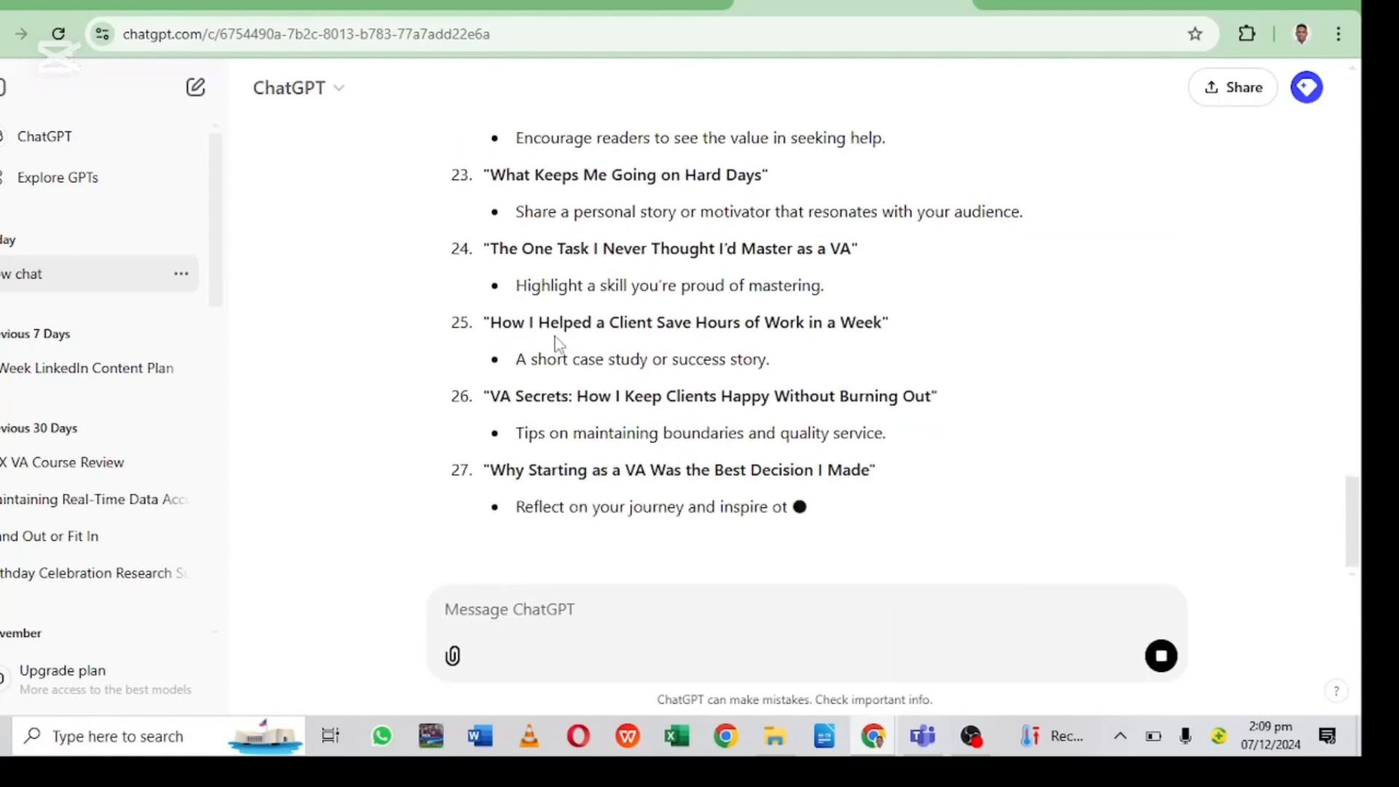
scroll(550, 348, "up", 5)
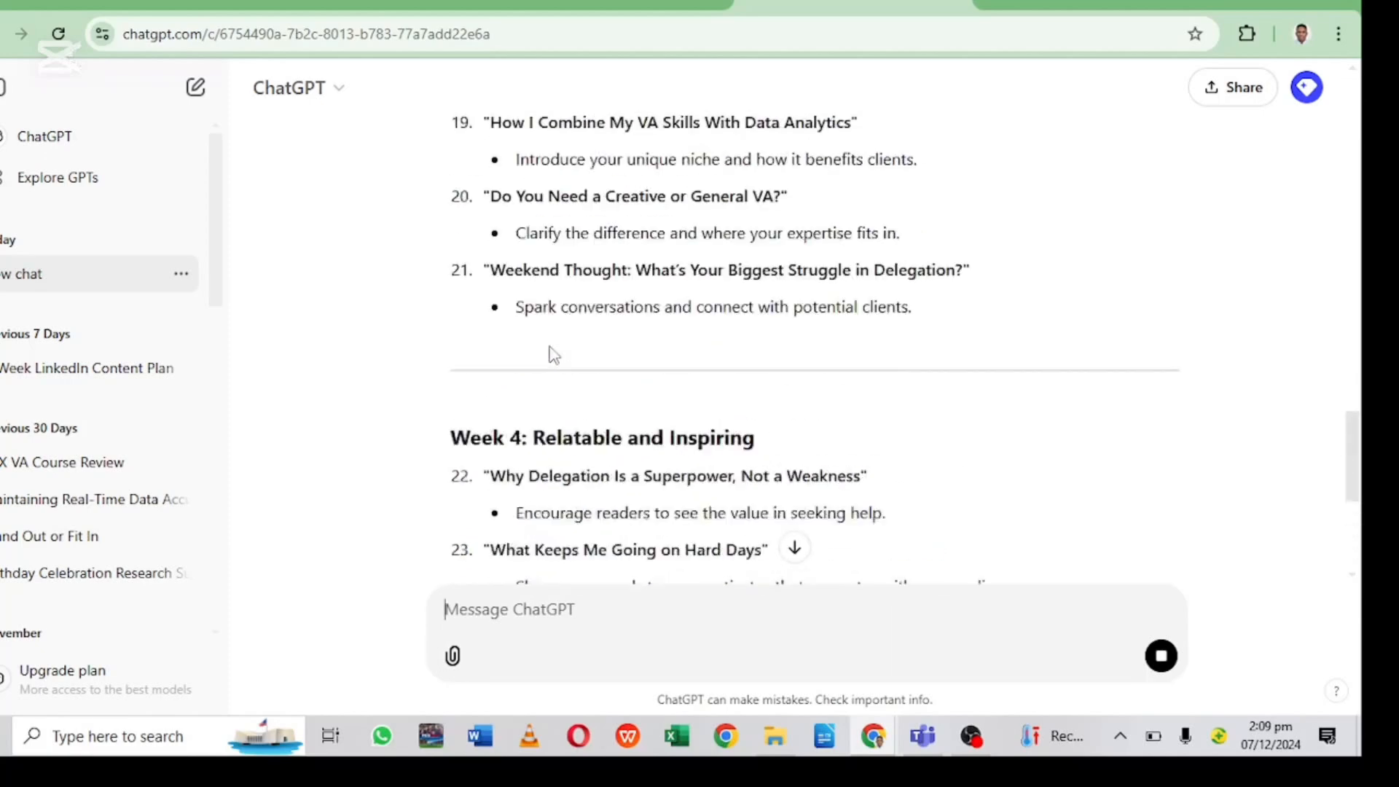
scroll(553, 335, "down", 5)
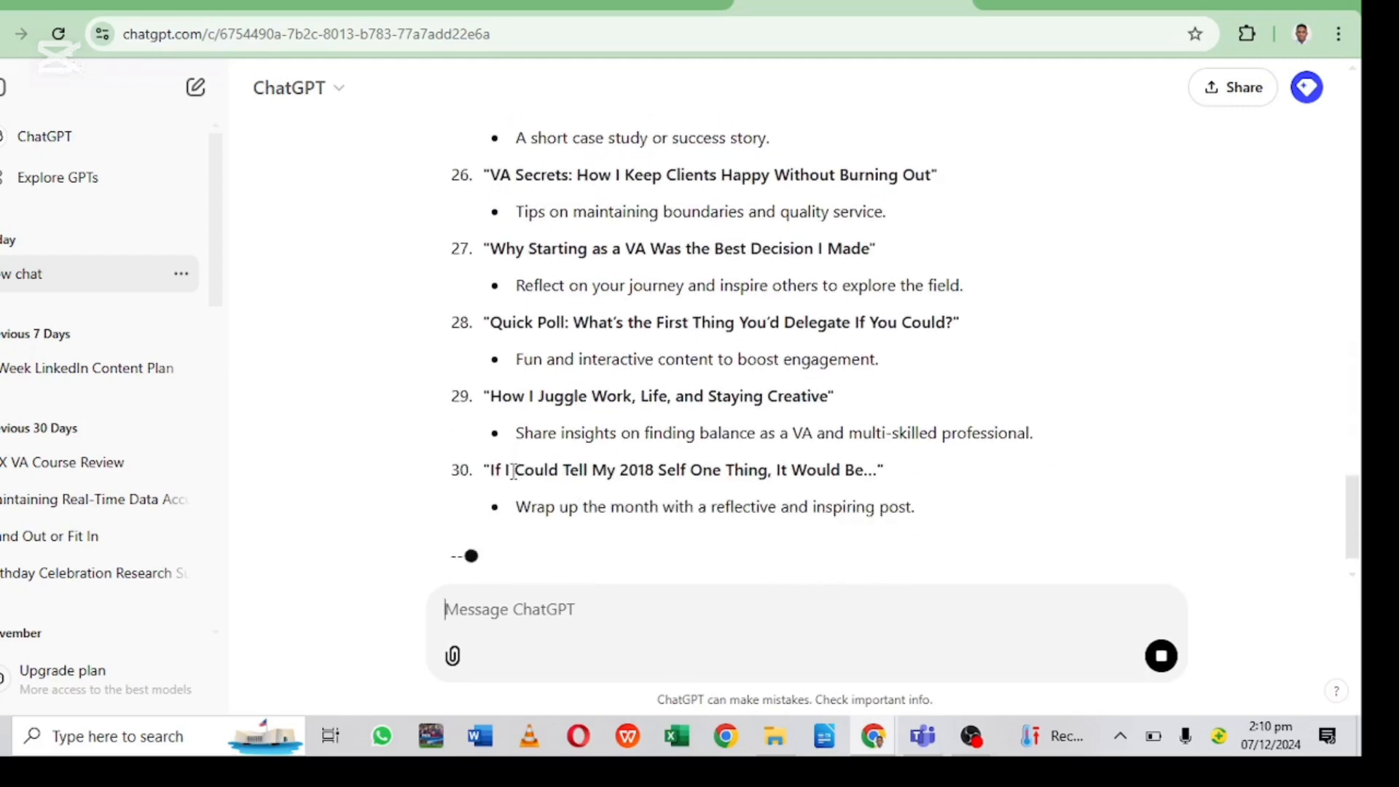
scroll(502, 455, "up", 20)
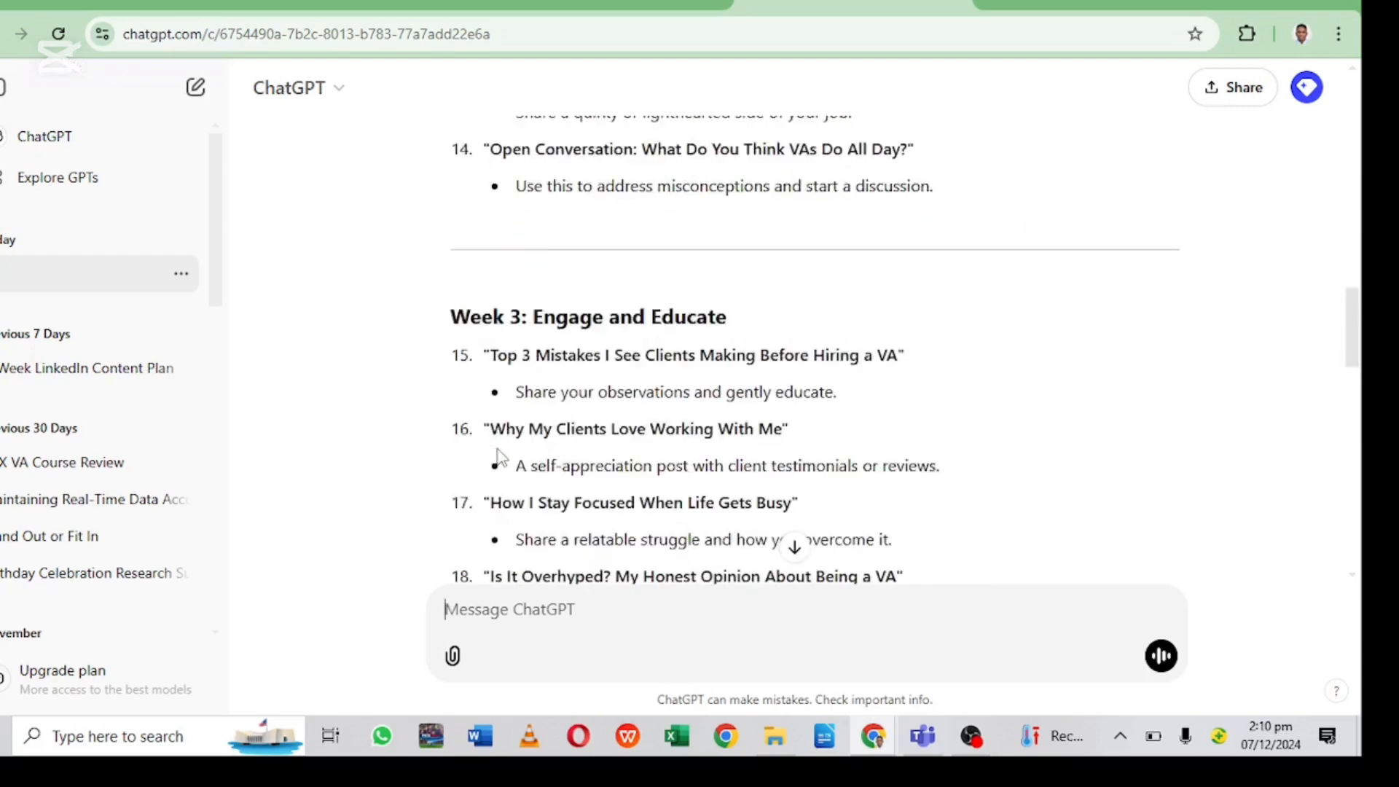
scroll(499, 448, "down", 3)
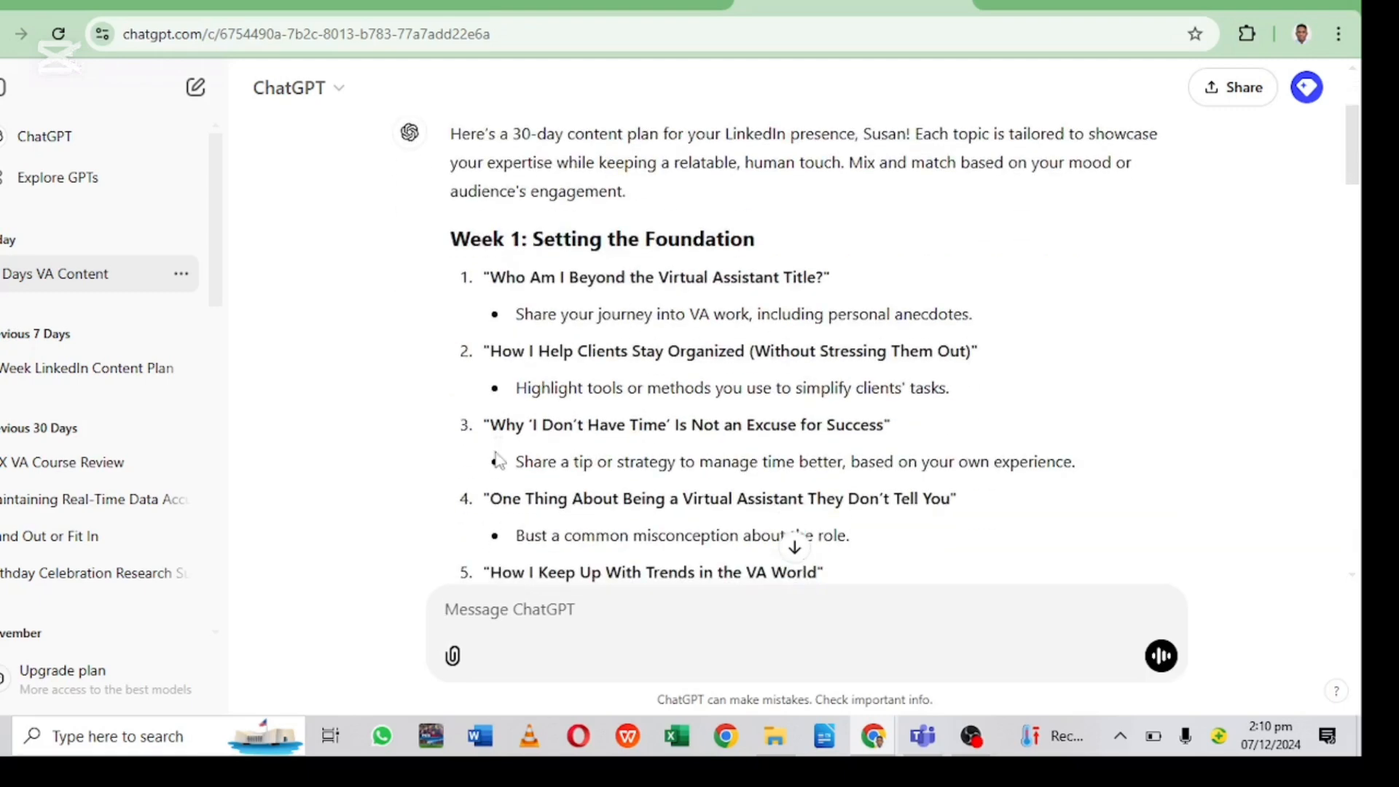
scroll(530, 337, "down", 2)
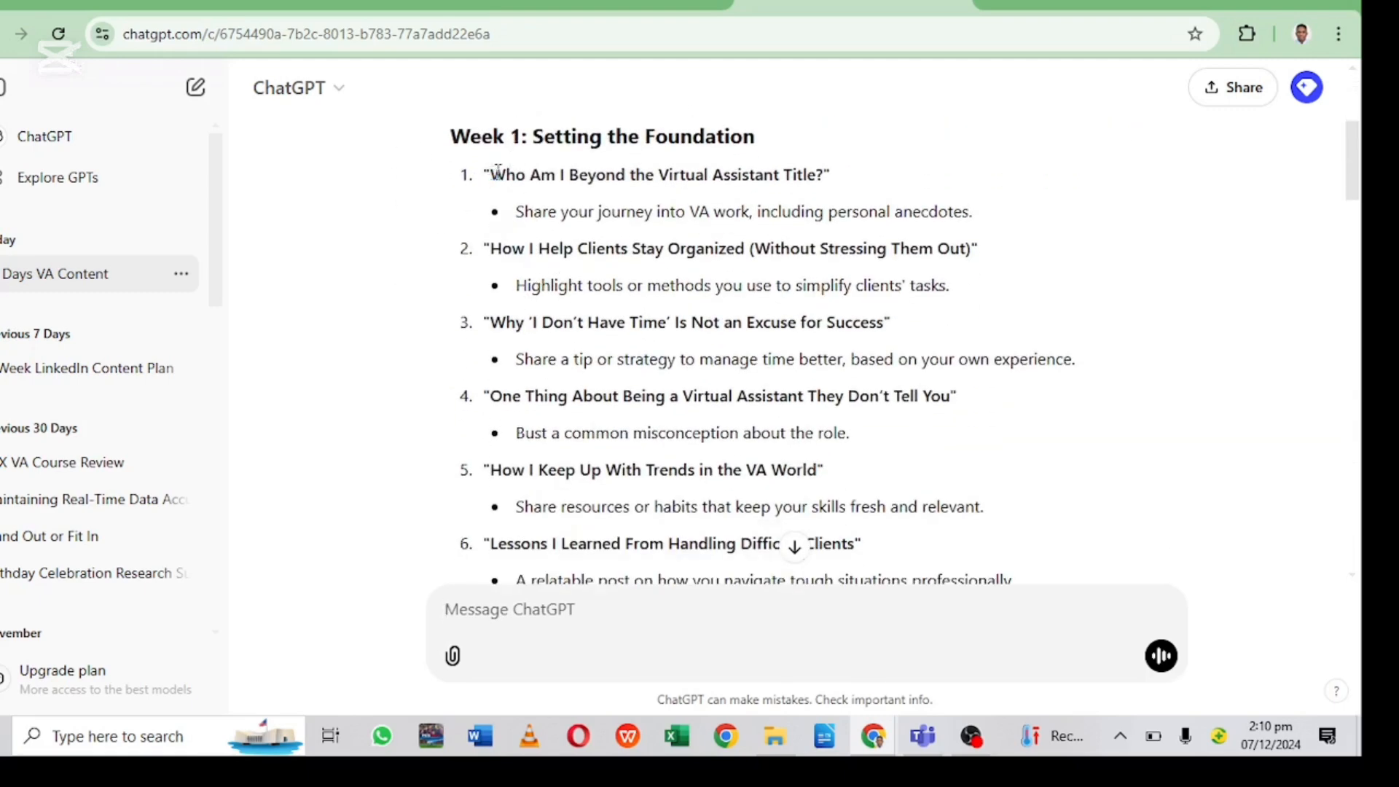
Step: Copy the title of topic 1, "Who Am I Beyond the Virtual Assistant Title?", without its quotation marks
left_click_drag(498, 169, 822, 193)
right_click(717, 164)
left_click(510, 191)
left_click_drag(486, 176, 837, 213)
left_click(855, 175)
left_click_drag(493, 176, 825, 176)
right_click(751, 175)
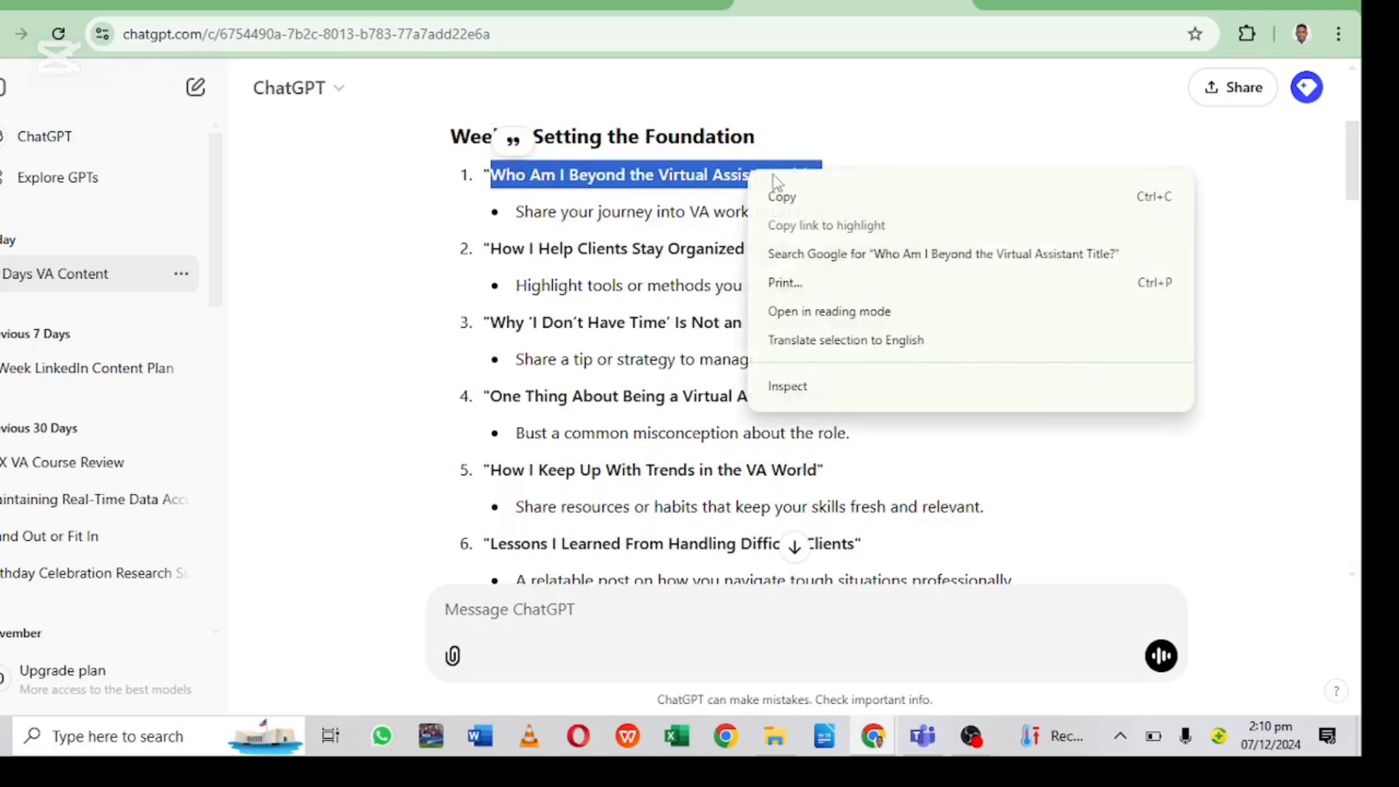
left_click(802, 203)
Step: Switch to the Google Sheets calendar and paste the copied title into the empty cell below Sunday 1
left_click(615, 9)
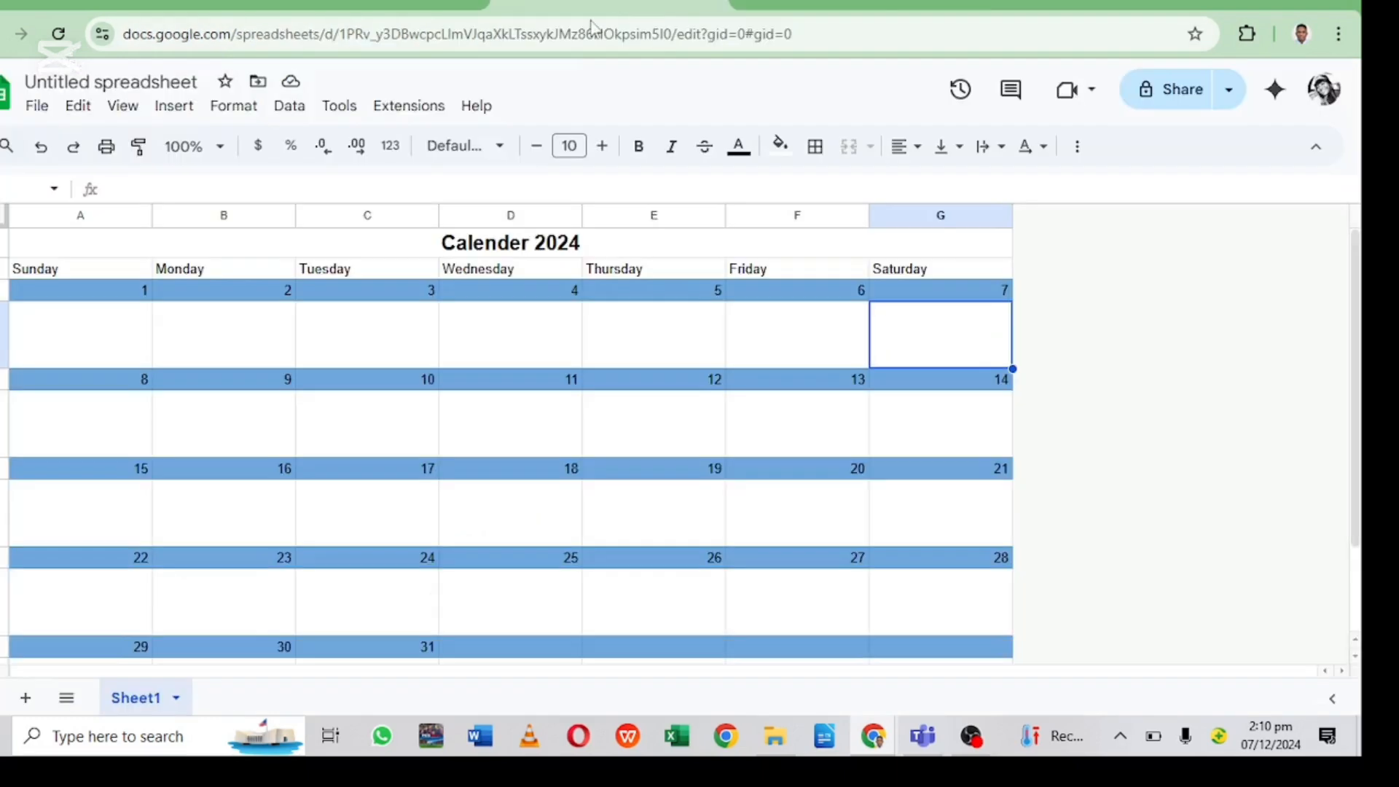
left_click(64, 343)
right_click(73, 342)
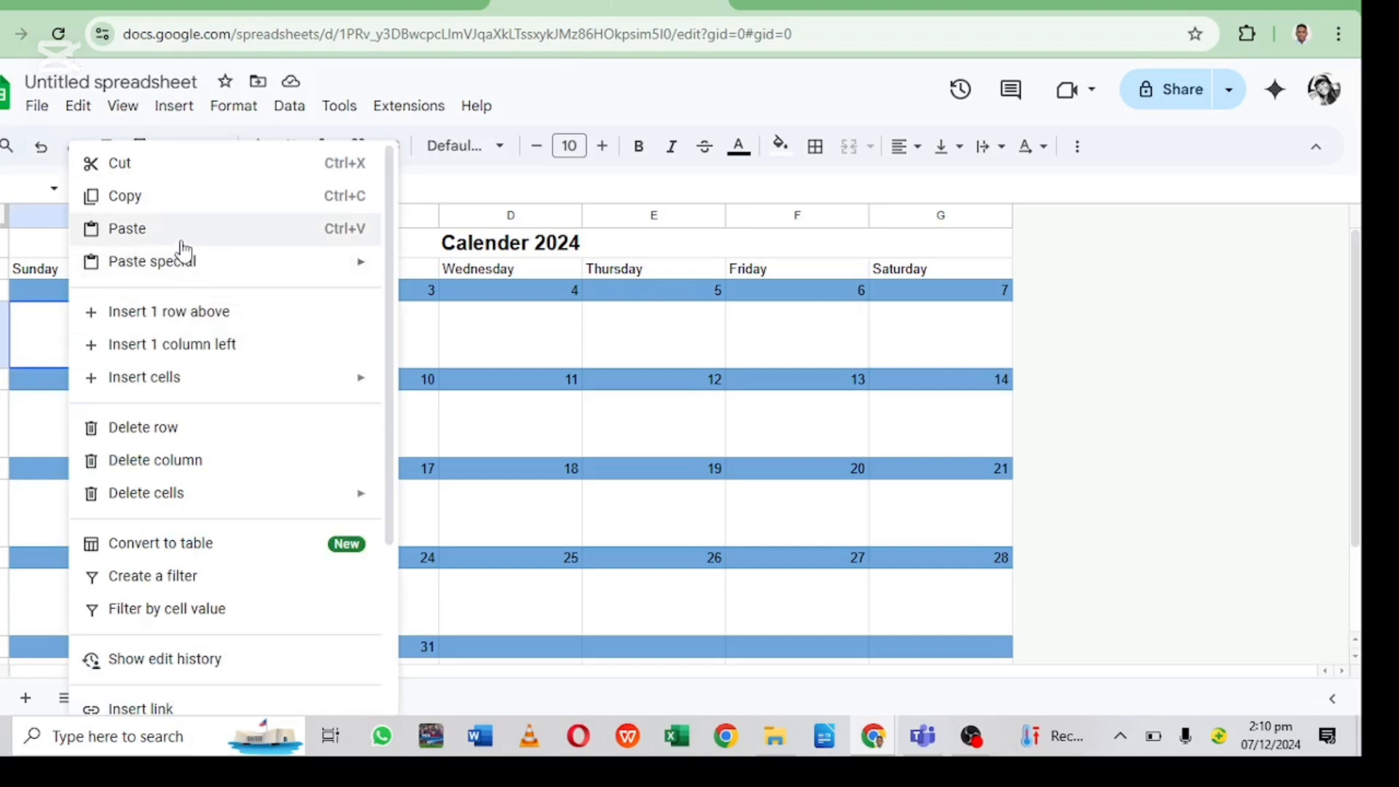
left_click(183, 242)
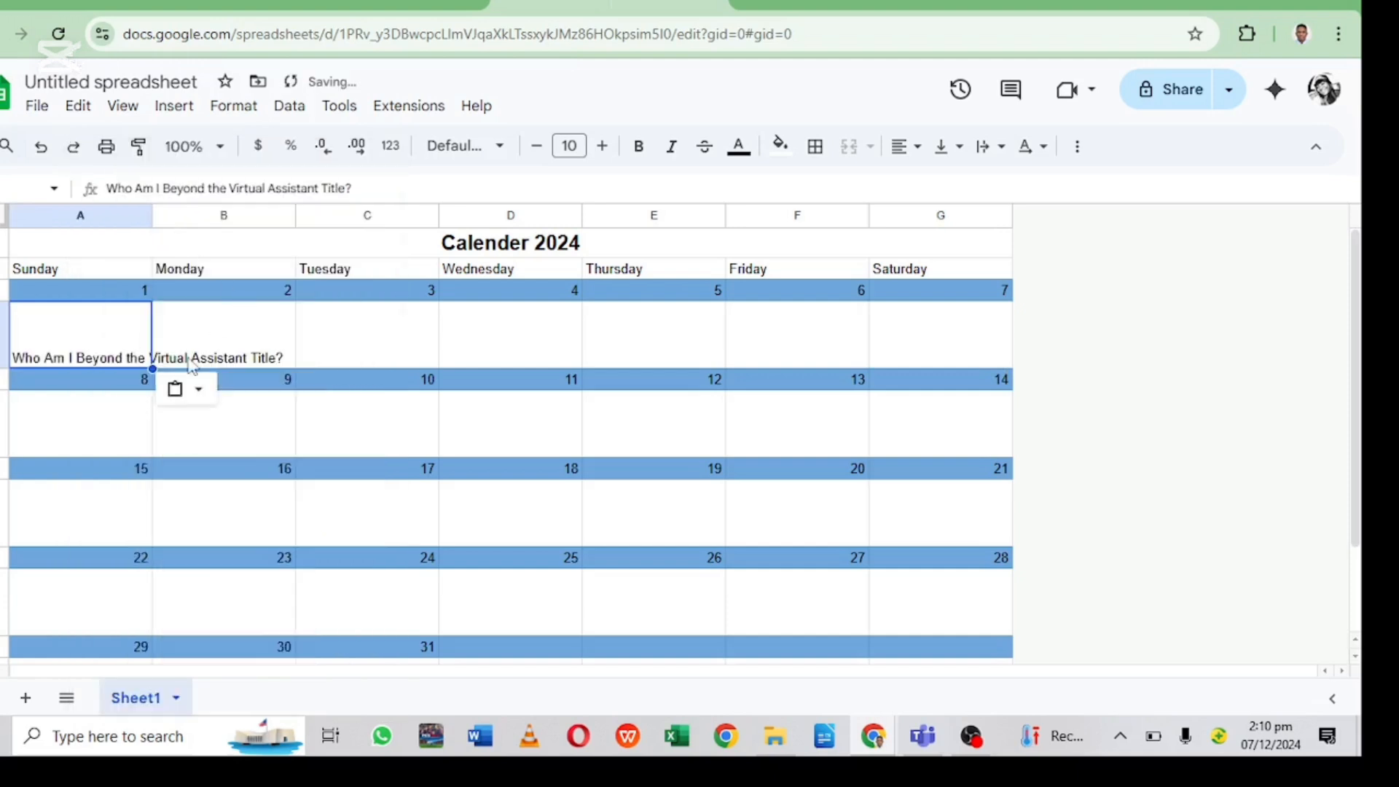
left_click(239, 335)
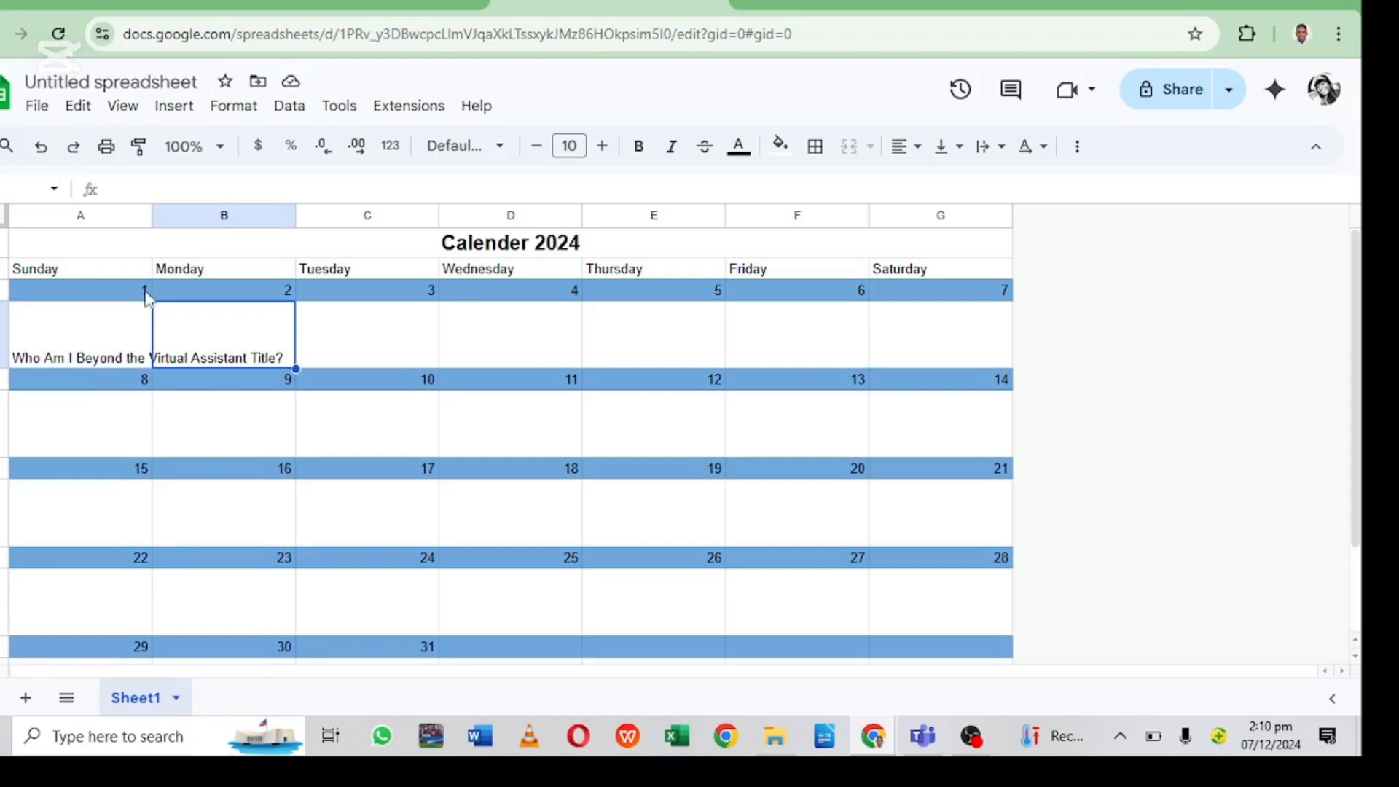
Step: Wrap the text of the topic in the cell below Sunday 1
left_click(112, 339)
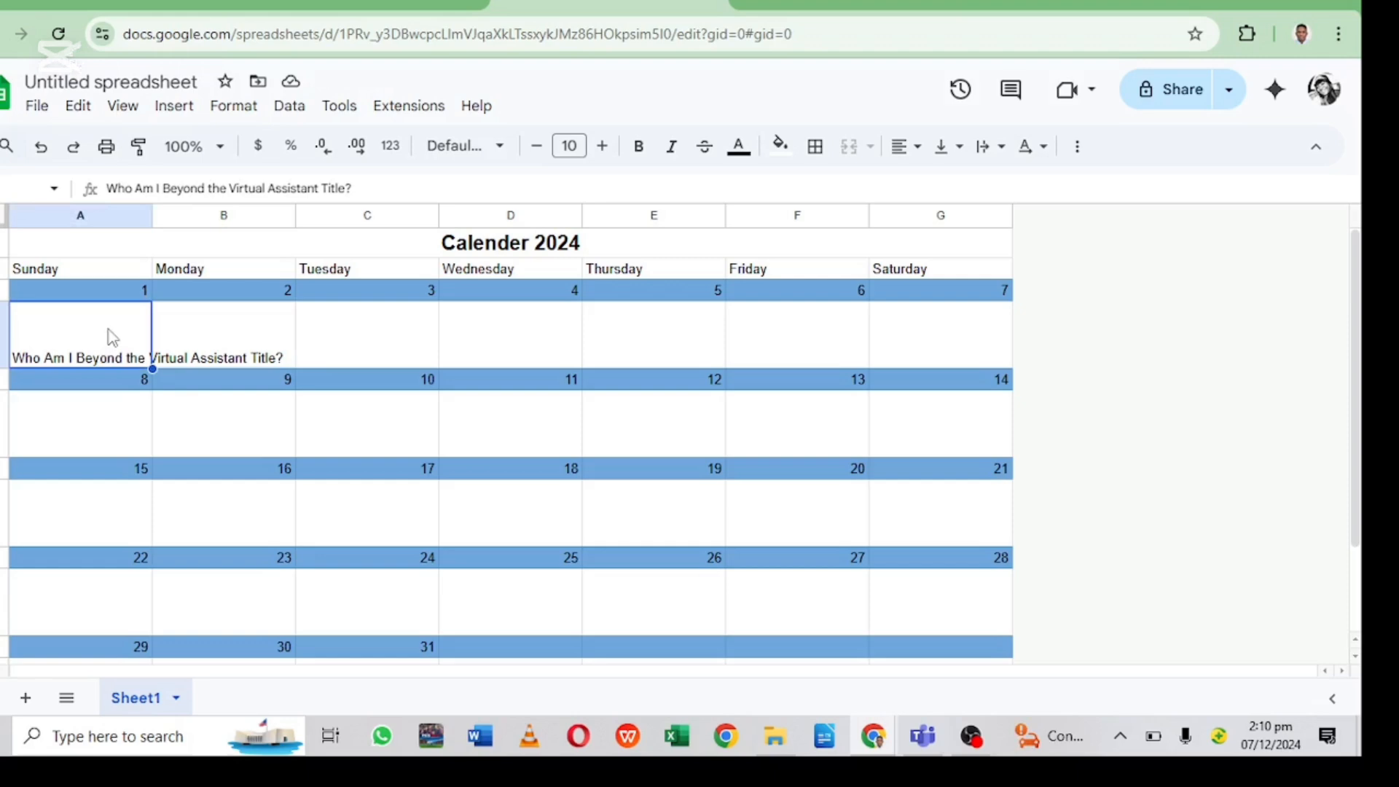
left_click(235, 108)
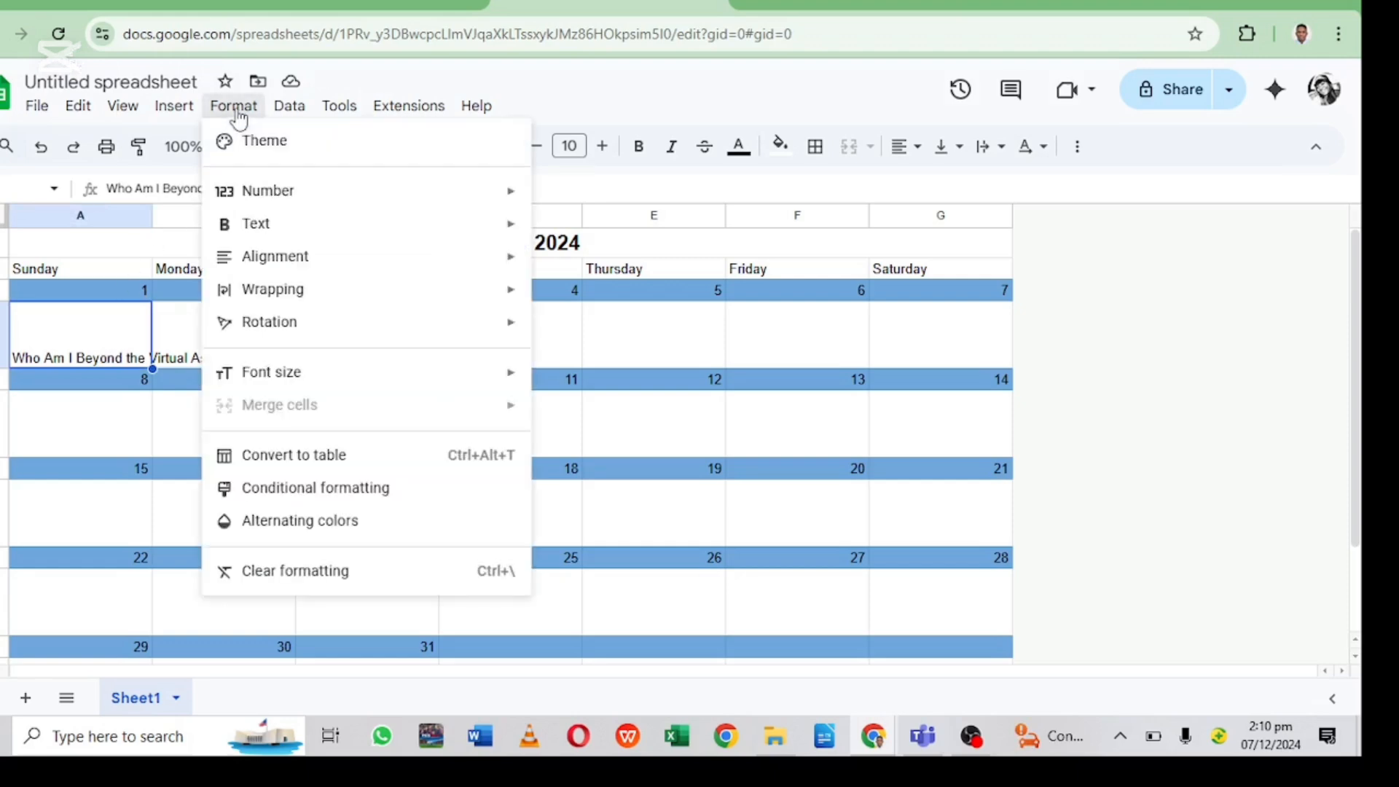
mouse_move(250, 296)
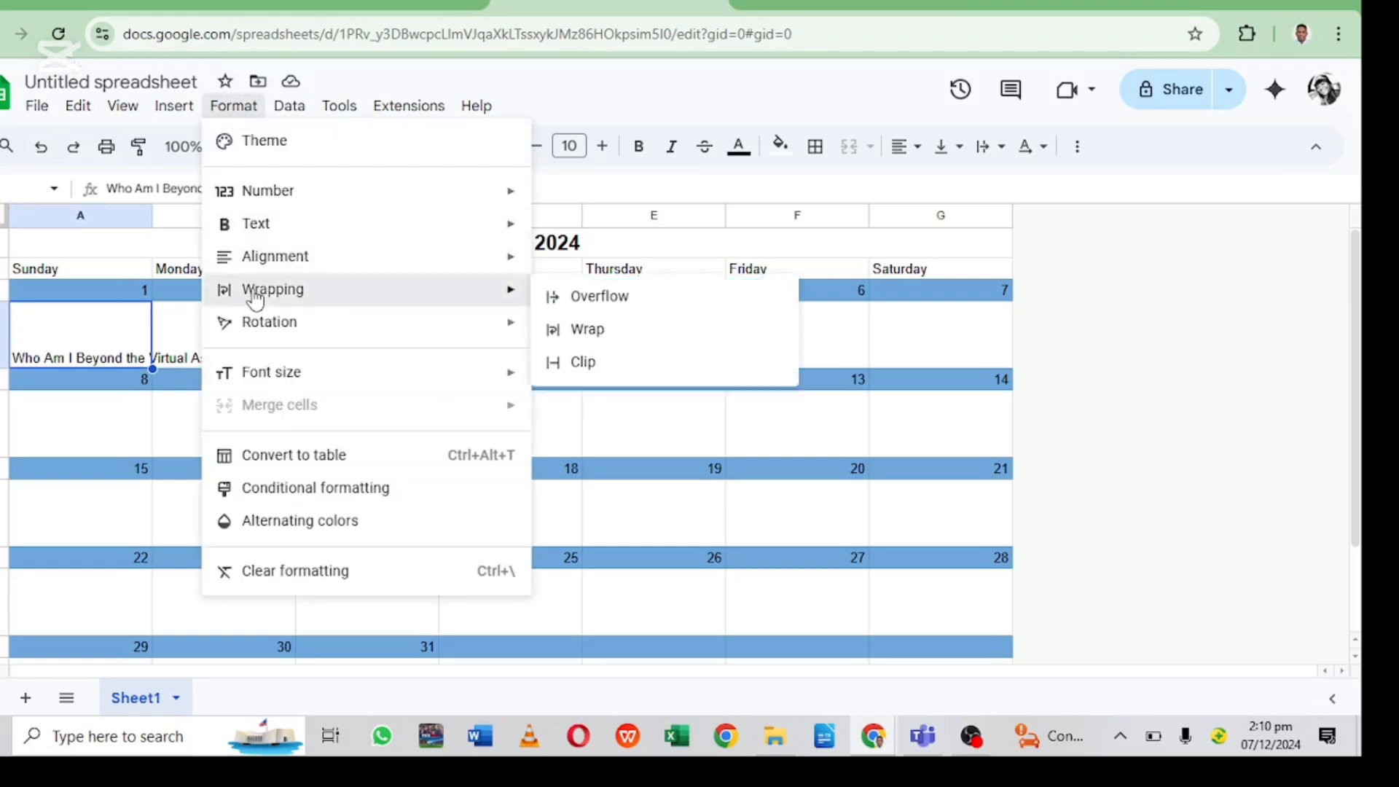
left_click(582, 343)
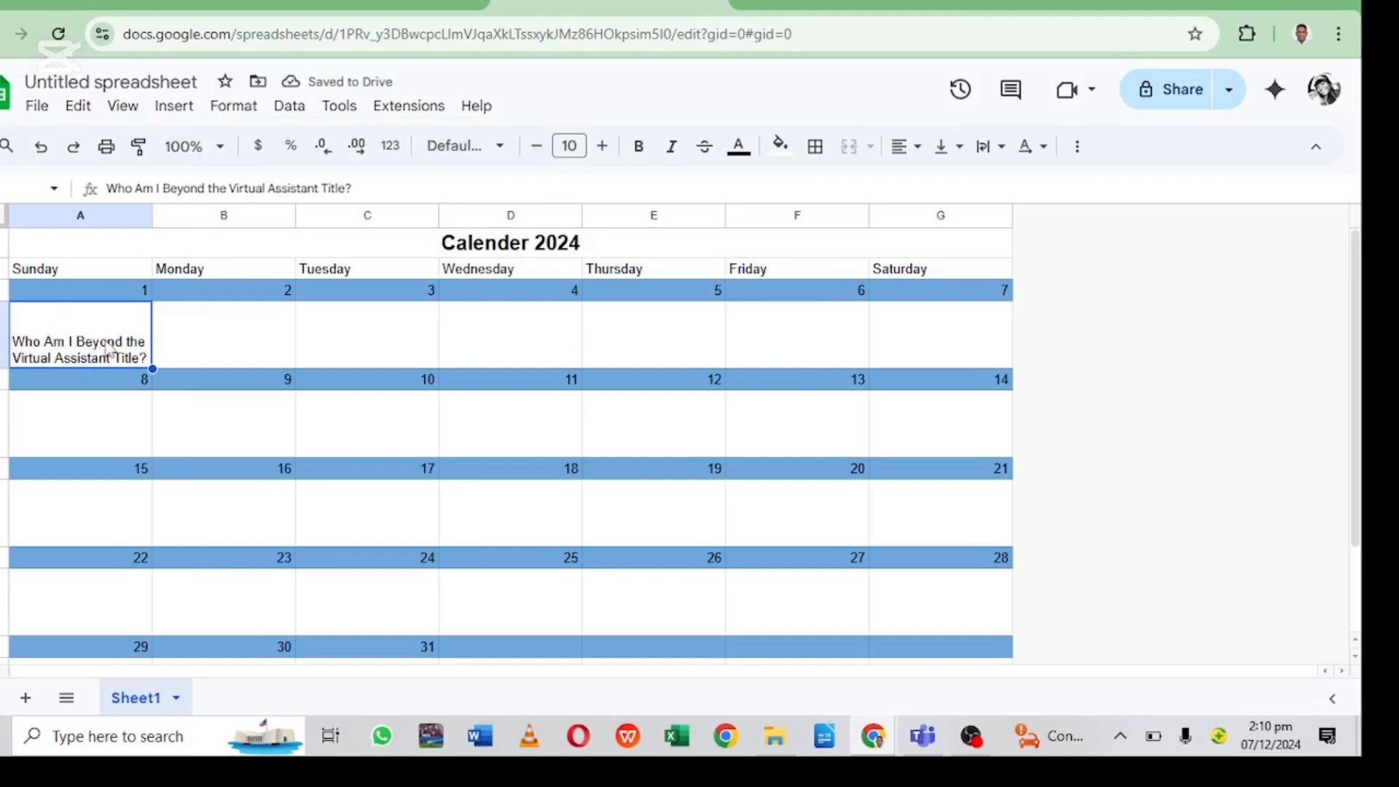
left_click(185, 347)
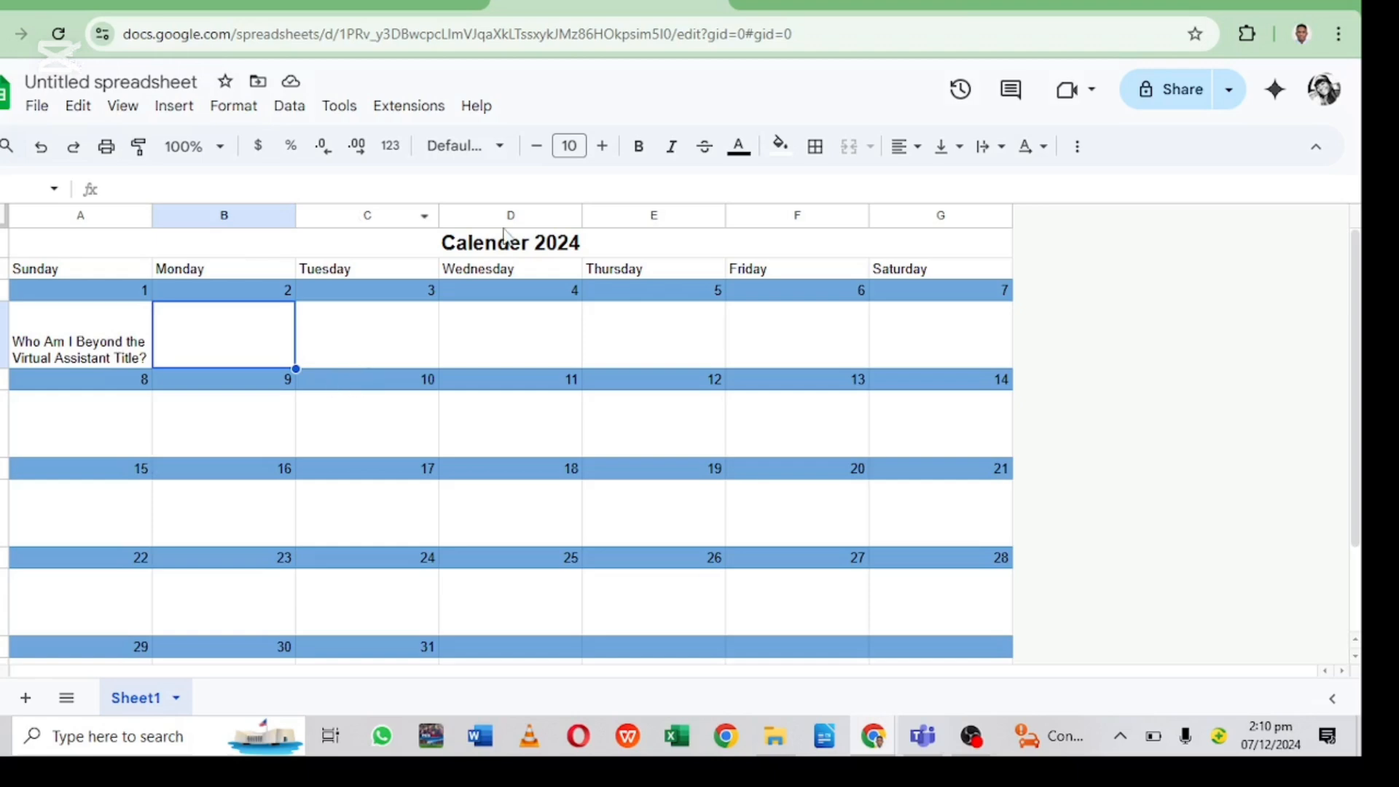
Step: Switch to ChatGPT and copy topic 7's question, "What's One Thing You'd Delegate Today if You Had a VA?", without the "Sunday Chat:" prefix
left_click(801, 8)
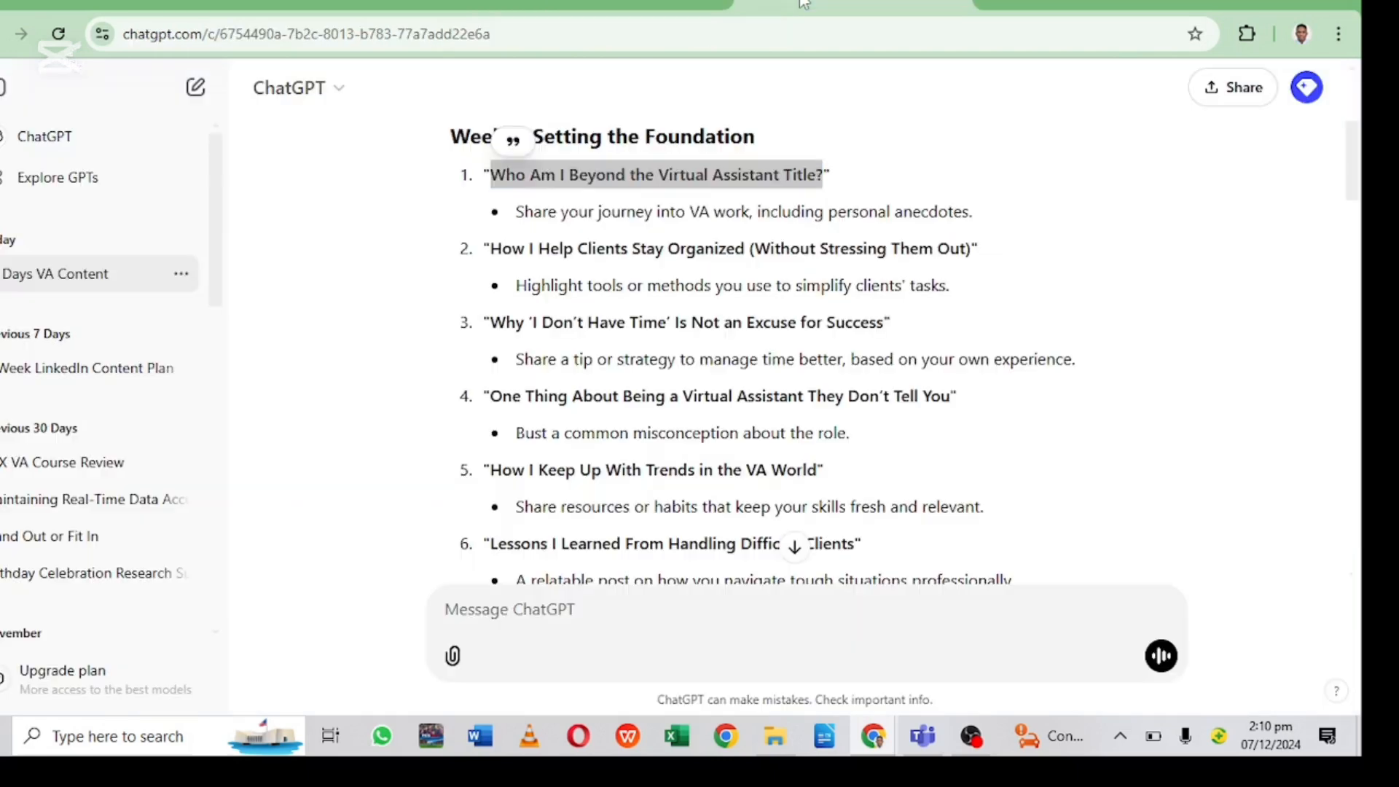
scroll(429, 328, "down", 4)
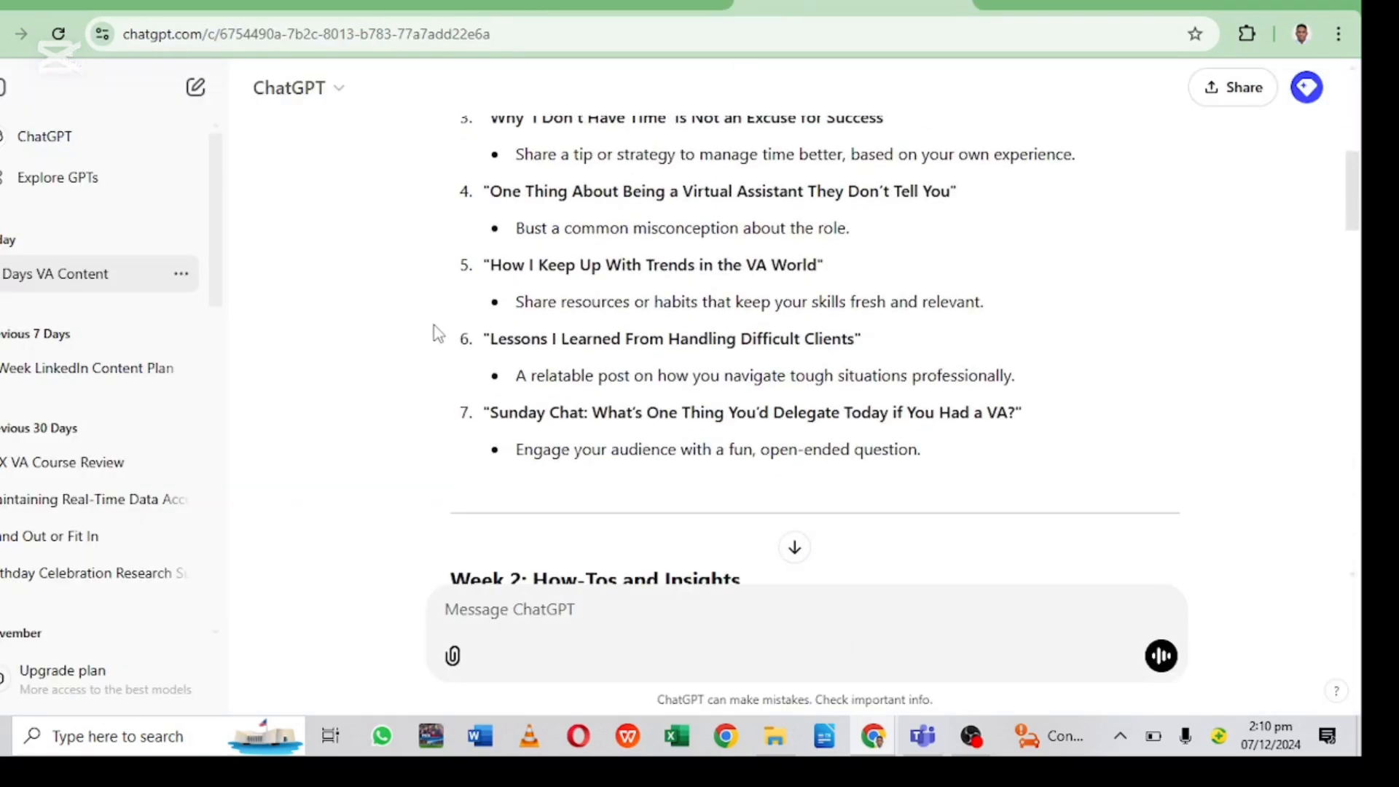
scroll(437, 331, "up", 5)
scroll(519, 399, "down", 3)
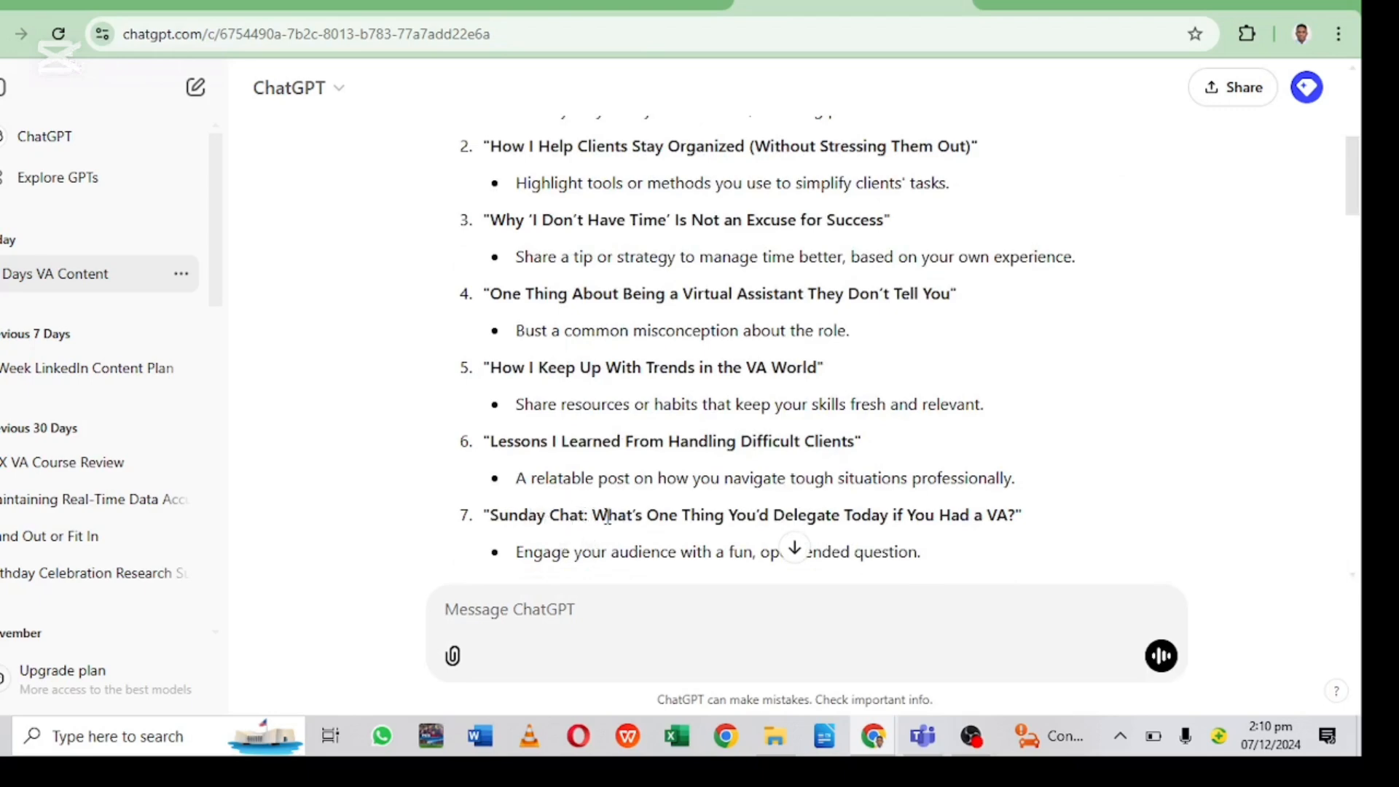
left_click_drag(590, 514, 1022, 515)
right_click(960, 521)
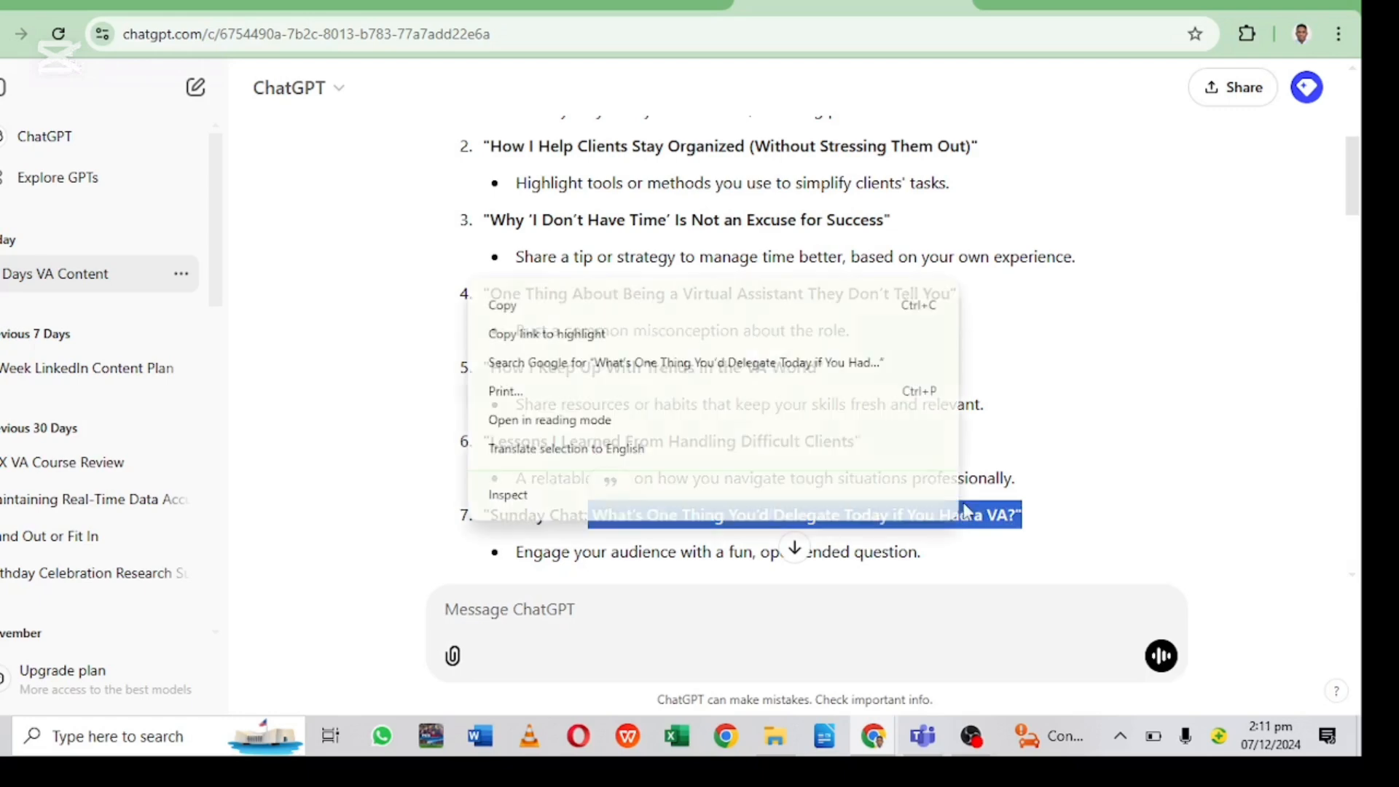
left_click(600, 314)
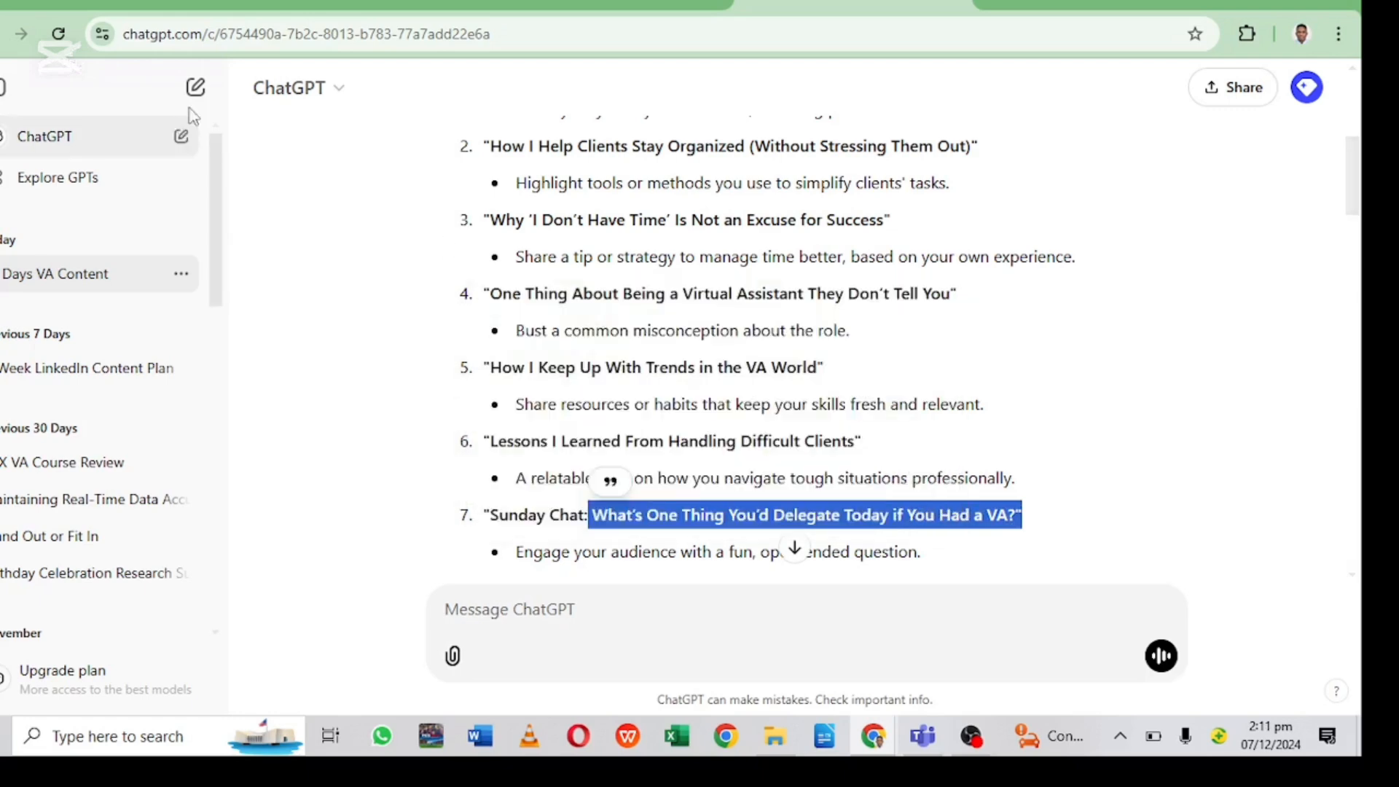
Step: Switch to the Google Sheets calendar and replace the topic below Sunday 1 with the copied delegation question
left_click(510, 9)
left_click(76, 344)
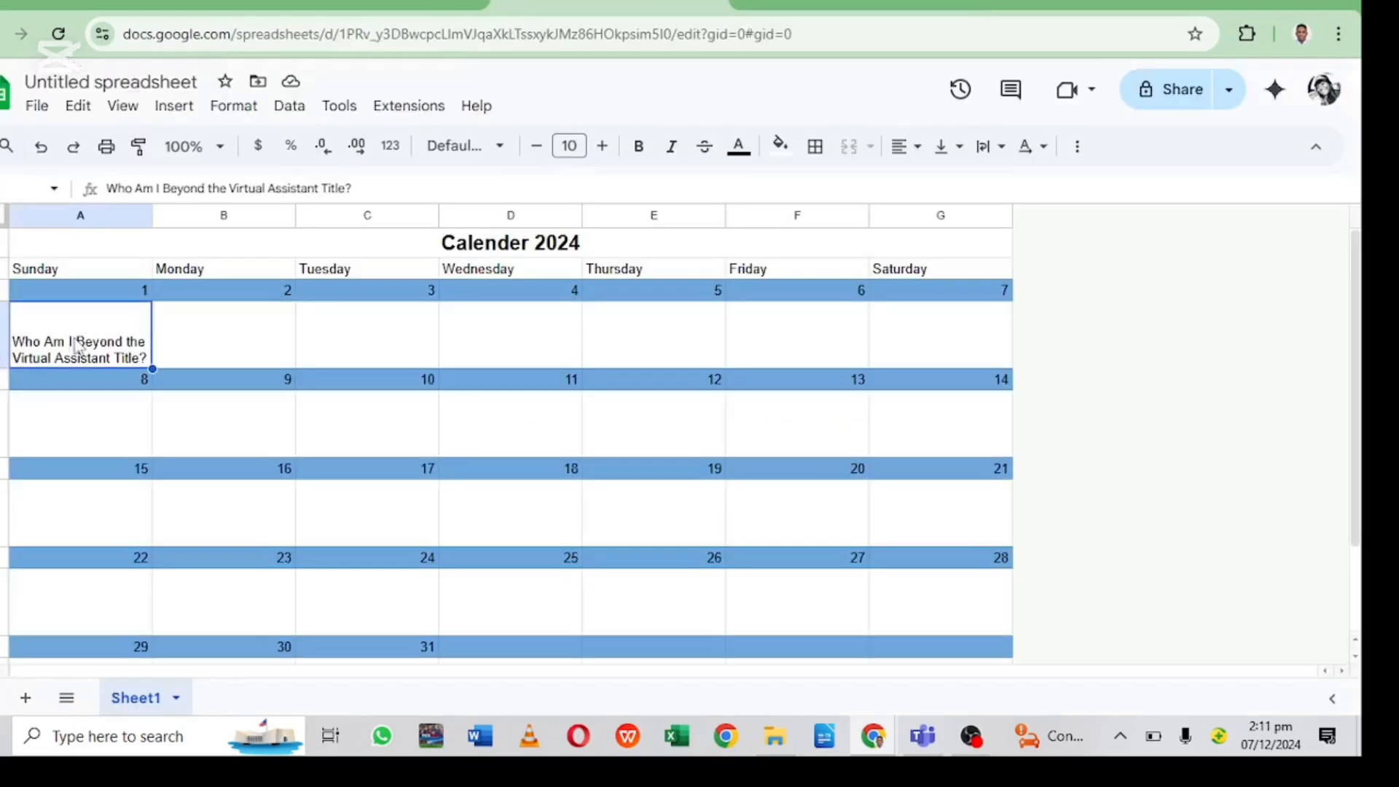
key("Delete")
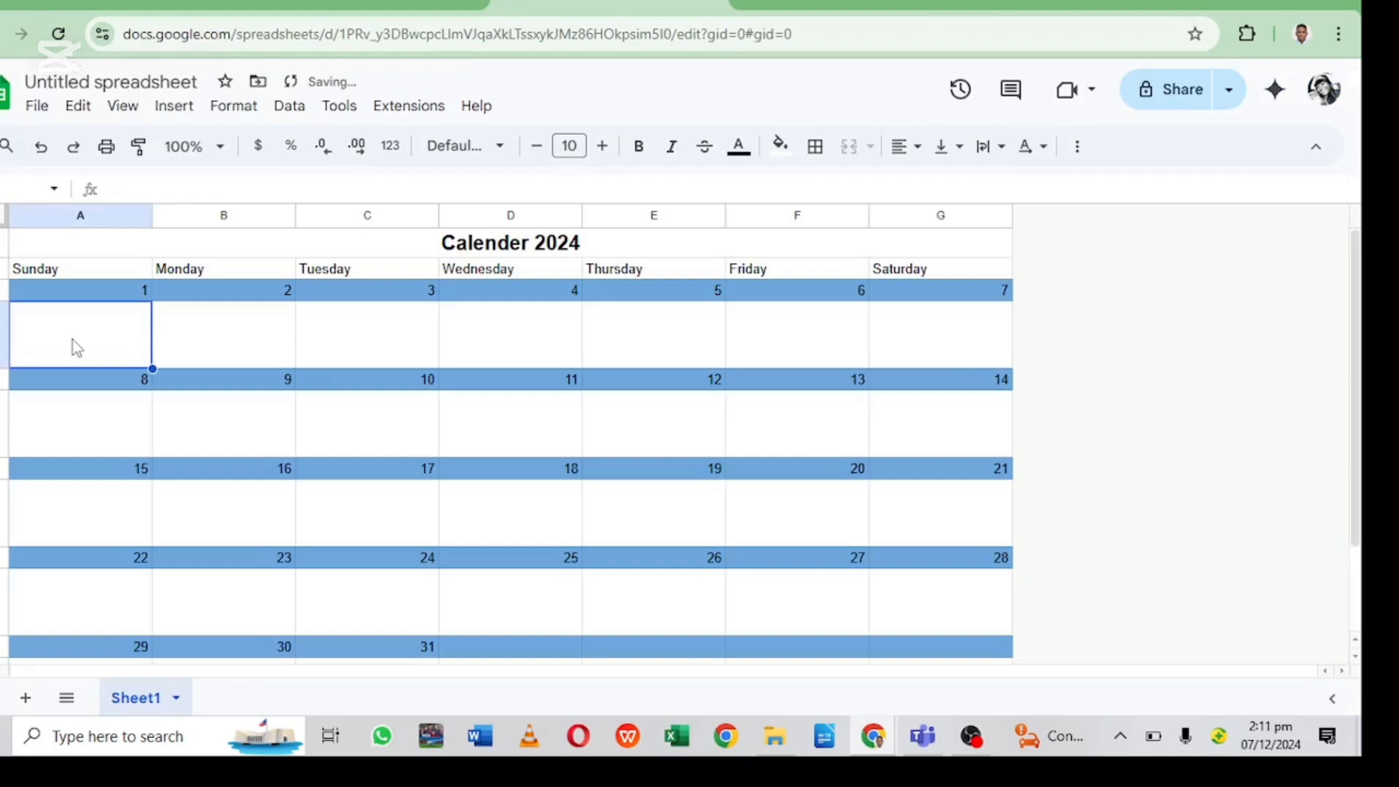
right_click(68, 345)
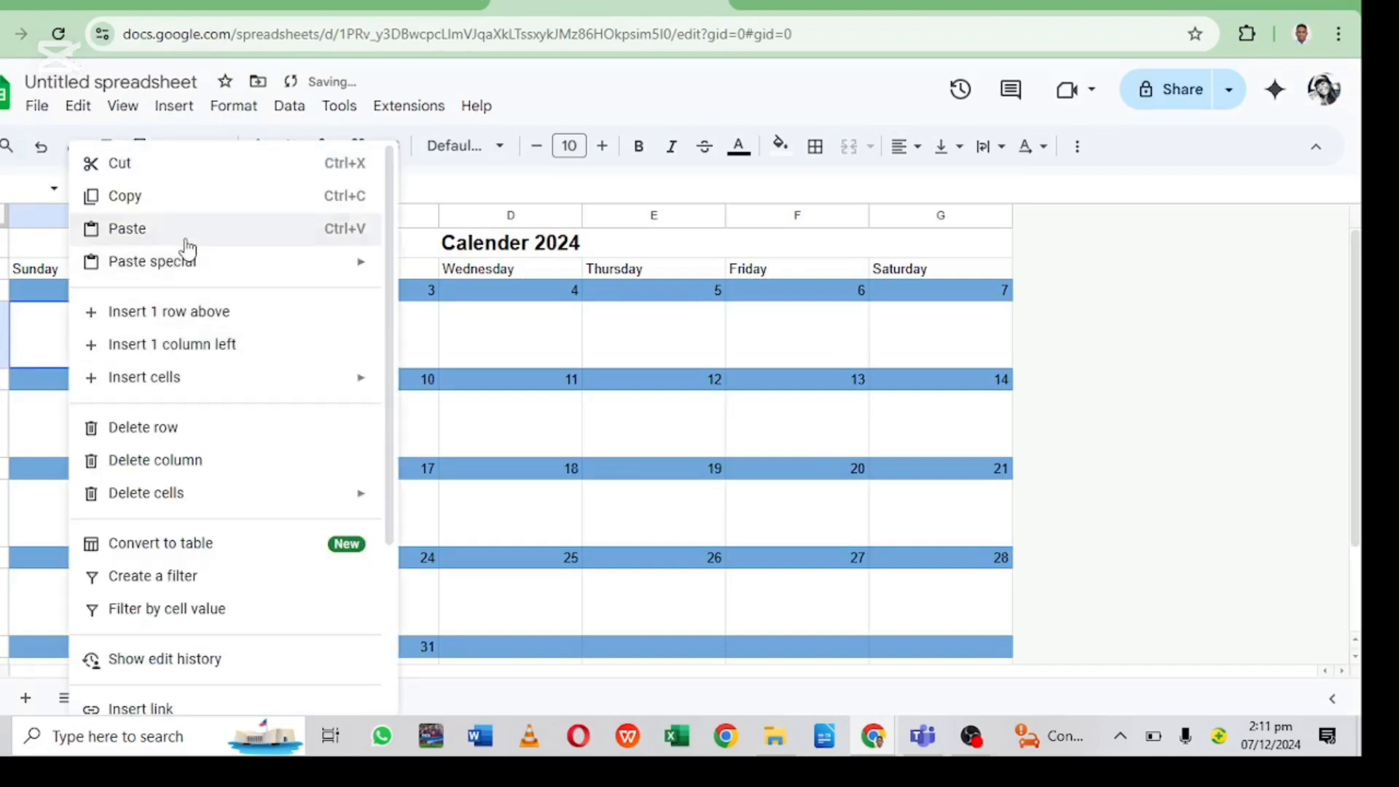
left_click(186, 231)
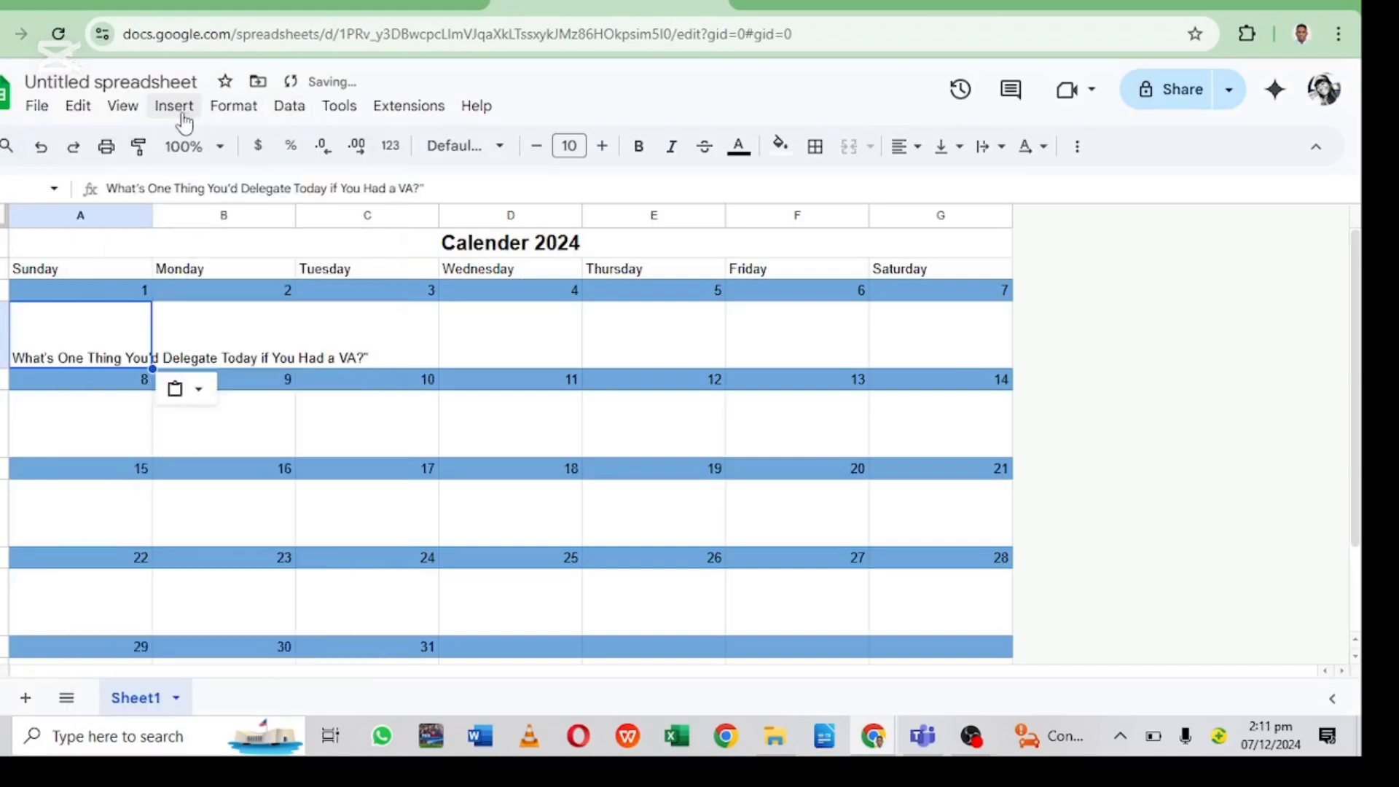
Step: Wrap the delegation question within its cell below Sunday 1
left_click(235, 106)
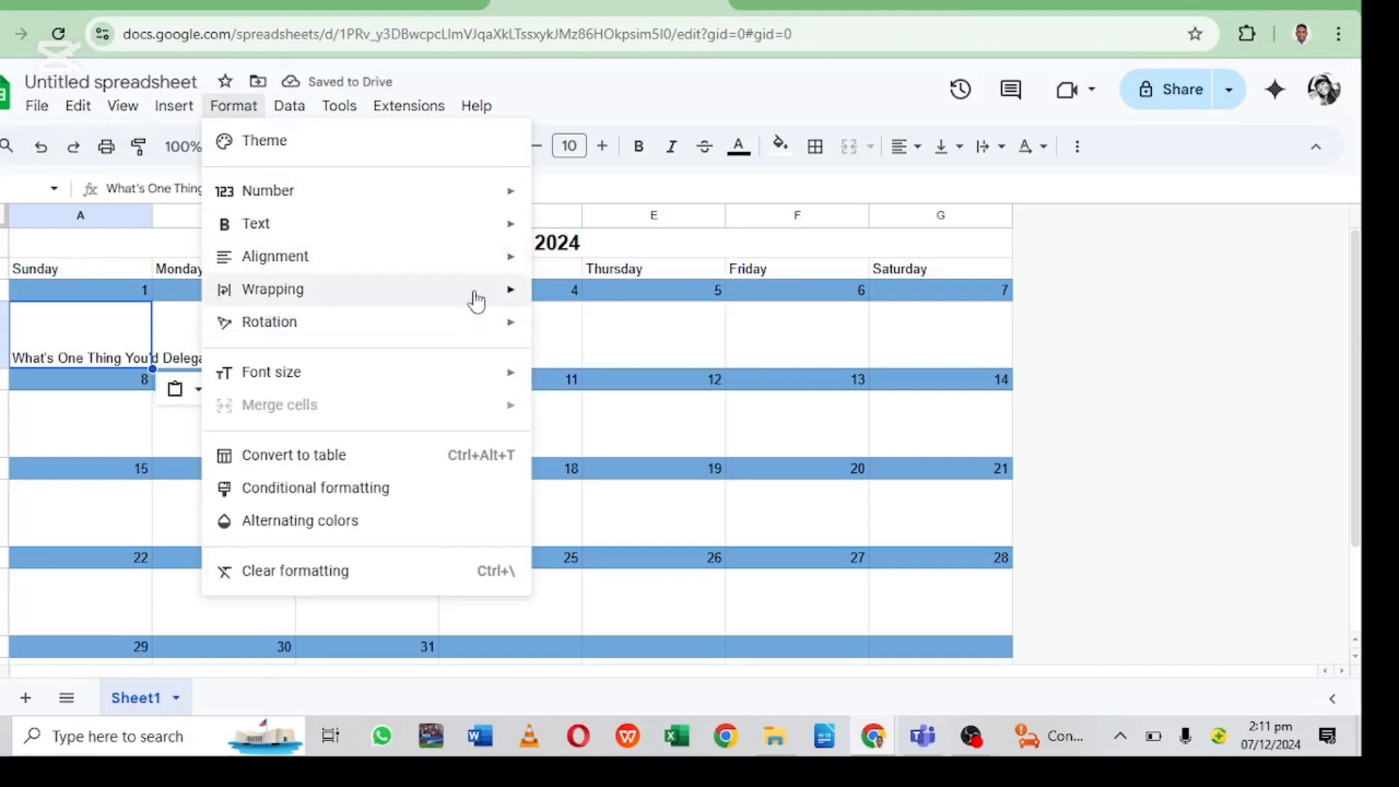
left_click(555, 331)
left_click(201, 326)
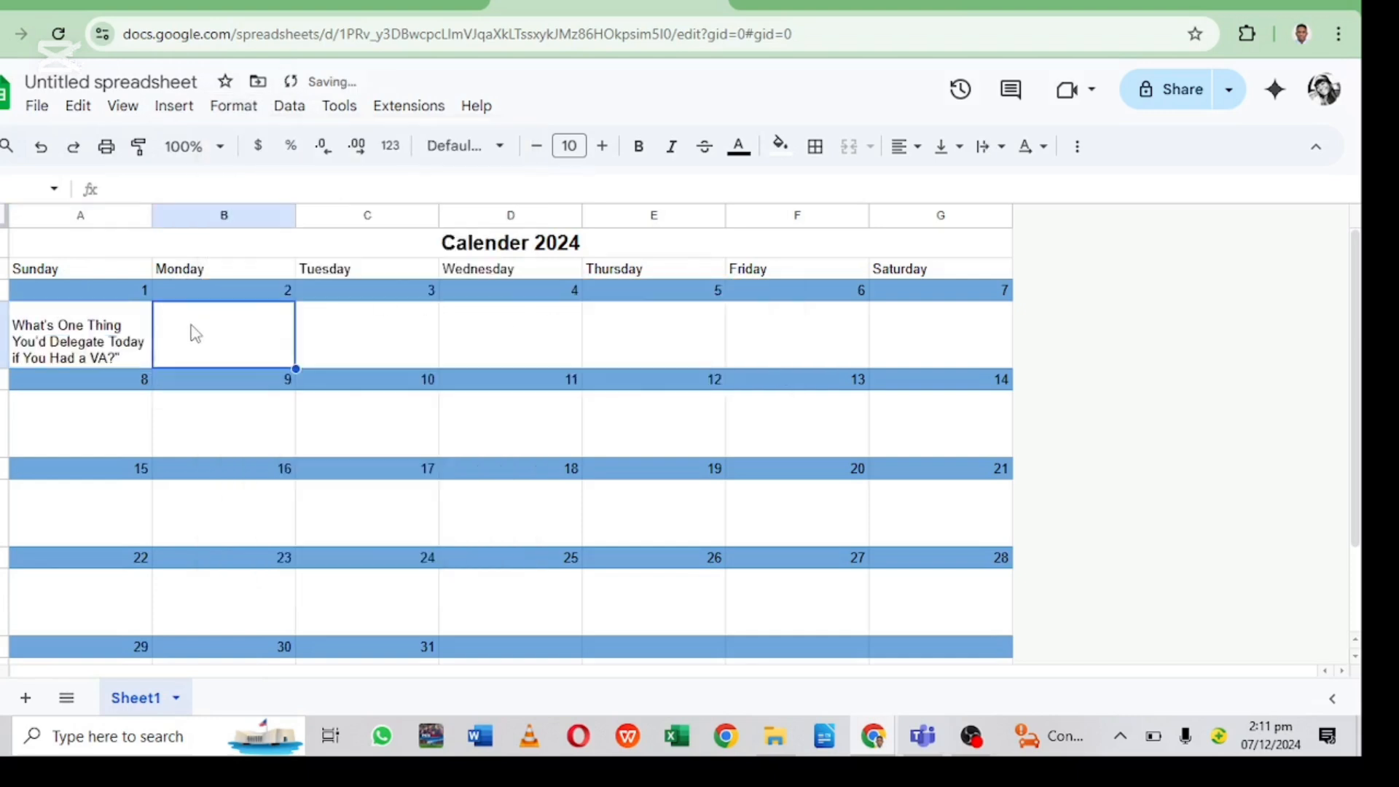
Step: Switch to ChatGPT and copy topic 1's title, "Who Am I Beyond the Virtual Assistant Title?", without its quotation marks
left_click(716, 9)
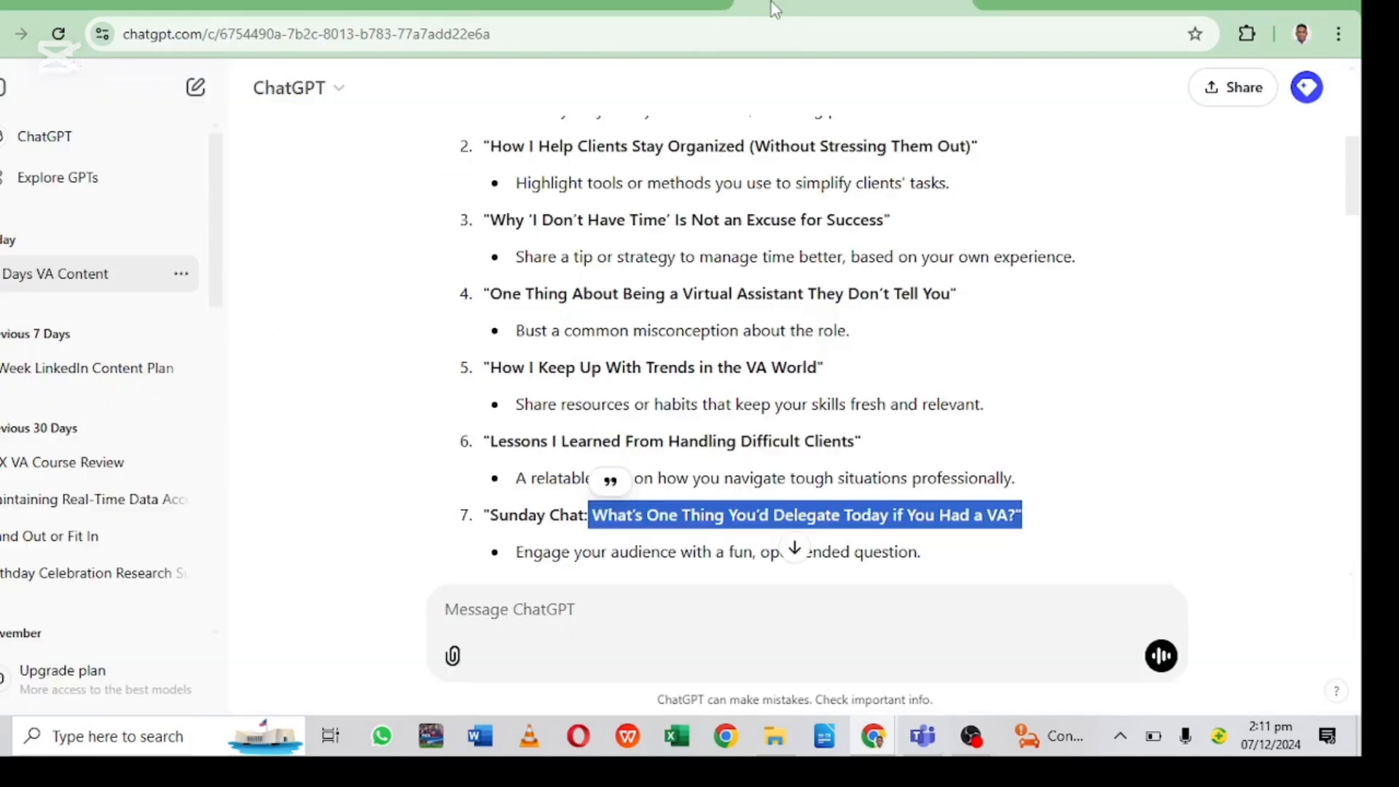
scroll(448, 281, "up", 3)
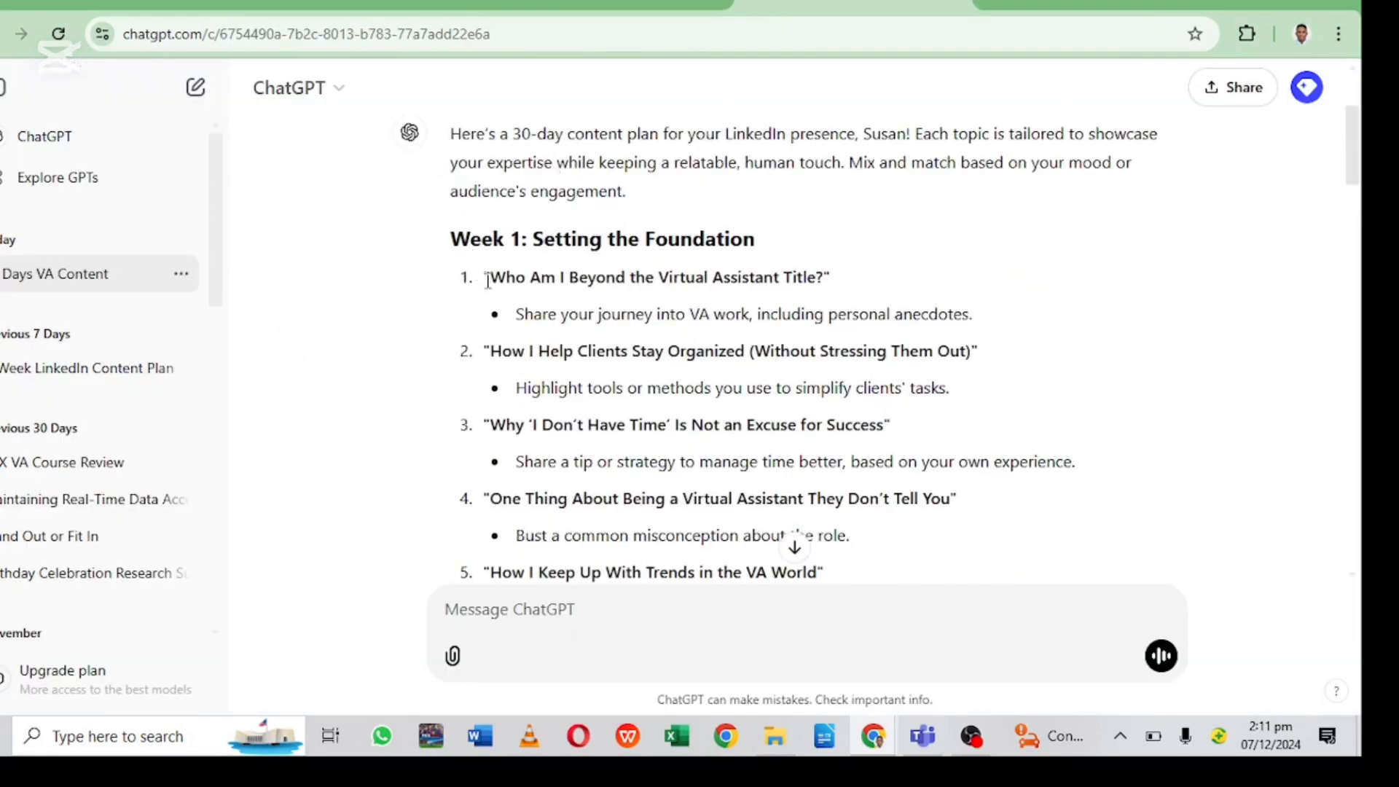
left_click_drag(492, 277, 823, 279)
right_click(788, 281)
left_click(808, 307)
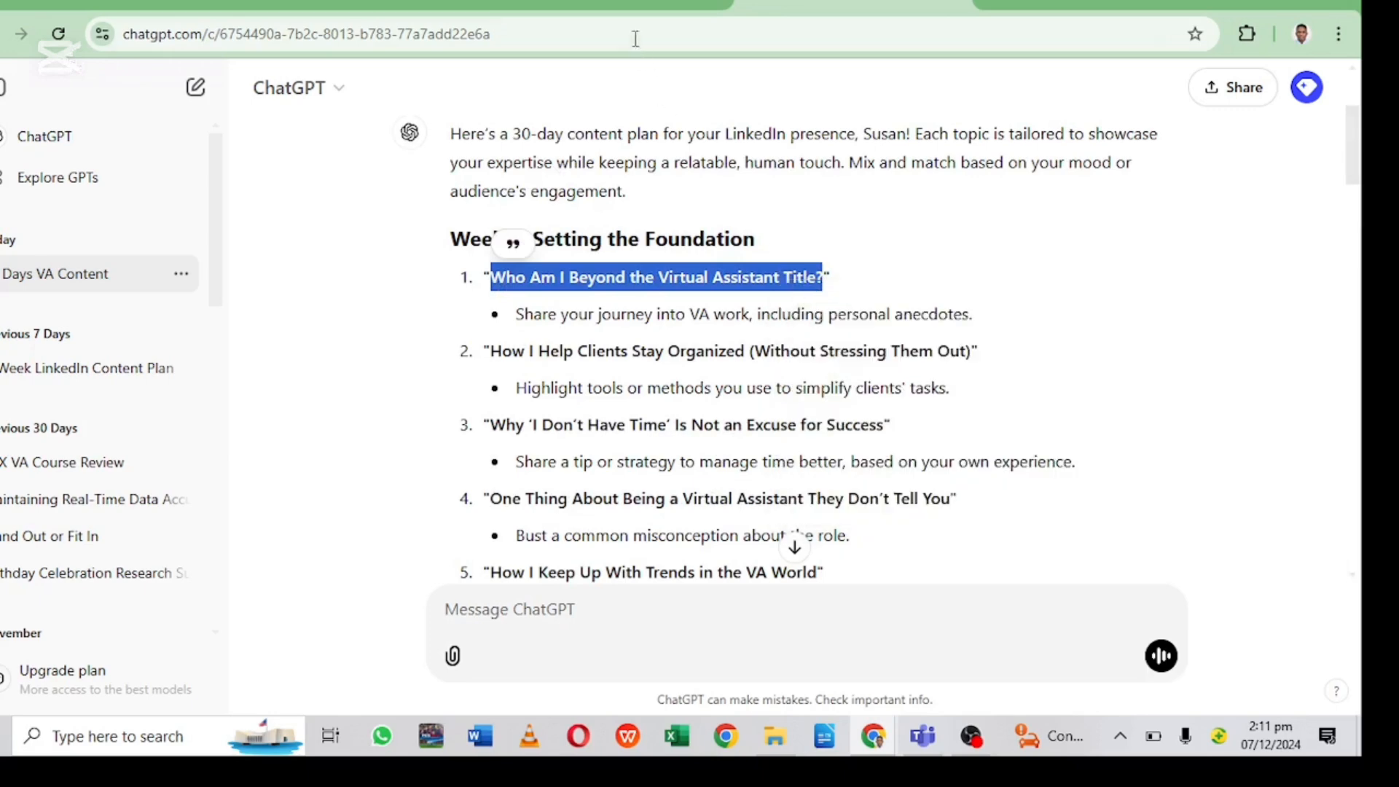
Step: Switch to the Google Sheets calendar, paste the copied title into the cell below Monday 2 and wrap its text
left_click(631, 15)
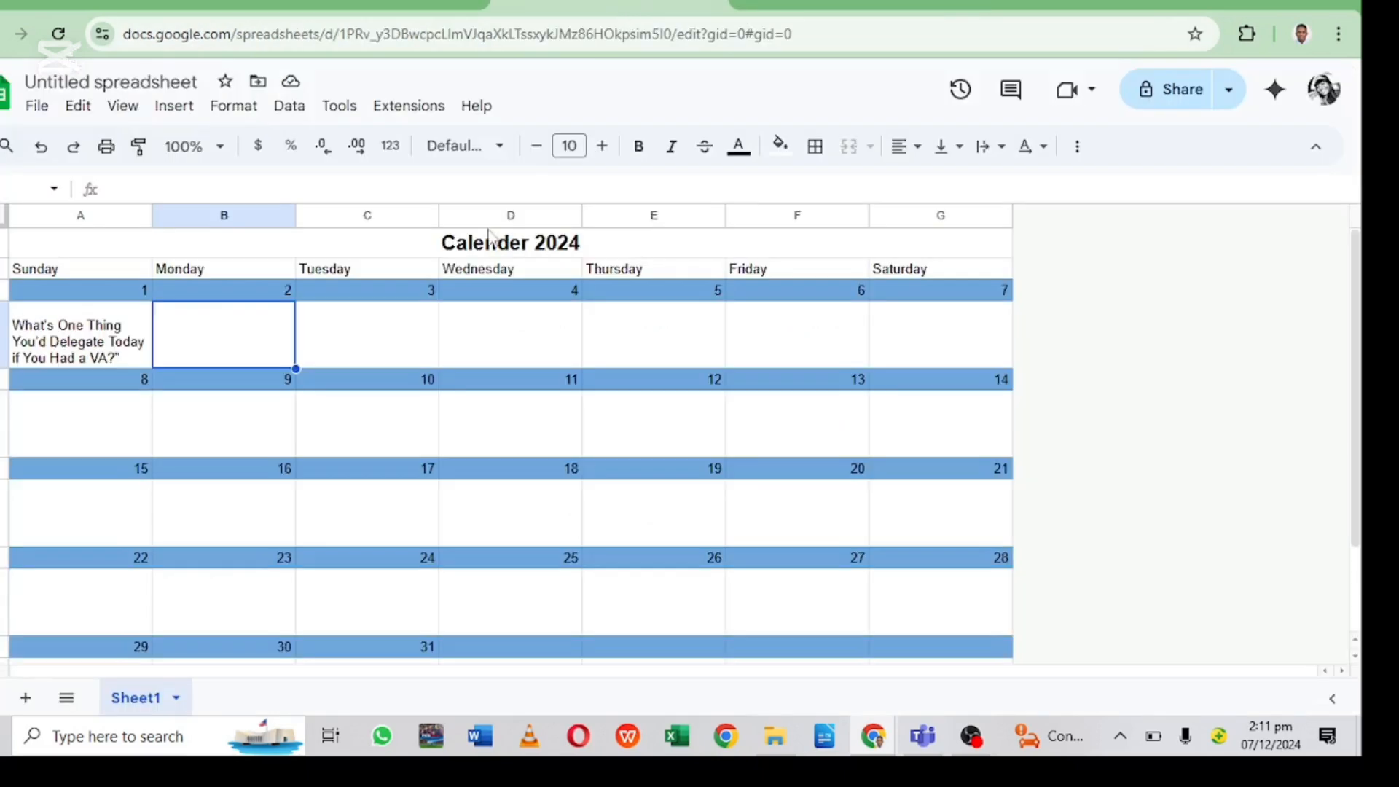
right_click(201, 329)
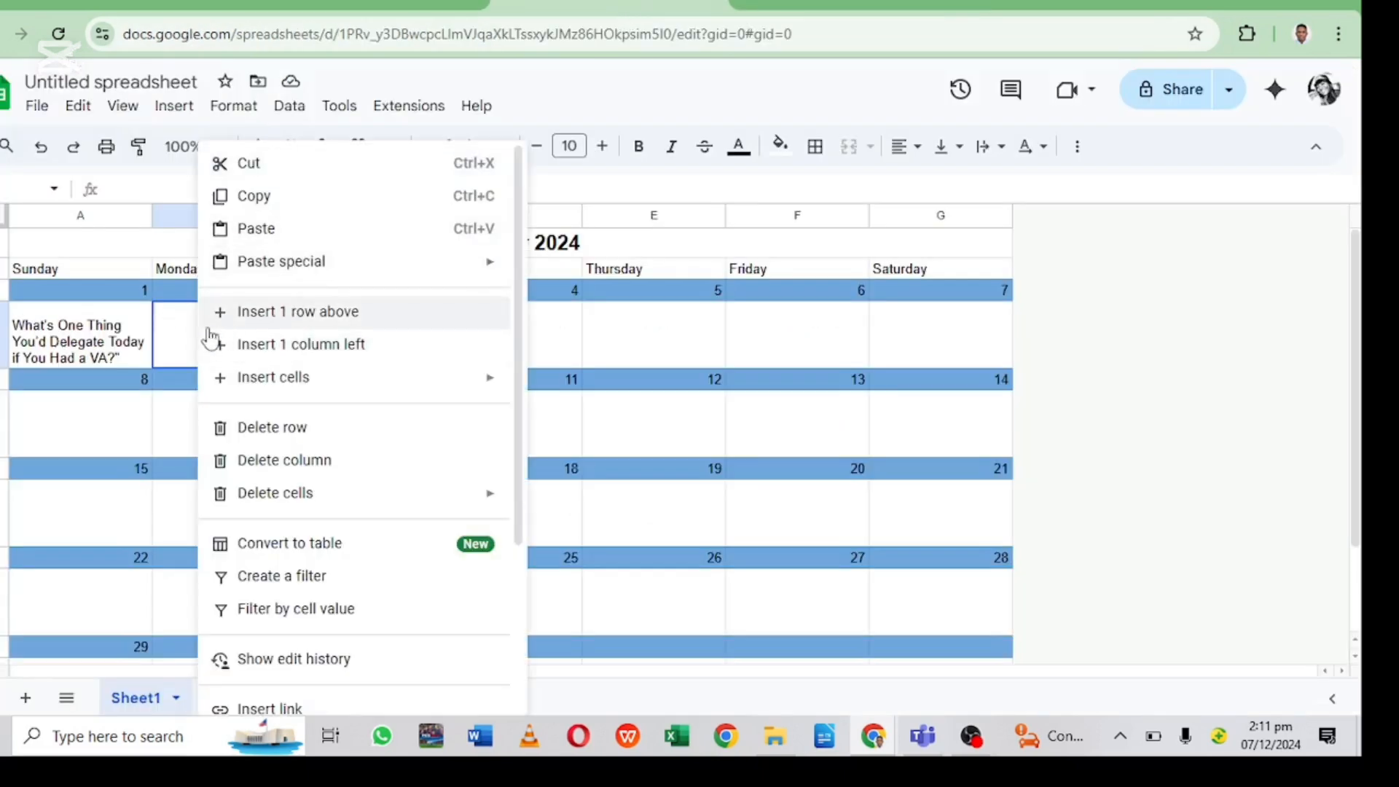
left_click(274, 231)
left_click(237, 107)
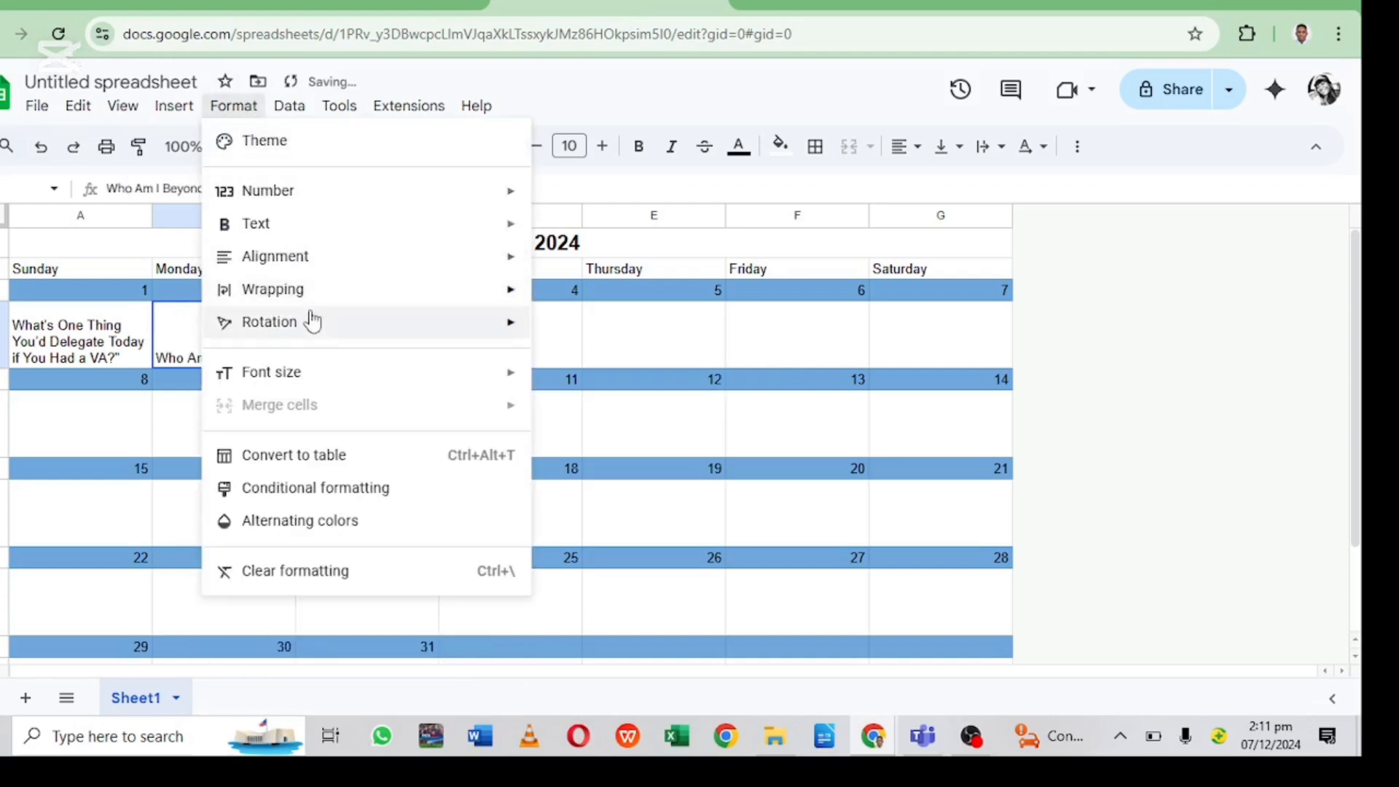
mouse_move(303, 298)
left_click(592, 332)
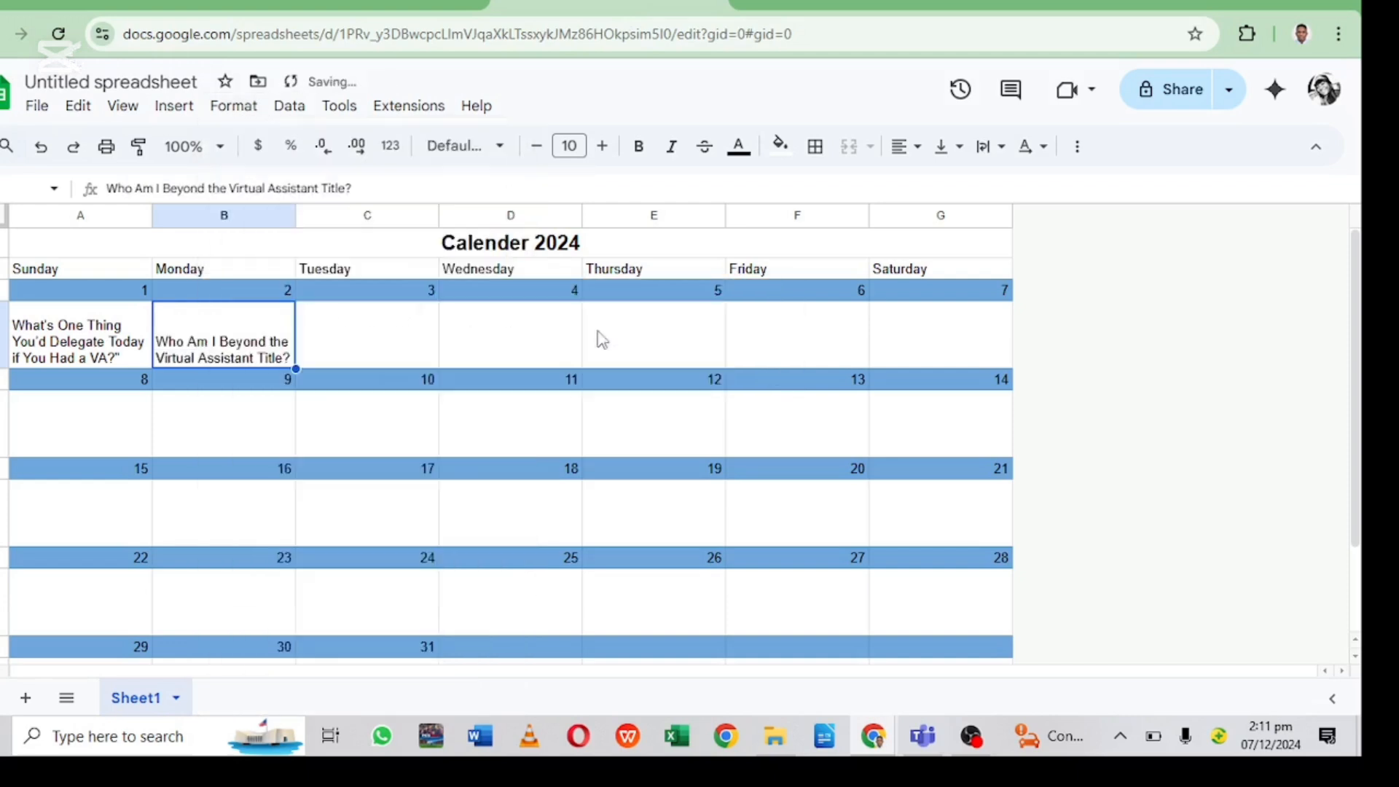
Step: Select the cell below Tuesday 3, then switch to ChatGPT and copy topic 2's title, "How I Help Clients Stay Organized (Without Stressing Them Out)"
left_click(374, 330)
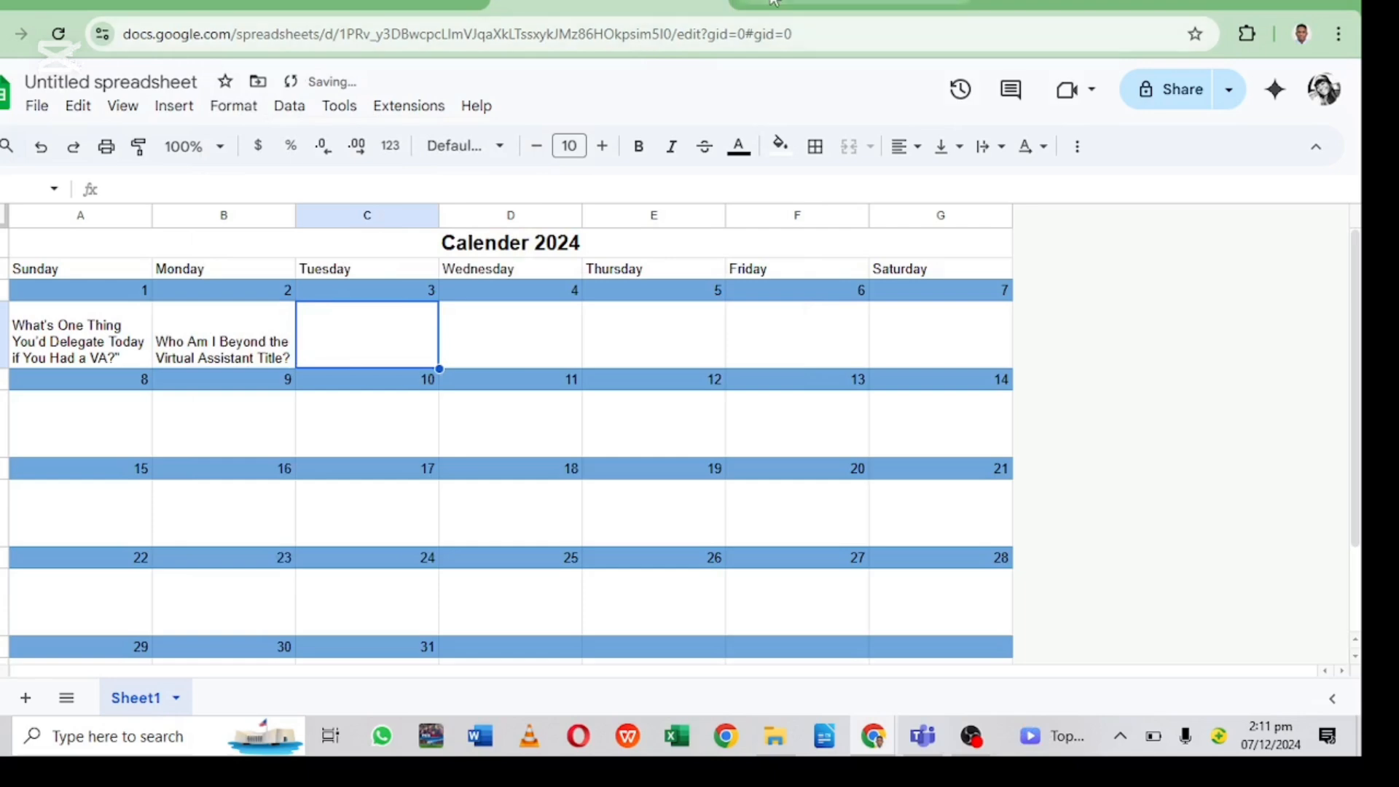
left_click(853, 6)
left_click_drag(492, 357, 973, 347)
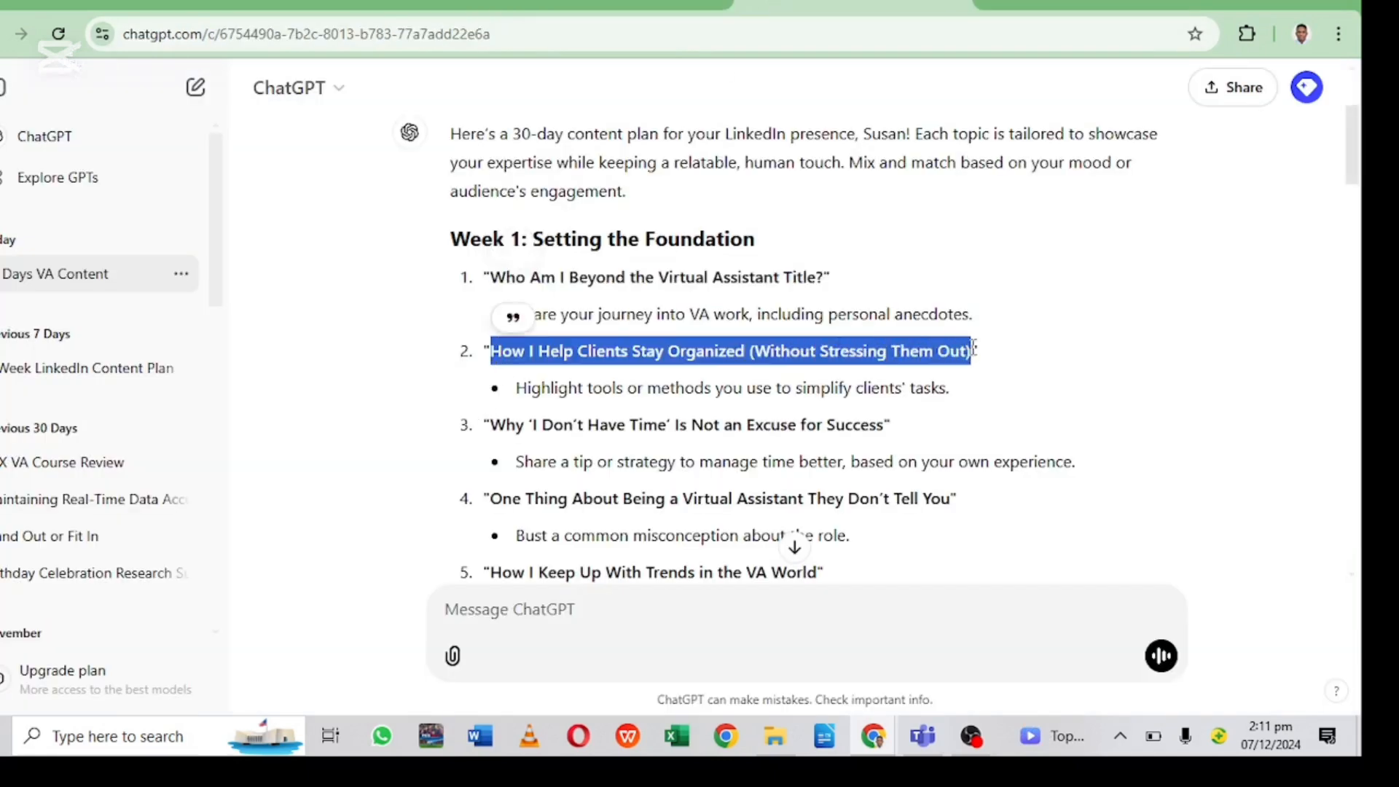
right_click(531, 360)
left_click(609, 372)
Step: Switch to the Google Sheets calendar, paste the copied title into the cell below Tuesday 3 and wrap its text
left_click(542, 6)
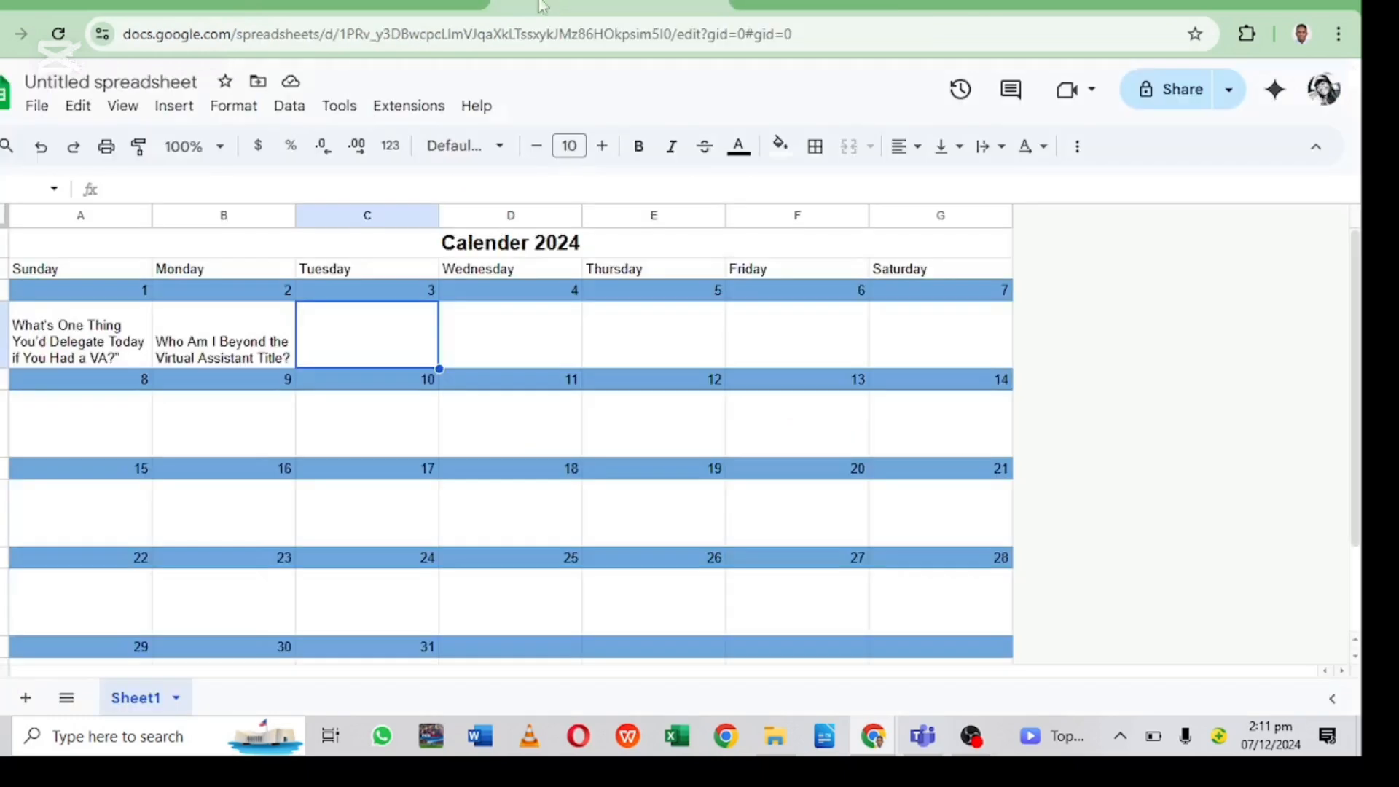
right_click(346, 333)
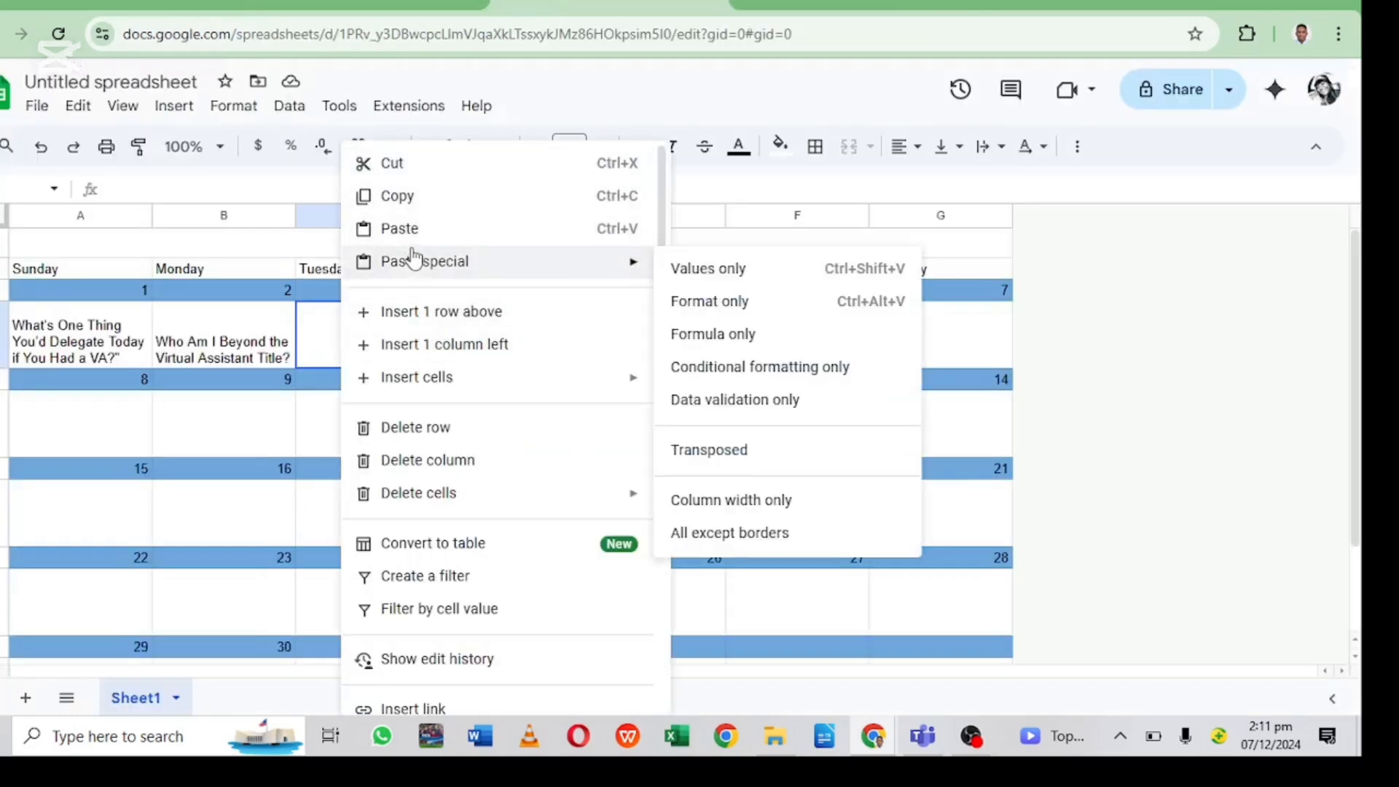
mouse_move(440, 277)
left_click(399, 228)
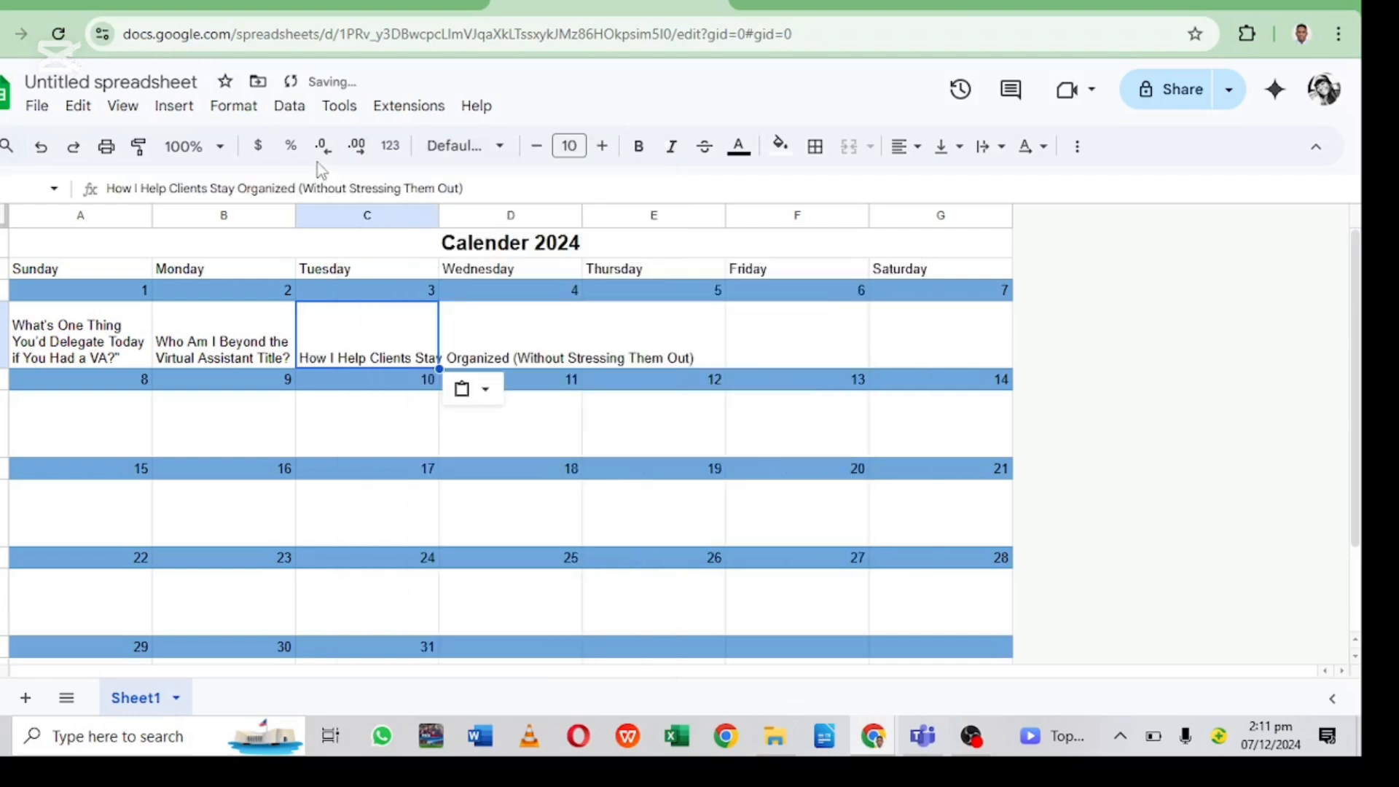
left_click(233, 105)
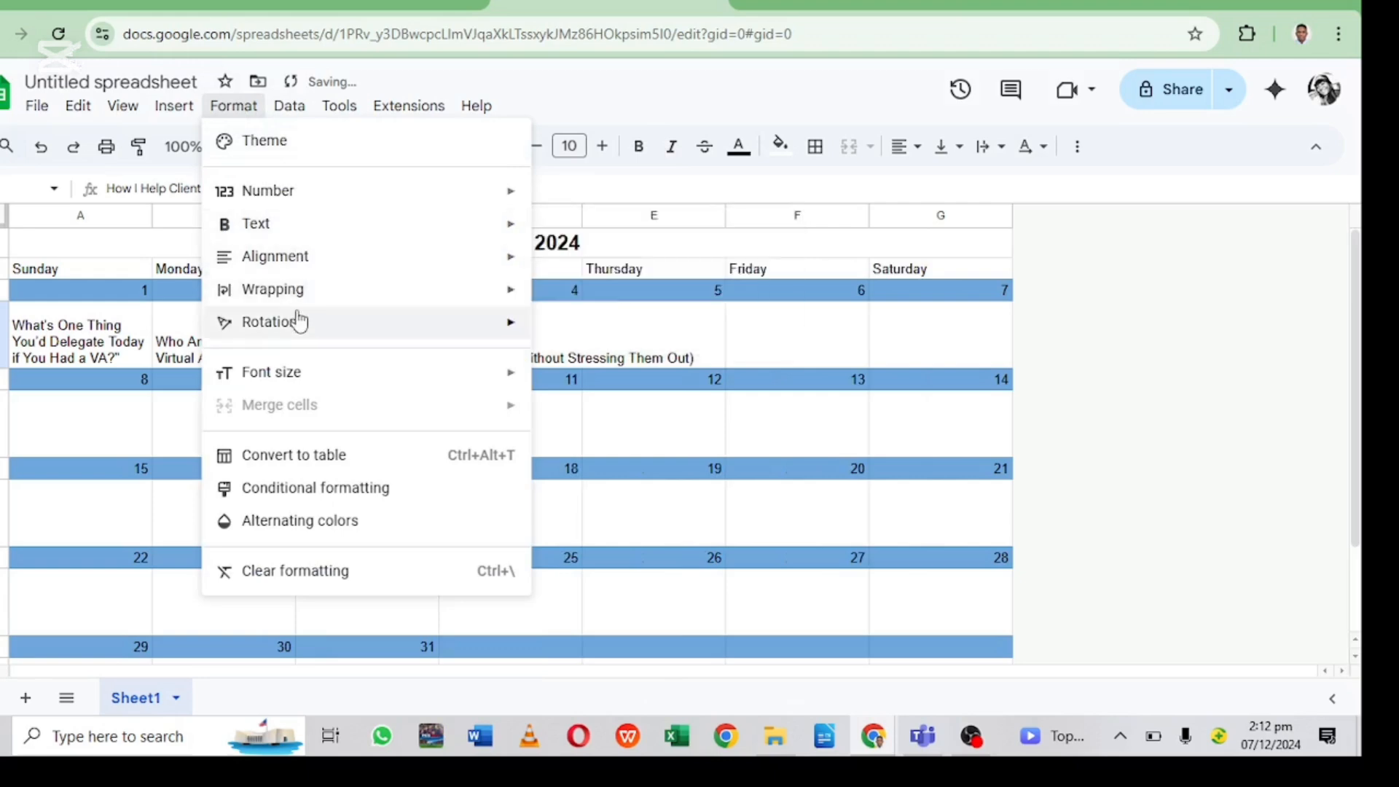
mouse_move(321, 290)
left_click(550, 328)
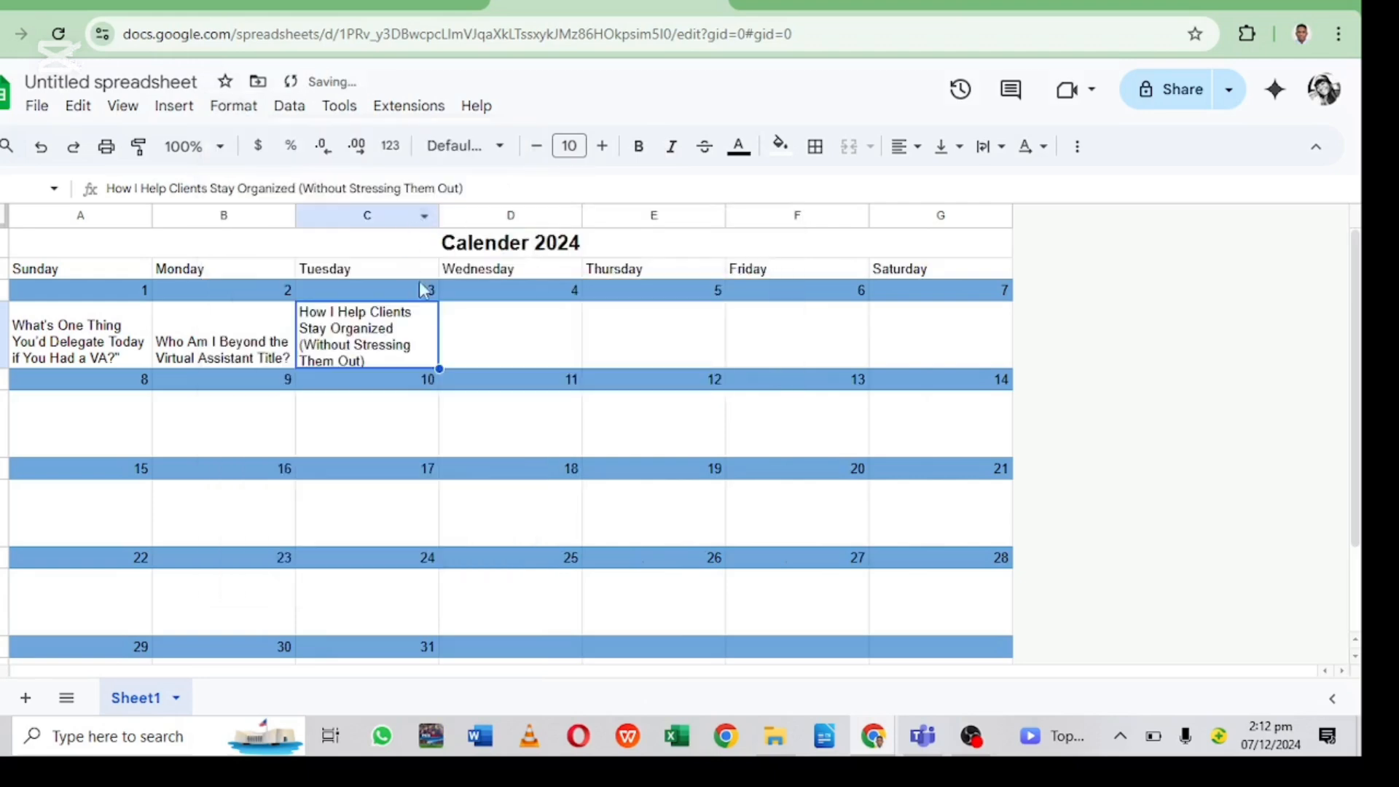
Step: Select the cell below Wednesday 4, switch to ChatGPT and copy topic 3's title, "Why 'I Don't Have Time' Is Not an Excuse for Success", including its quotation marks
left_click(470, 332)
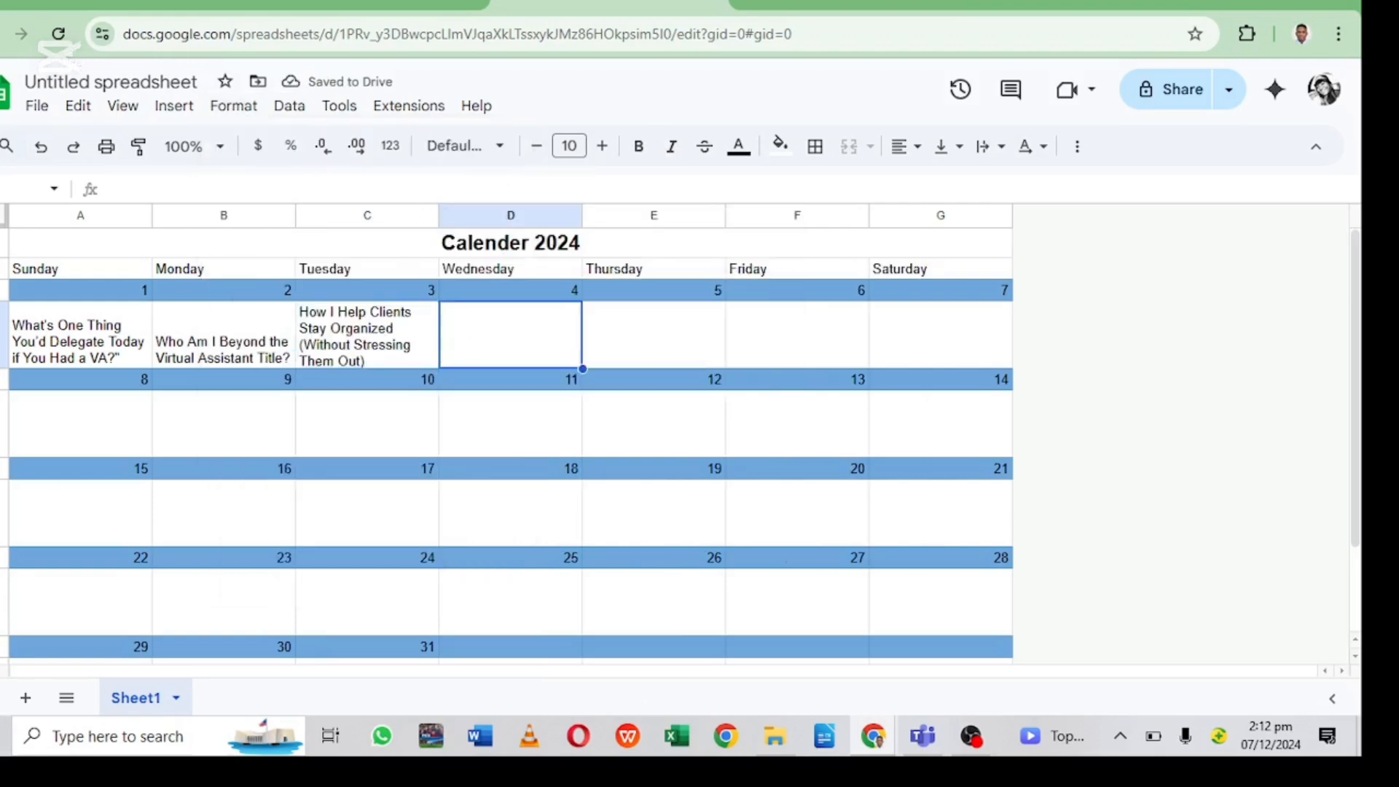
left_click(871, 7)
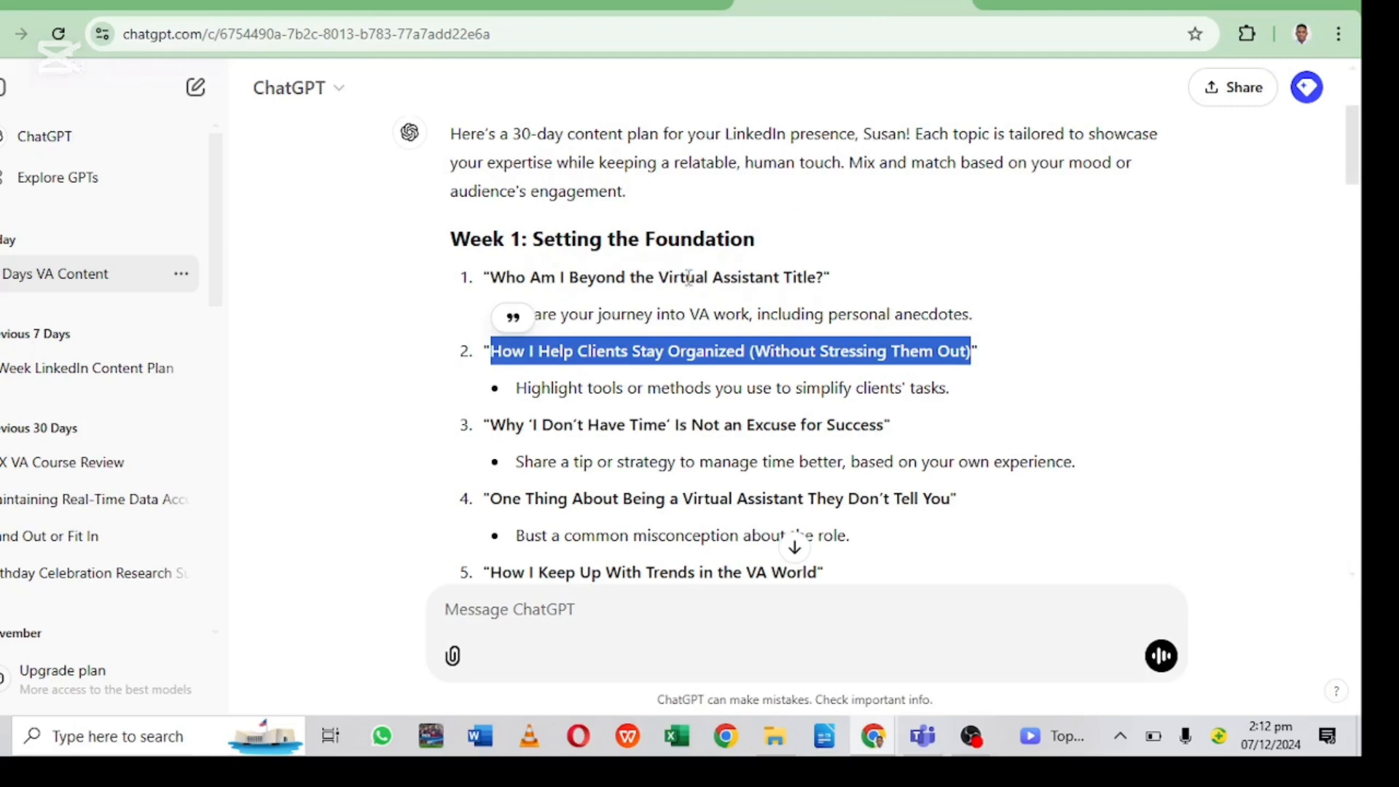
left_click_drag(490, 425, 907, 463)
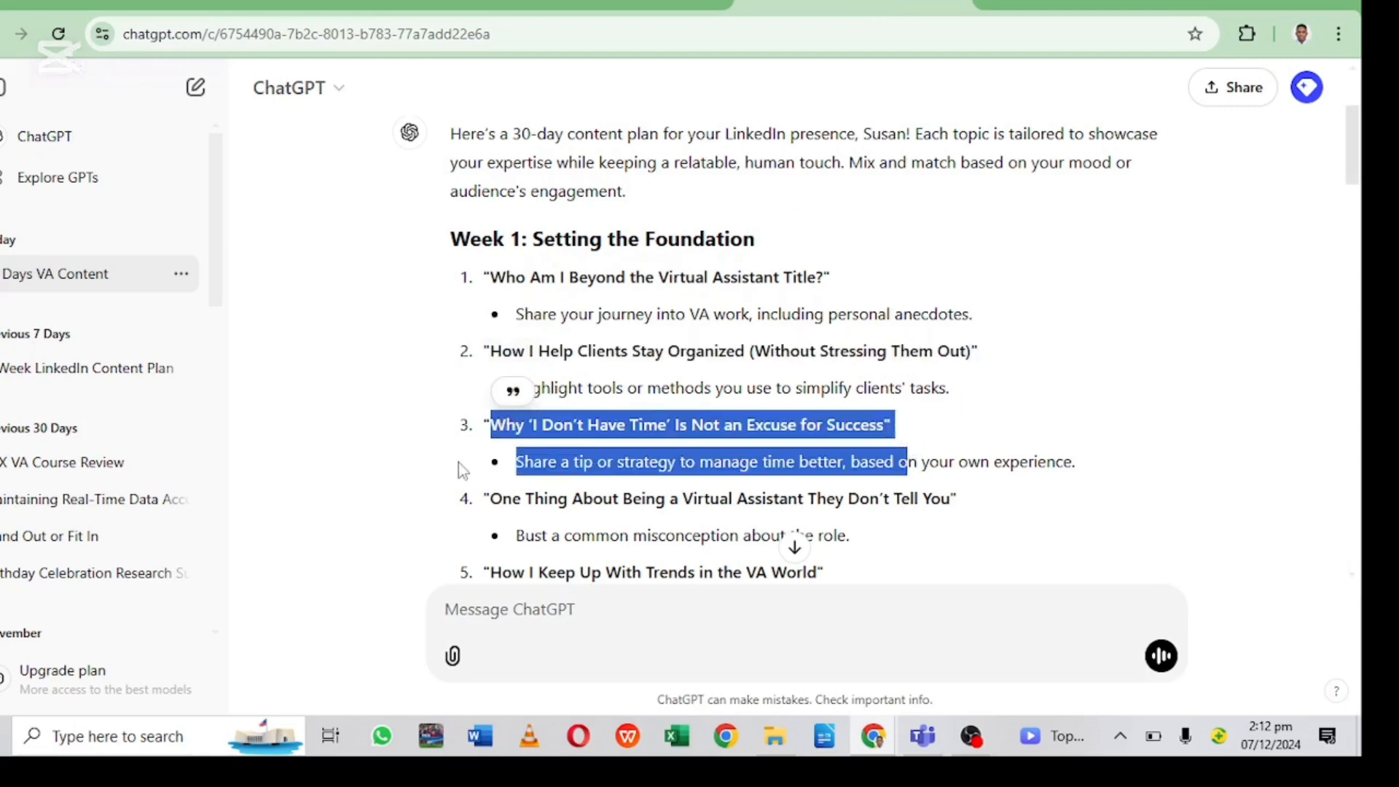
left_click(472, 440)
left_click_drag(487, 423, 889, 426)
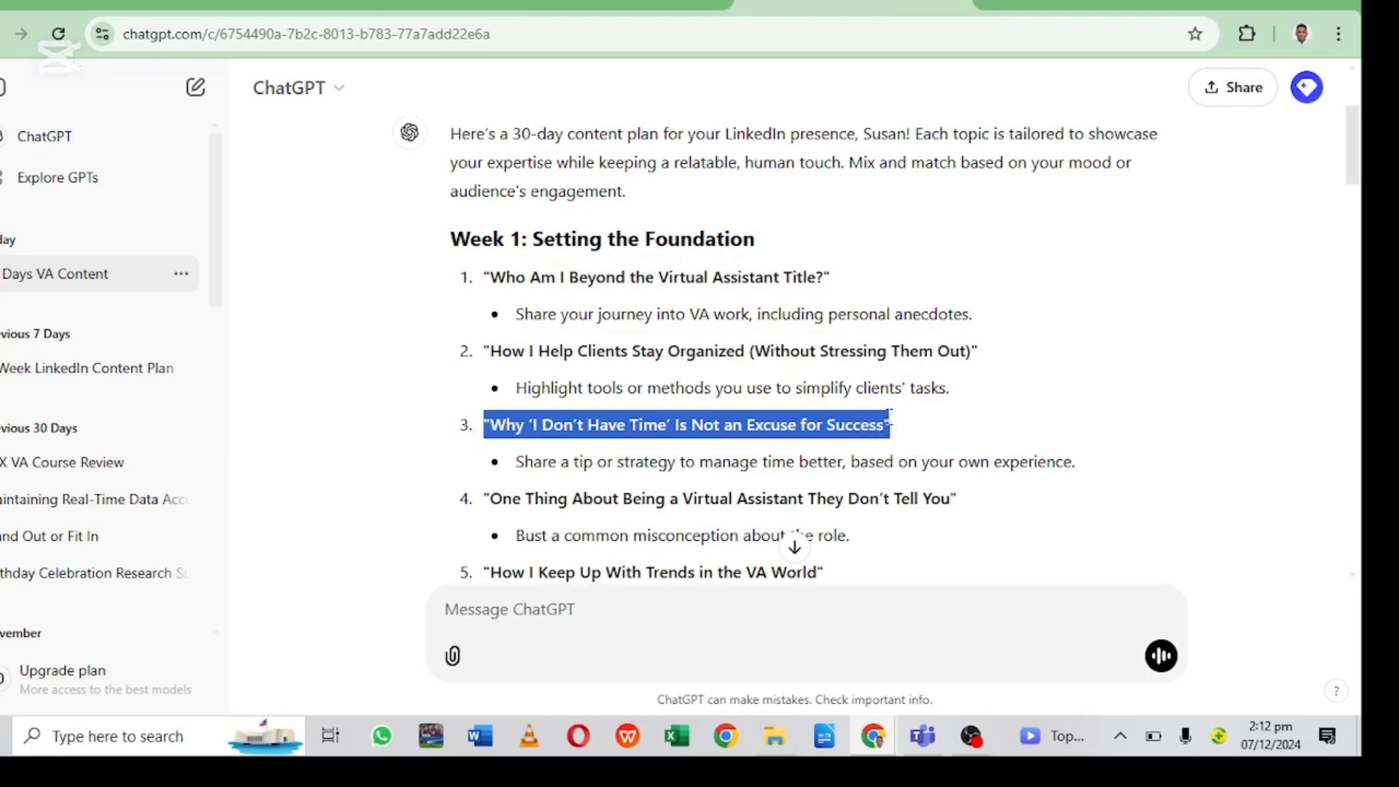
right_click(880, 430)
left_click(925, 452)
Step: Switch to the Google Sheets calendar and paste the copied title into the cell below Wednesday 4
left_click(643, 7)
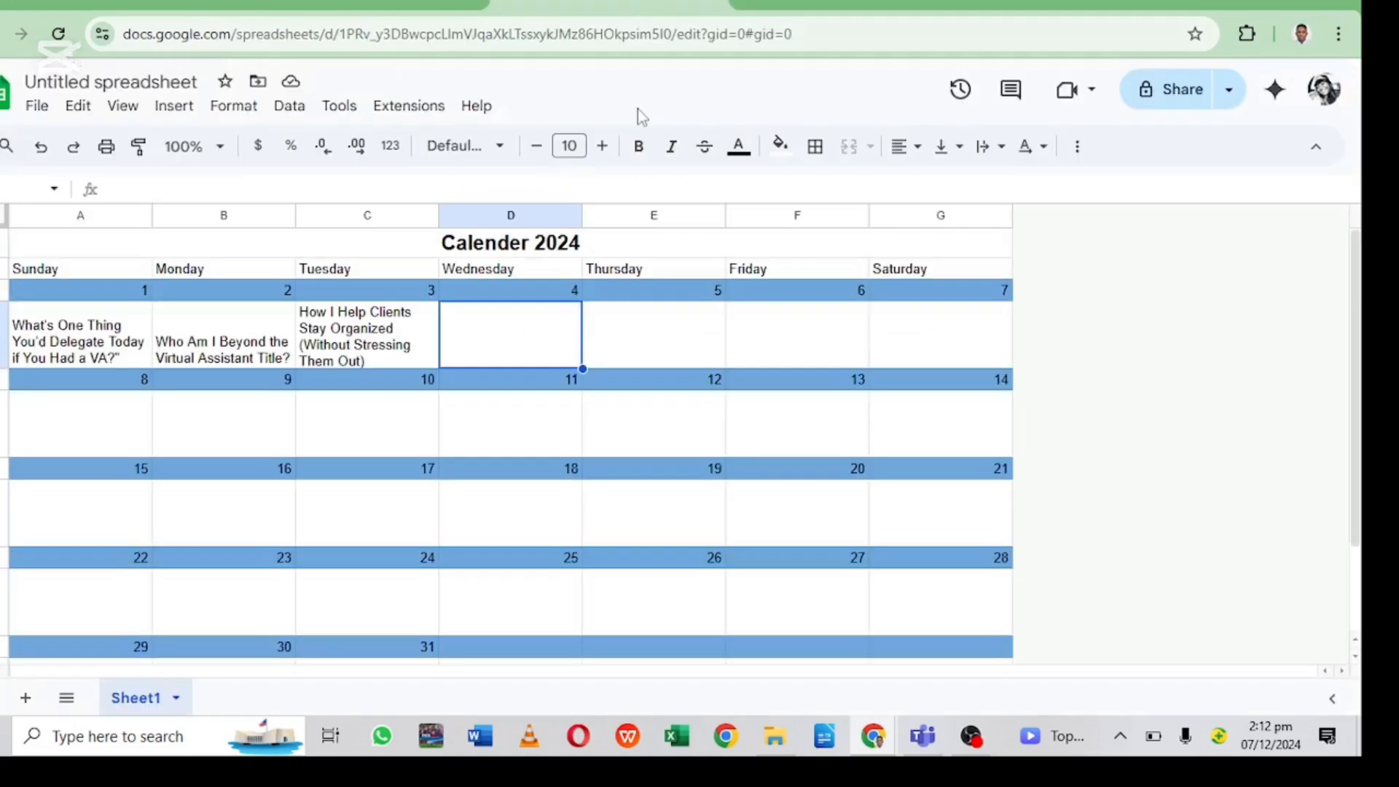
right_click(523, 329)
left_click(647, 232)
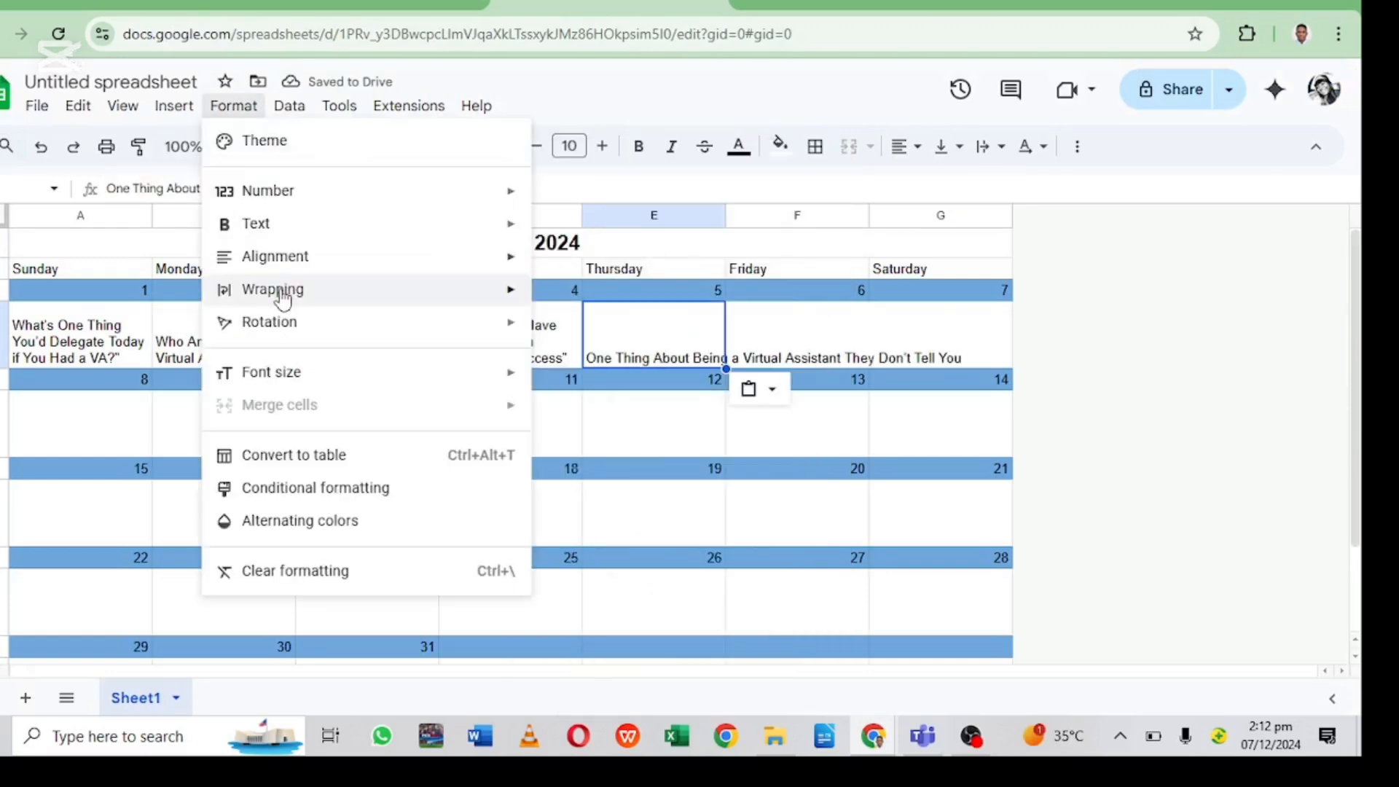
Step: Wrap the title "One Thing About Being a Virtual Assistant They Don't Tell You" within its cell below Thursday 5
mouse_move(283, 299)
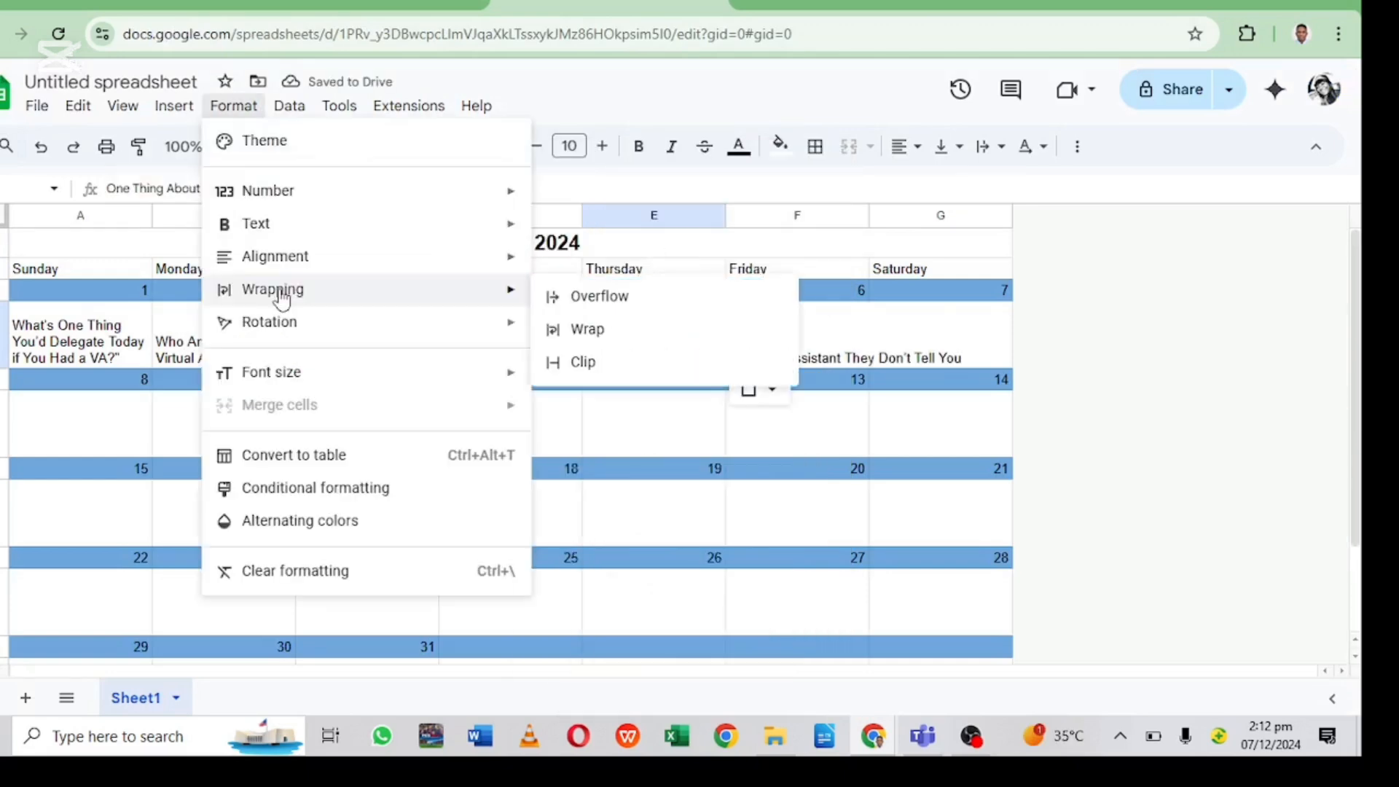
left_click(604, 329)
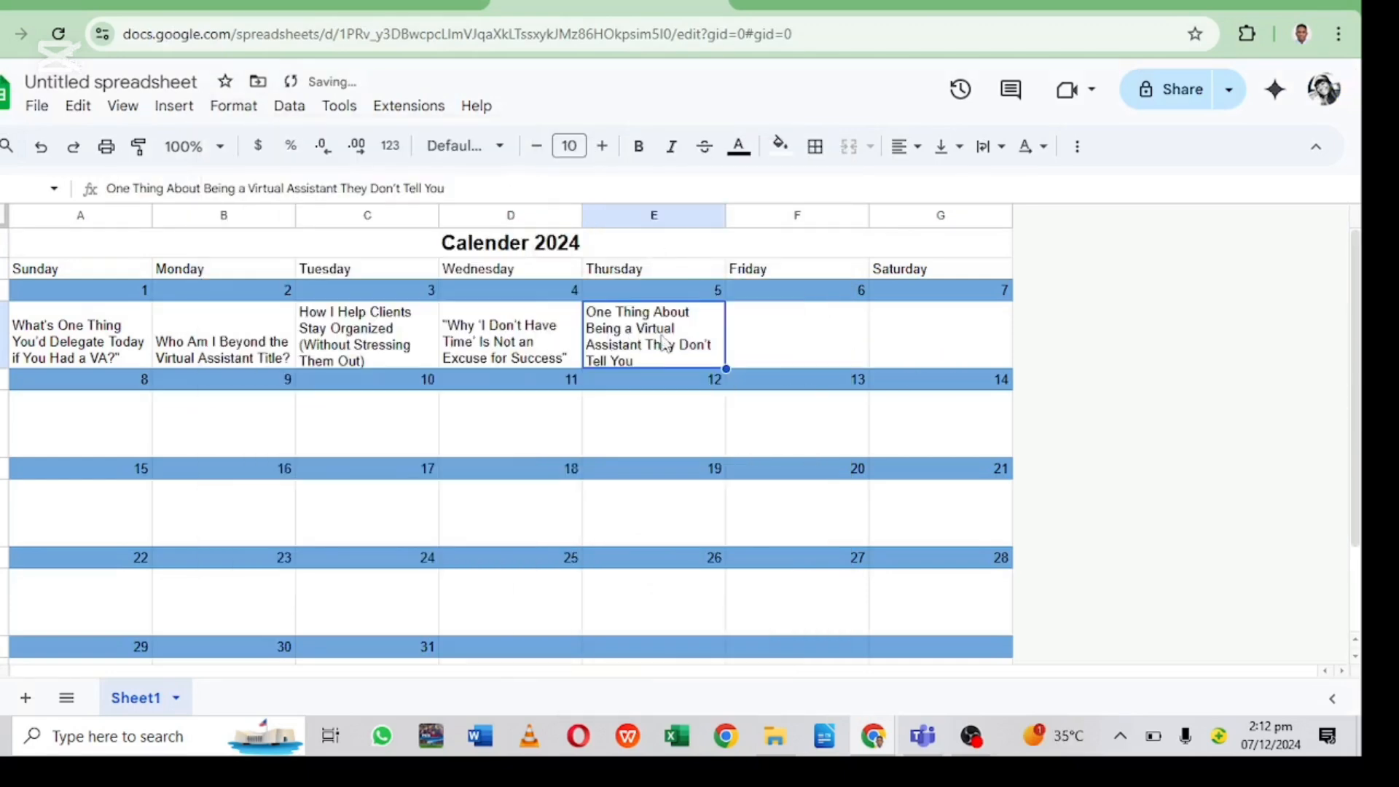
Step: Switch to ChatGPT and copy topic 5's title, "How I Keep Up With Trends in the VA World", including its closing quotation mark
left_click(779, 5)
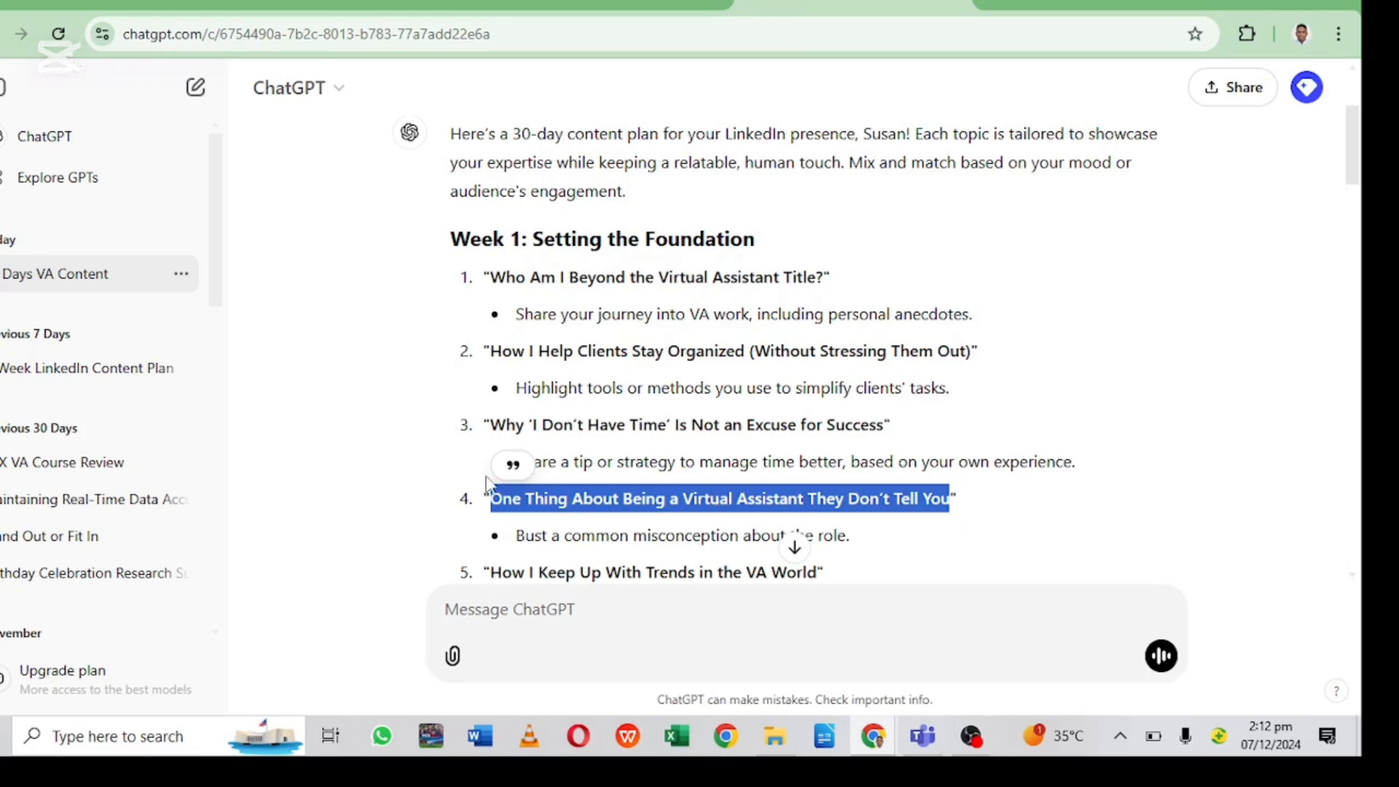
scroll(486, 485, "down", 3)
left_click_drag(490, 367, 812, 360)
left_click(880, 384)
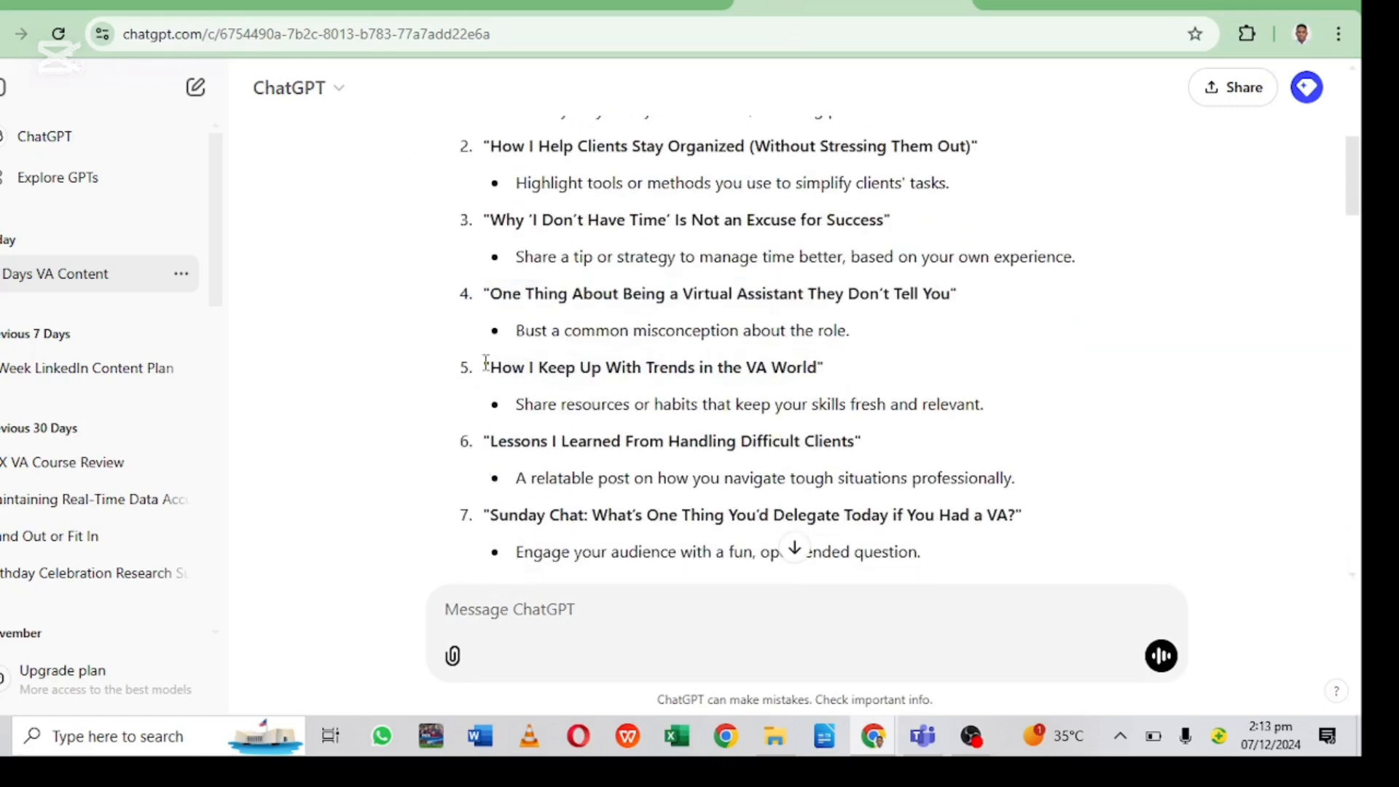
left_click_drag(493, 367, 816, 367)
right_click(811, 367)
left_click(838, 392)
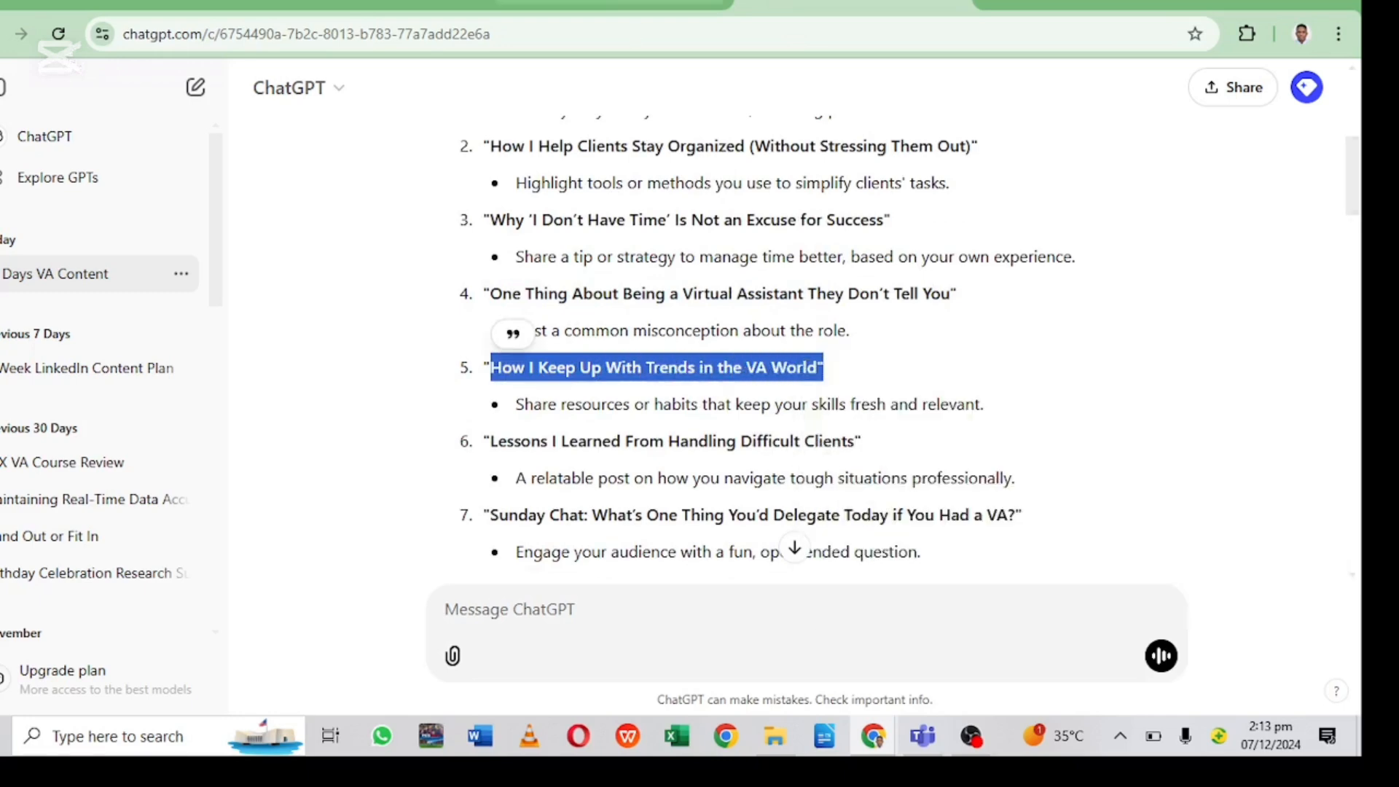
Step: Switch to the Google Sheets calendar, paste the copied title into the cell below Friday 6 and wrap its text
left_click(641, 2)
left_click(758, 332)
right_click(758, 332)
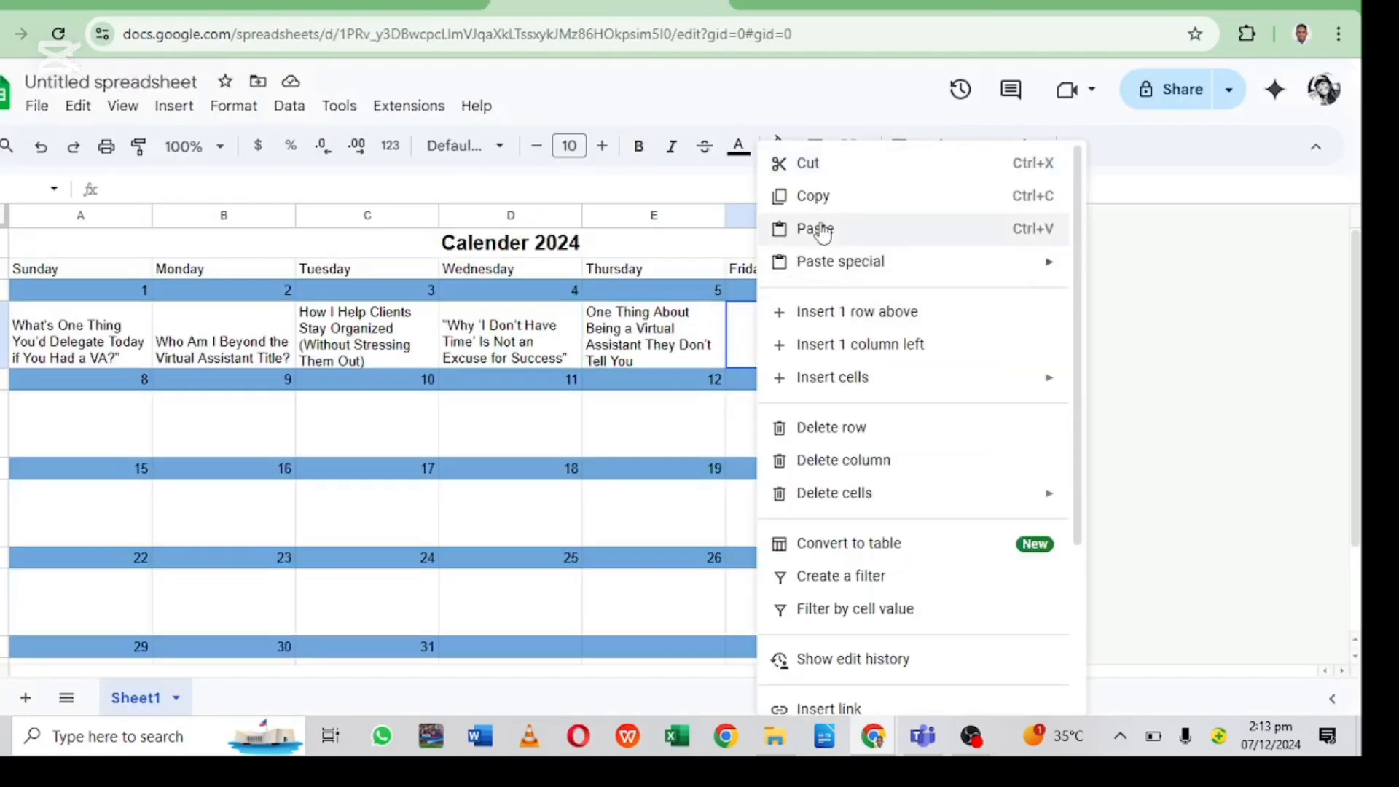
left_click(819, 229)
left_click(233, 110)
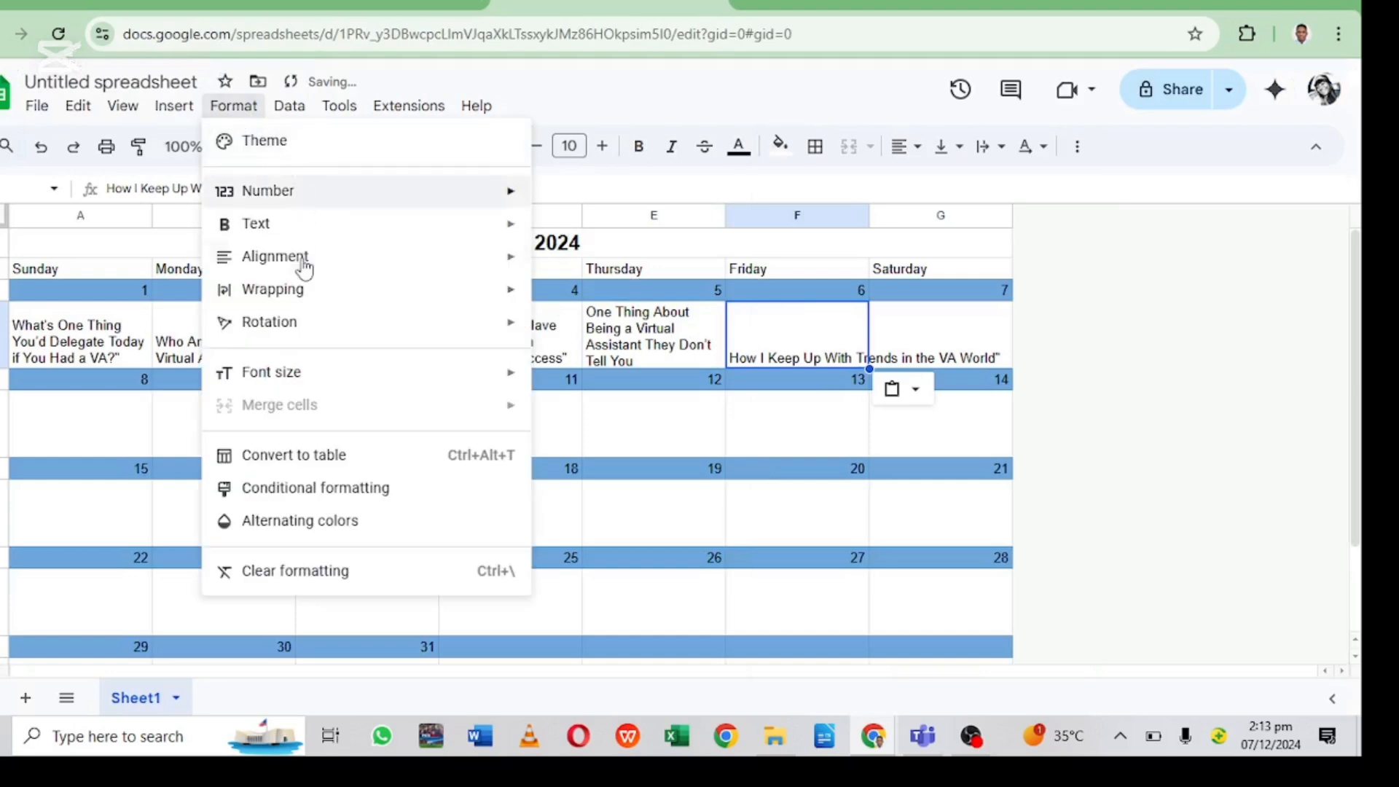
mouse_move(300, 292)
left_click(555, 331)
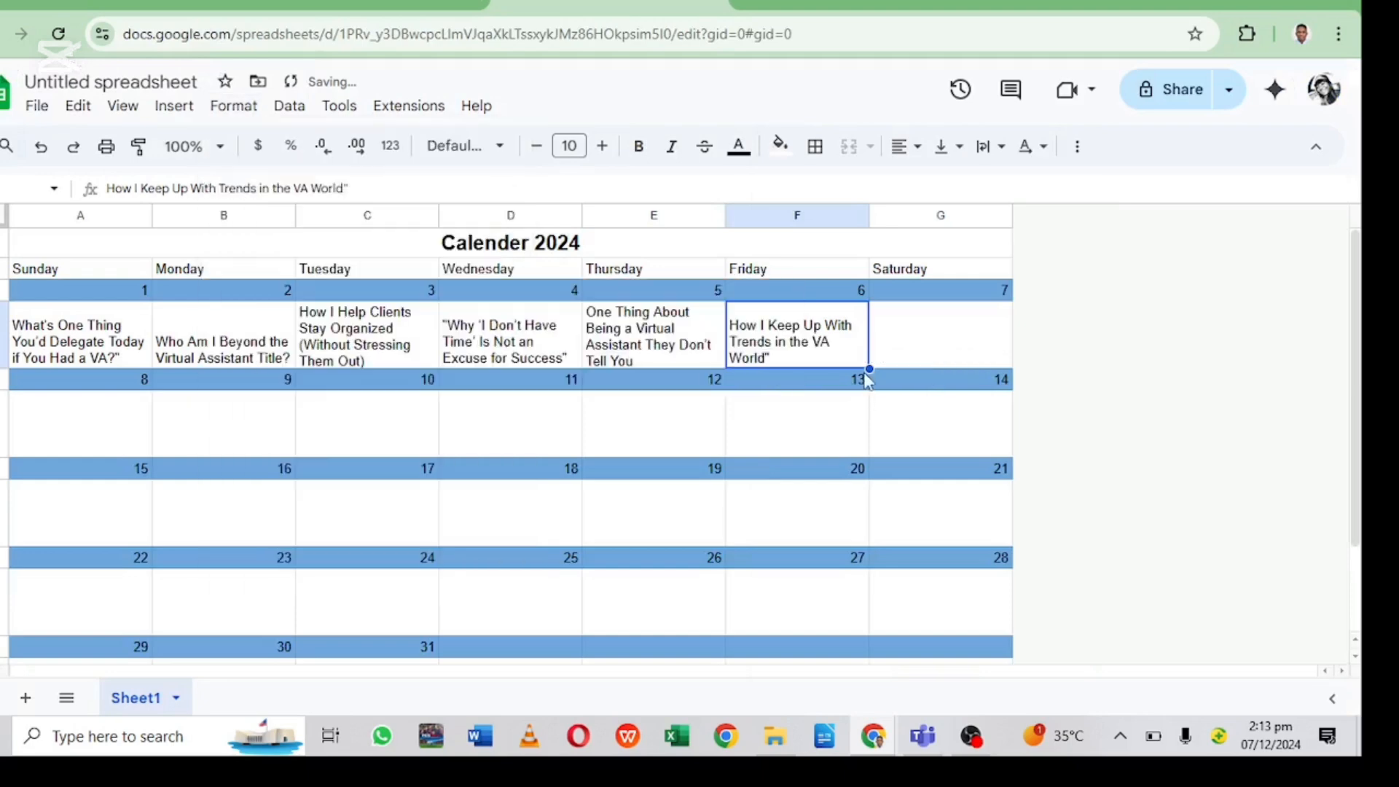
Step: Remove the closing quotation mark from the title in the cell below Friday 6
left_click(885, 336)
left_click(787, 358)
double_click(787, 359)
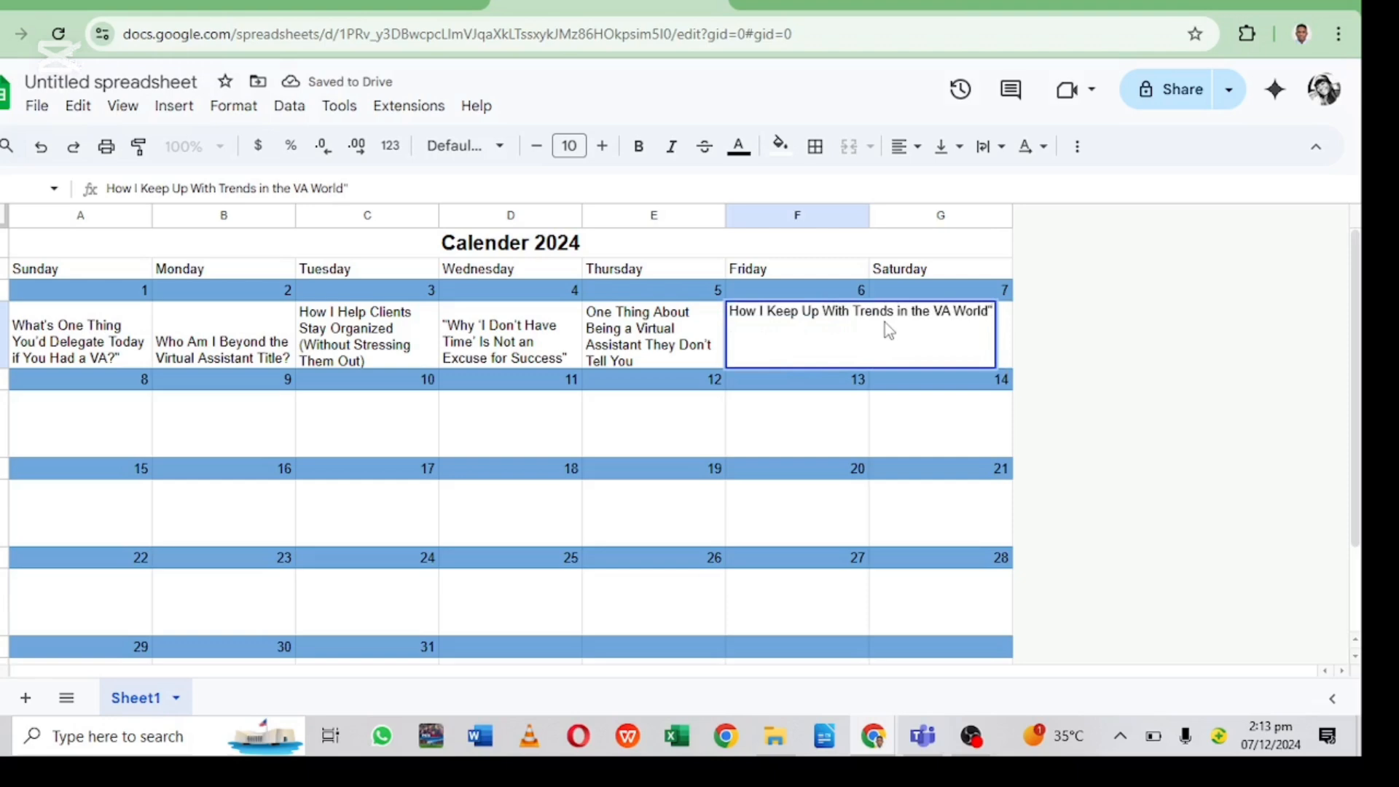
key("BackSpace")
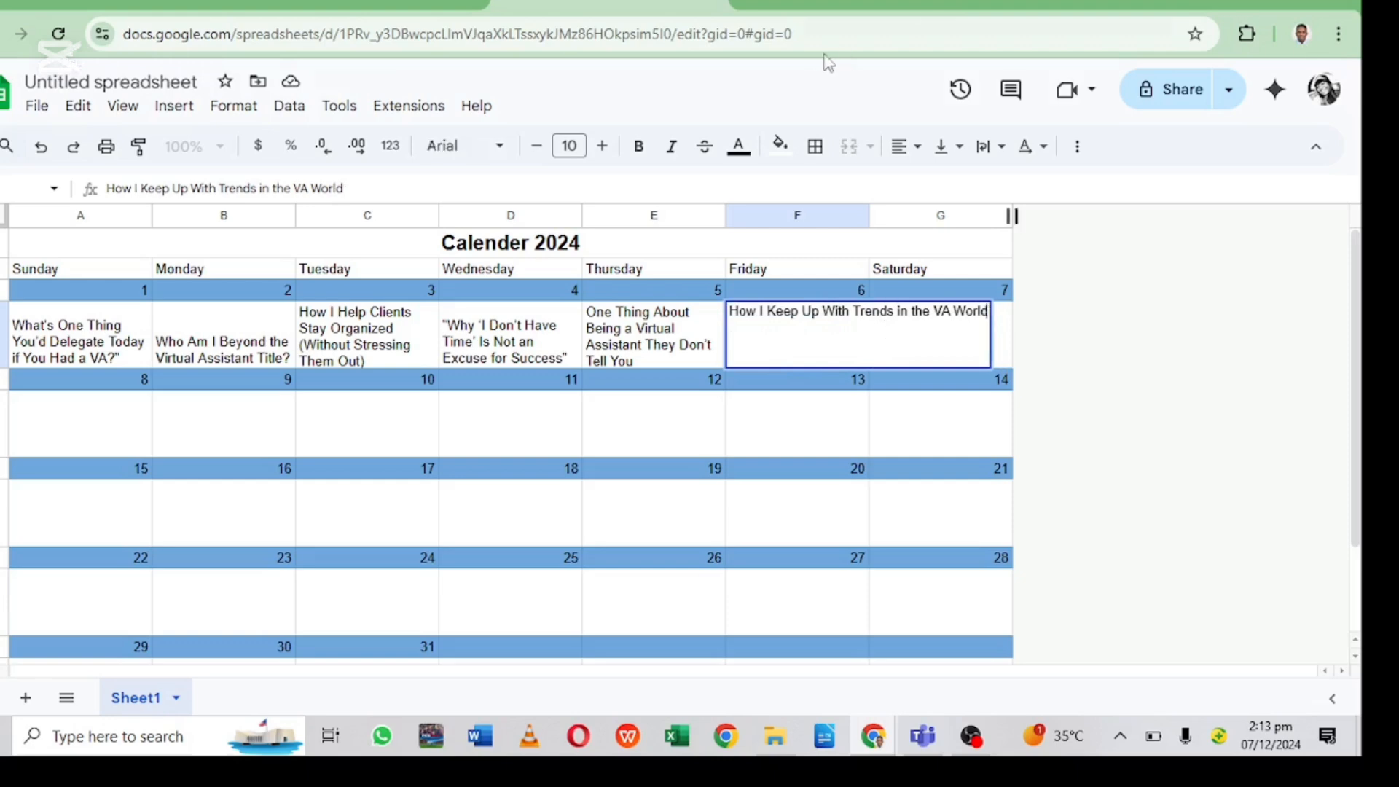
Step: Switch to ChatGPT and copy topic 6's title, "Lessons I Learned From Handling Difficult Clients", including its quotation marks
left_click(801, 4)
left_click_drag(486, 517, 499, 512)
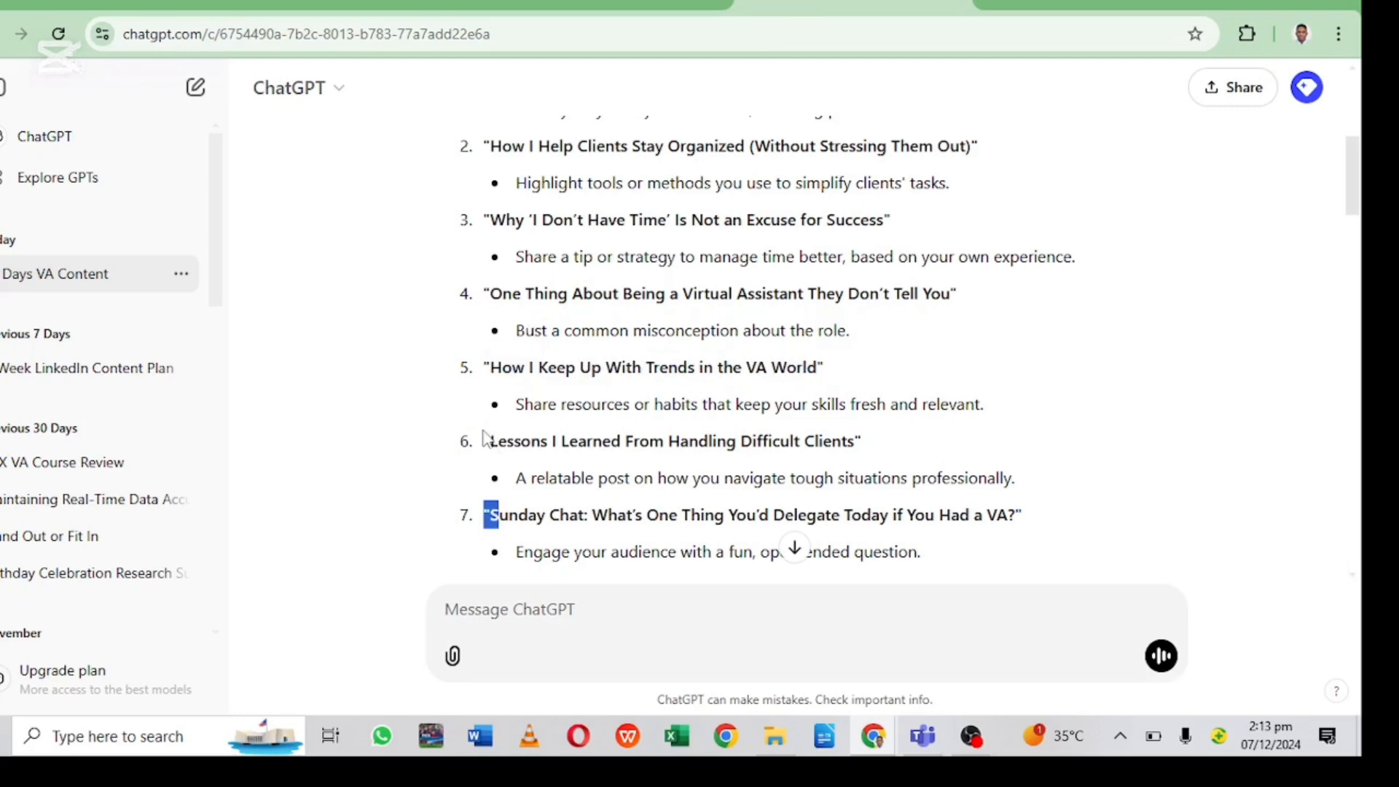
left_click_drag(484, 439, 884, 451)
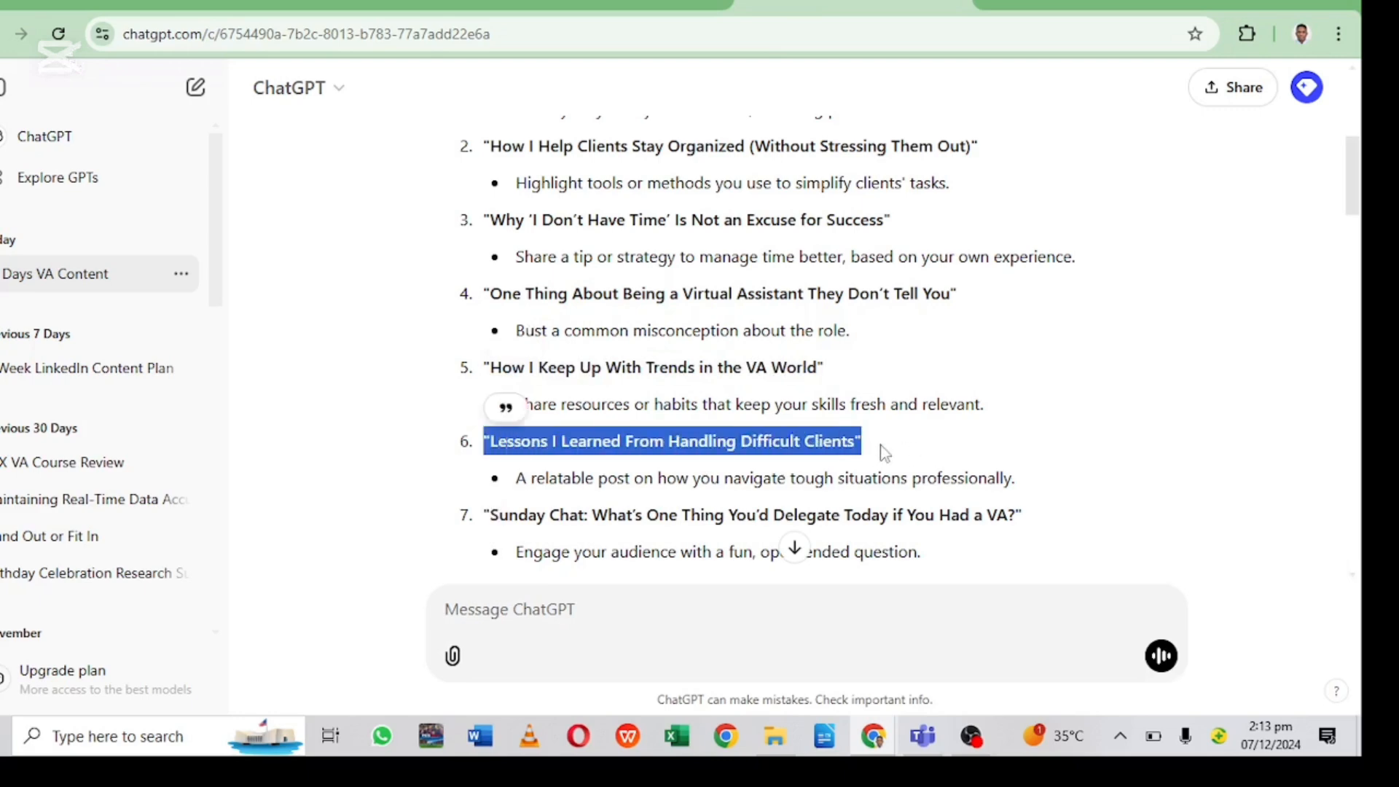
right_click(787, 444)
left_click(866, 482)
Step: Switch to the Google Sheets calendar, paste the copied title into the cell below Saturday 7 and wrap its text
key("ctrl+shift+Tab")
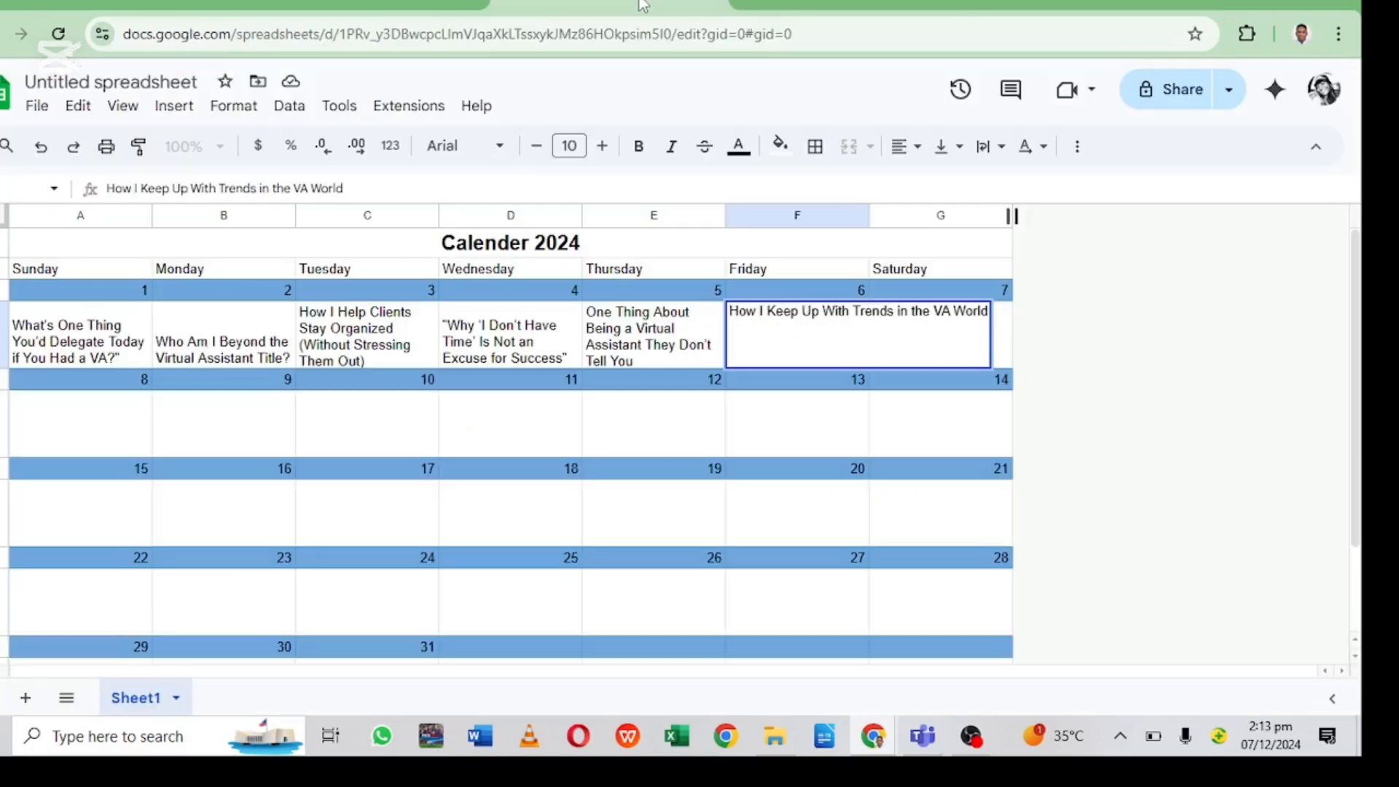
left_click(999, 331)
right_click(969, 339)
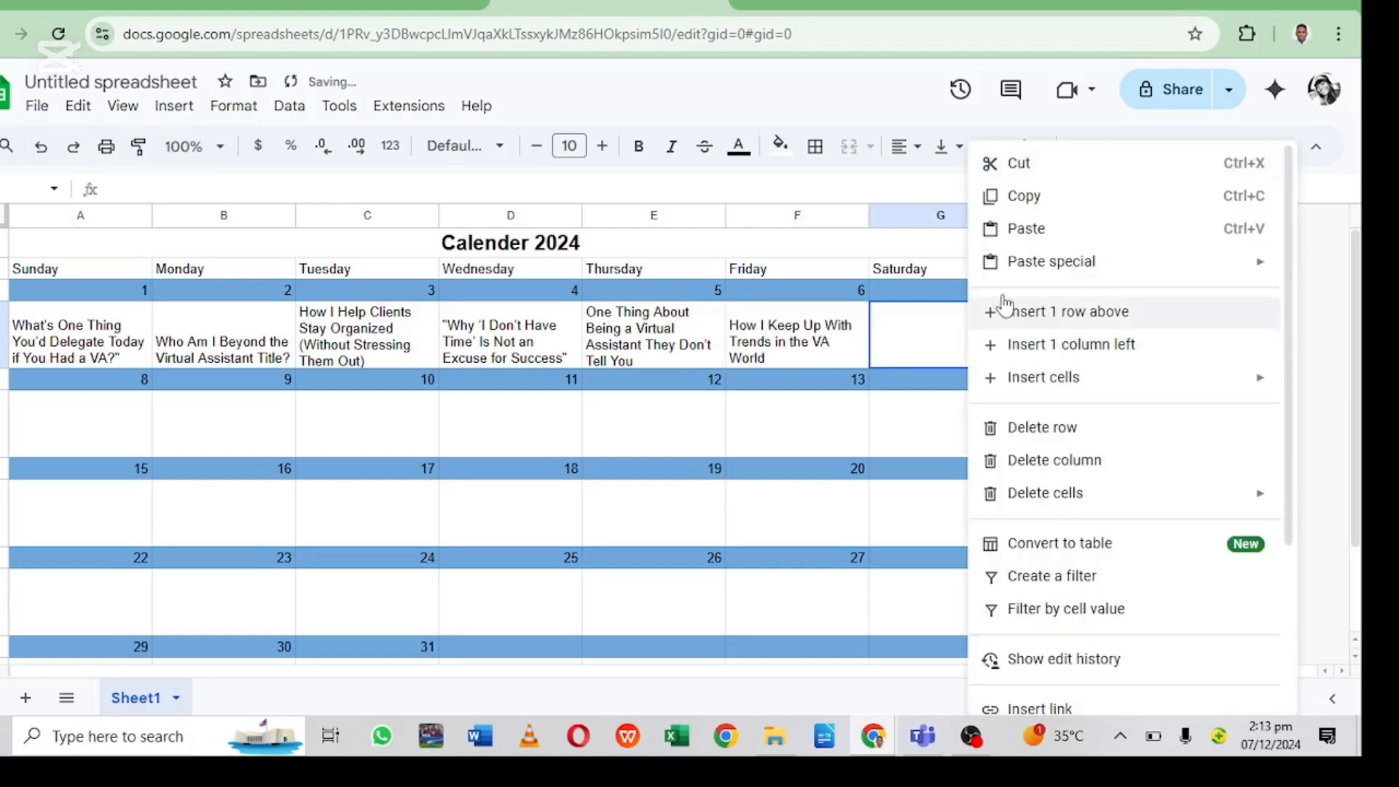
left_click(1012, 229)
left_click(233, 105)
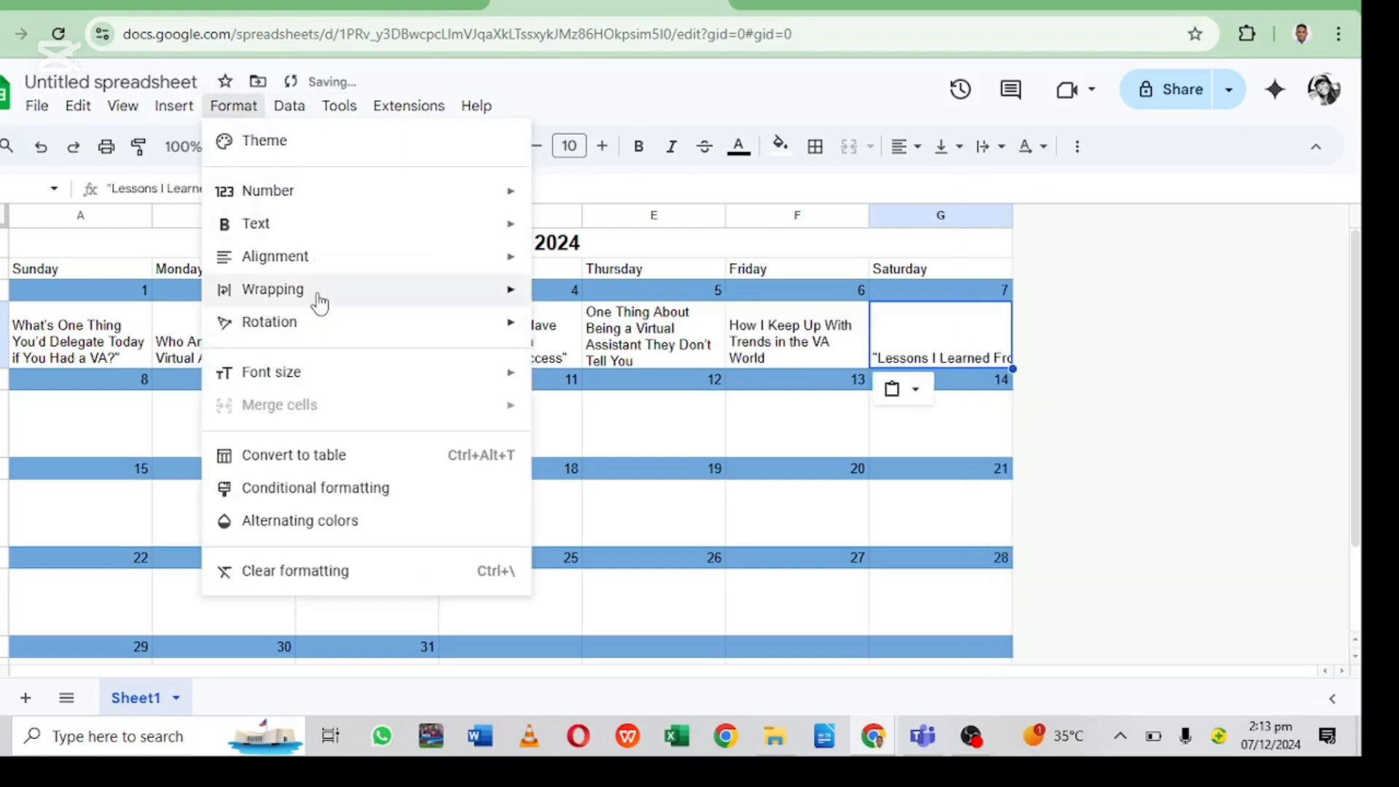
mouse_move(320, 302)
left_click(617, 334)
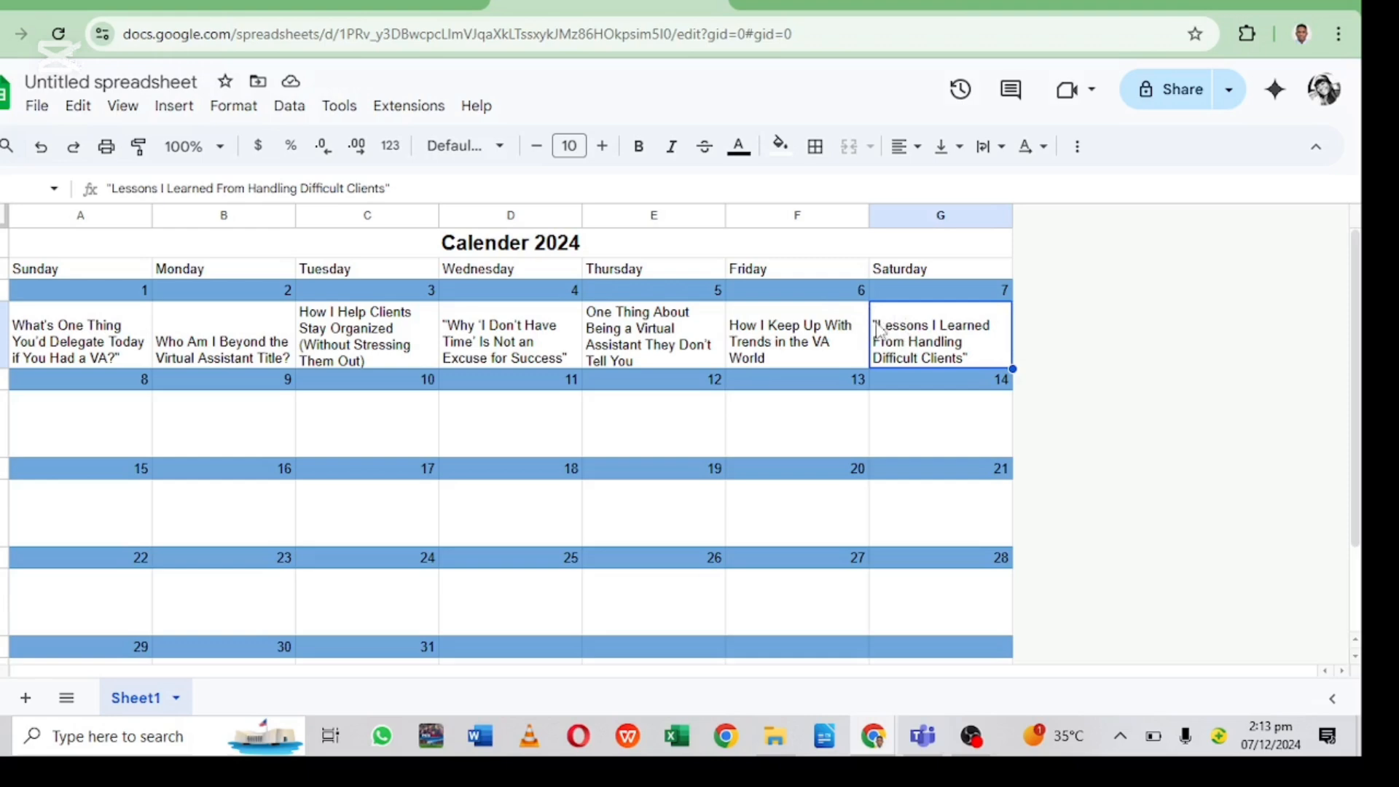
Step: Remove the opening quotation mark from the title in the cell below Saturday 7
double_click(884, 331)
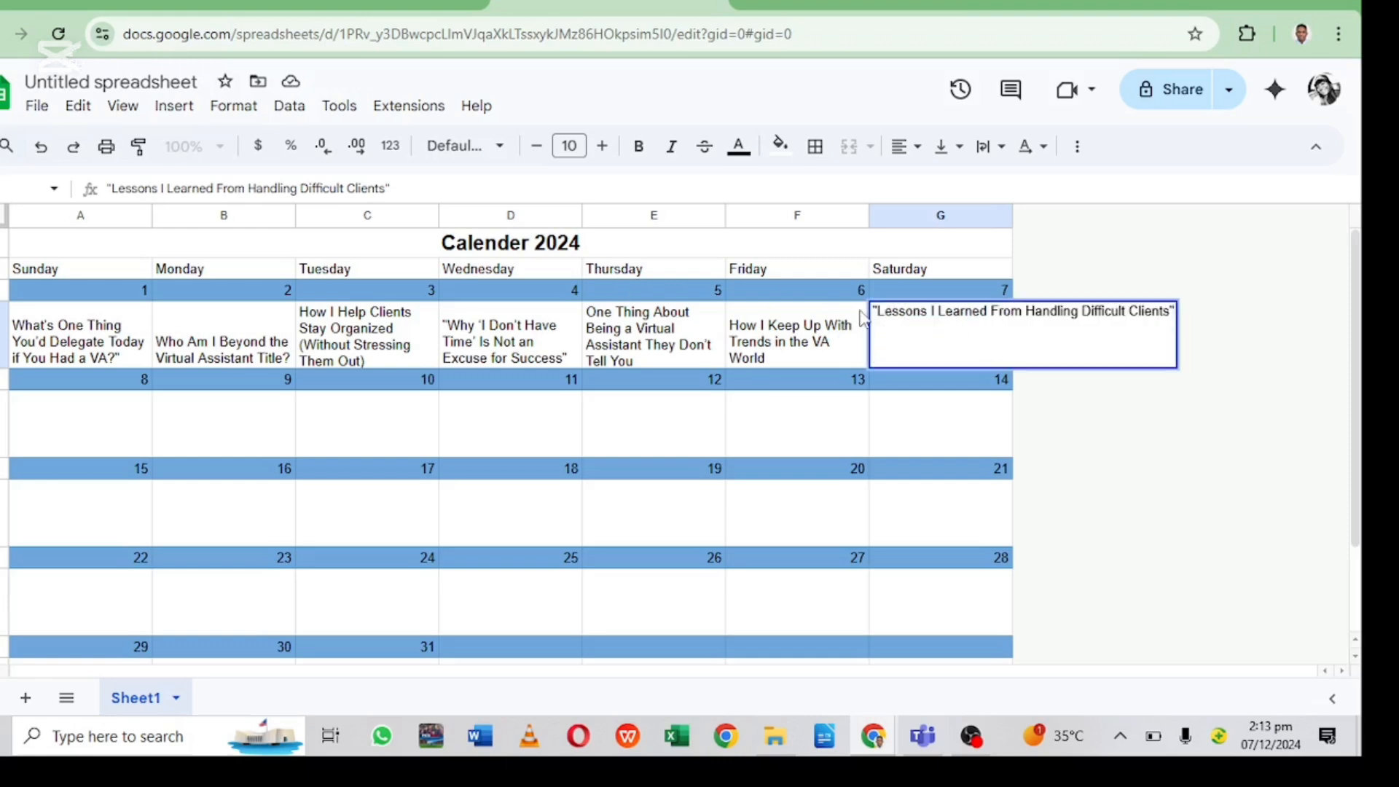
left_click(876, 312)
key("BackSpace")
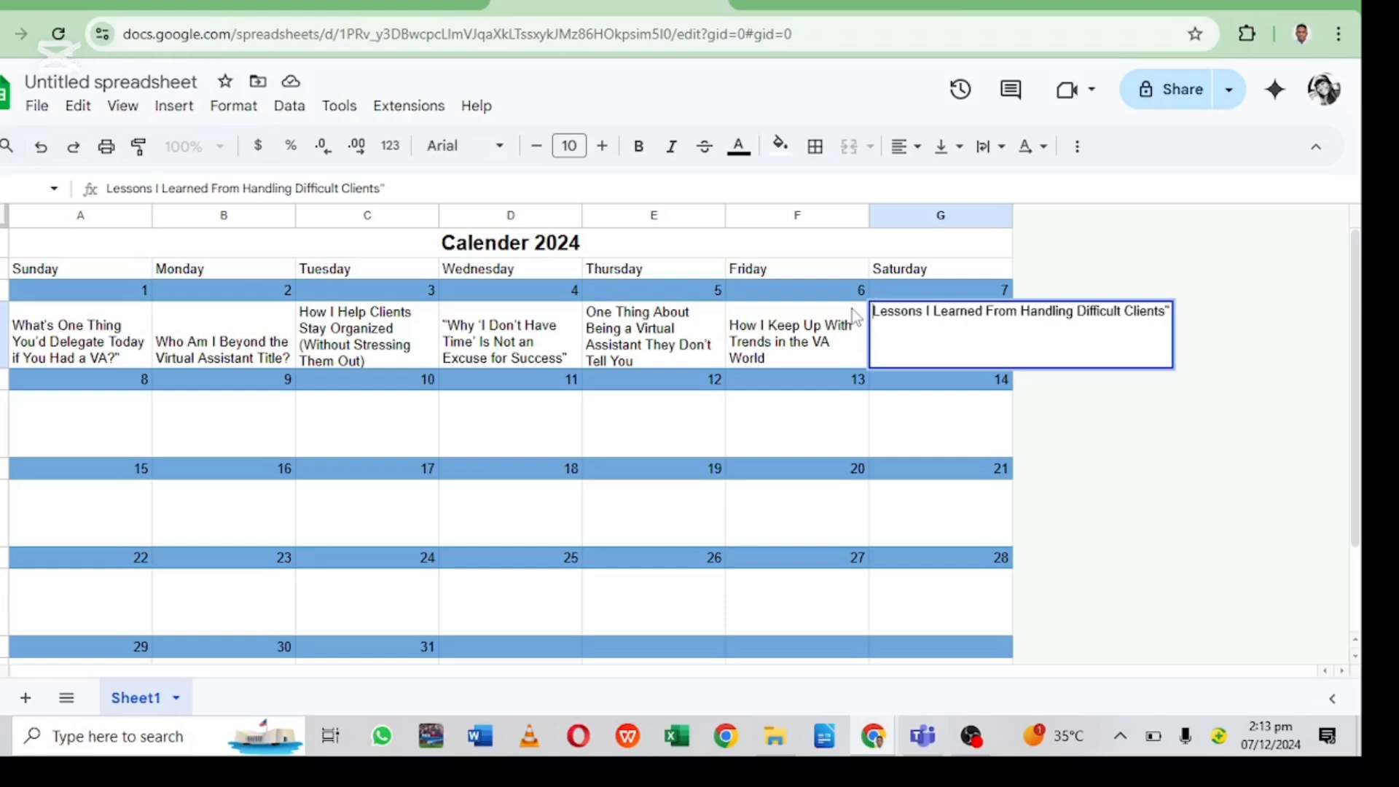
Step: Remove the opening and closing quotation marks from the title in the cell below Wednesday 4
left_click(456, 334)
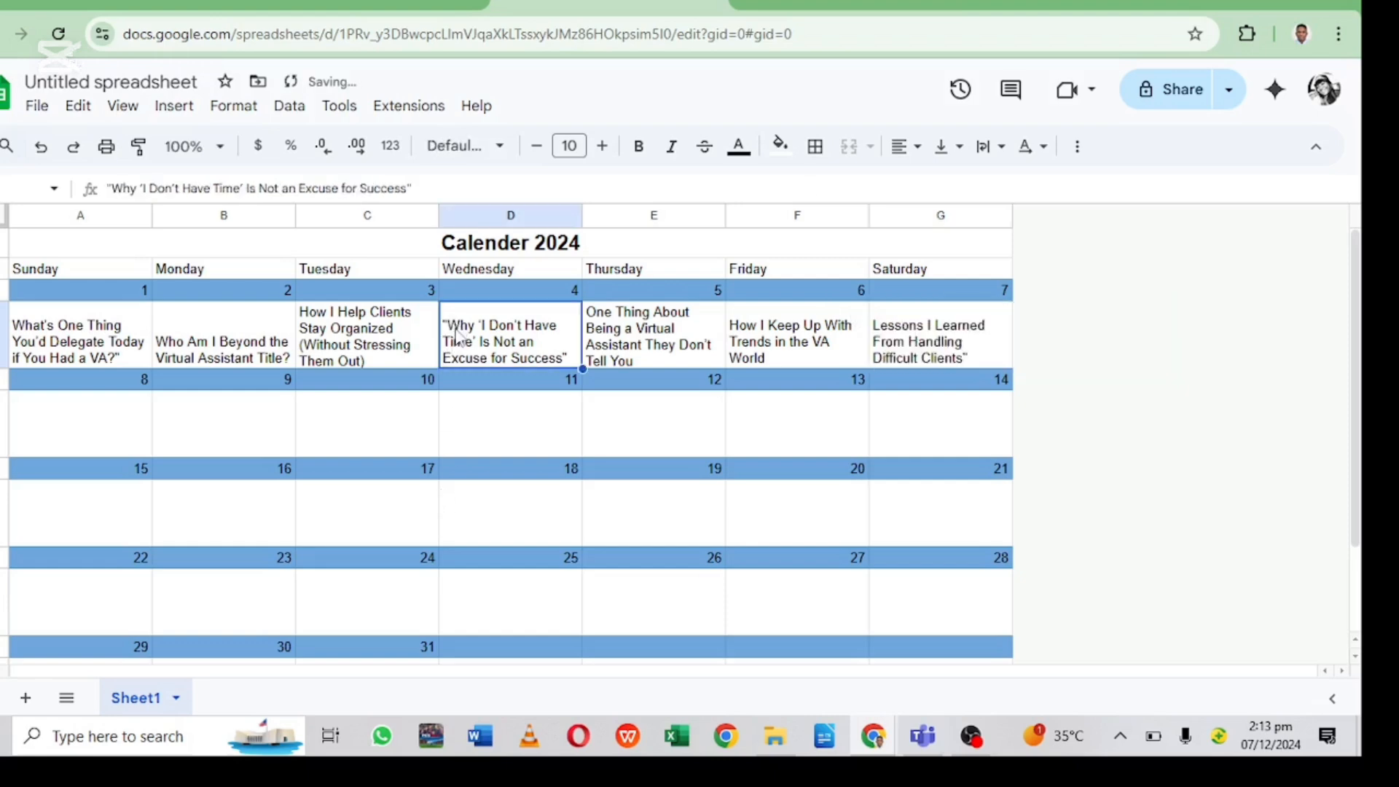
left_click(111, 187)
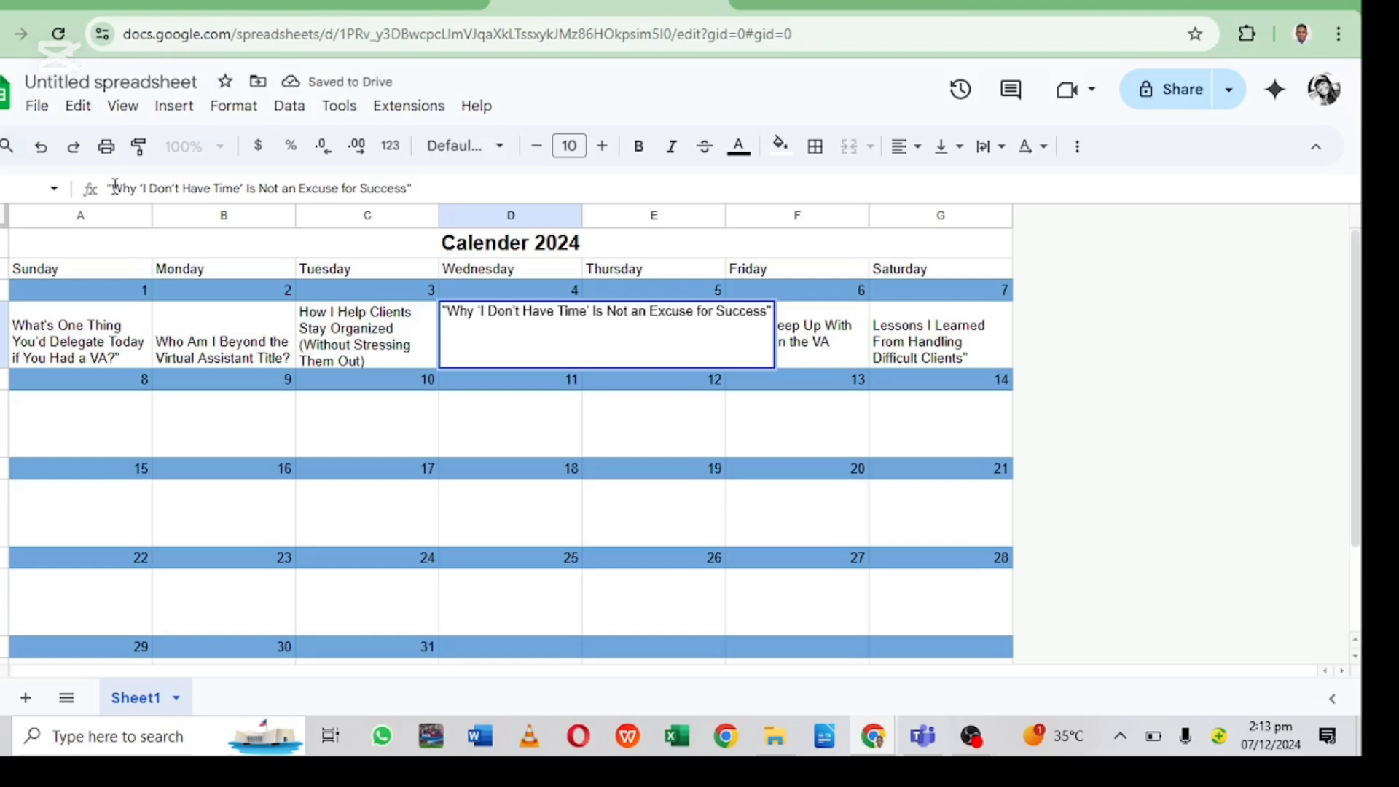
key("BackSpace")
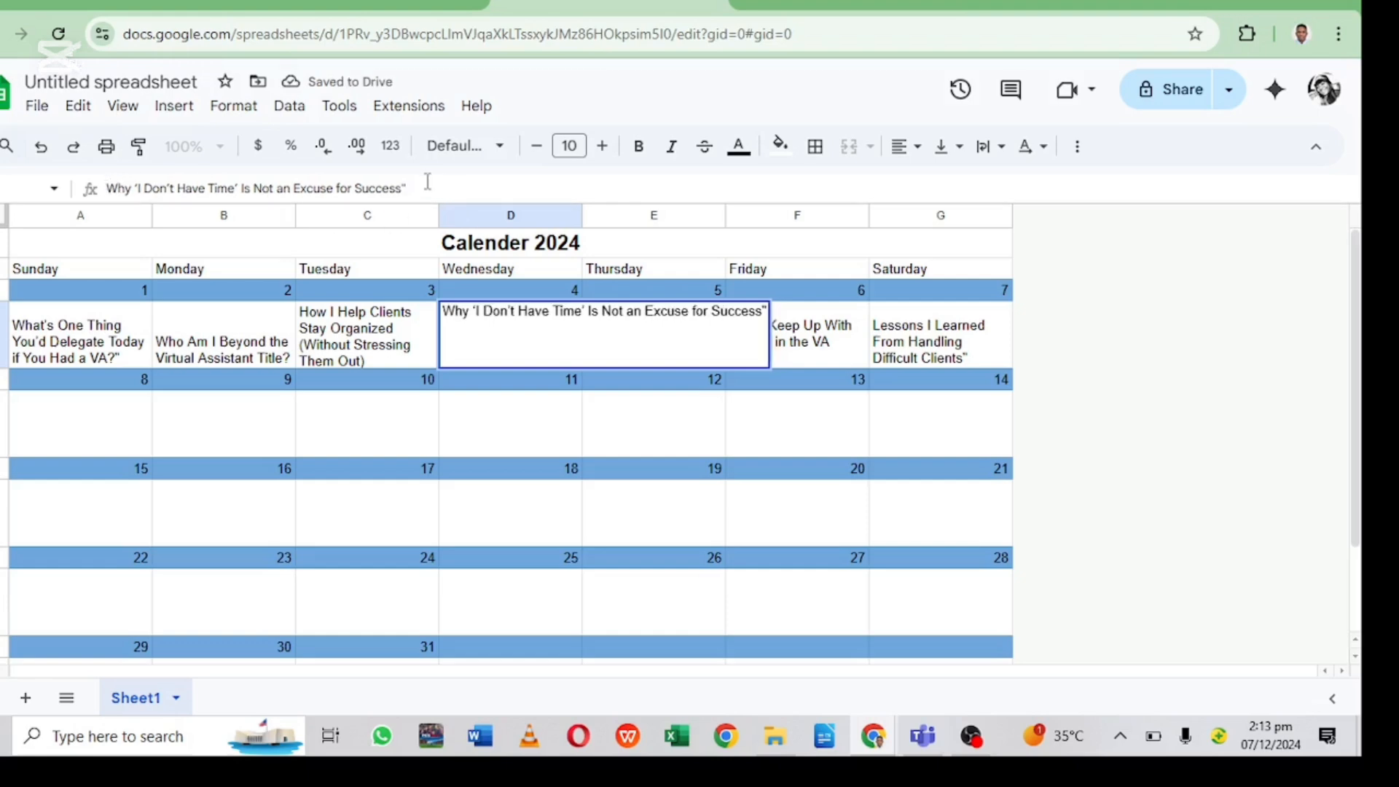
key("BackSpace")
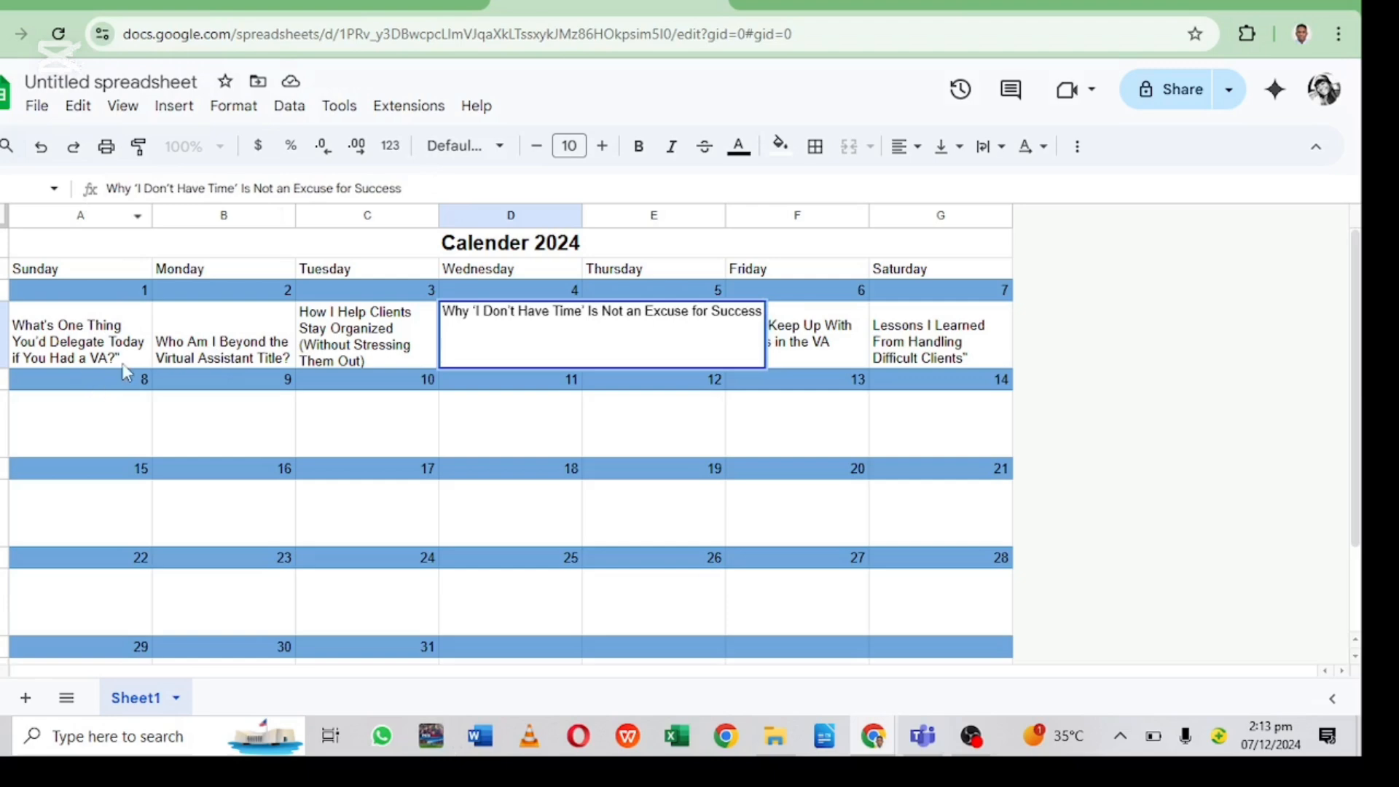
Step: Remove the closing quotation mark from the title in the cell below Sunday 1
left_click(125, 372)
left_click(432, 189)
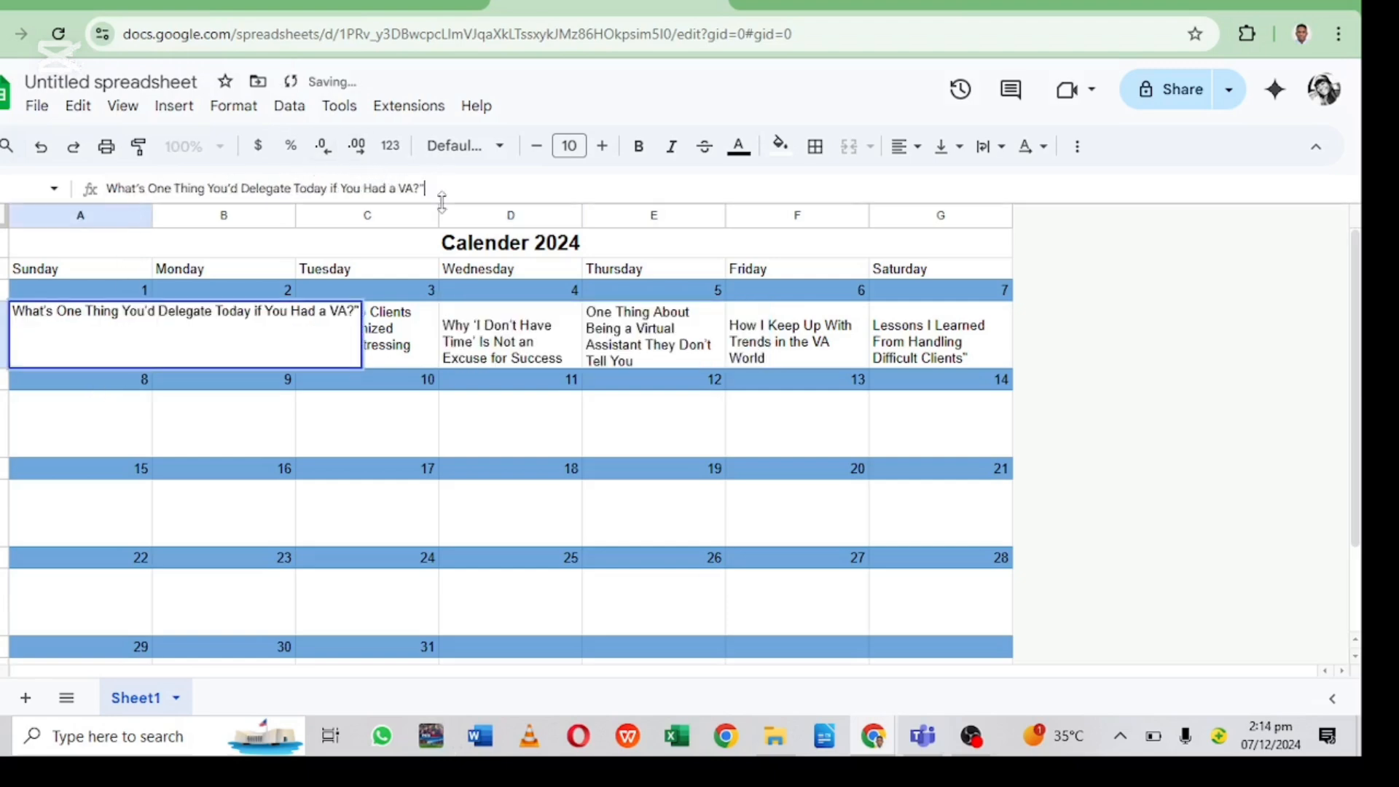
key("BackSpace")
scroll(947, 469, "down", 3)
scroll(1161, 449, "up", 3)
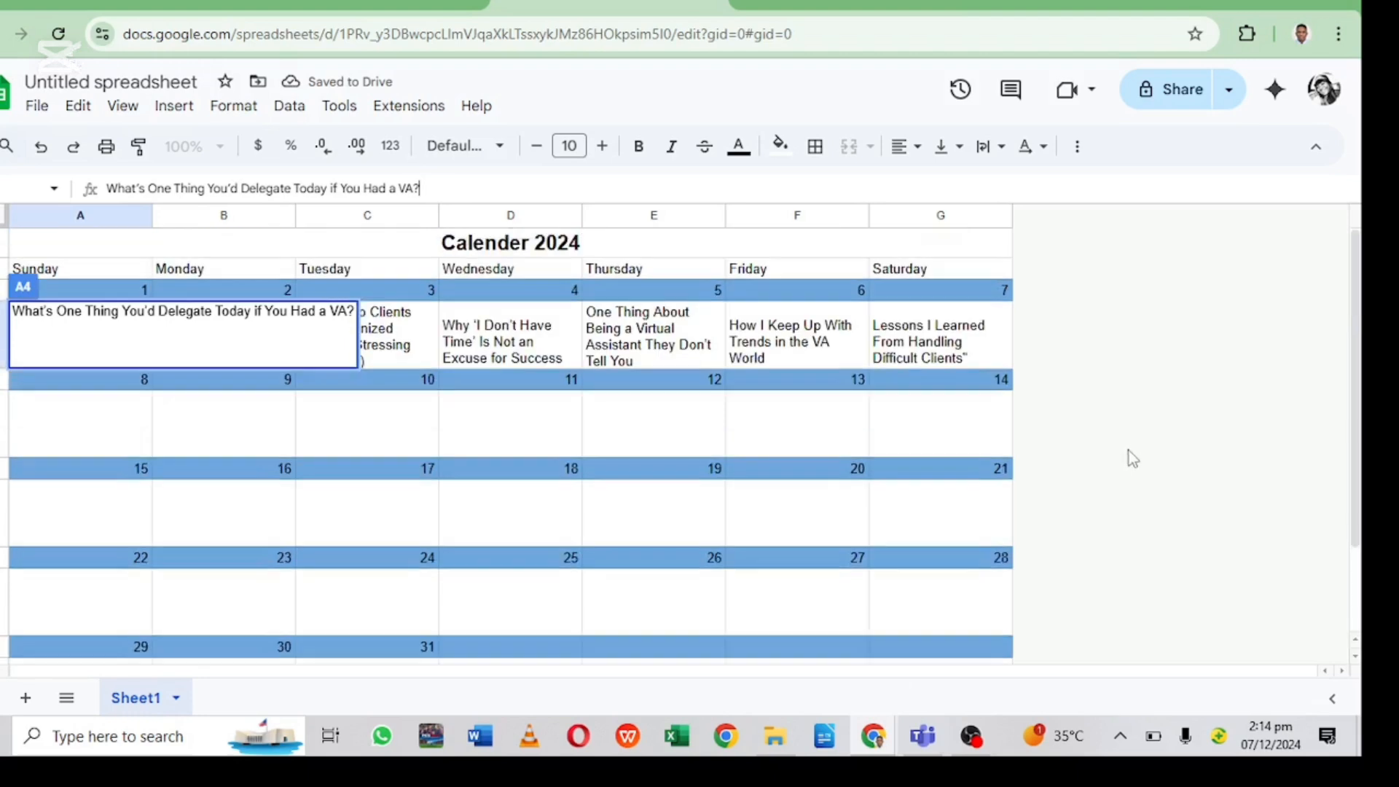
left_click(940, 437)
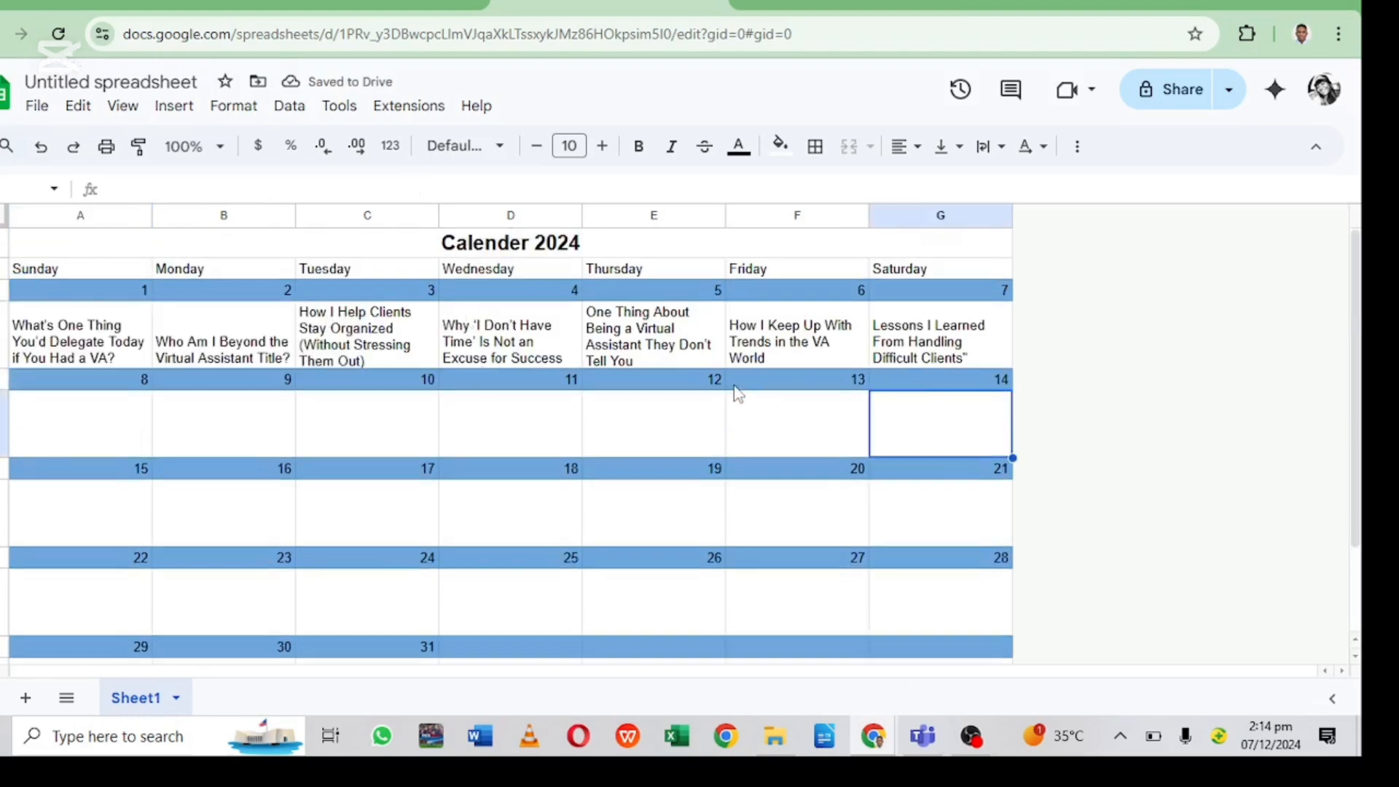
Step: Set the title's text color to red in the cell below Sunday 1 and to dark red berry 2 in the cell below Monday 2
left_click(64, 347)
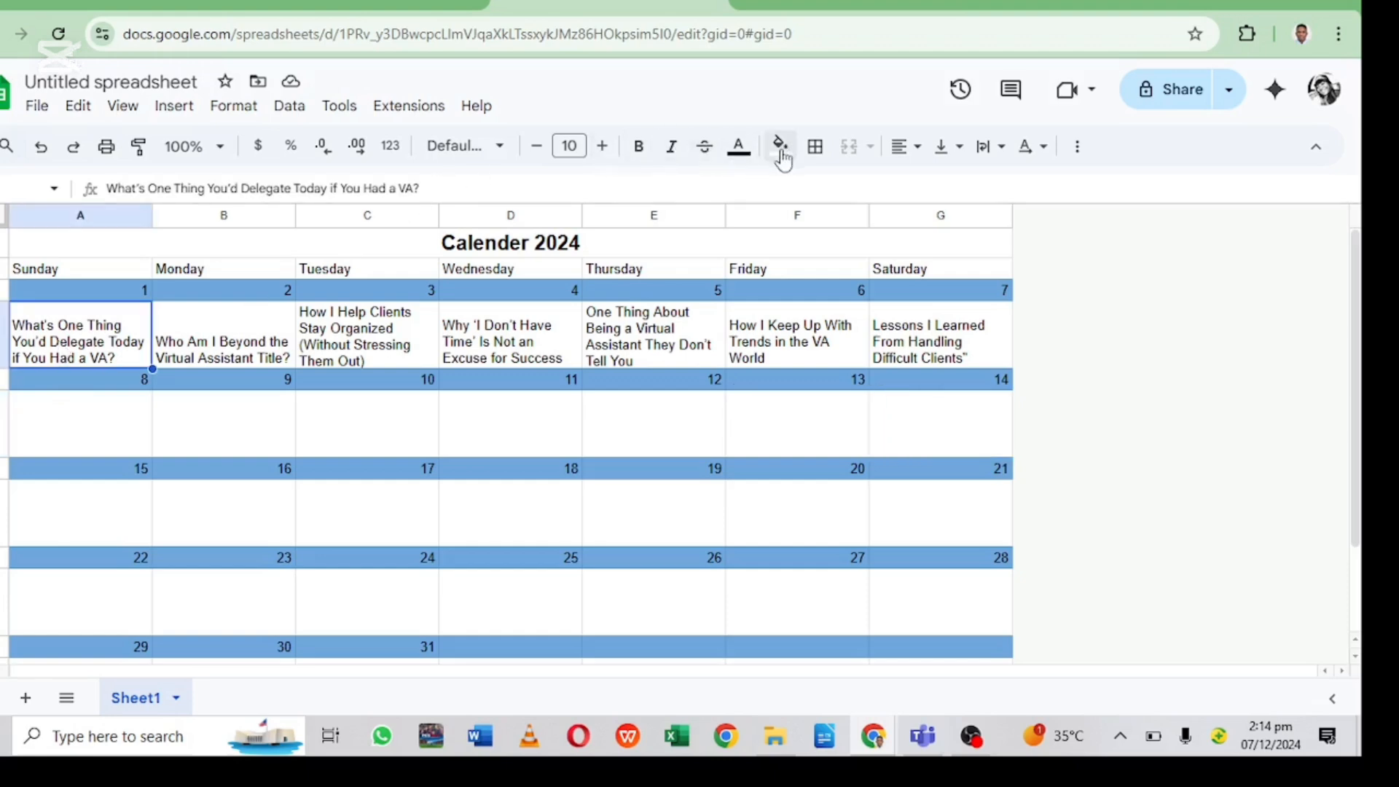
left_click(739, 146)
left_click(764, 237)
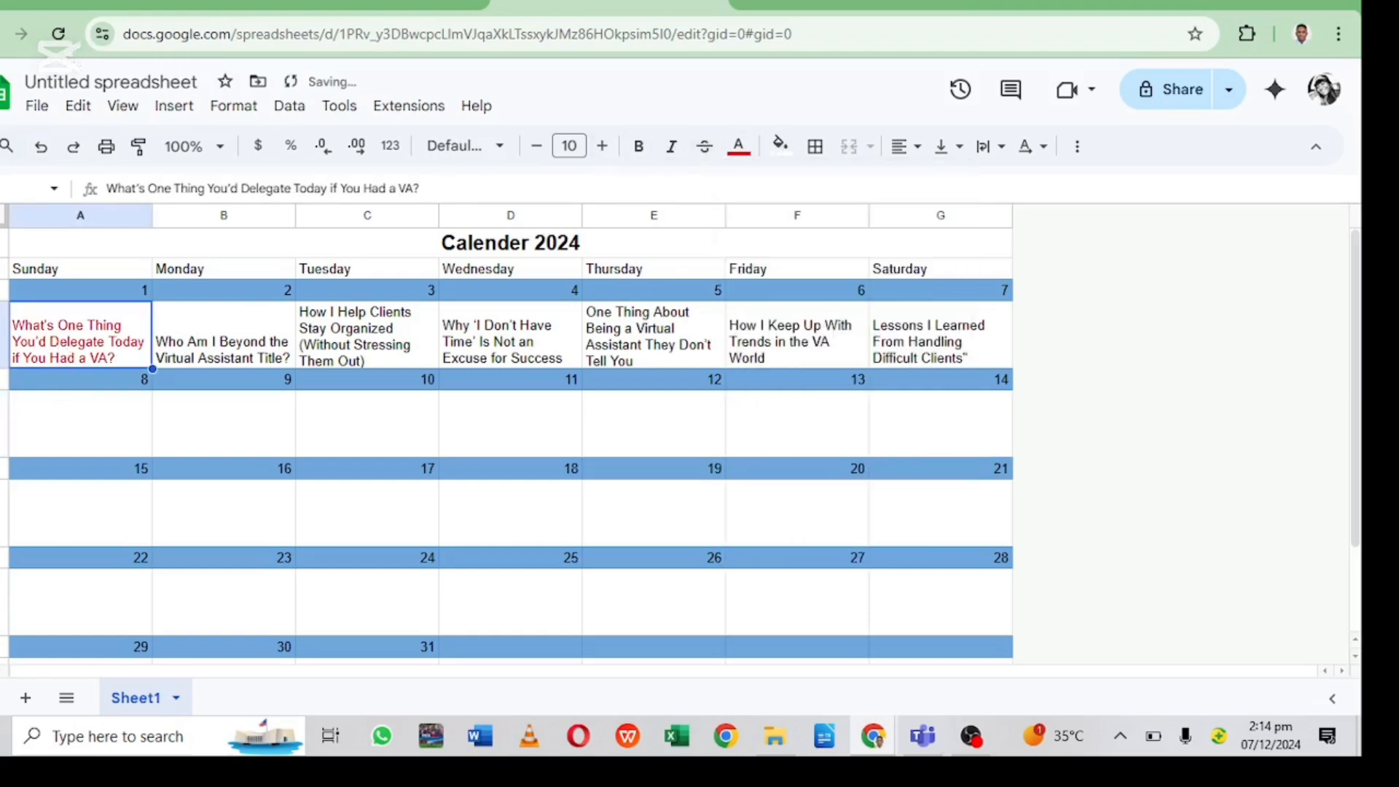
left_click(226, 354)
left_click(739, 146)
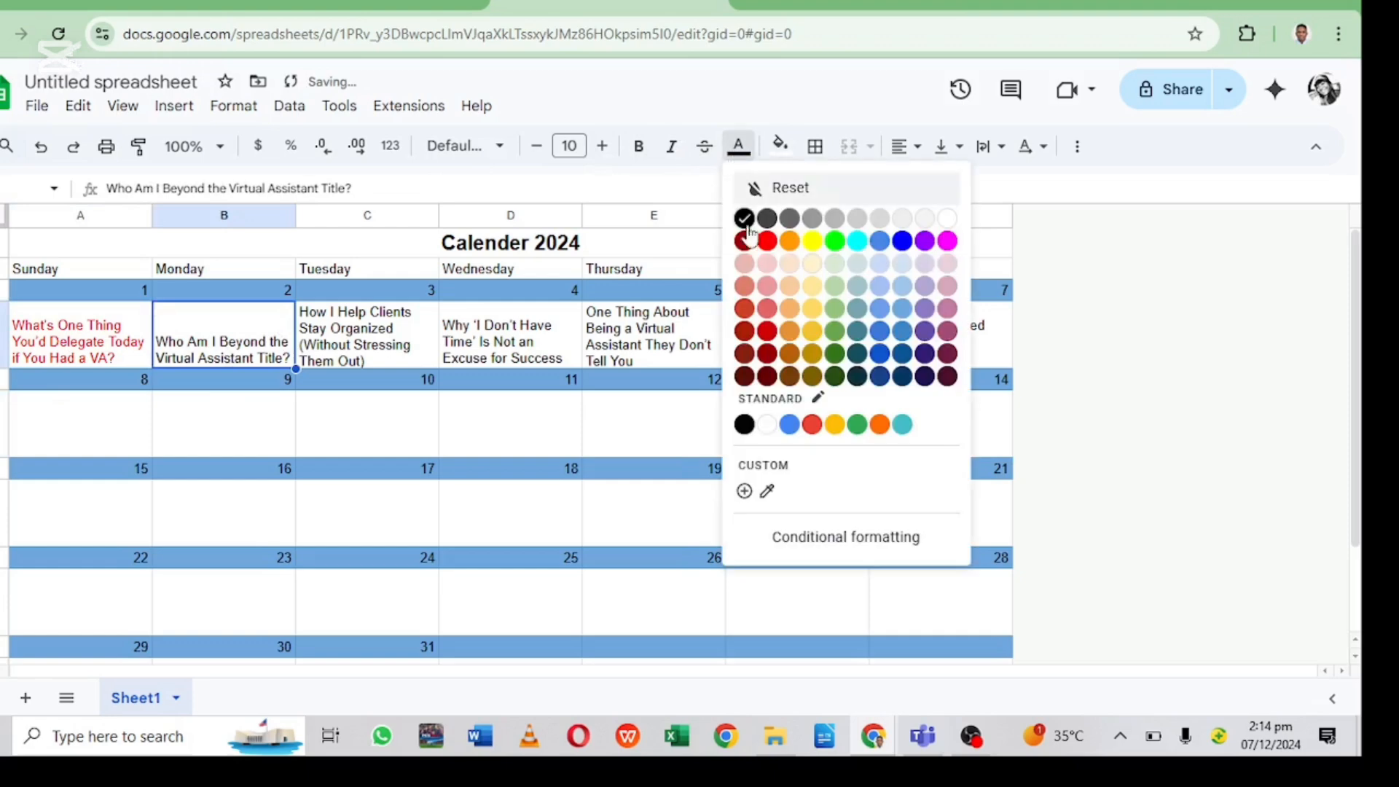
left_click(812, 308)
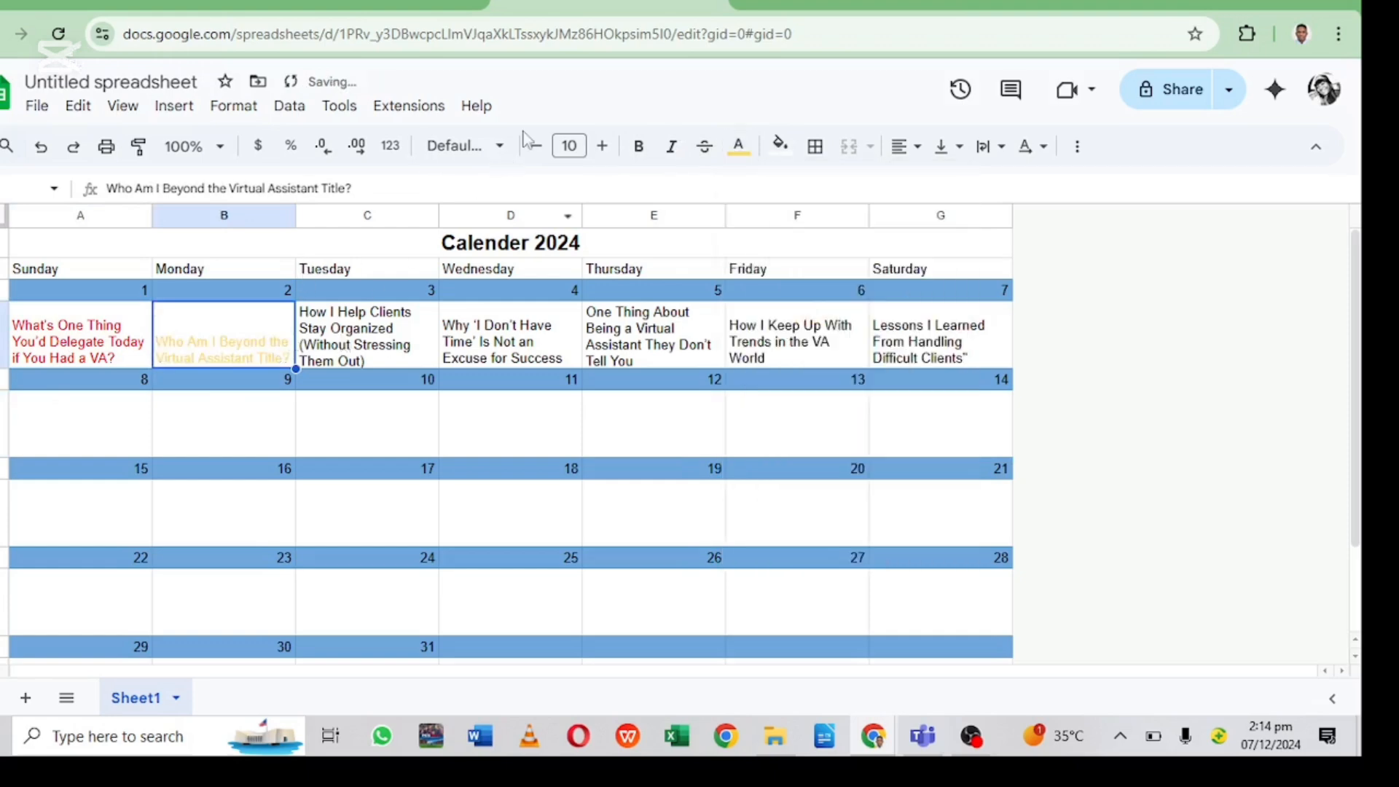
left_click(738, 145)
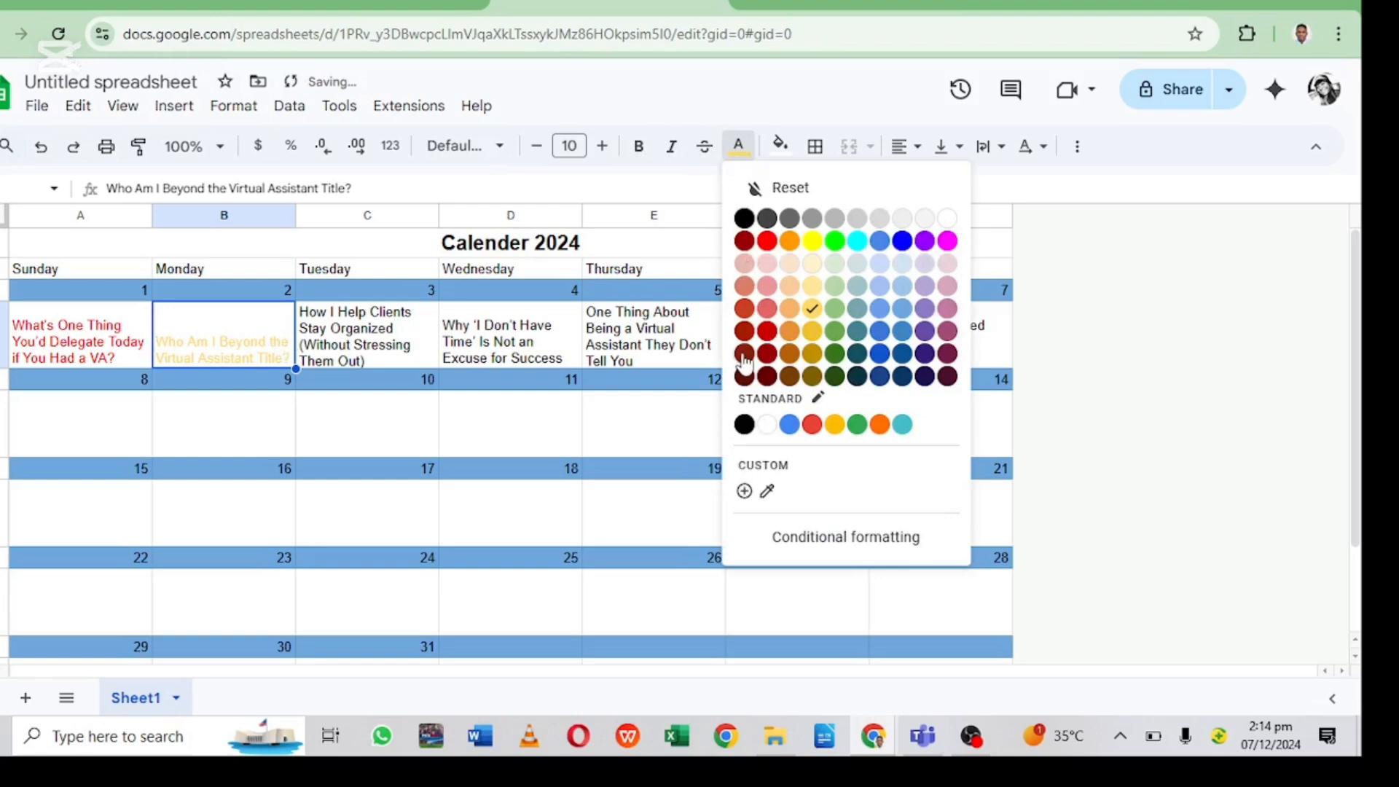
left_click(743, 355)
Step: Color the title below Tuesday 3 dark cornflower blue 2 and the title below Wednesday 4 dark green 2
left_click(357, 354)
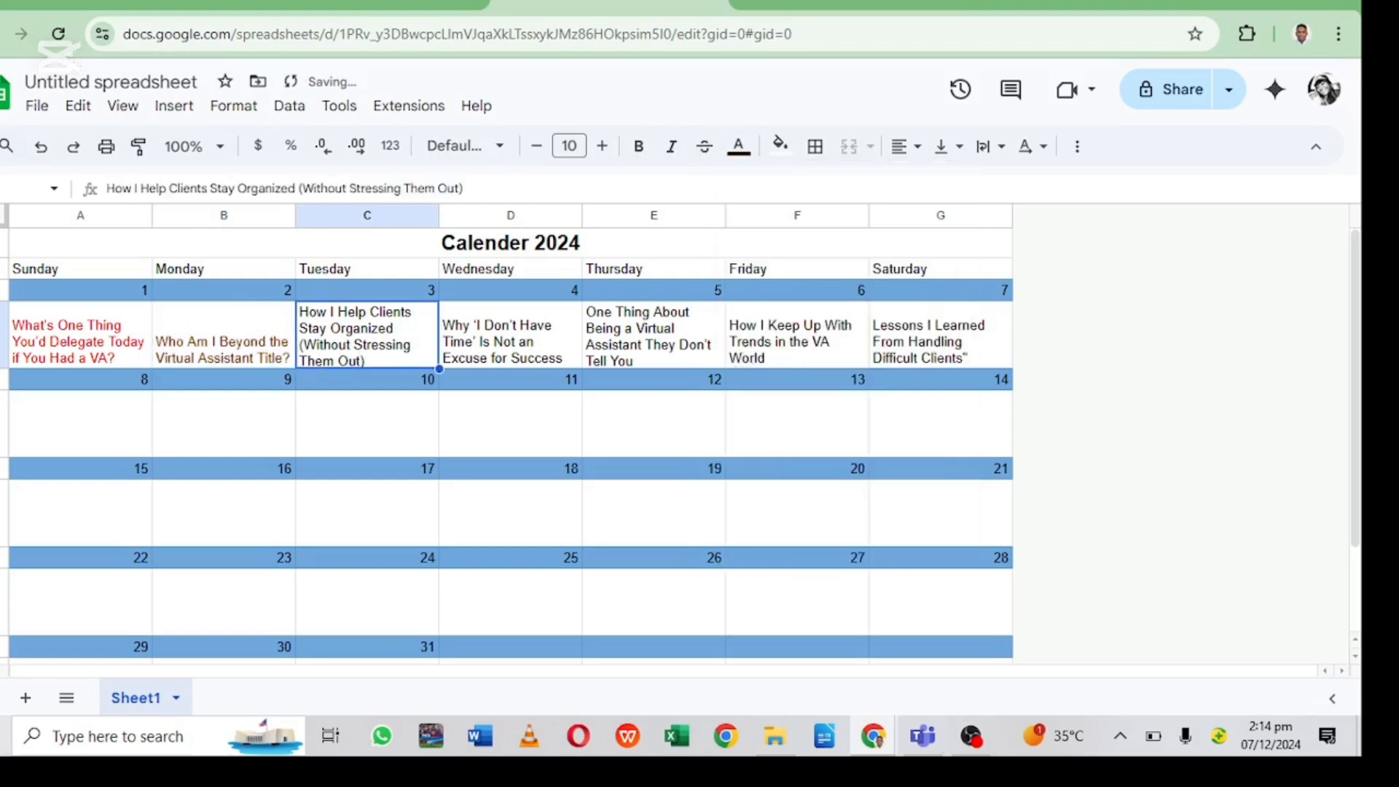
left_click(738, 146)
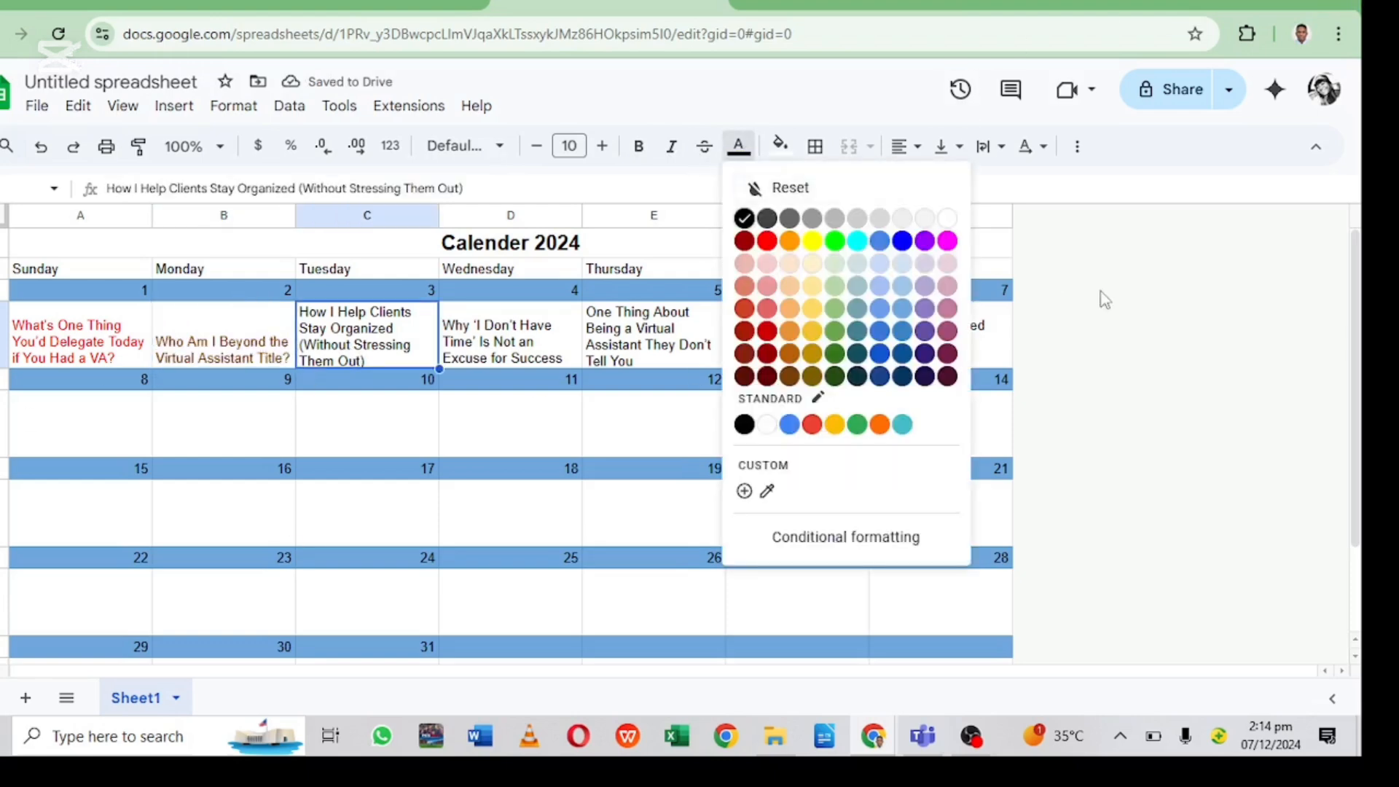
left_click(879, 353)
left_click(569, 359)
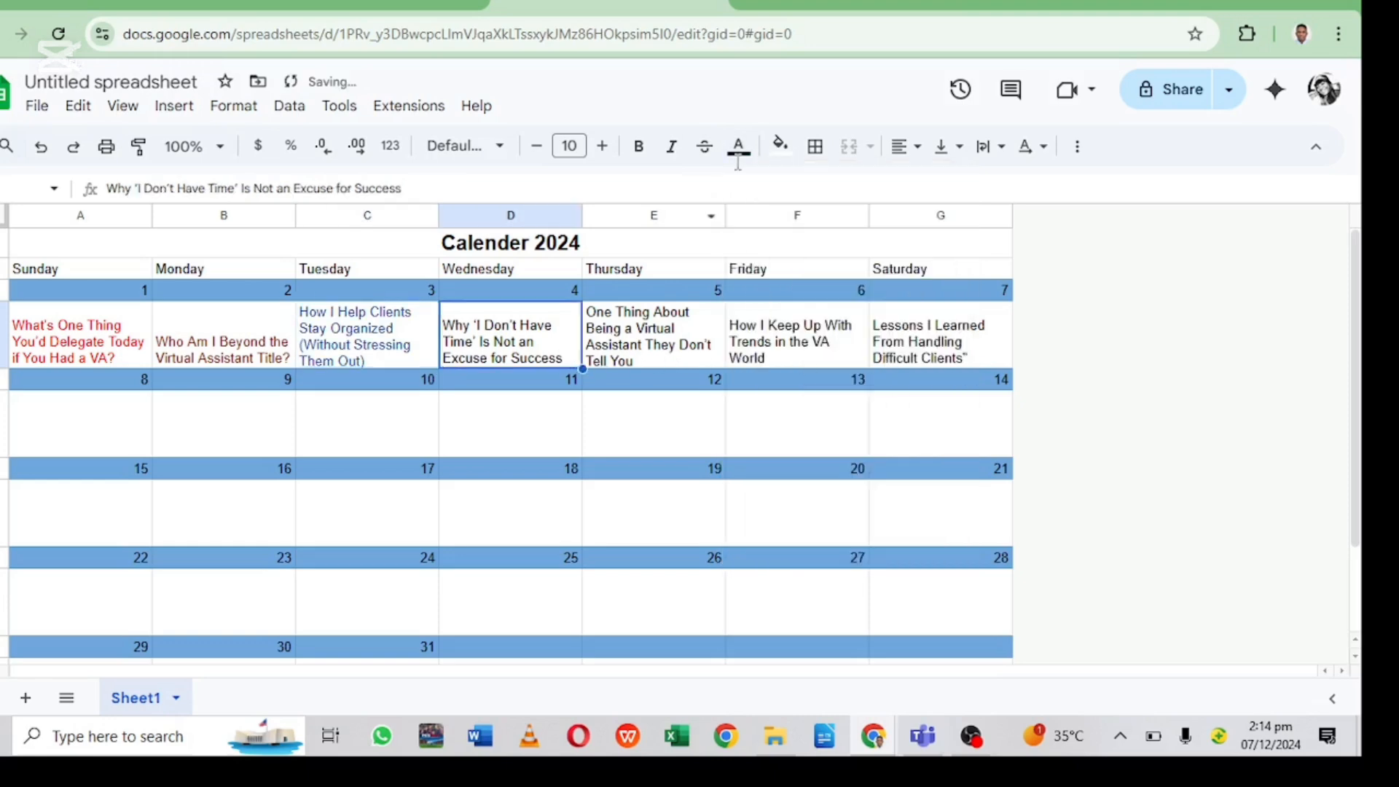
left_click(738, 146)
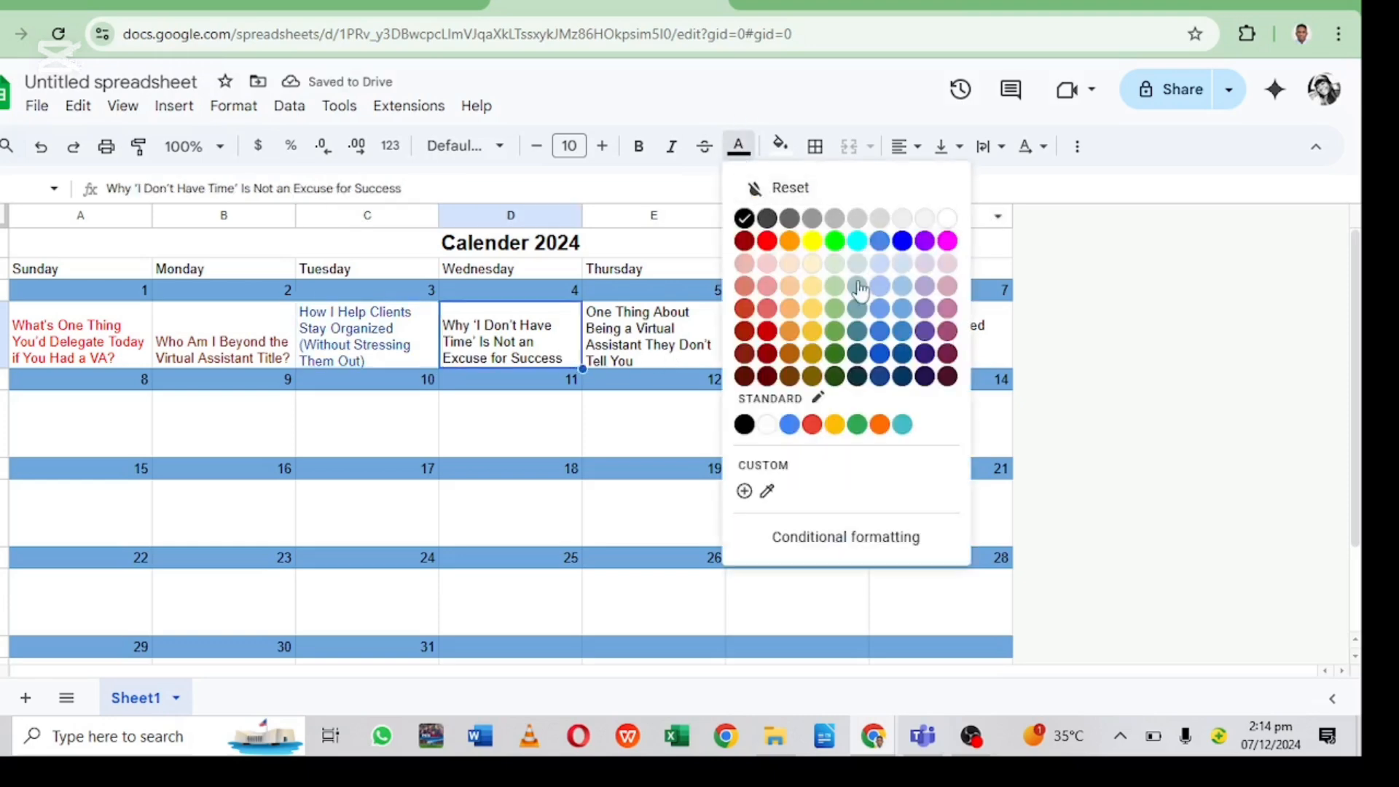
left_click(839, 356)
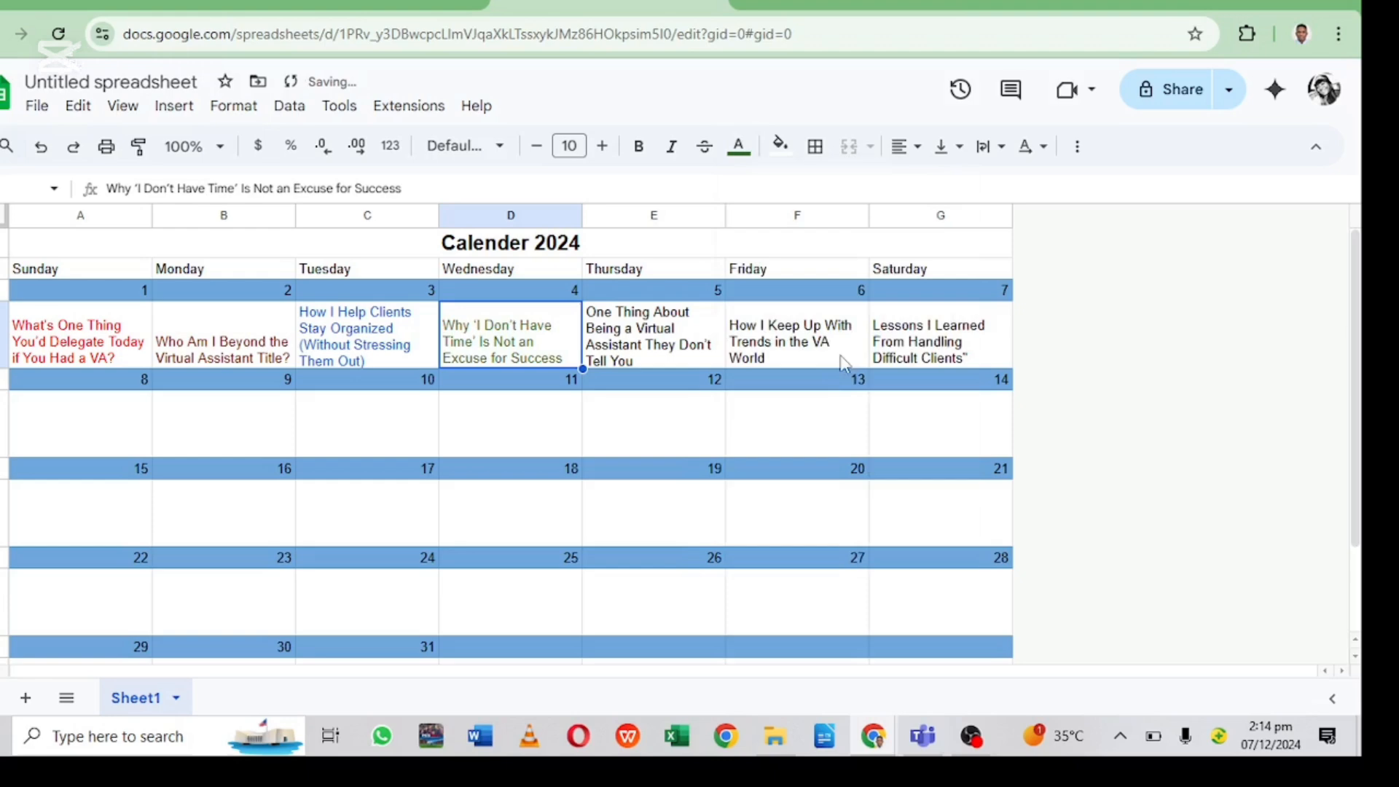
Step: Set the text color of the title in the cell below Thursday 5 to red
left_click(689, 343)
left_click(738, 146)
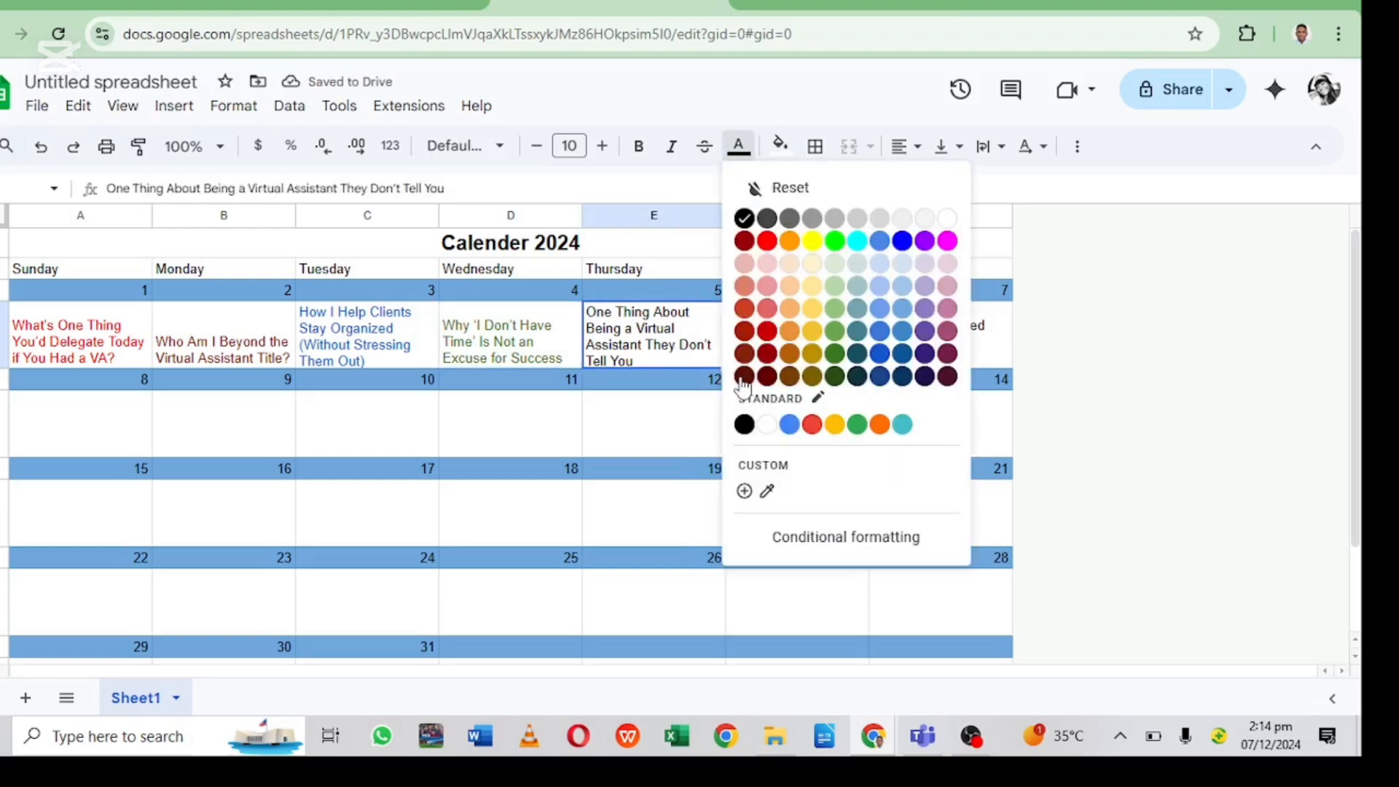
left_click(766, 244)
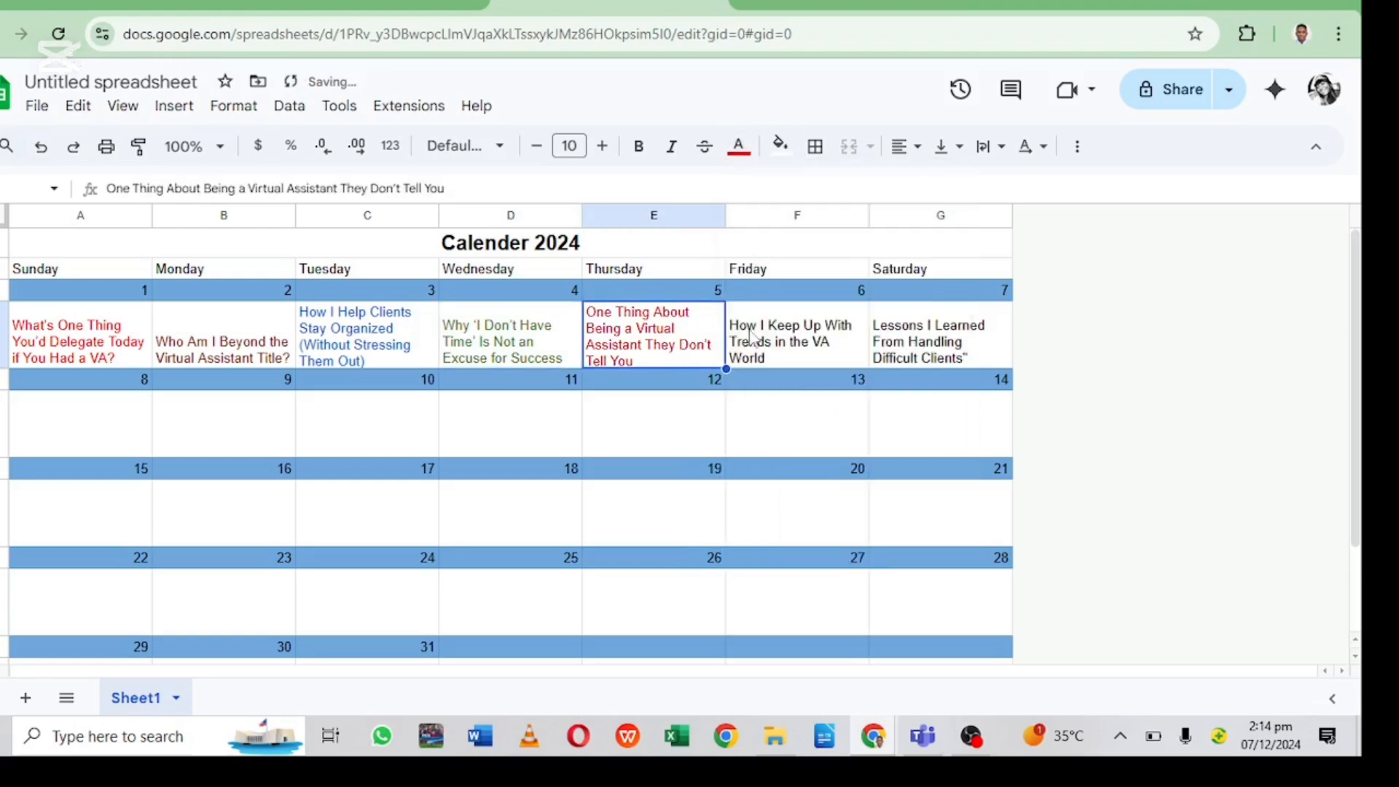
Step: Set the text color of the title in the cell below Friday 6 to dark purple 3
left_click(844, 326)
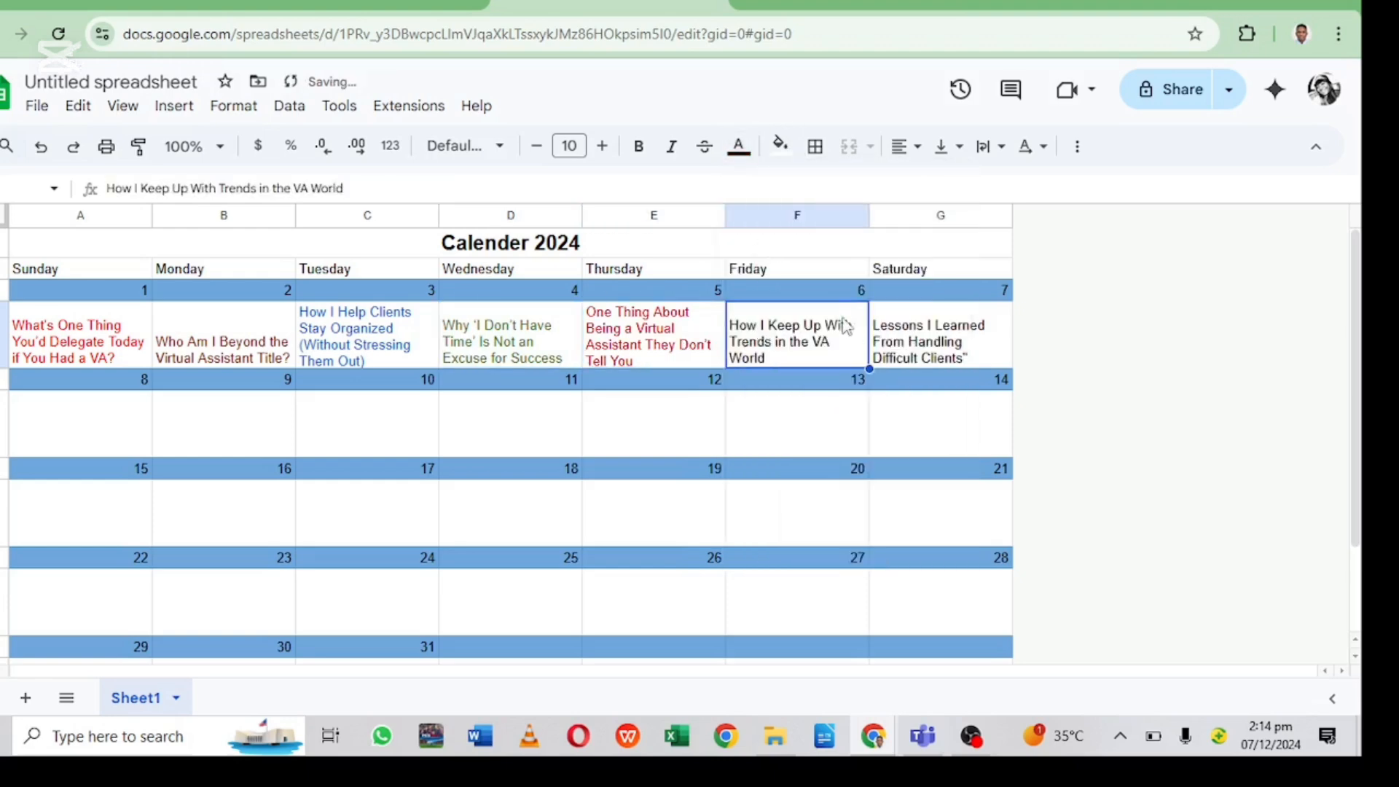
left_click(738, 148)
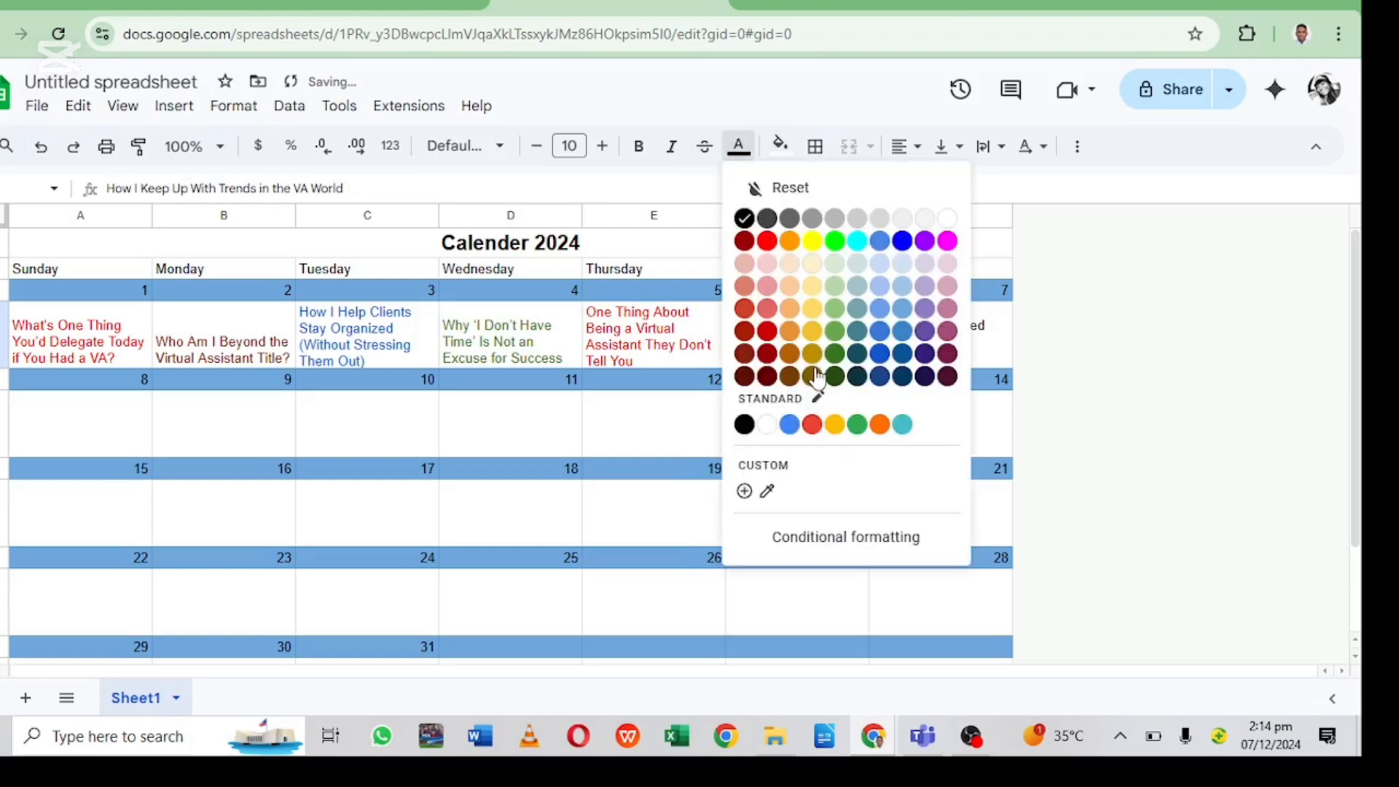
left_click(924, 377)
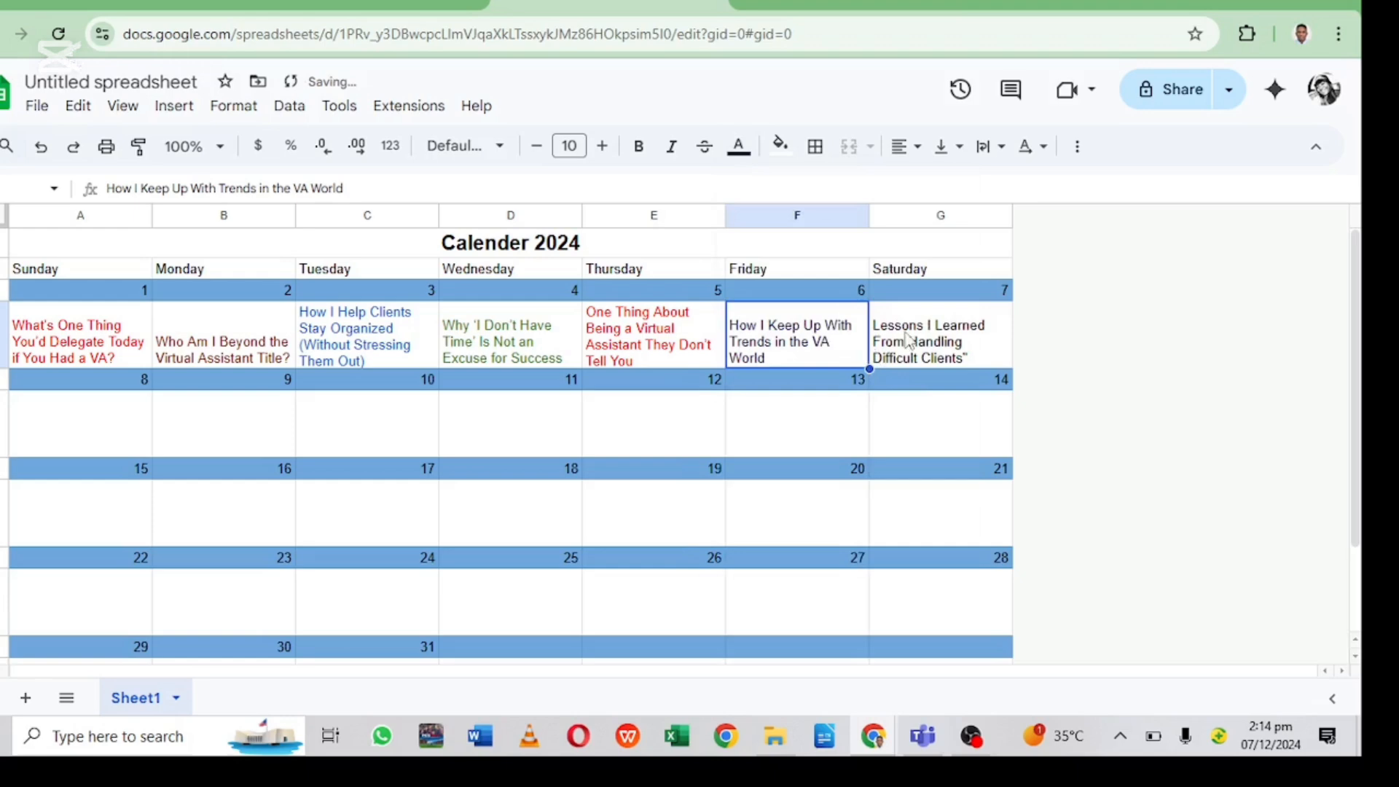
Step: Try cyan text for the title in the cell below Thursday 5, and settle on light red berry 1
left_click(878, 352)
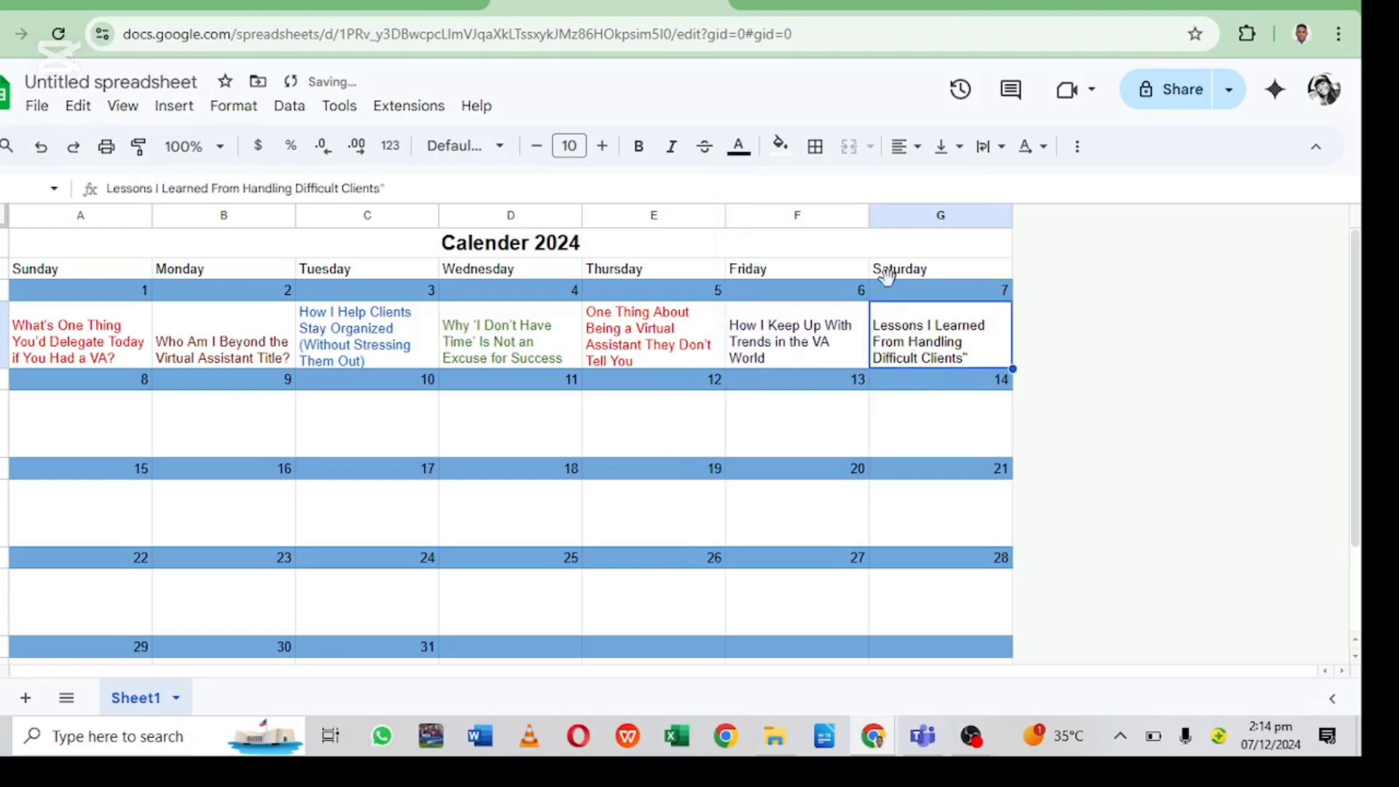
left_click(610, 341)
left_click(738, 146)
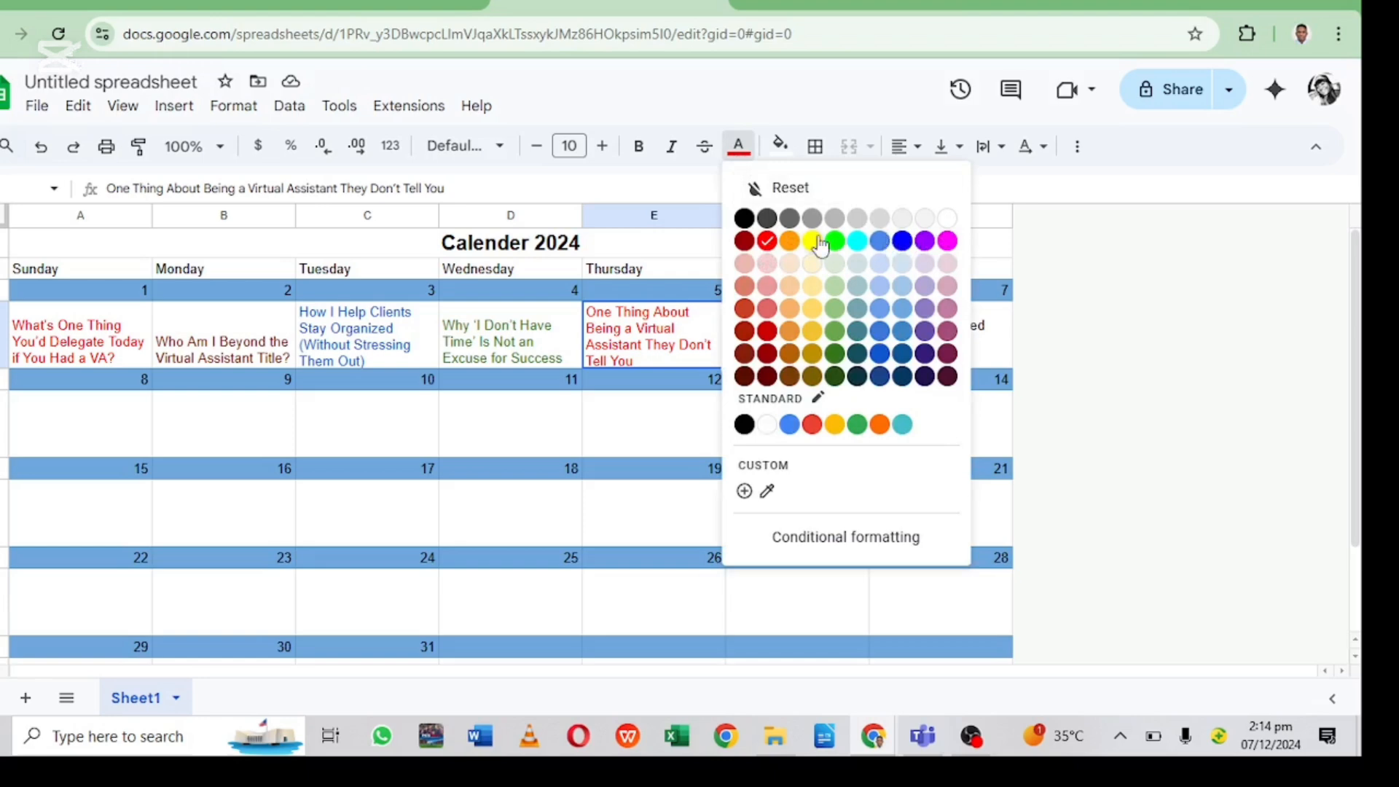
left_click(858, 242)
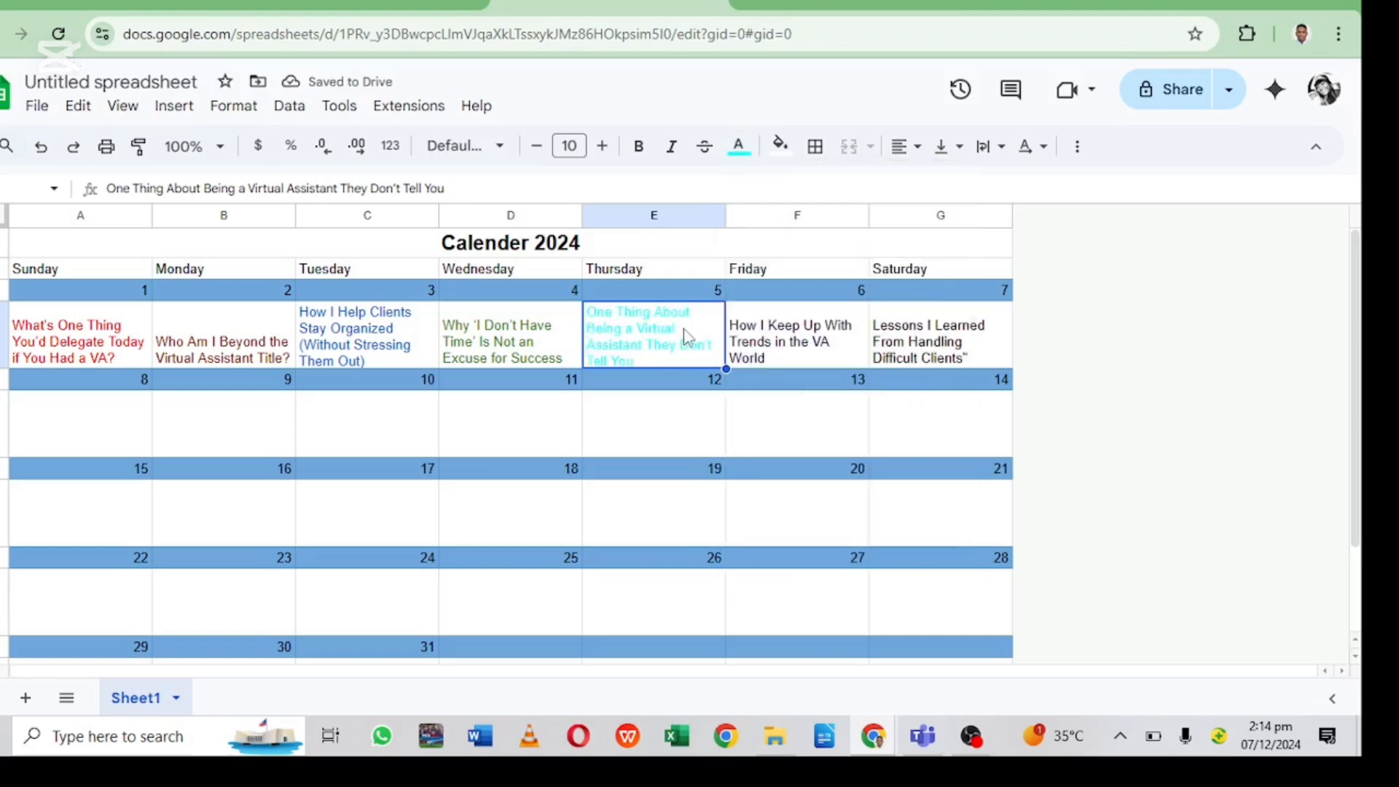
left_click(736, 146)
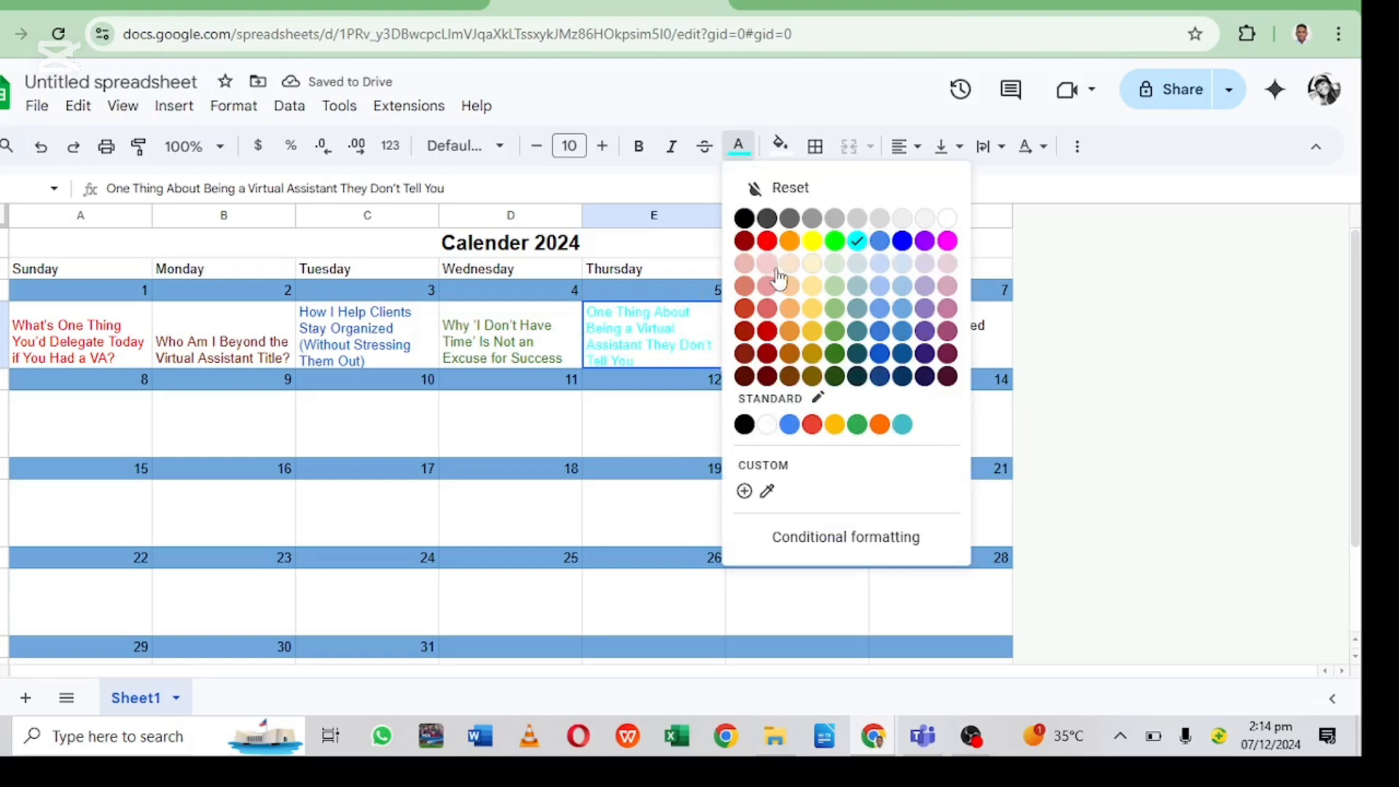
left_click(746, 310)
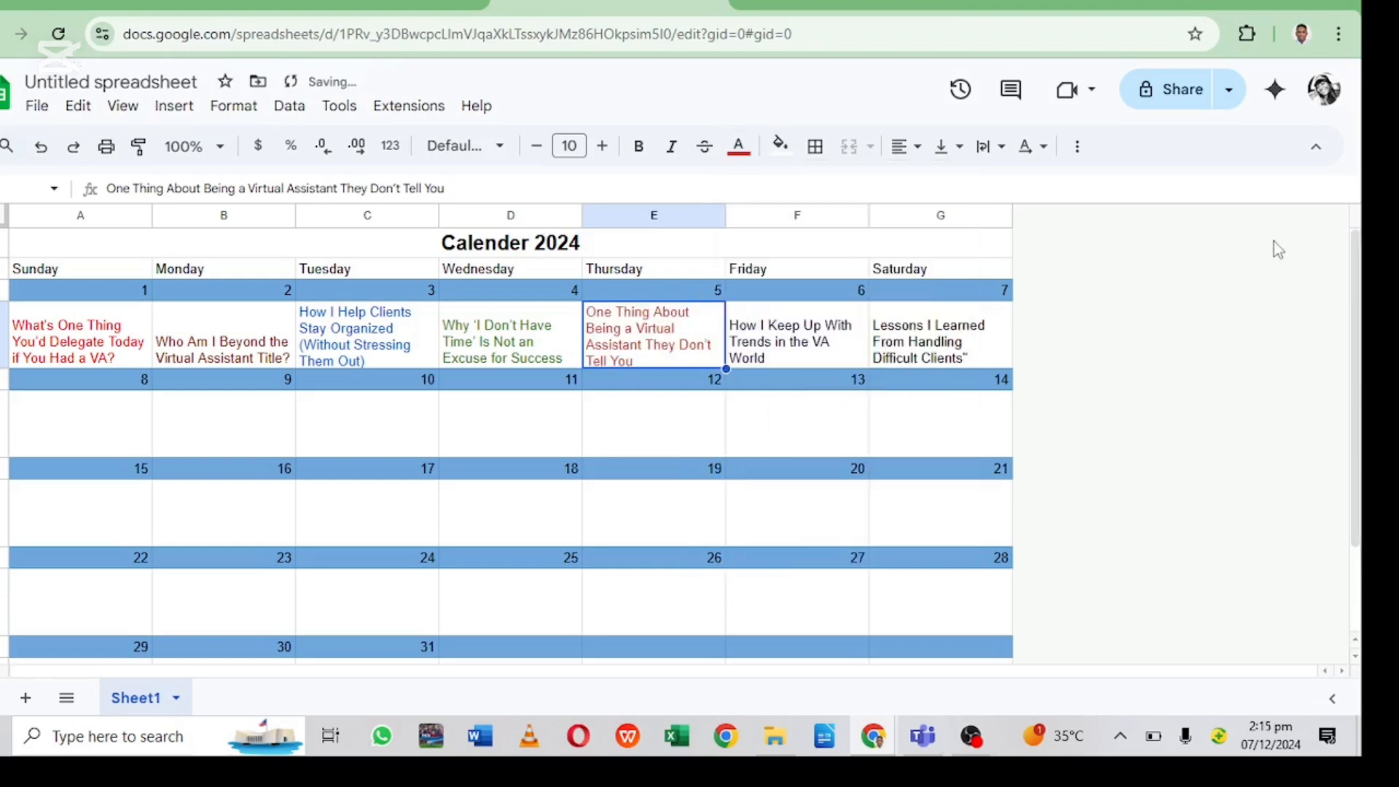
scroll(467, 291, "down", 3)
scroll(472, 276, "up", 3)
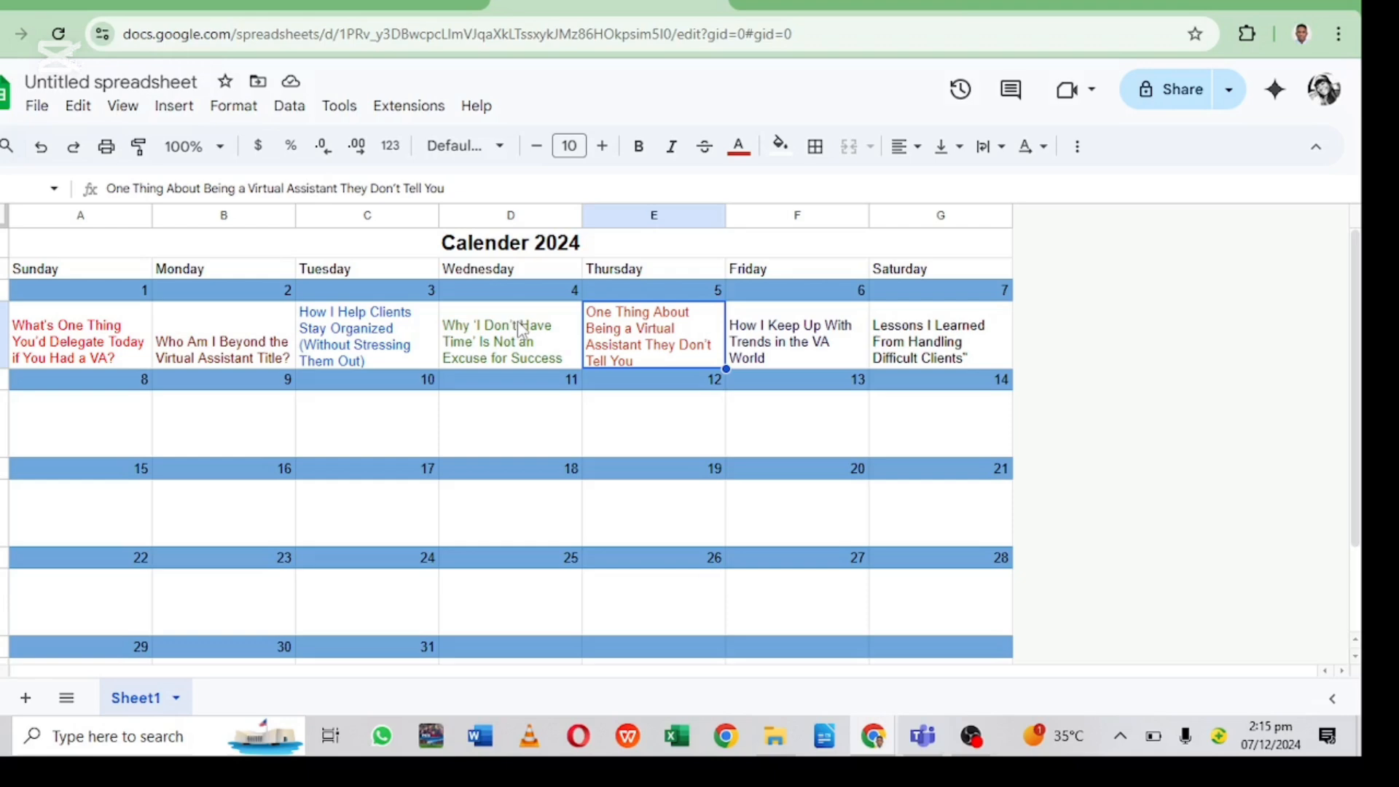
scroll(510, 330, "down", 2)
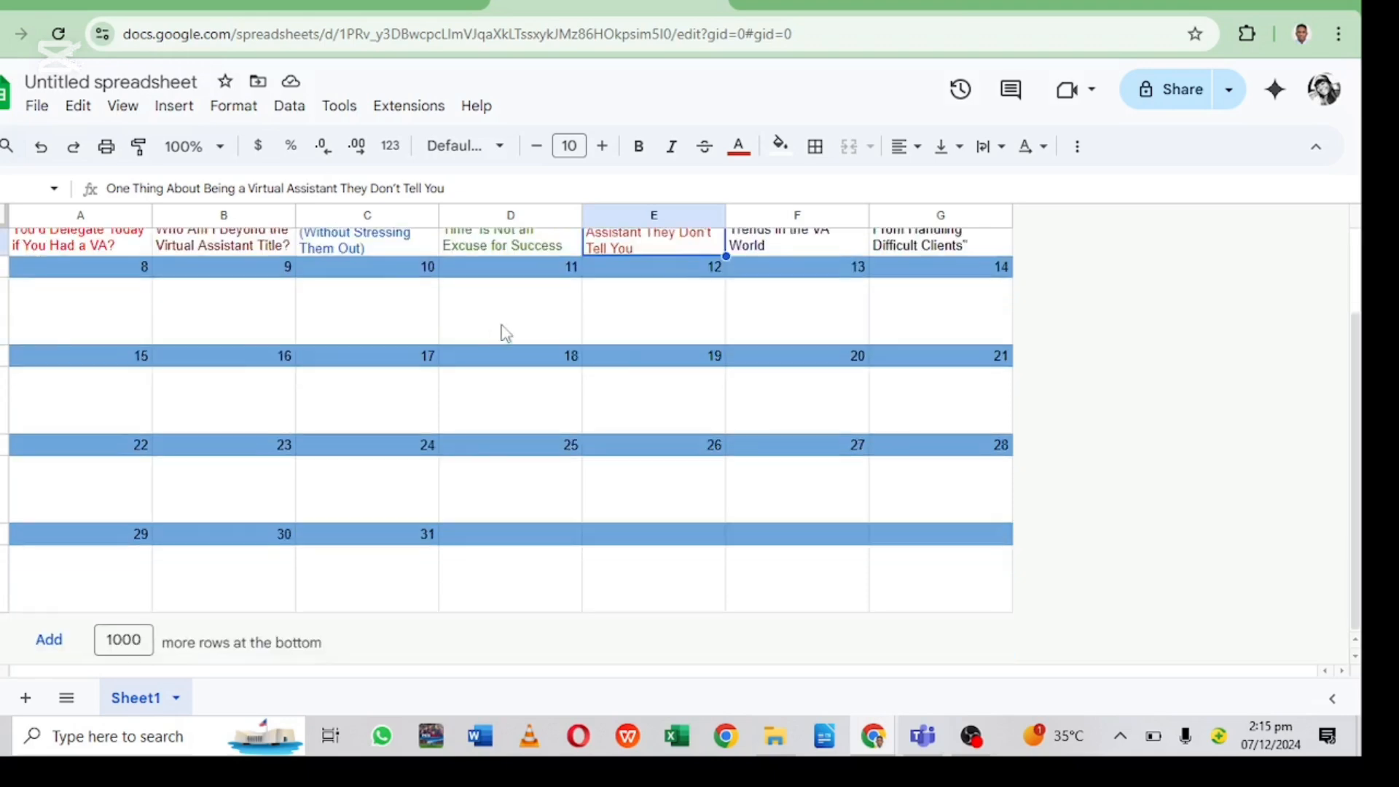
scroll(510, 329, "up", 2)
scroll(684, 311, "down", 2)
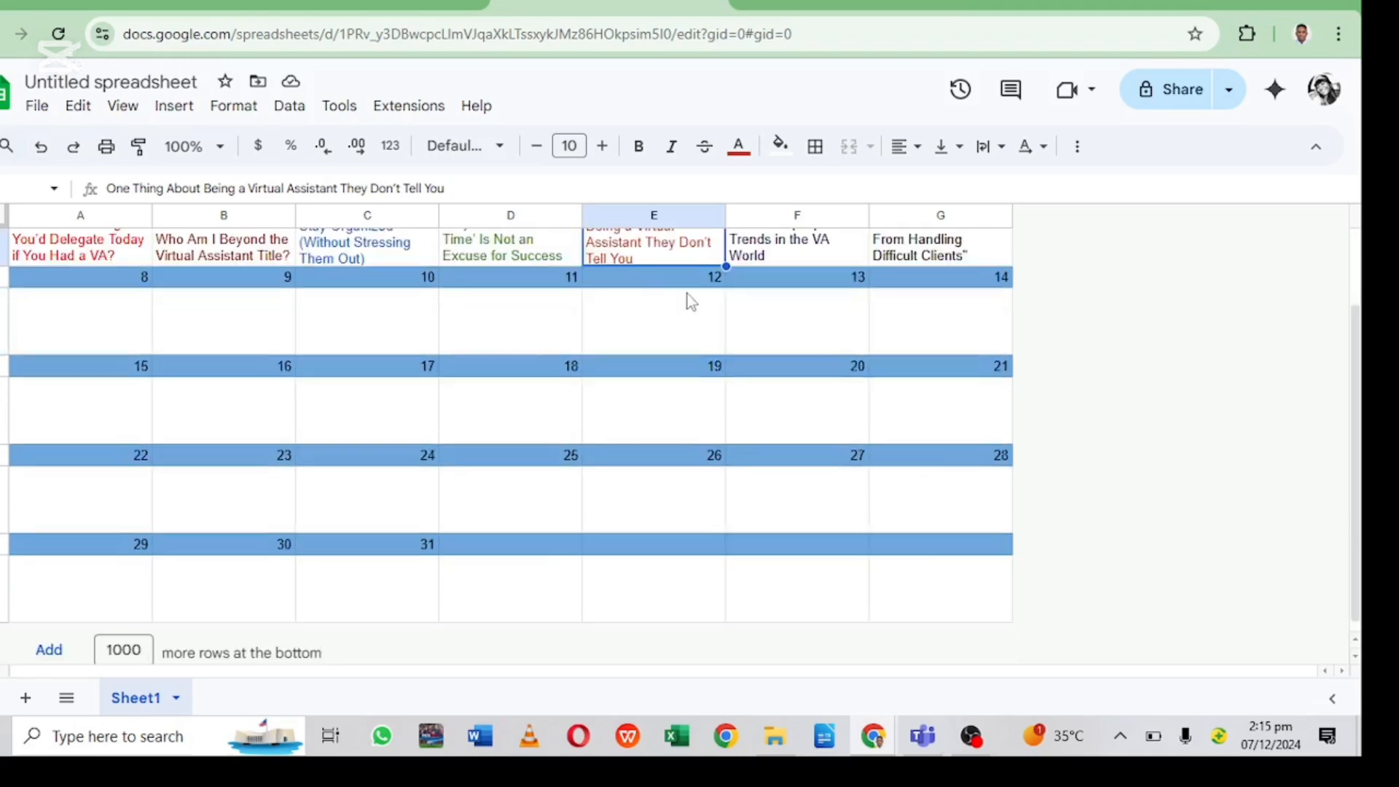
scroll(682, 291, "down", 1)
scroll(705, 369, "up", 3)
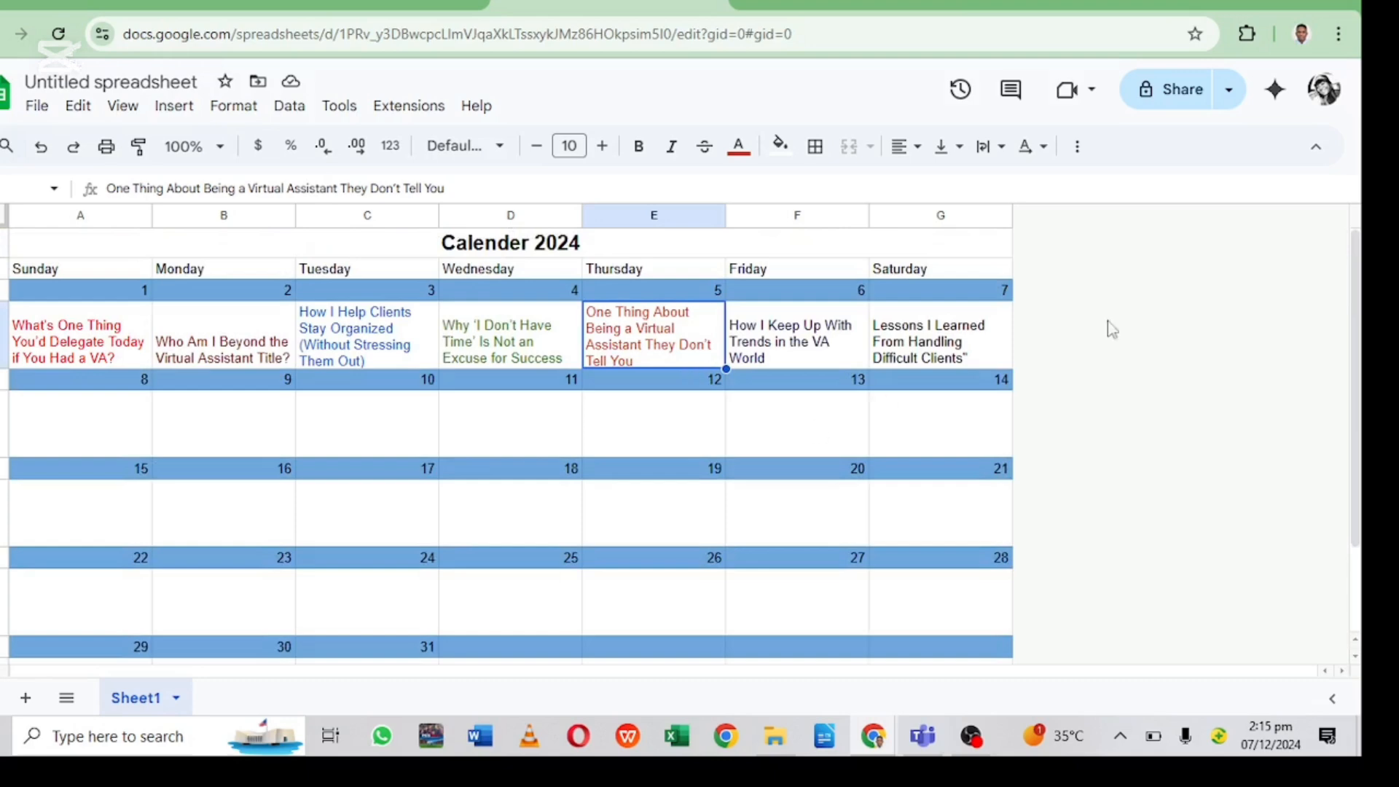
Step: Start sharing the spreadsheet and save it under the owner's first name in possessive form followed by "December 2024 calendar"
left_click(1197, 95)
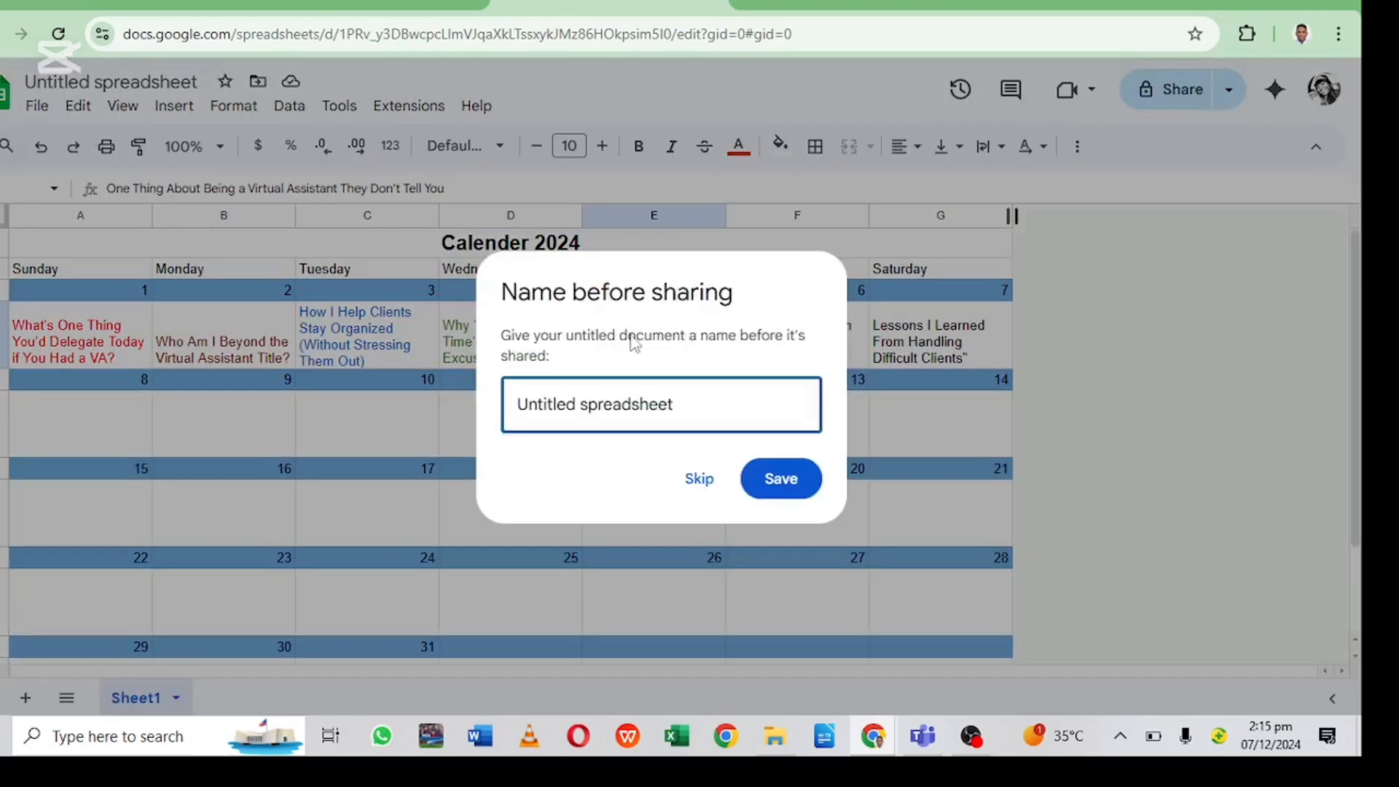
left_click(684, 408)
key("BackSpace")
key("BackSpace")
key("BackSpace")
key("BackSpace")
key("BackSpace")
key("BackSpace")
key("BackSpace")
key("BackSpace")
key("BackSpace")
key("BackSpace")
key("BackSpace")
key("BackSpace")
key("BackSpace")
key("BackSpace")
key("BackSpace")
key("BackSpace")
key("BackSpace")
key("BackSpace")
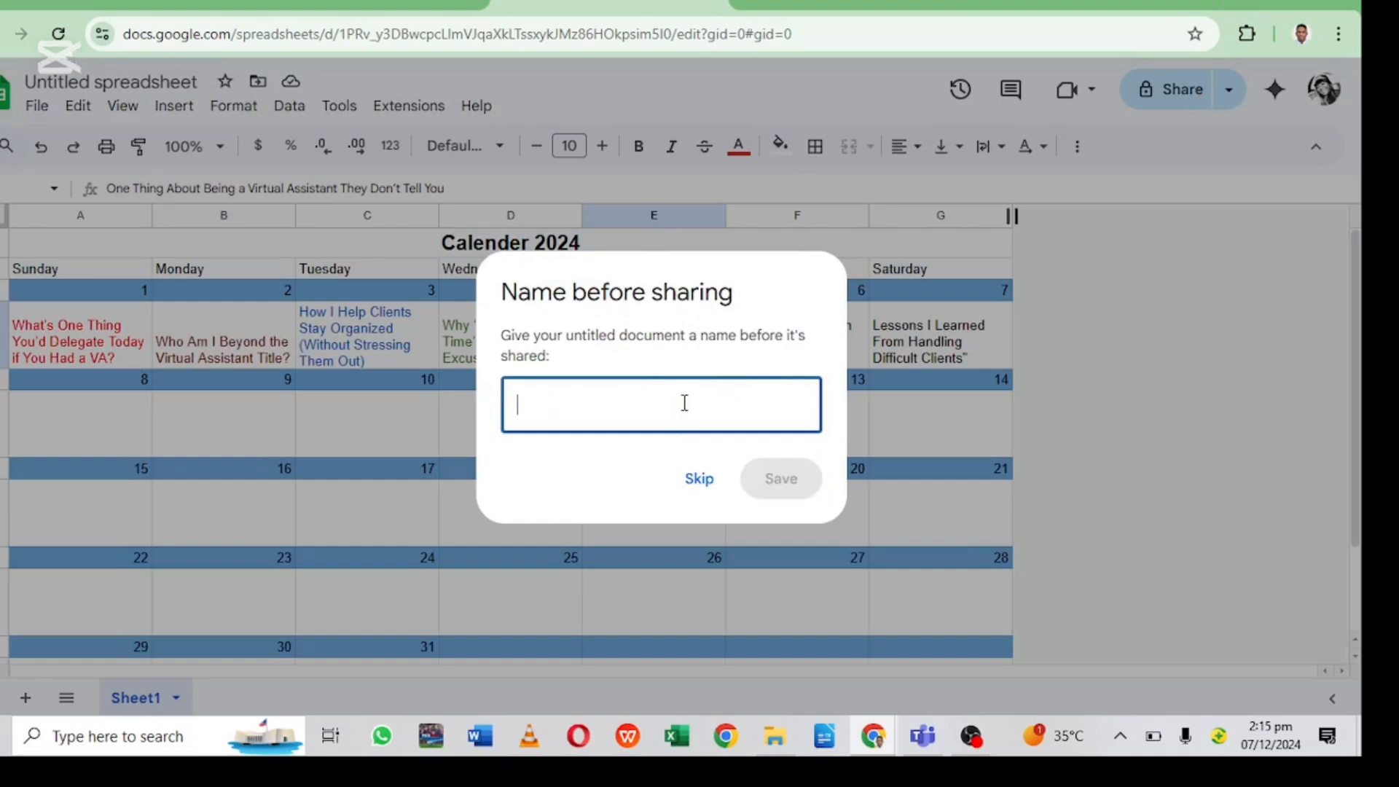
type("Susan's December 2024 calendar")
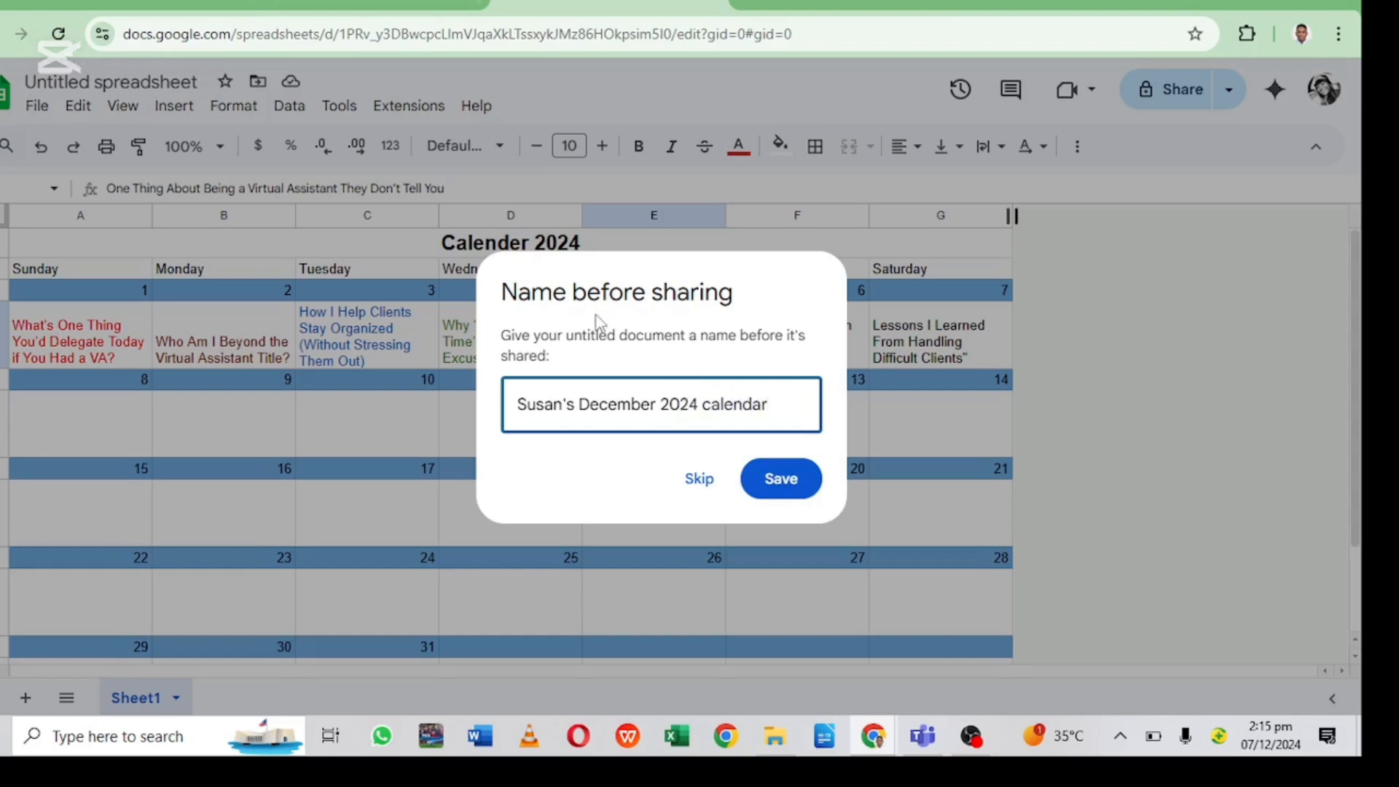
left_click(797, 480)
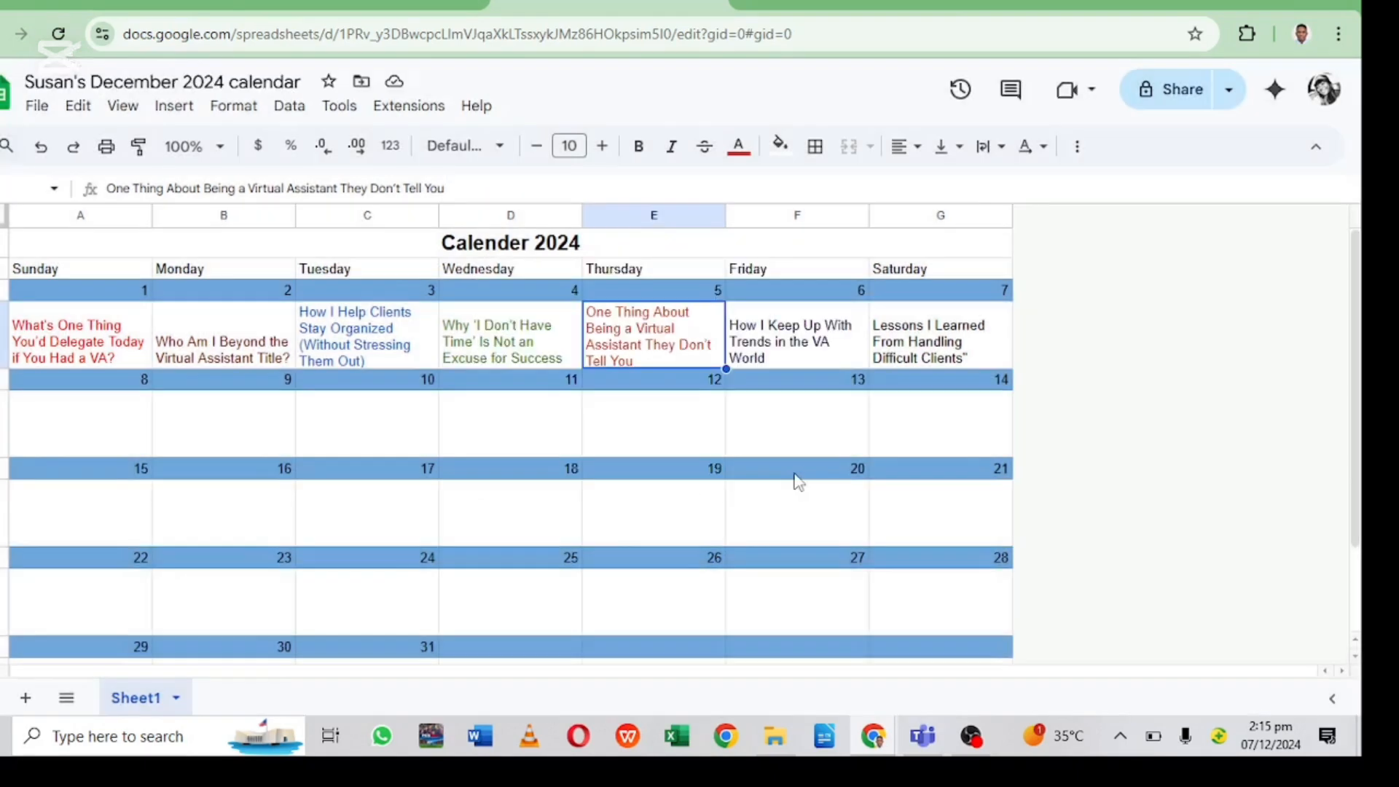
Step: Set the spreadsheet's general access to Anyone with the link and close the sharing settings
left_click(1186, 102)
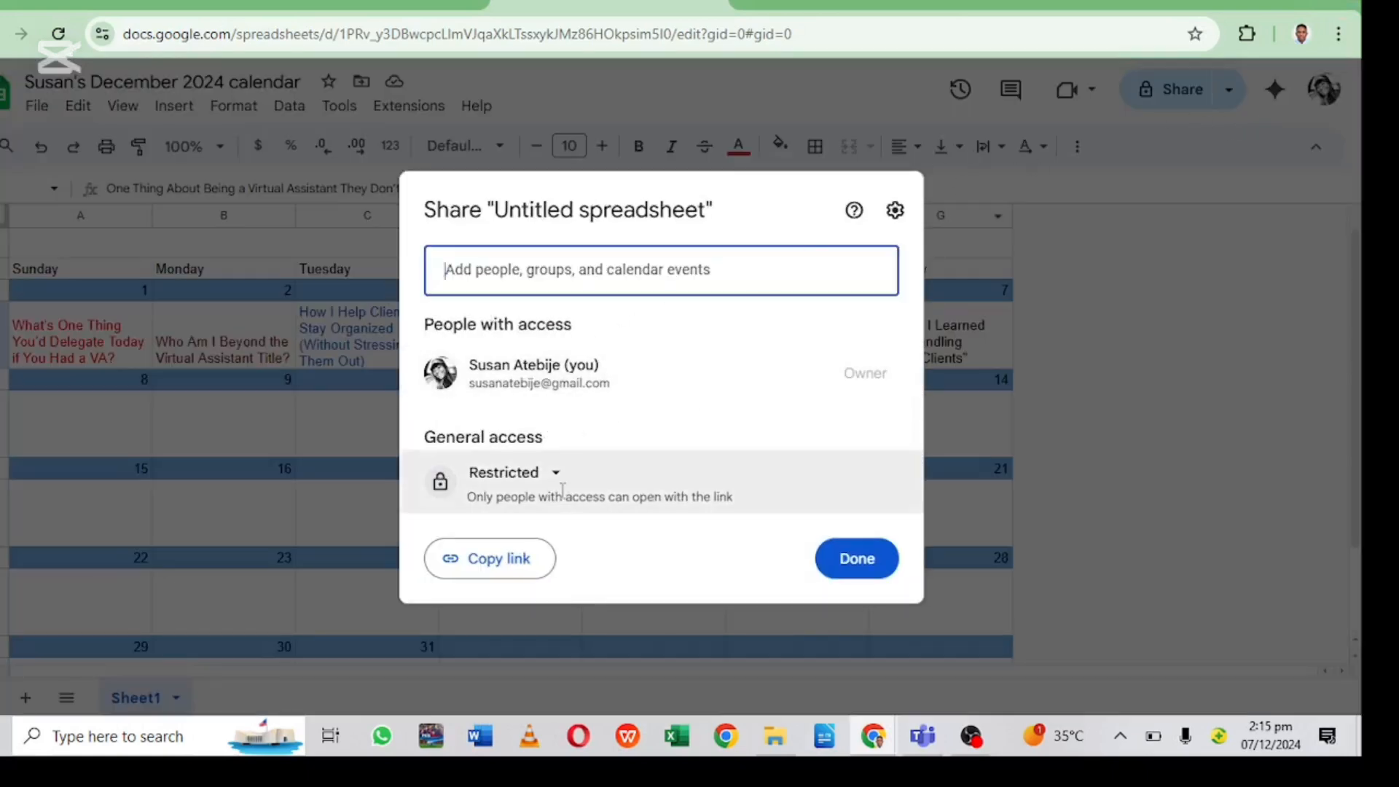
left_click(510, 472)
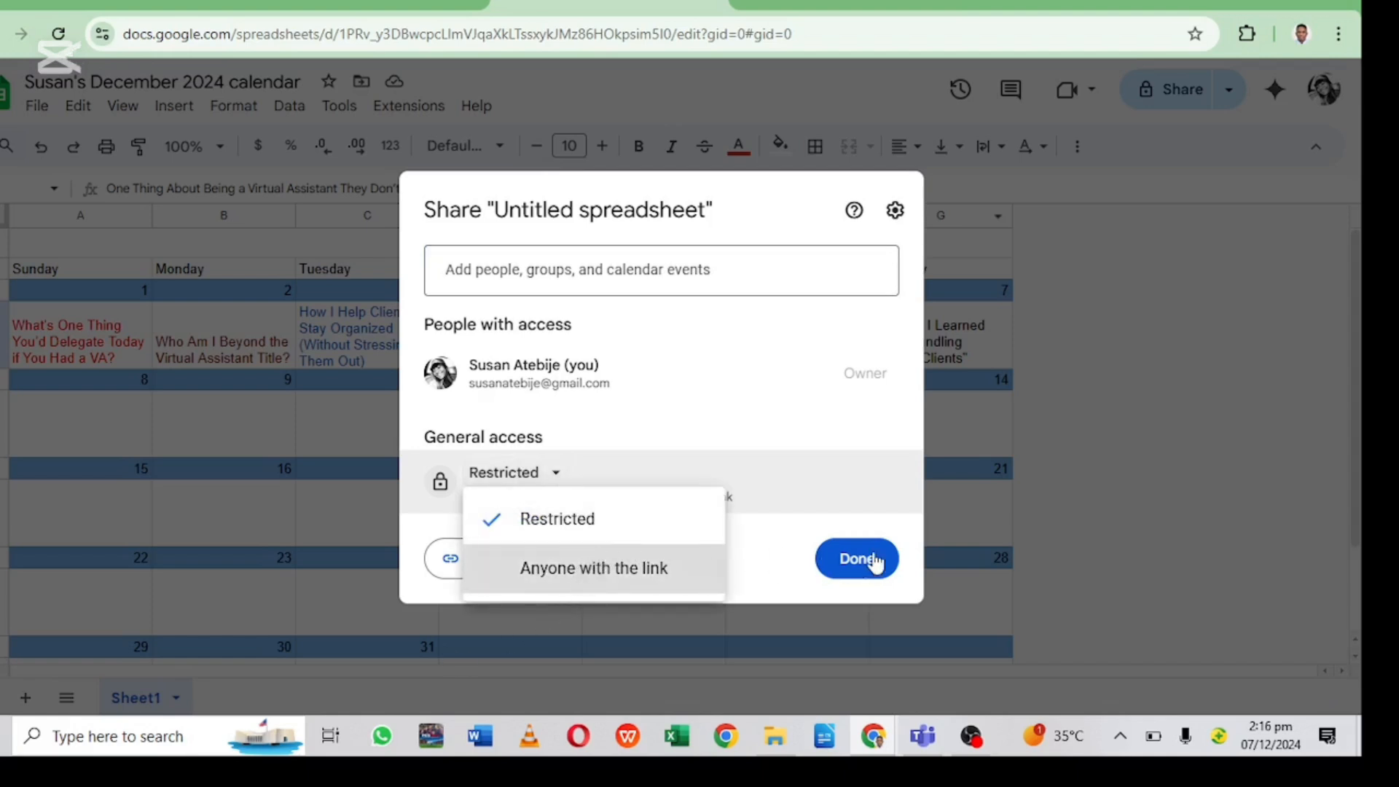
left_click(593, 568)
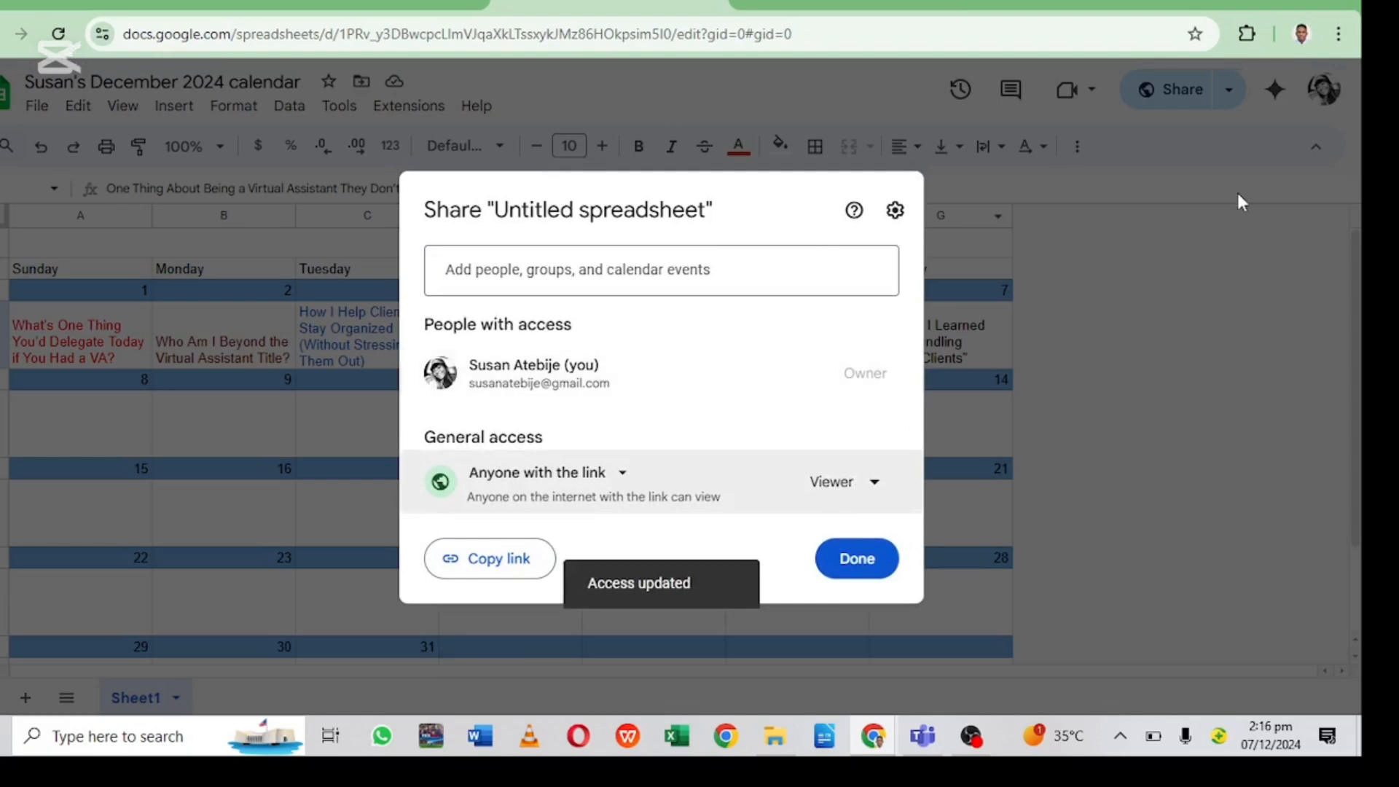
left_click(1187, 251)
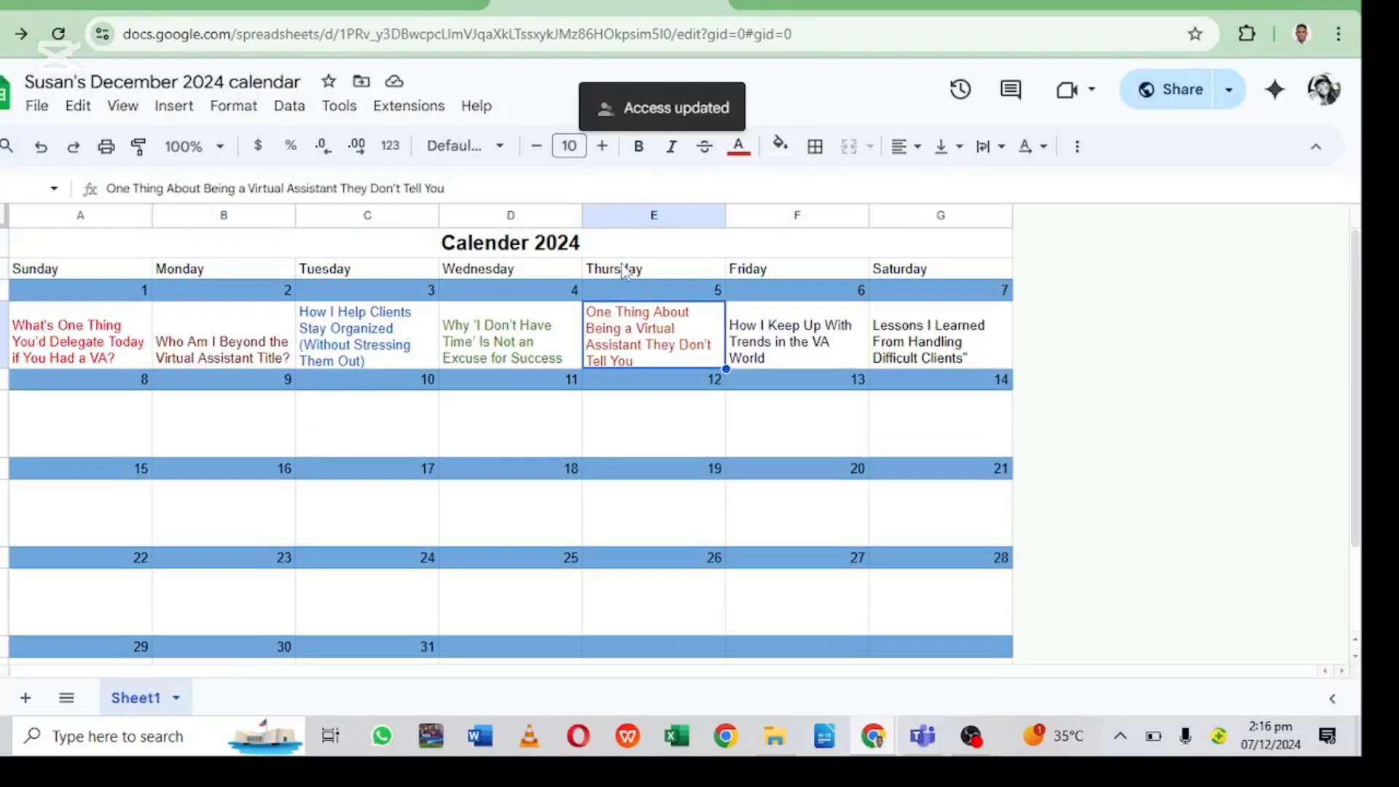
scroll(658, 293, "down", 2)
scroll(661, 299, "up", 2)
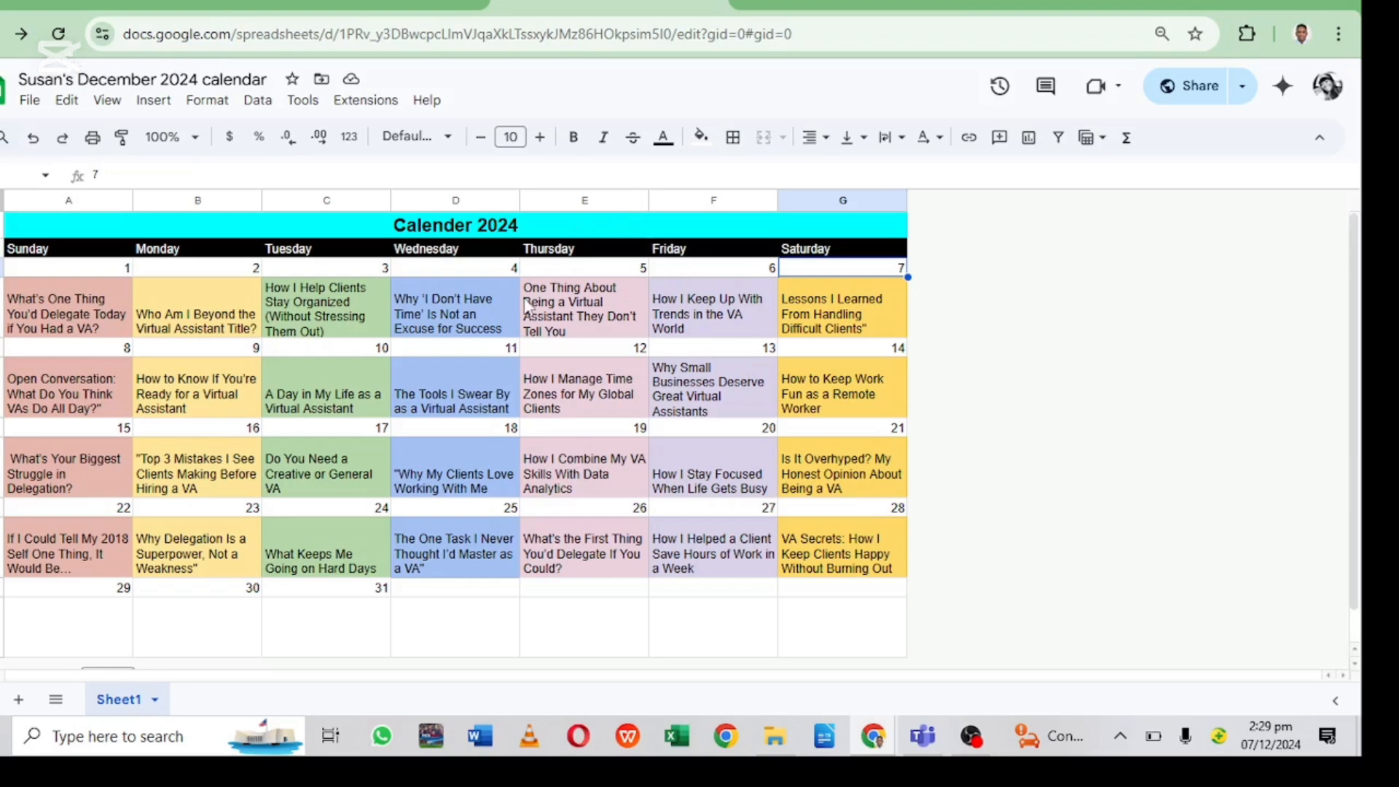
Step: Try light red berry 3 and red as fill colors for the topic cell below Sunday 1, and undo the red fill
scroll(526, 306, "down", 1)
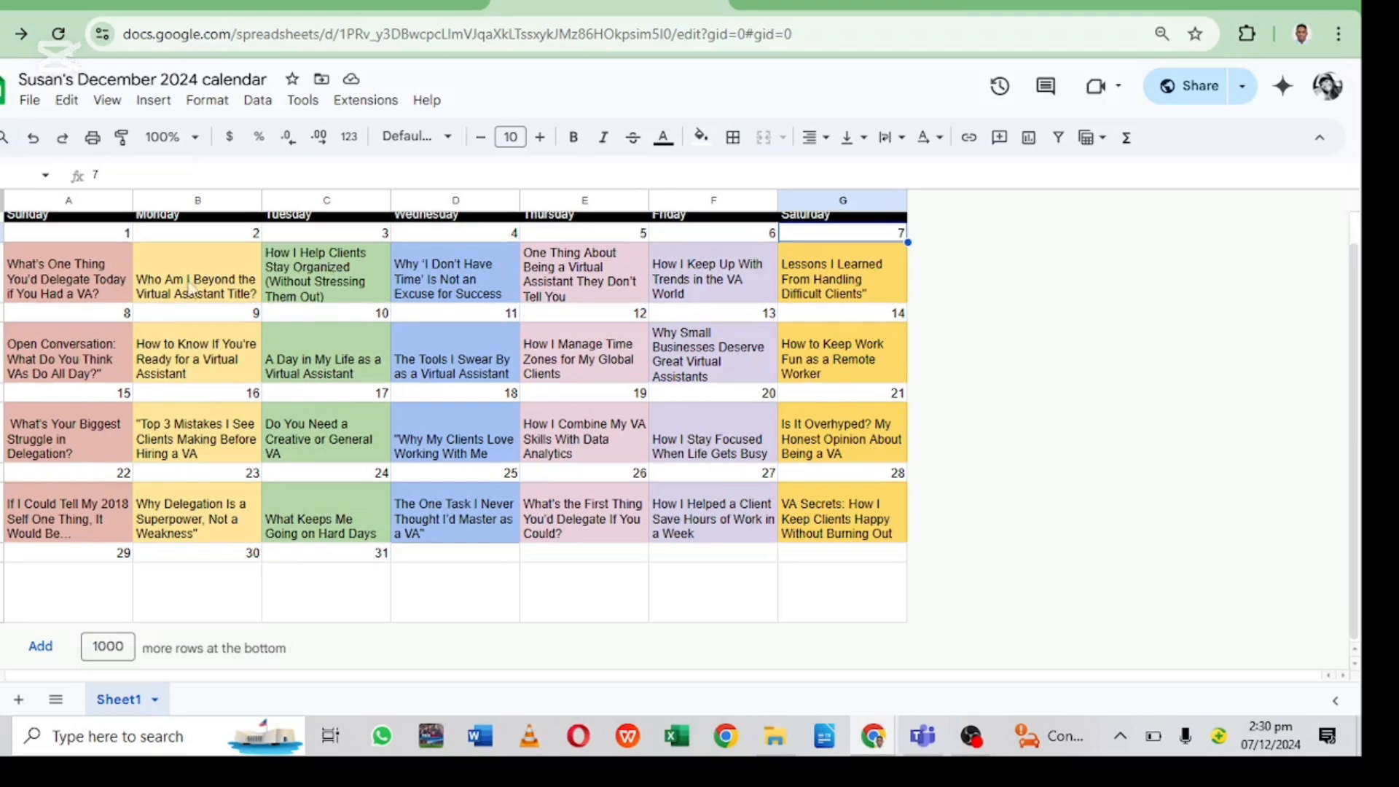
left_click(40, 267)
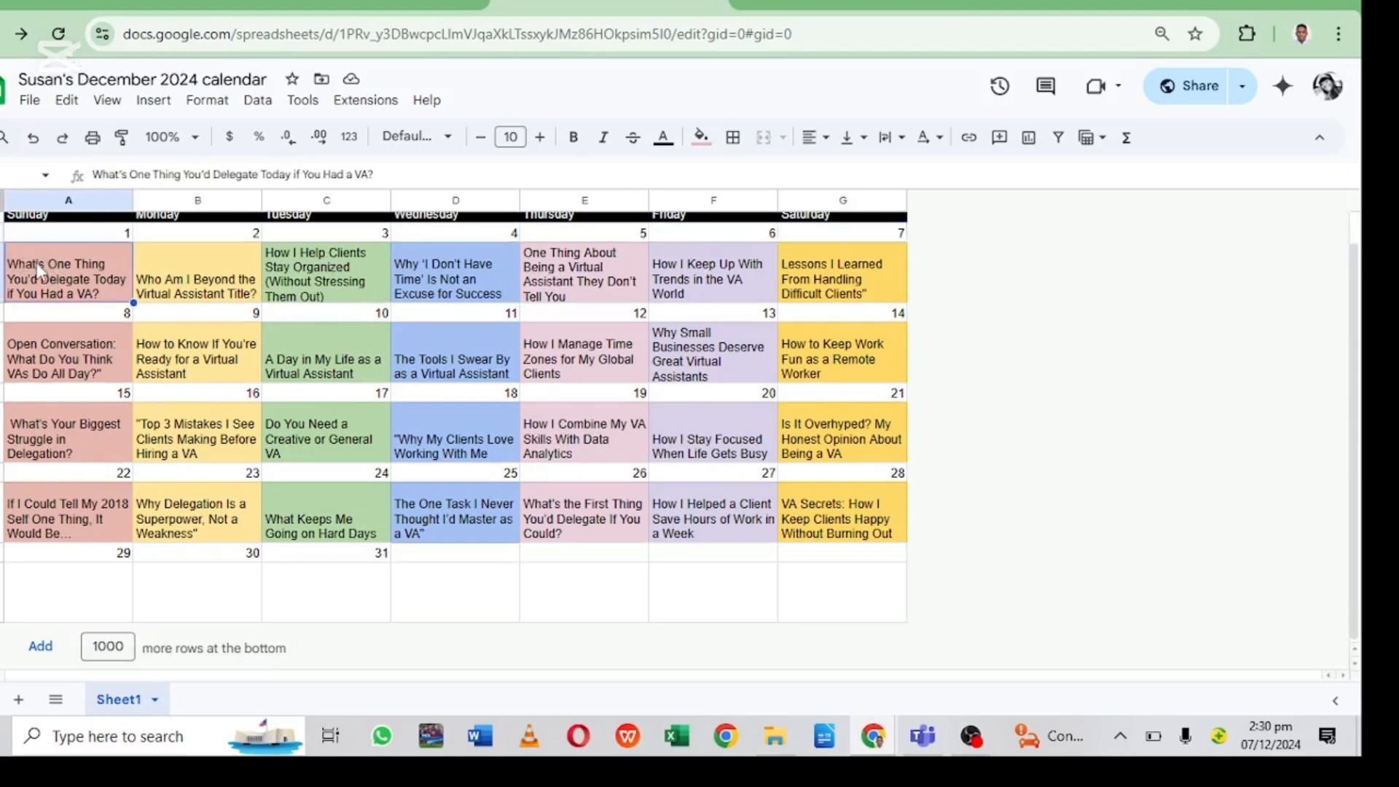
left_click(706, 149)
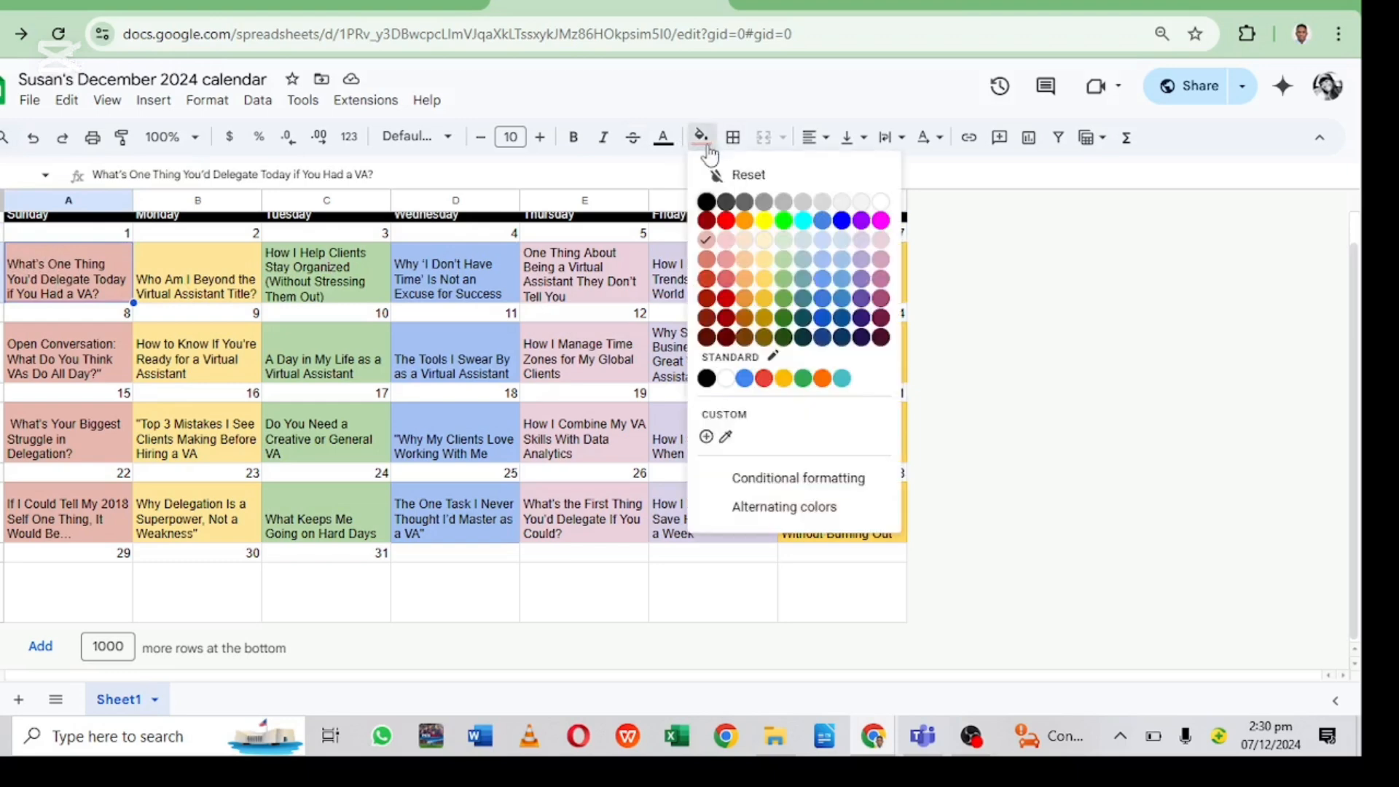
left_click(704, 242)
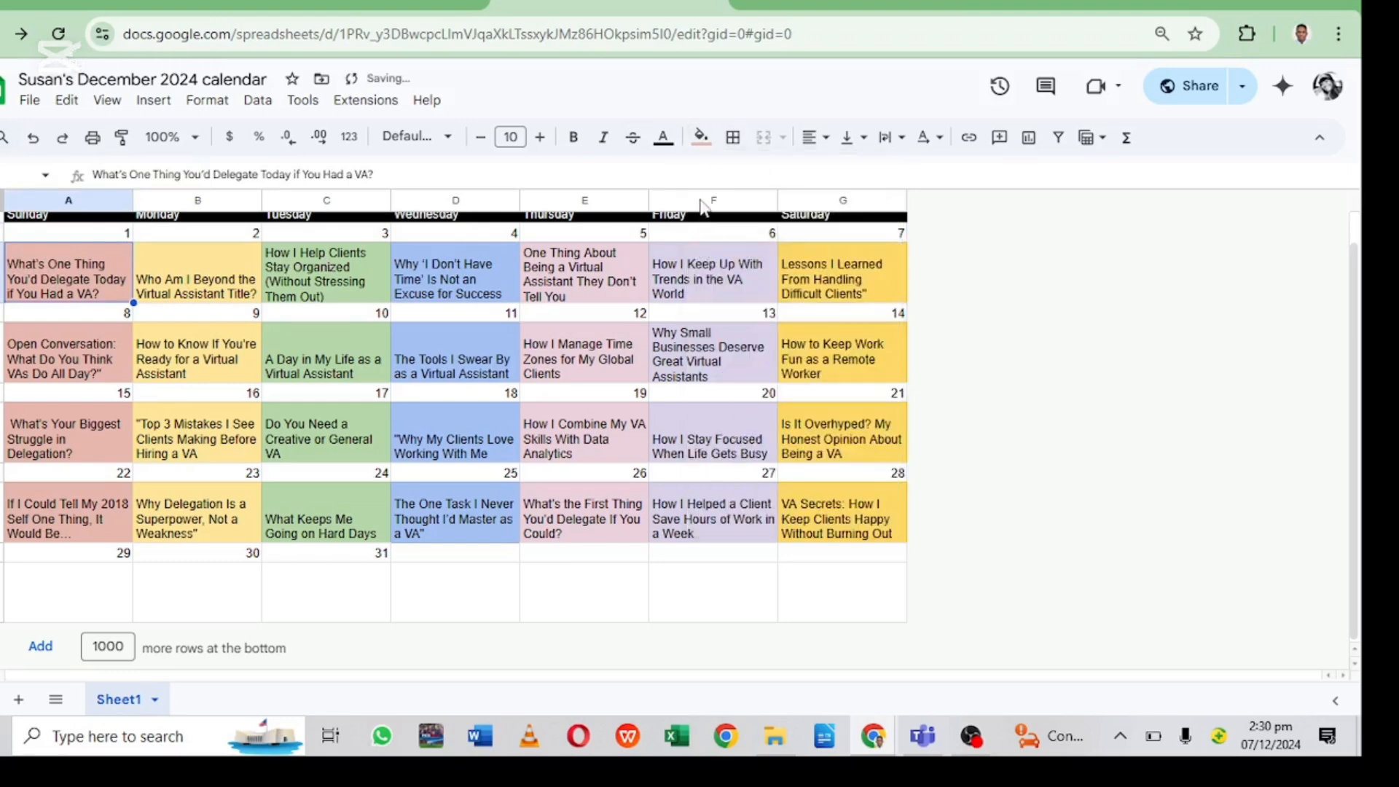
left_click(701, 138)
left_click(730, 233)
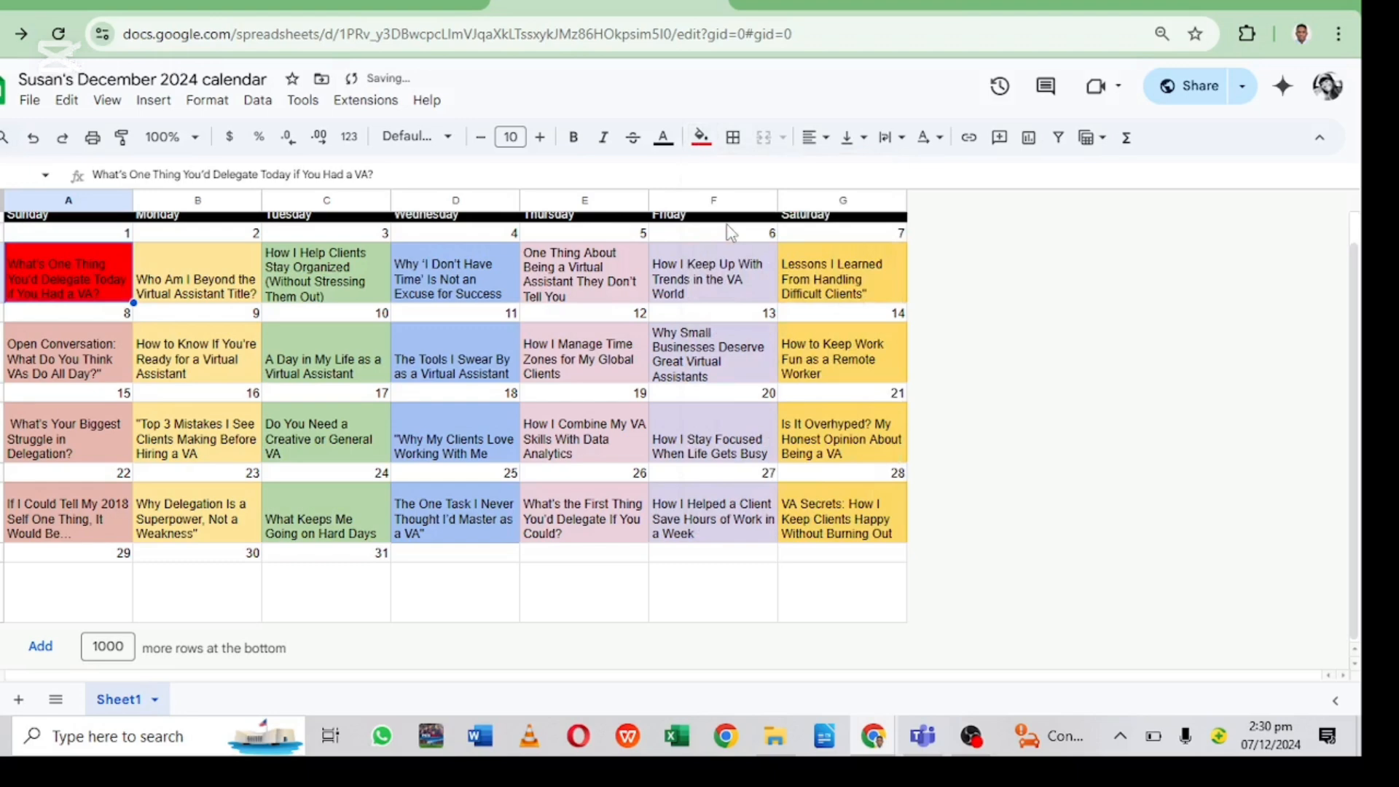
left_click(701, 138)
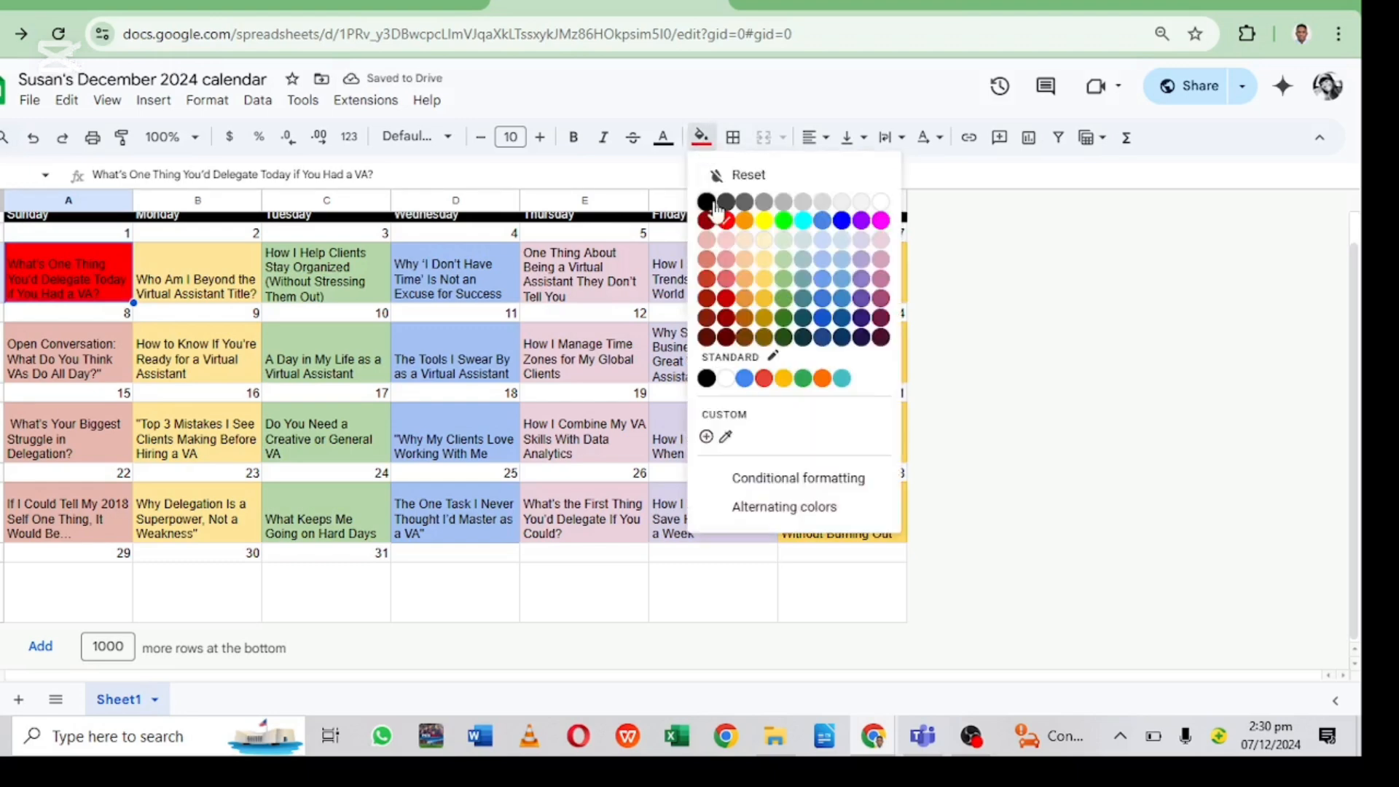
left_click(37, 140)
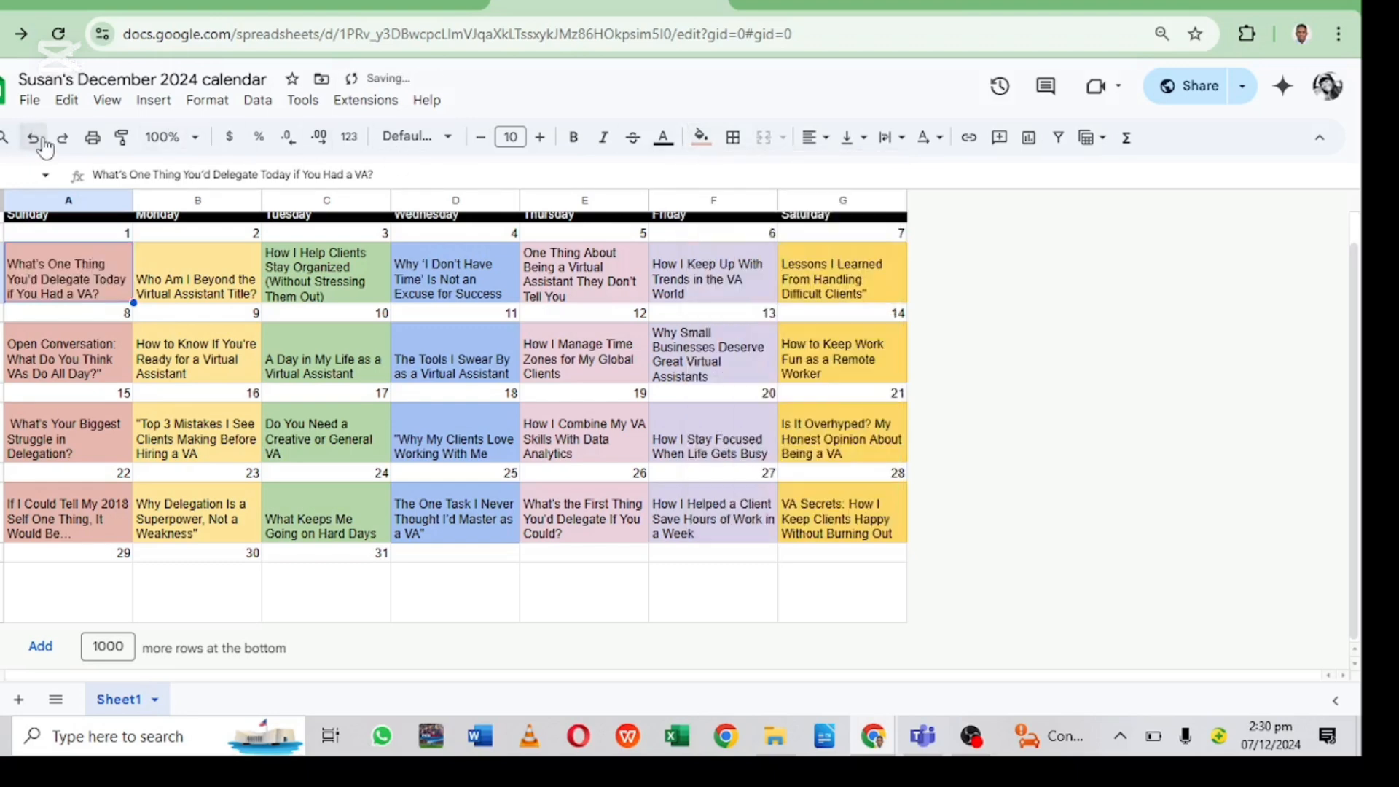
left_click(1049, 334)
Step: Change the merged title above the weekday names to "December Content Calender 2024"
scroll(886, 327, "up", 1)
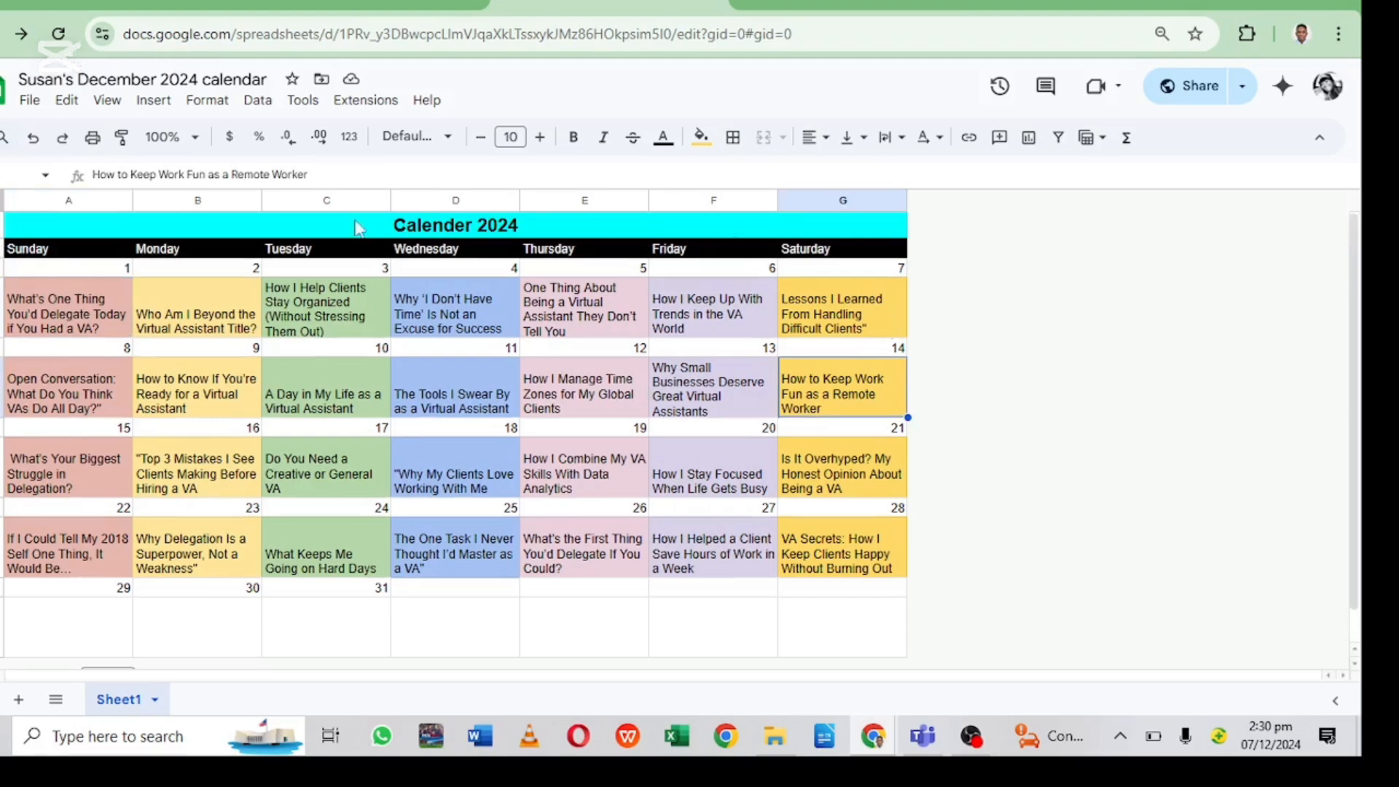
left_click(408, 225)
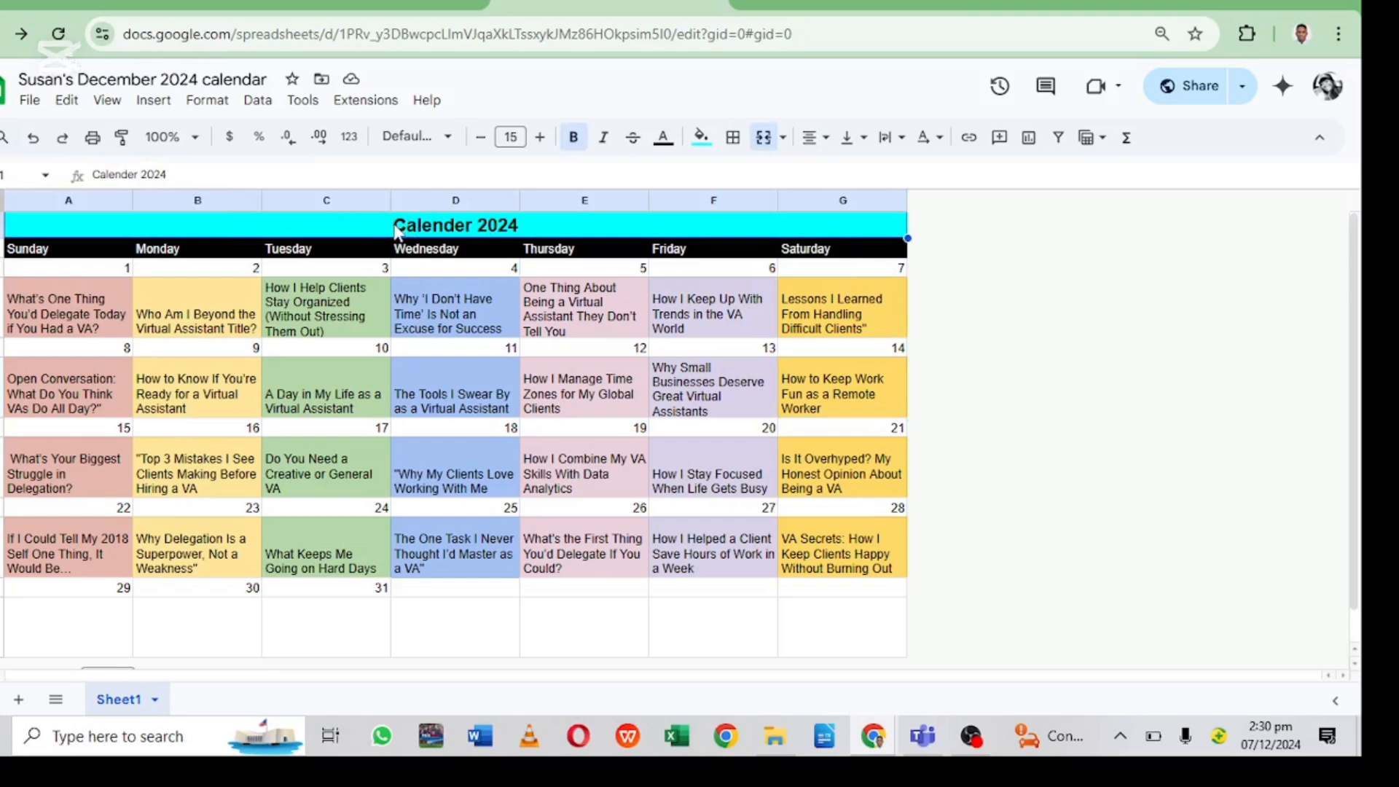
double_click(397, 230)
left_click(392, 222)
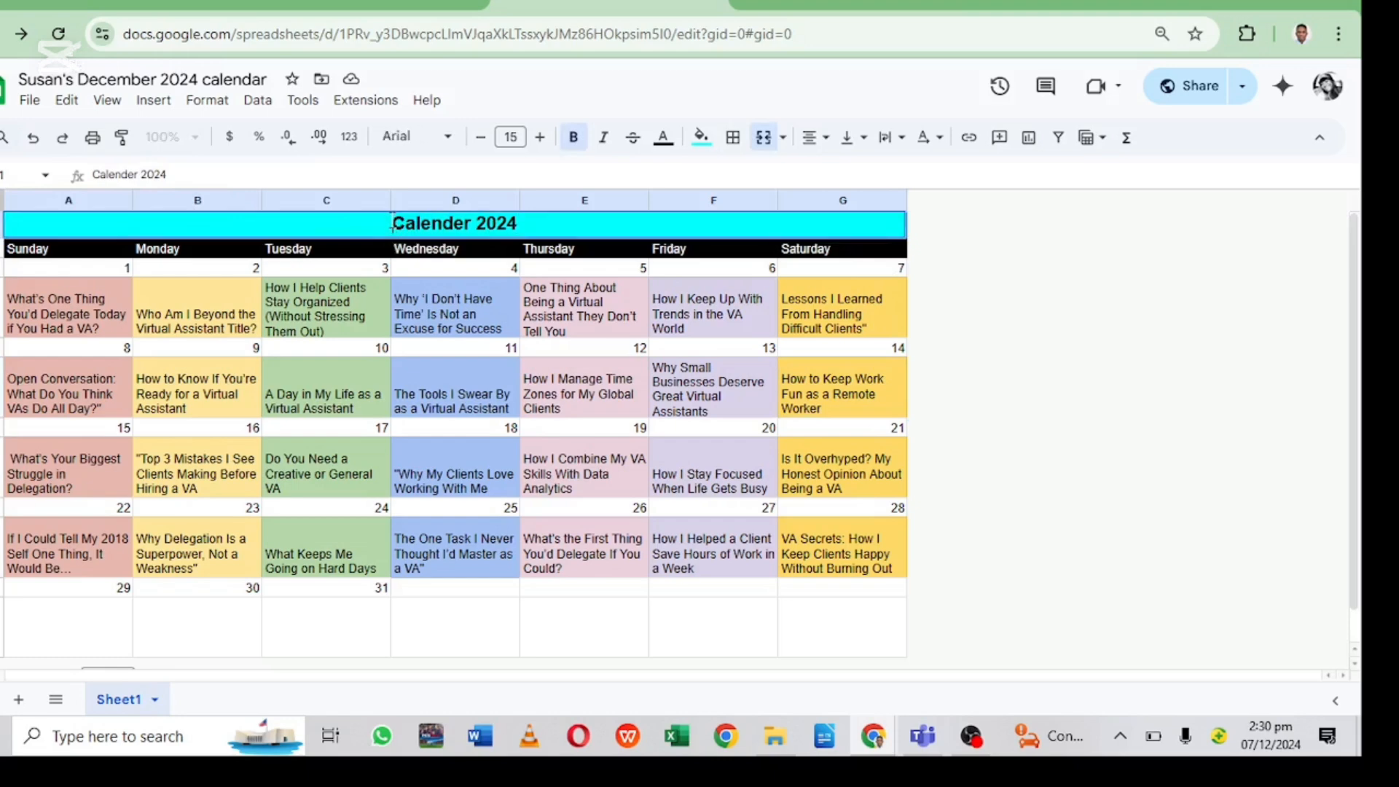
type("C")
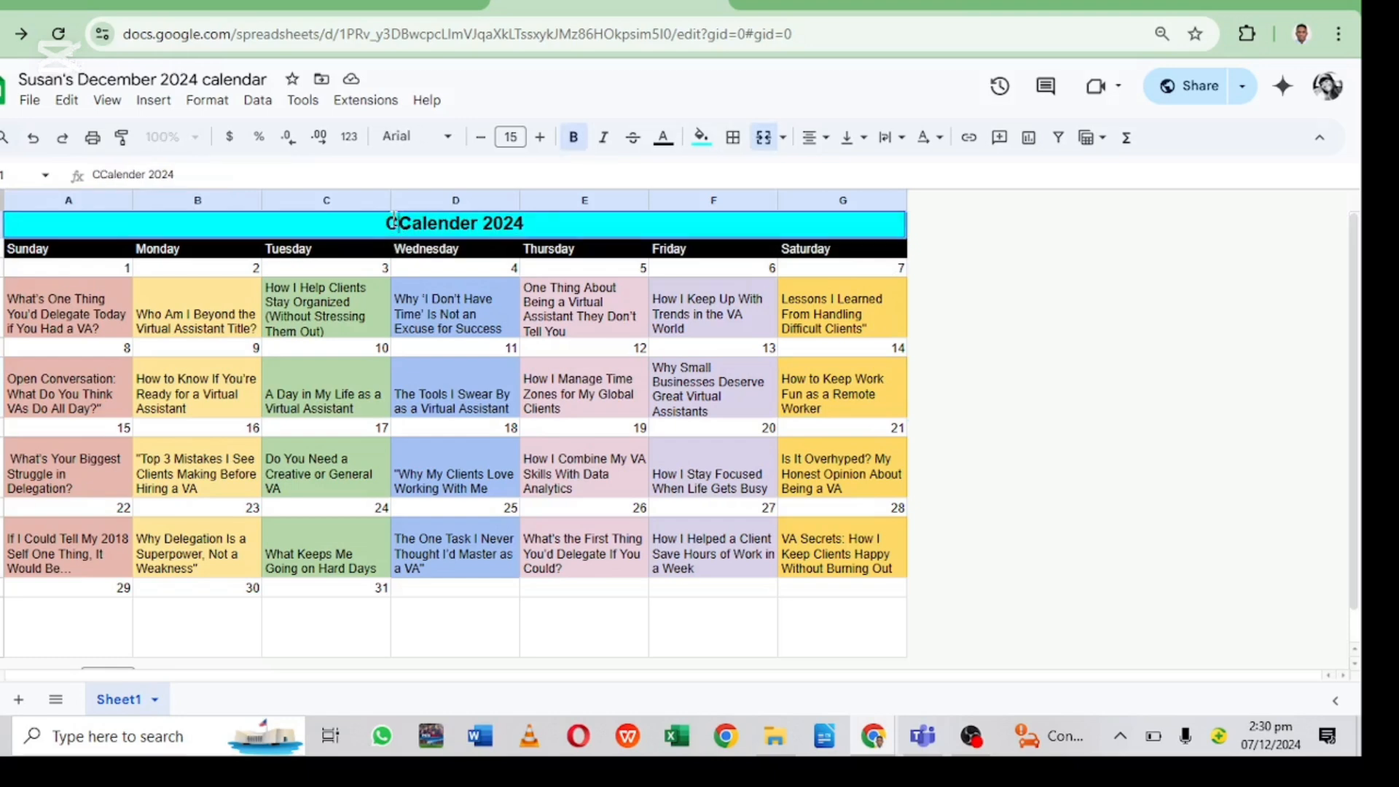
type("onte")
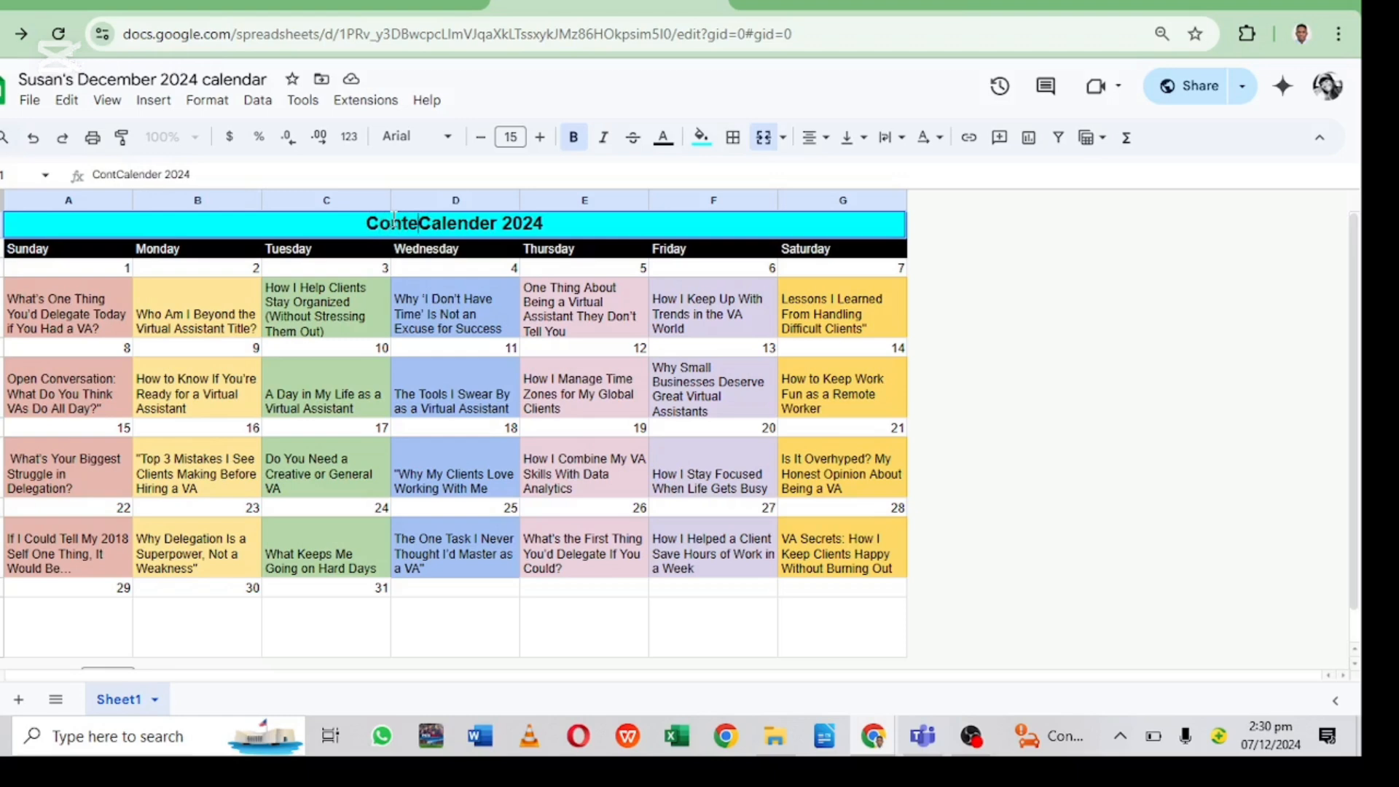
type("nt")
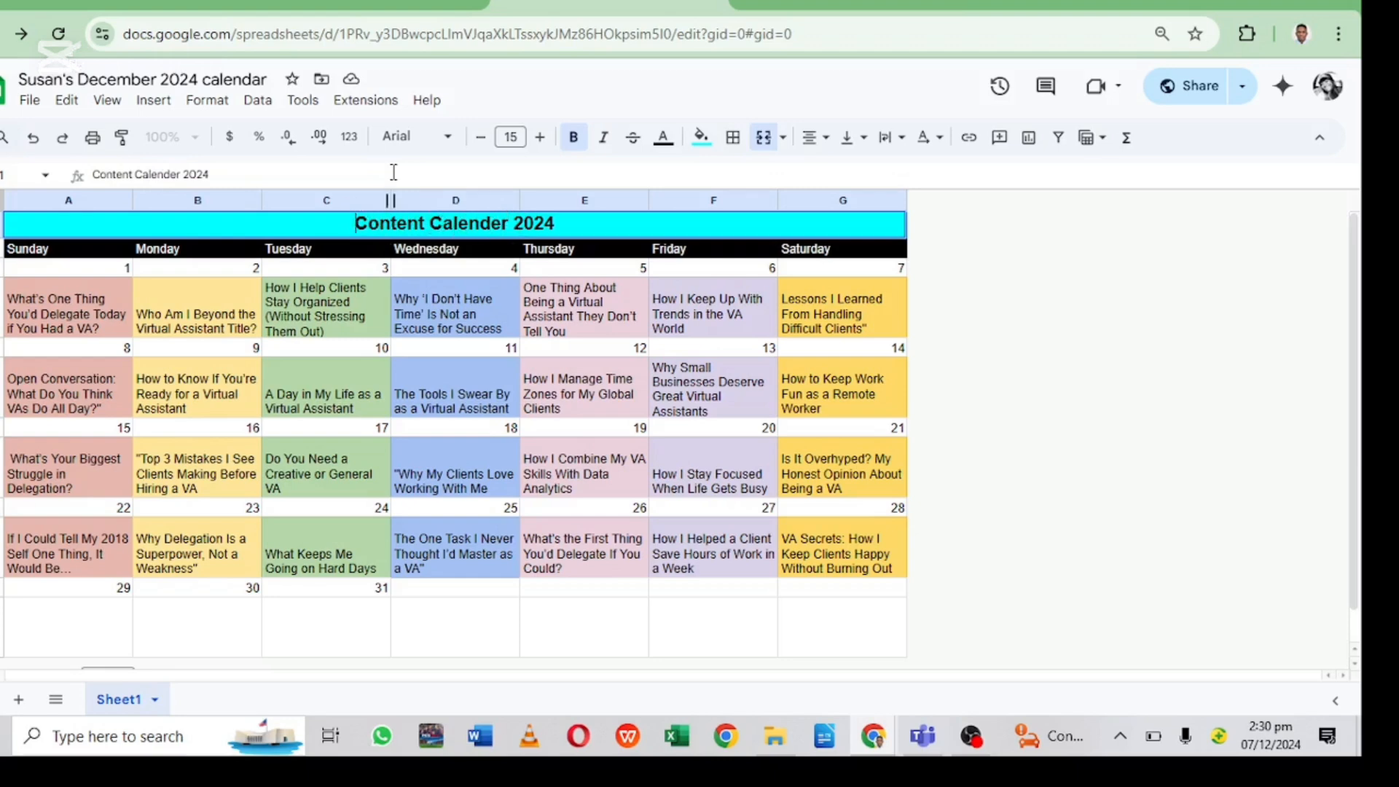
type("Dec")
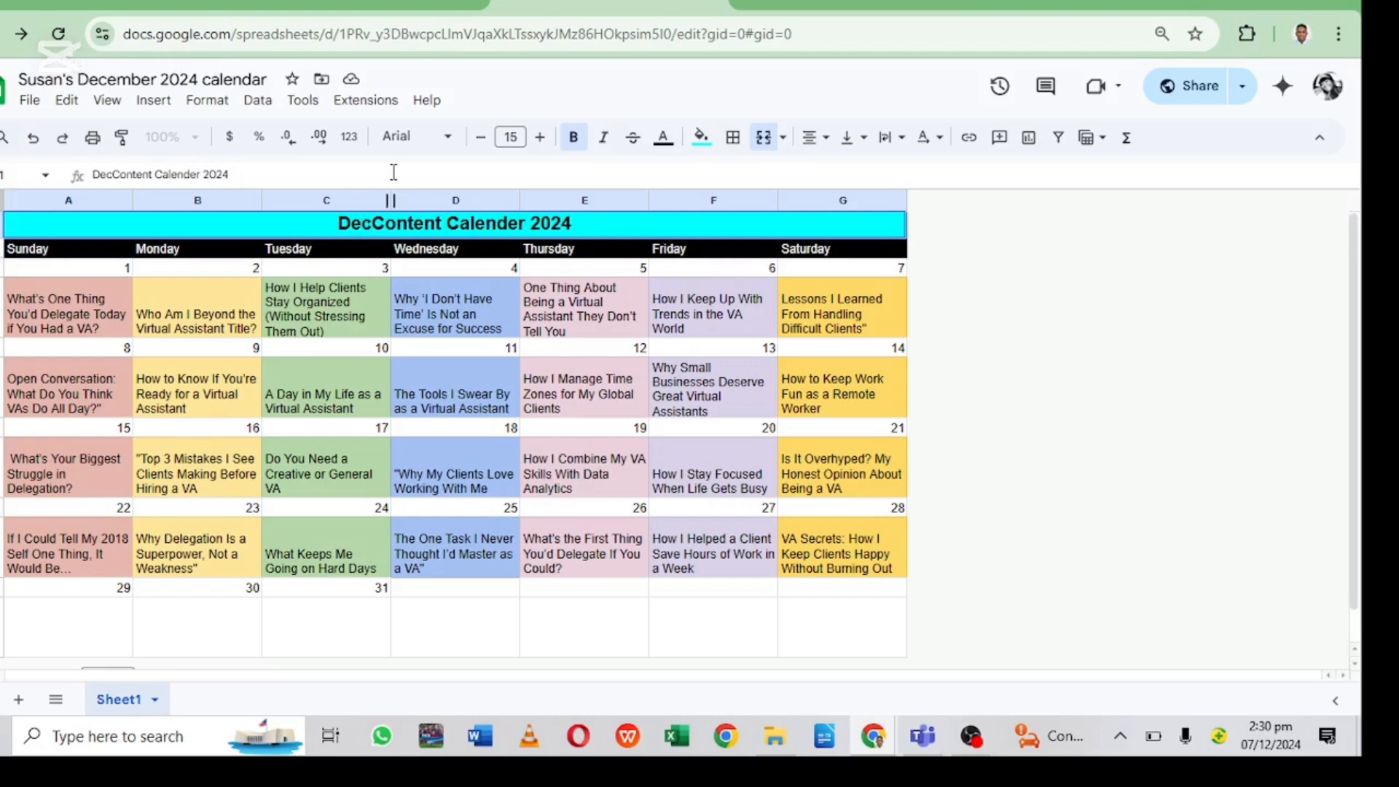
type("em")
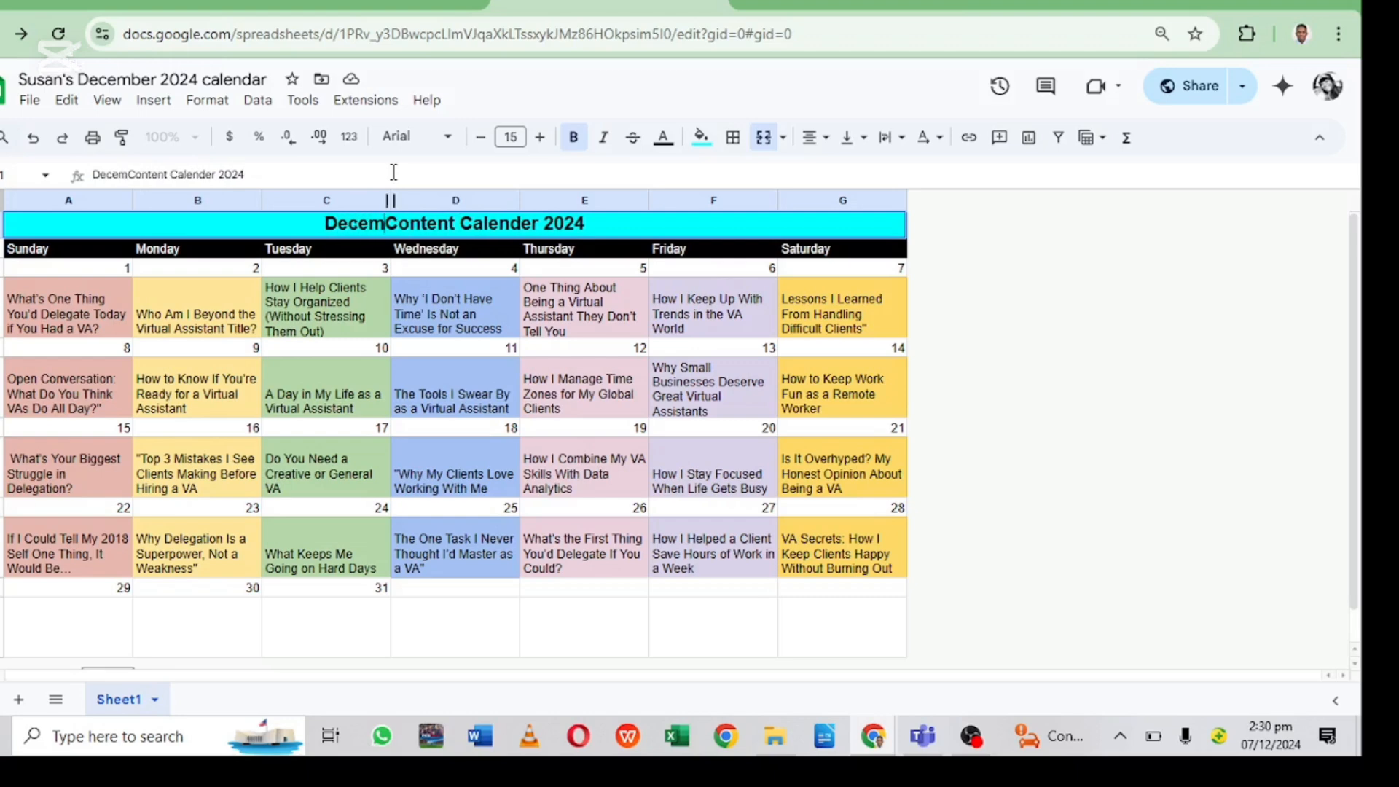
type("ber")
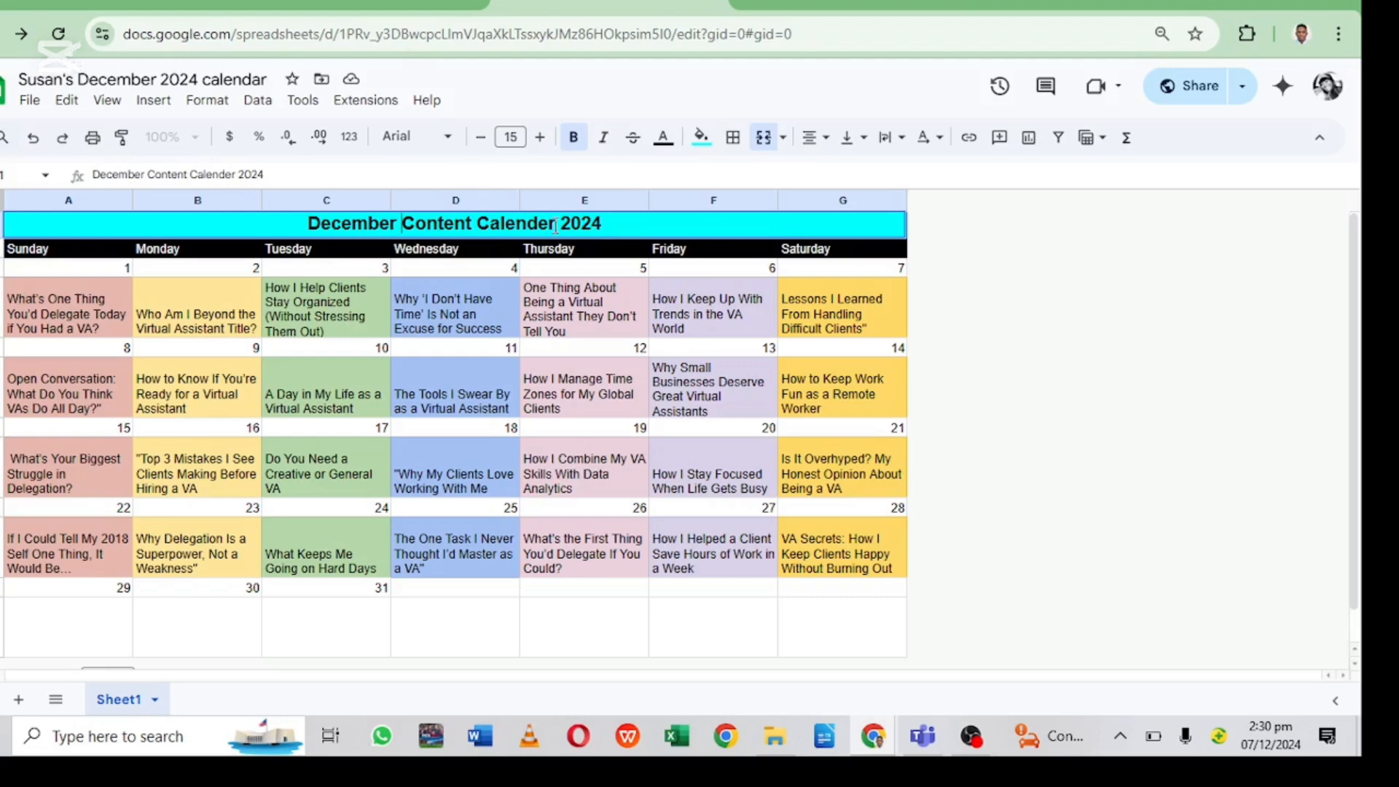
left_click(937, 370)
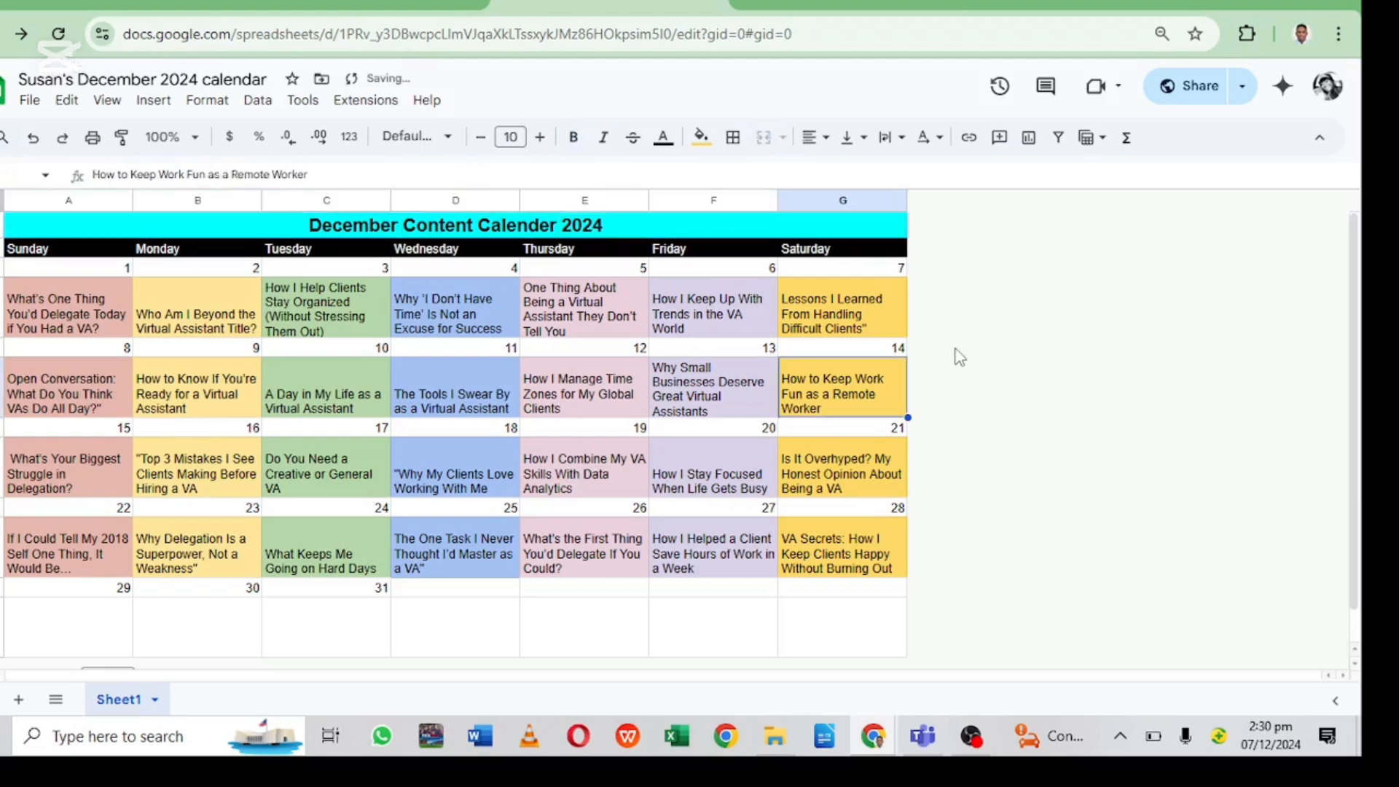